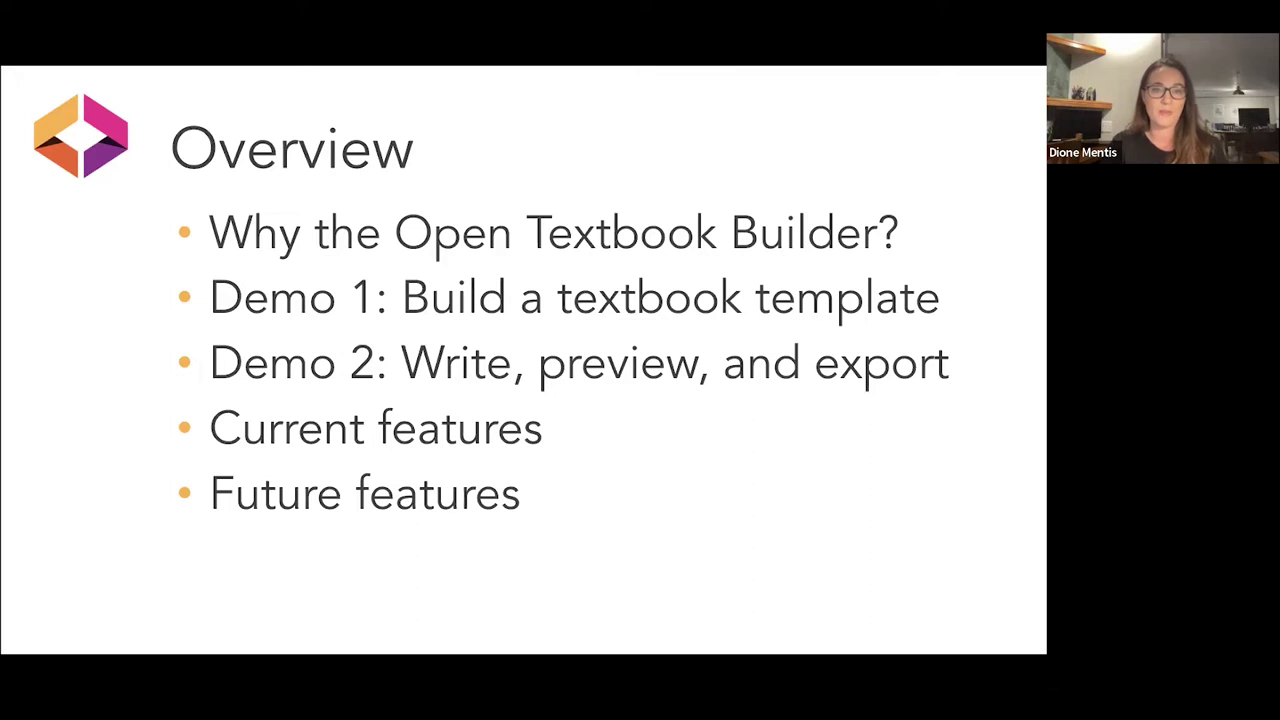
- Advance the deck to the 'Why the Open Textbook Builder?' slide
key(Right)
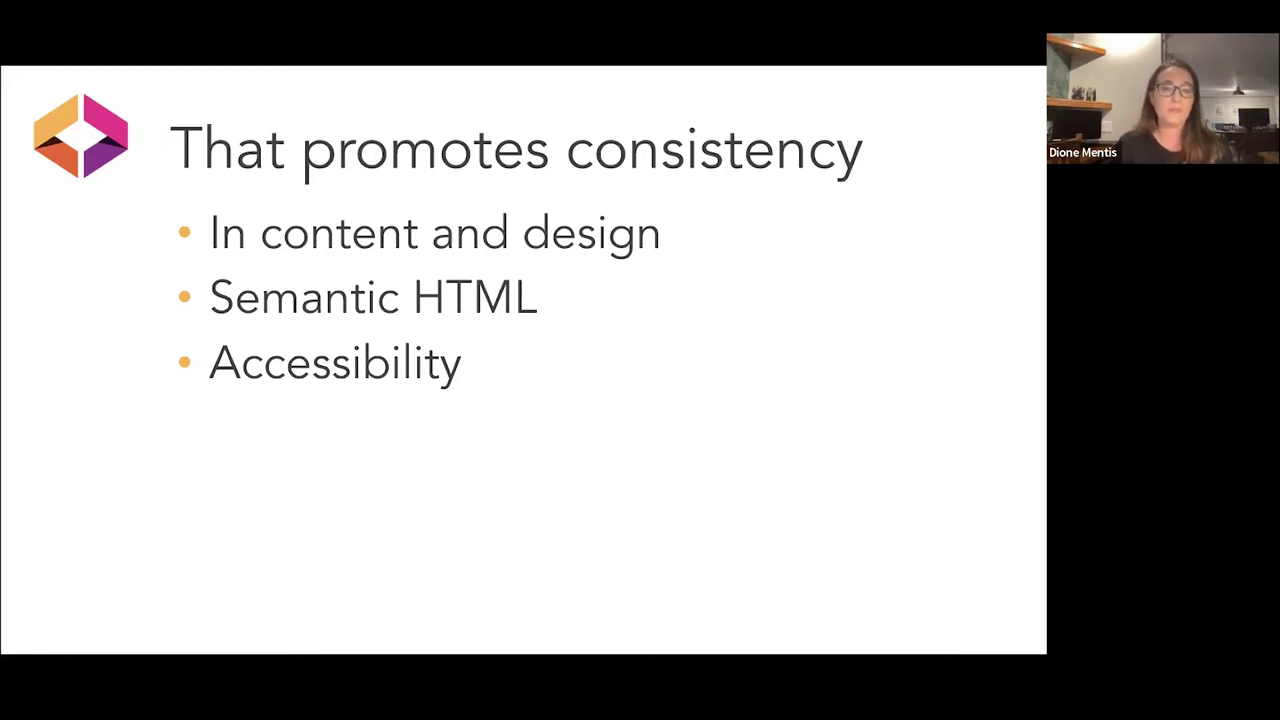
- Step past 'But allows flexibility' and the horticulture and working-memory sample spreads to the Demo 1 slide
key(Right)
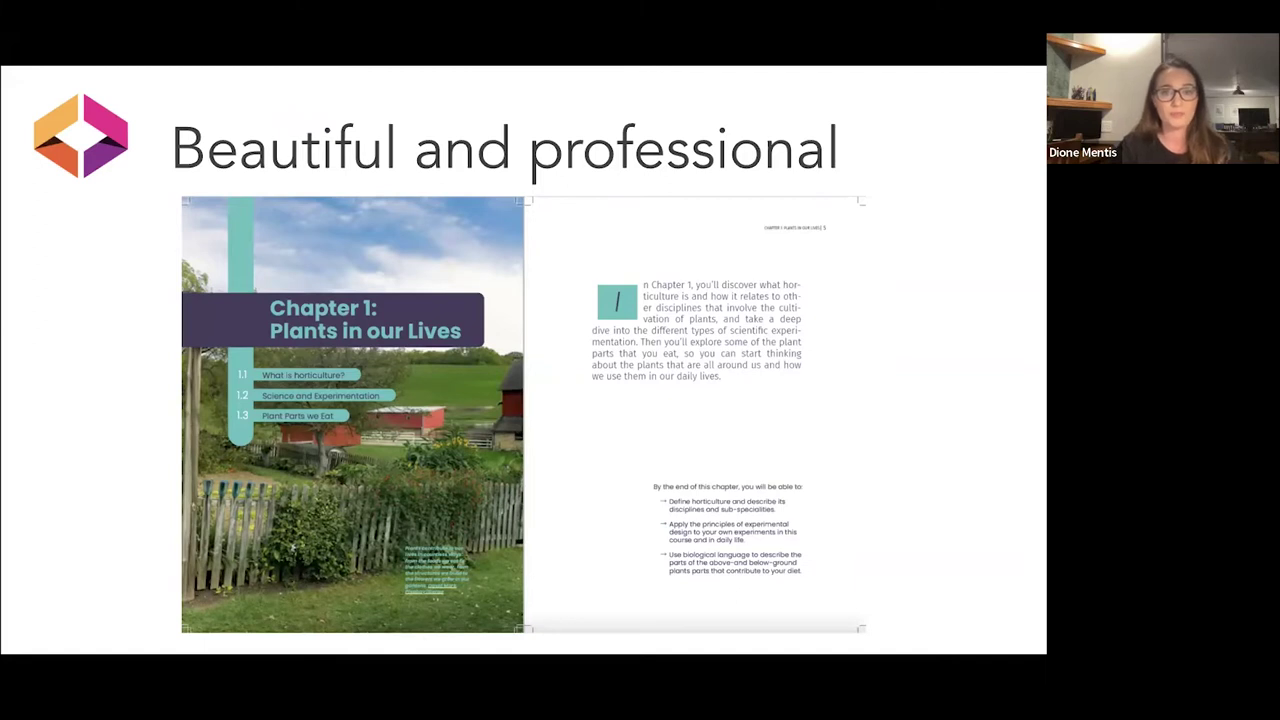
key(Right)
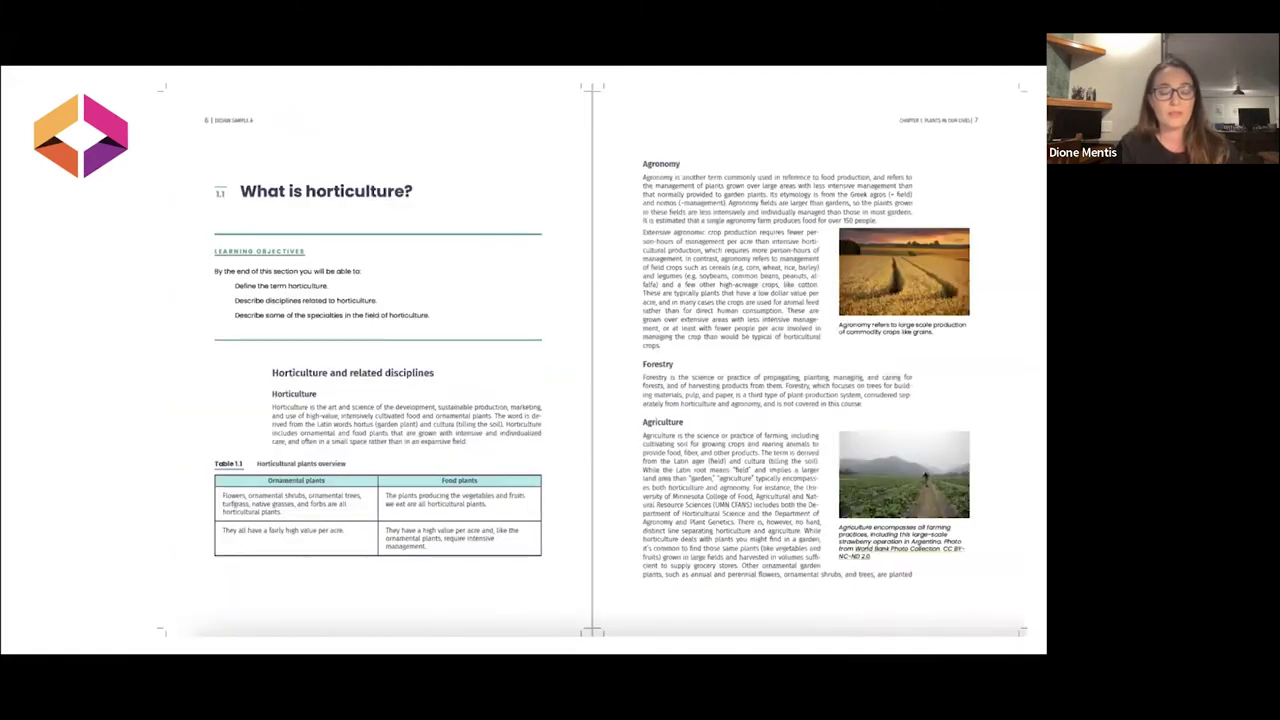
key(Right)
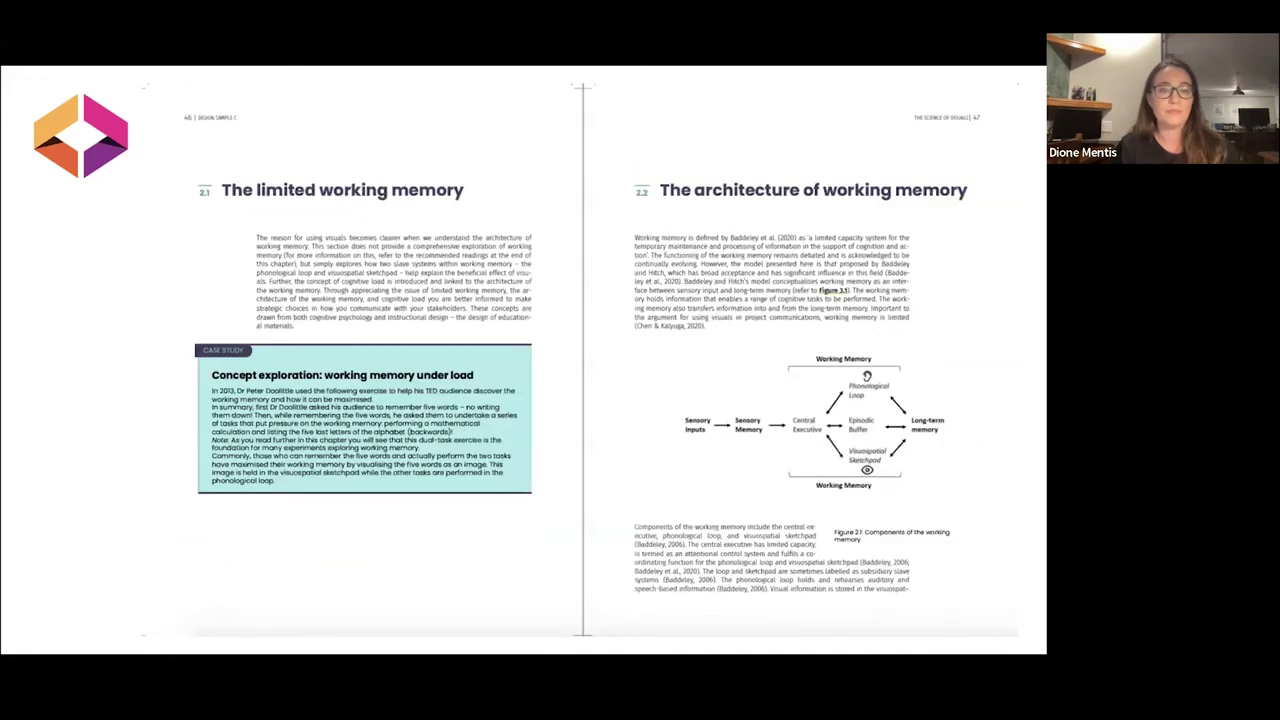
key(Right)
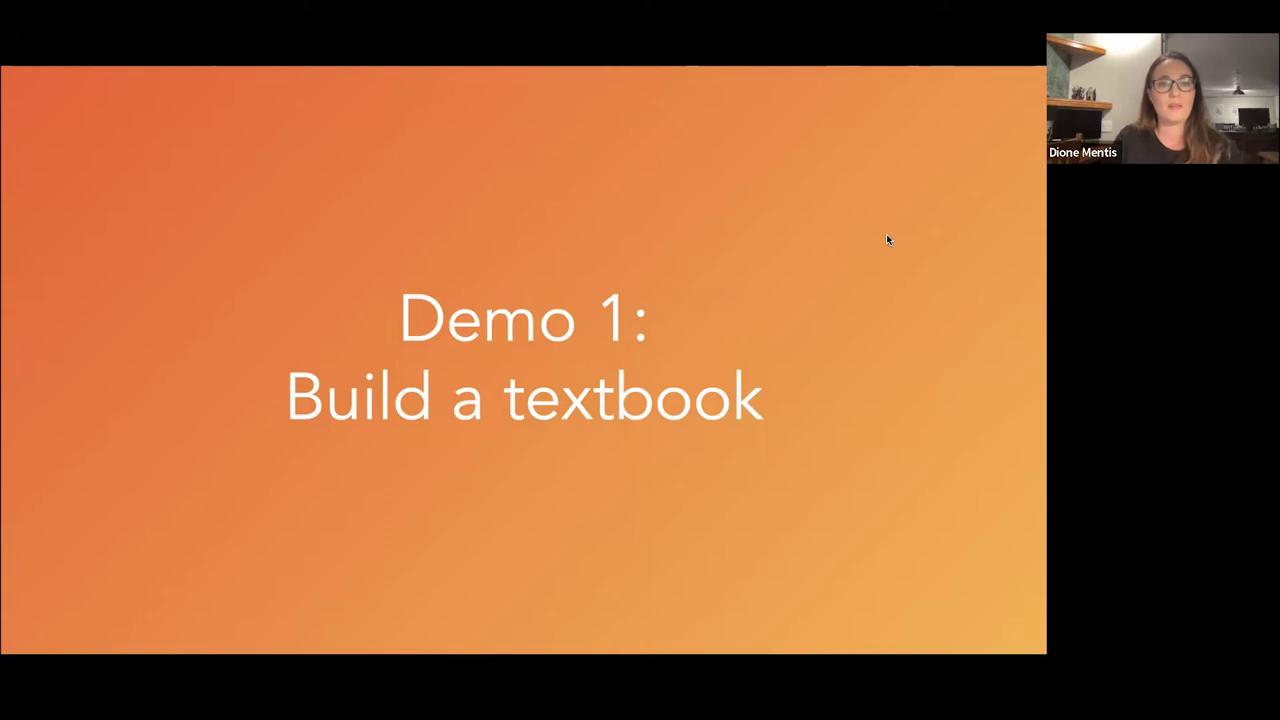
- Exit the full-screen slideshow
key(Escape)
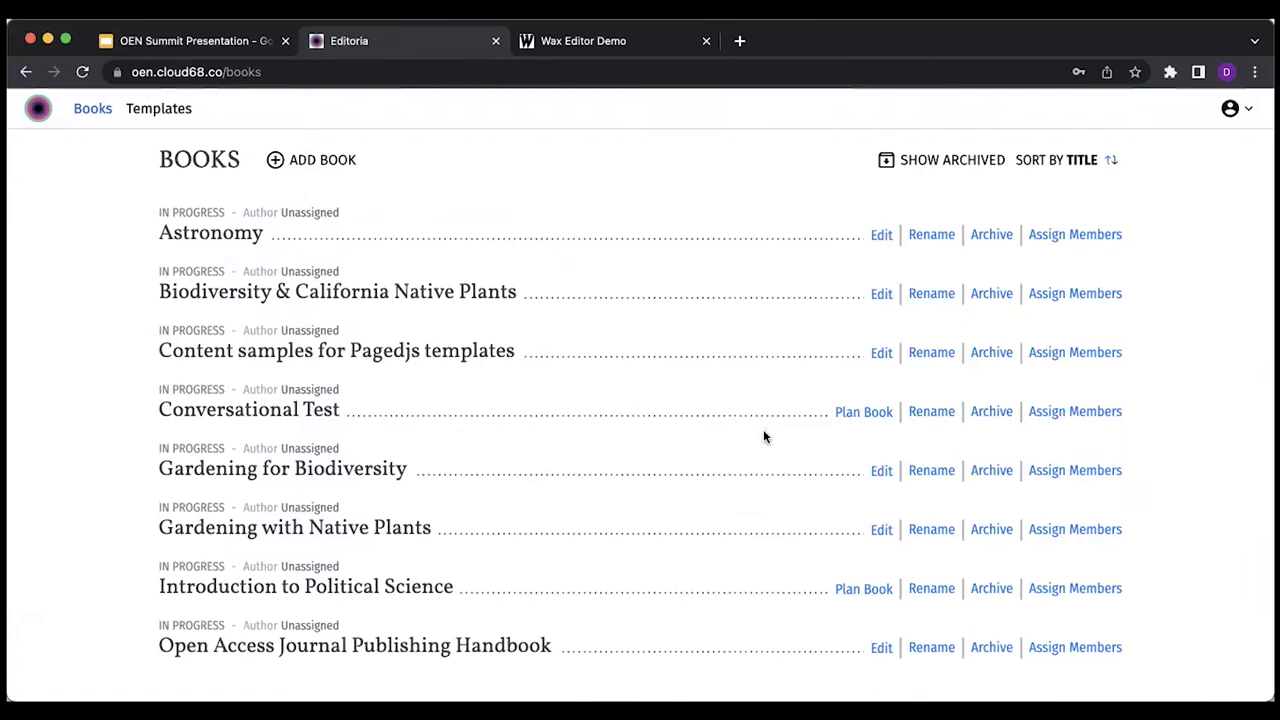
- Add a book named 'Wild cats of Africa' and scroll to it at the list's end
click(306, 166)
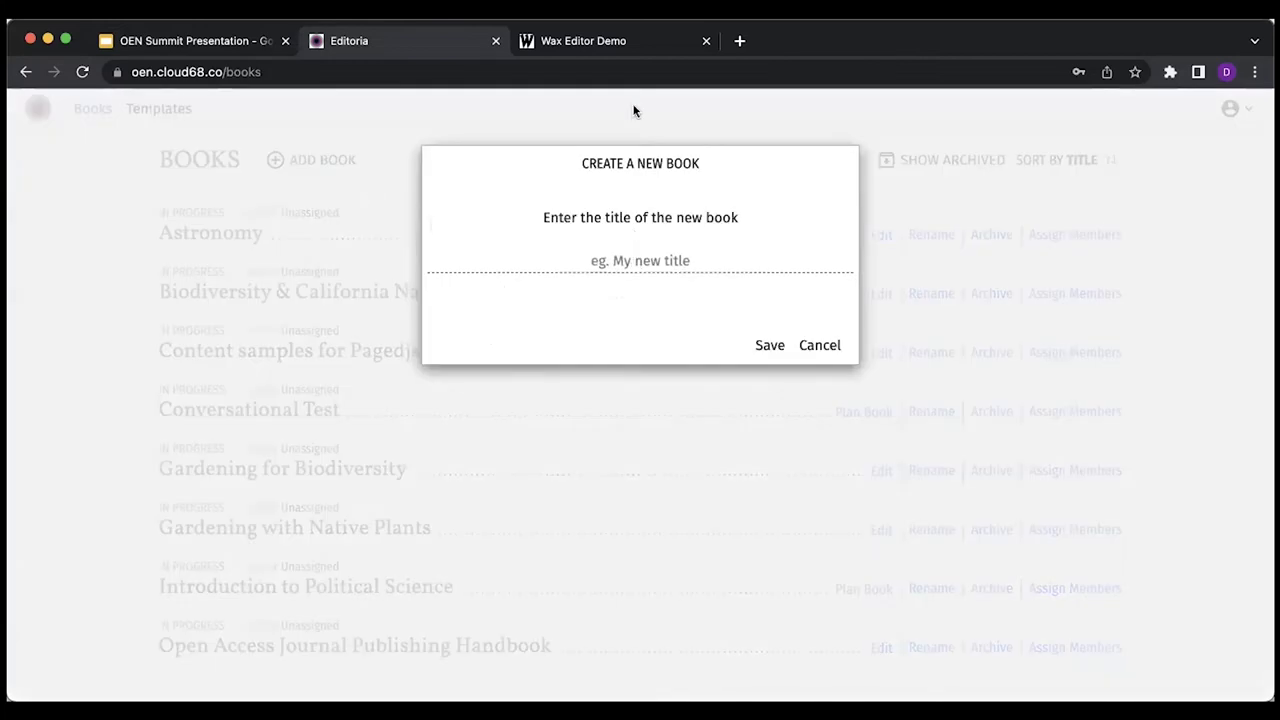
text(Wild cats of Af)
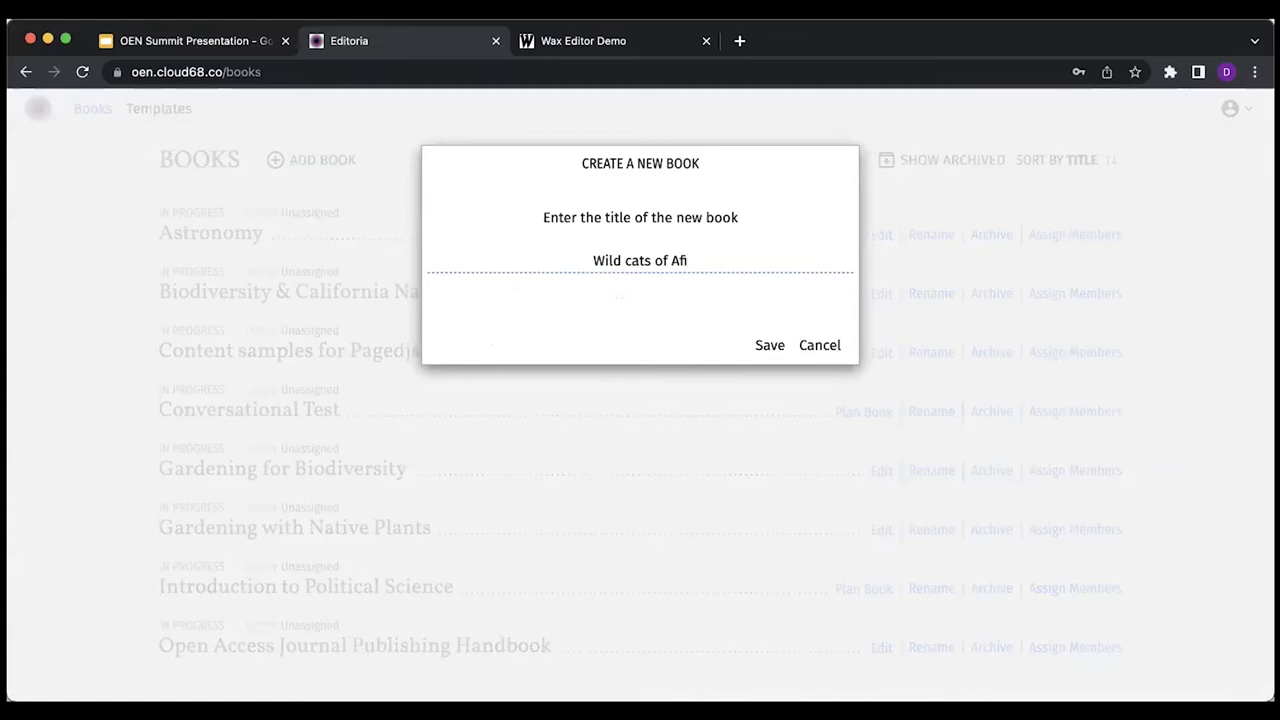
text(rica)
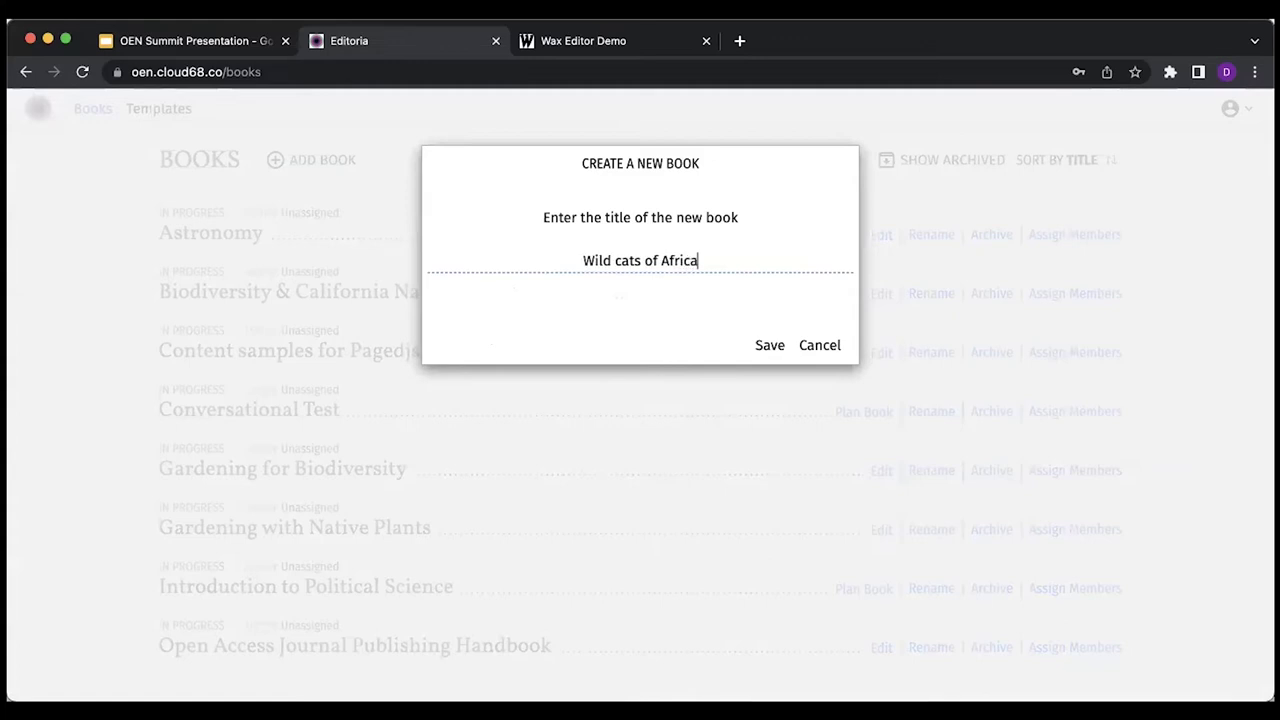
click(770, 348)
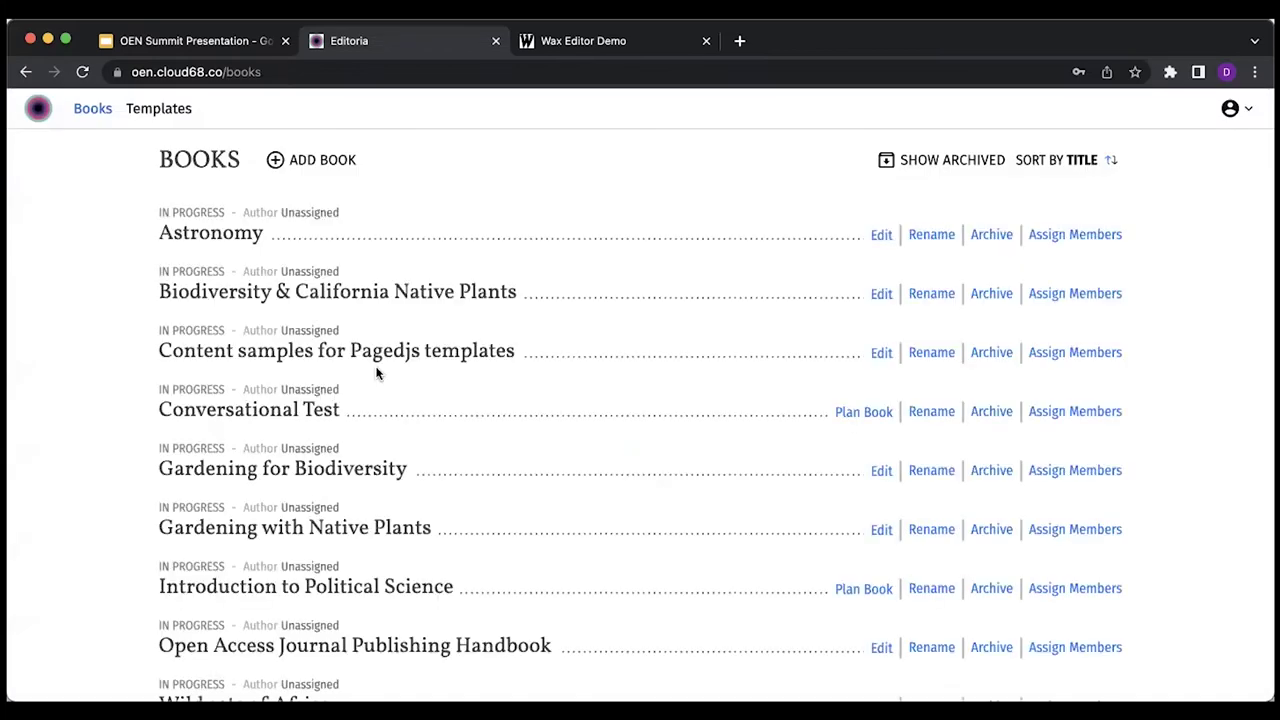
scroll(437, 440, down, 2)
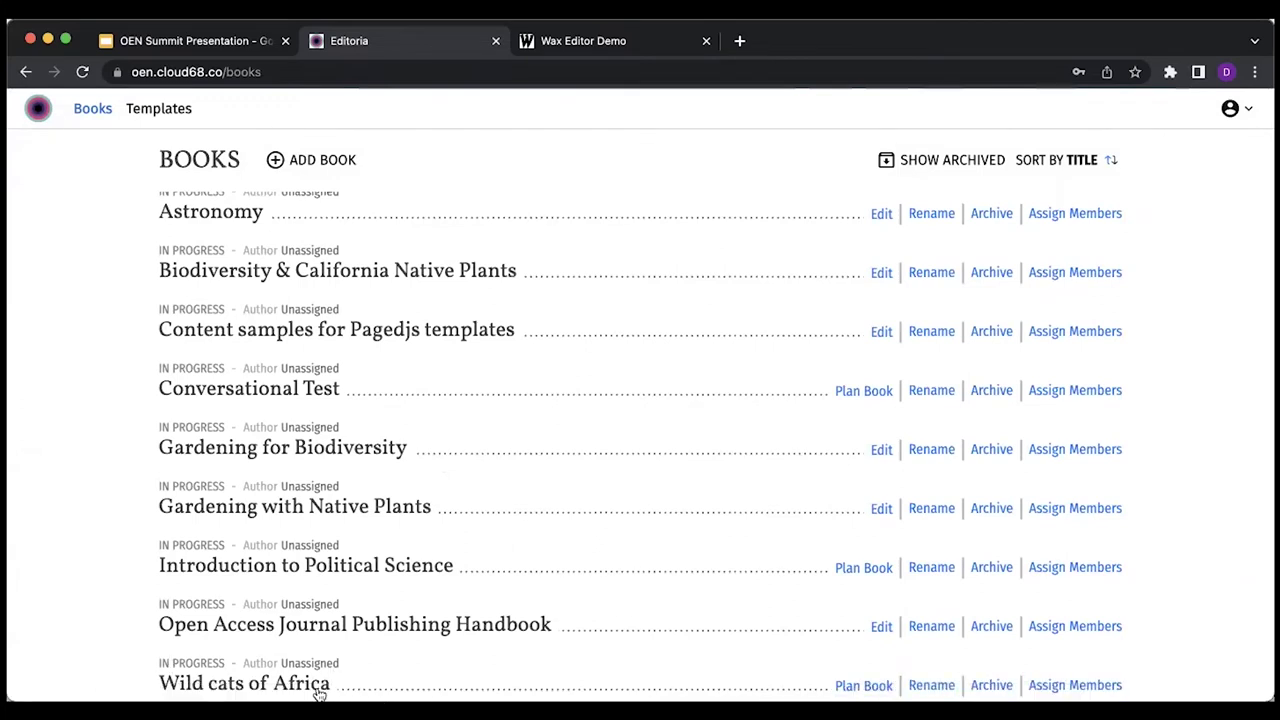
- Start step-by-step planning of the Wild cats of Africa book with three structural parts
click(858, 687)
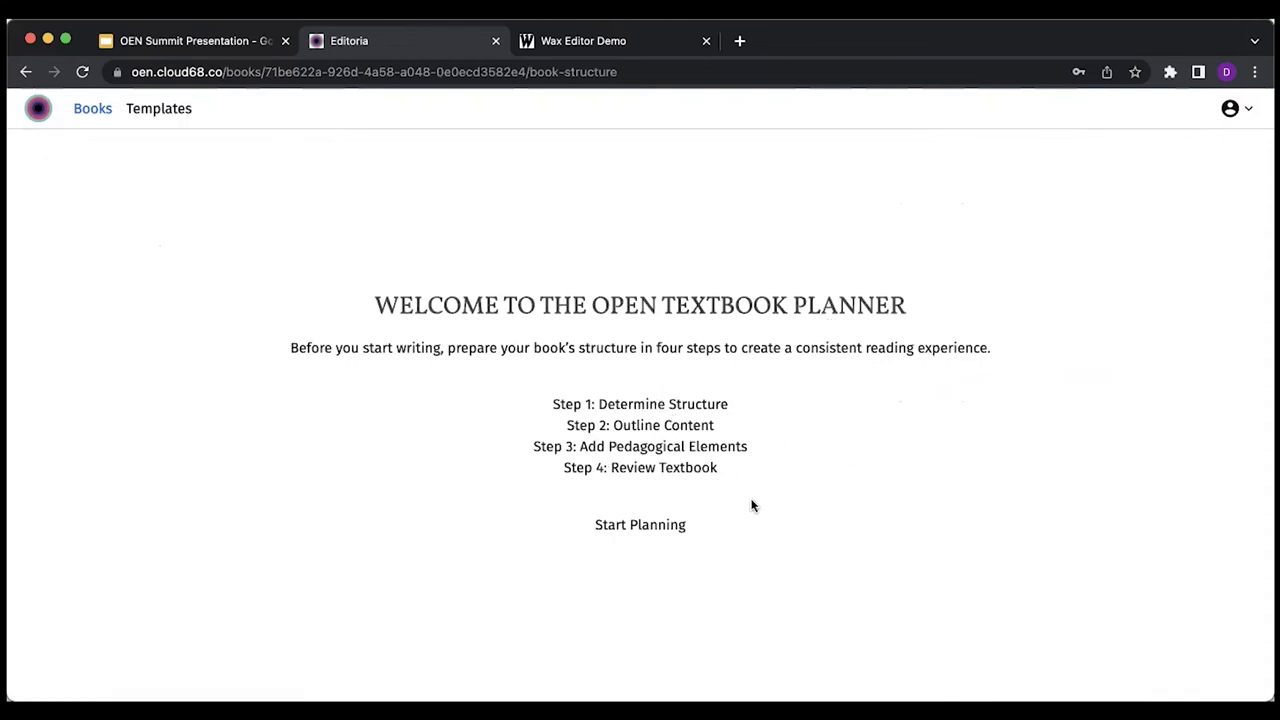
click(629, 527)
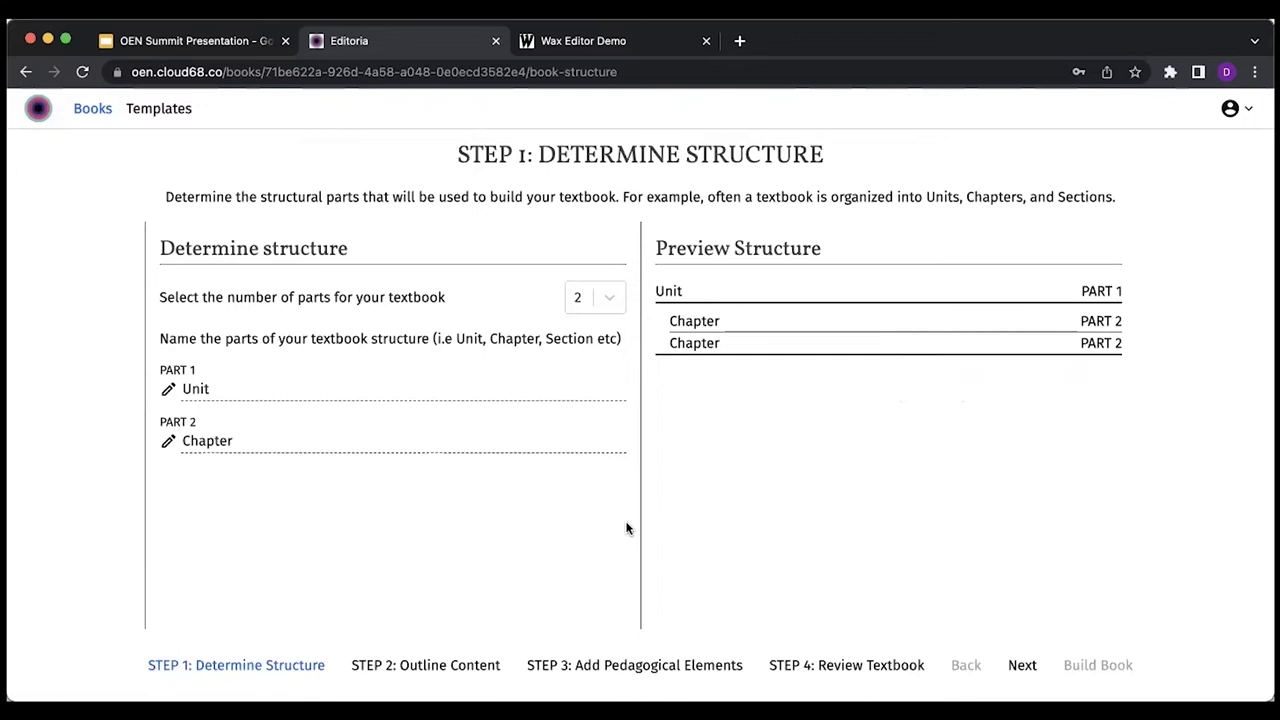
click(609, 300)
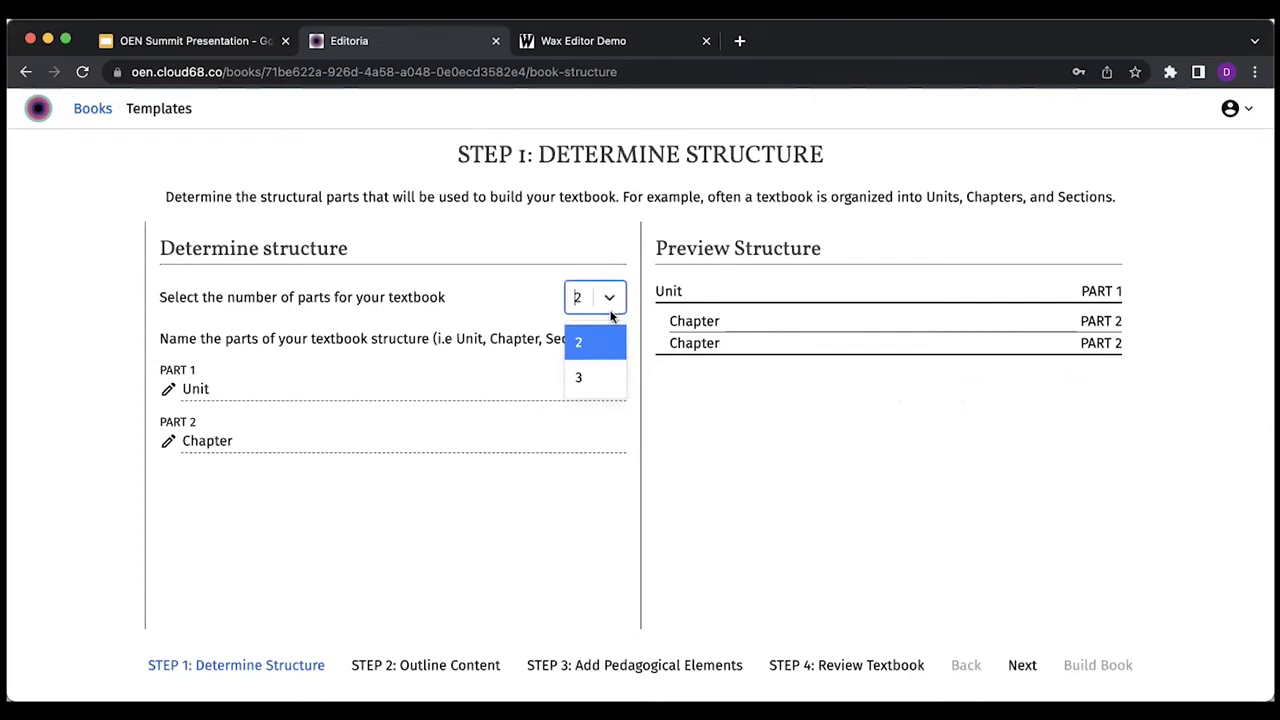
click(590, 379)
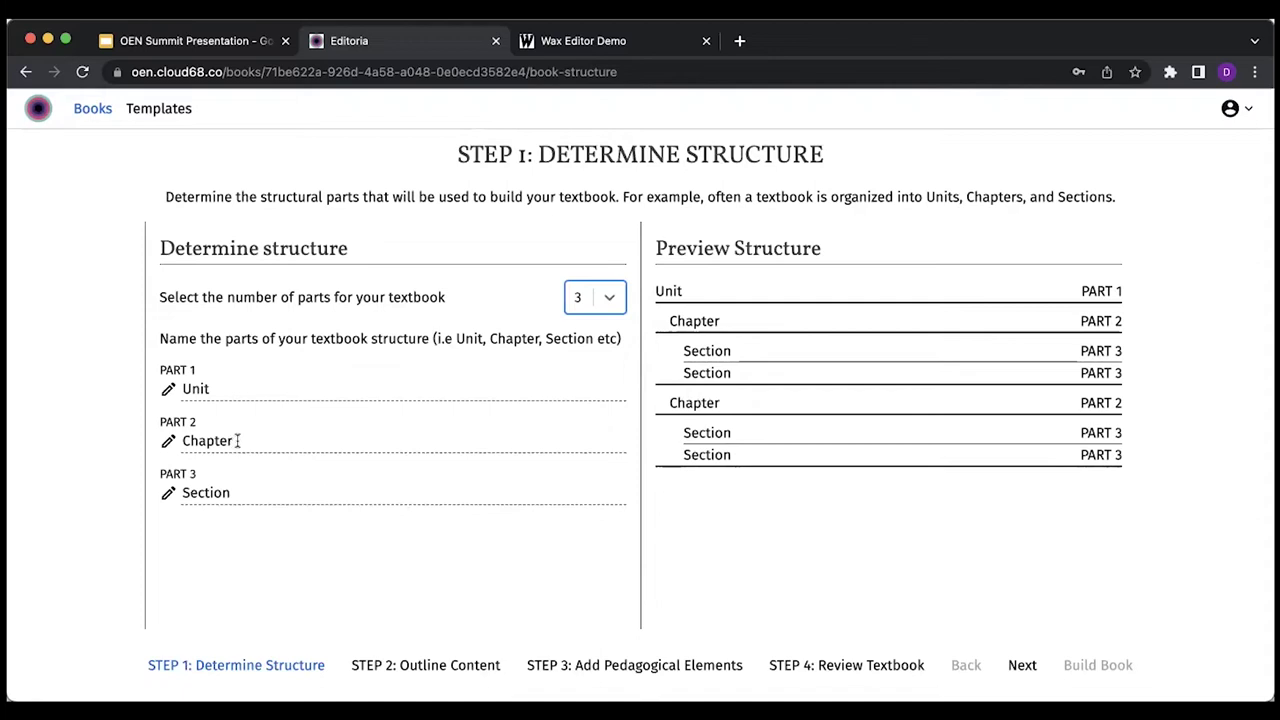
- Rename the second structural part to 'Chapter' and proceed to Step 2, Outline Content
click(229, 395)
click(237, 447)
key(BackSpace)
key(BackSpace)
key(BackSpace)
key(BackSpace)
key(BackSpace)
key(BackSpace)
key(BackSpace)
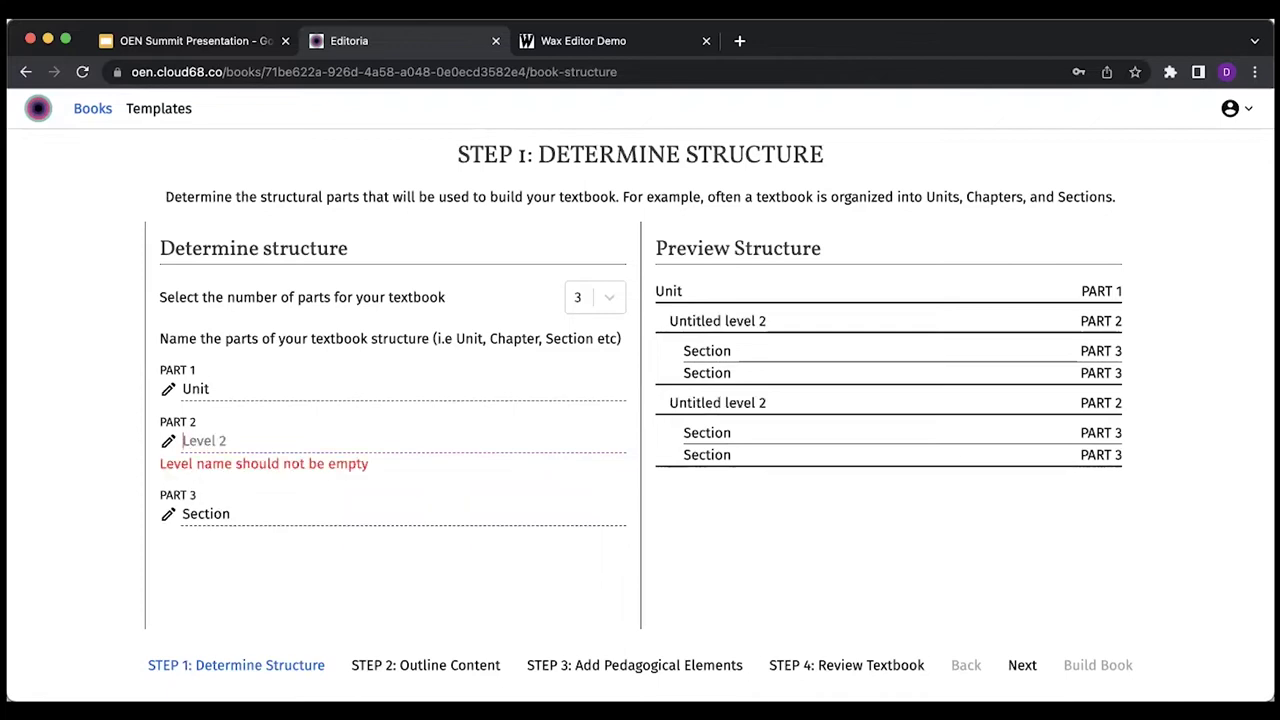
text(topic)
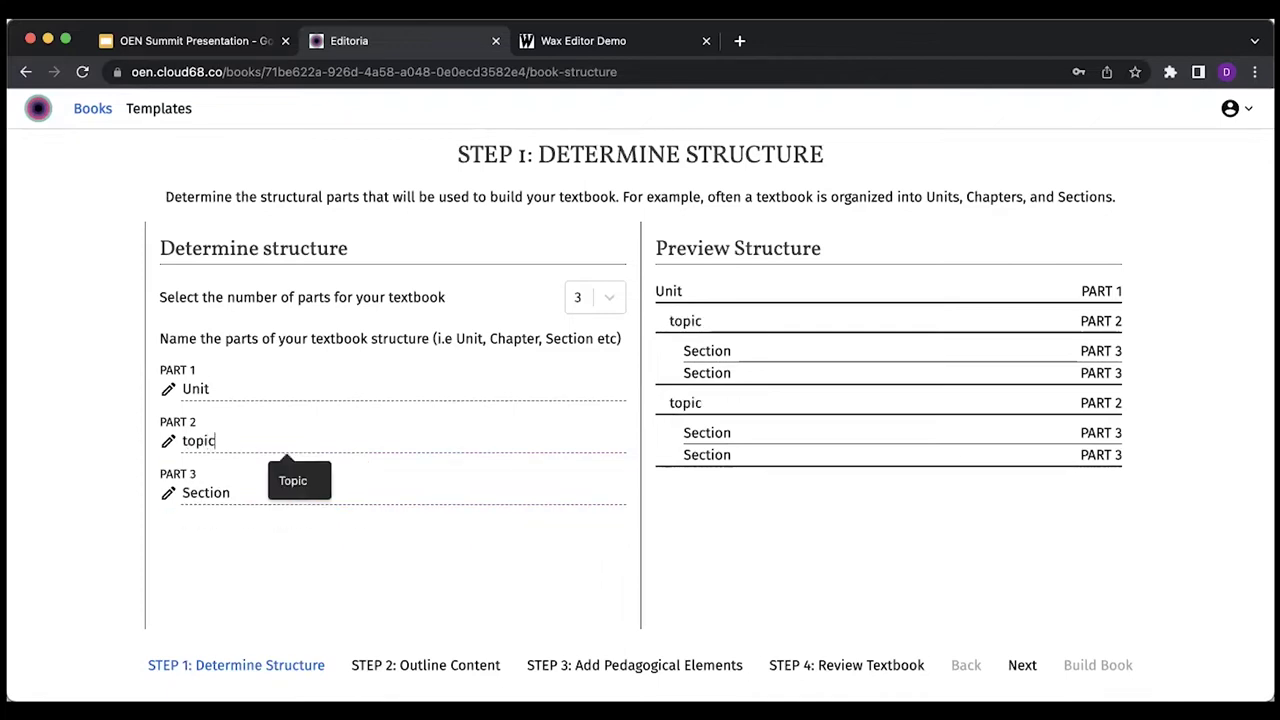
key(BackSpace)
key(BackSpace)
key(BackSpace)
key(BackSpace)
key(BackSpace)
text(Cpater)
key(BackSpace)
key(BackSpace)
key(BackSpace)
key(BackSpace)
key(BackSpace)
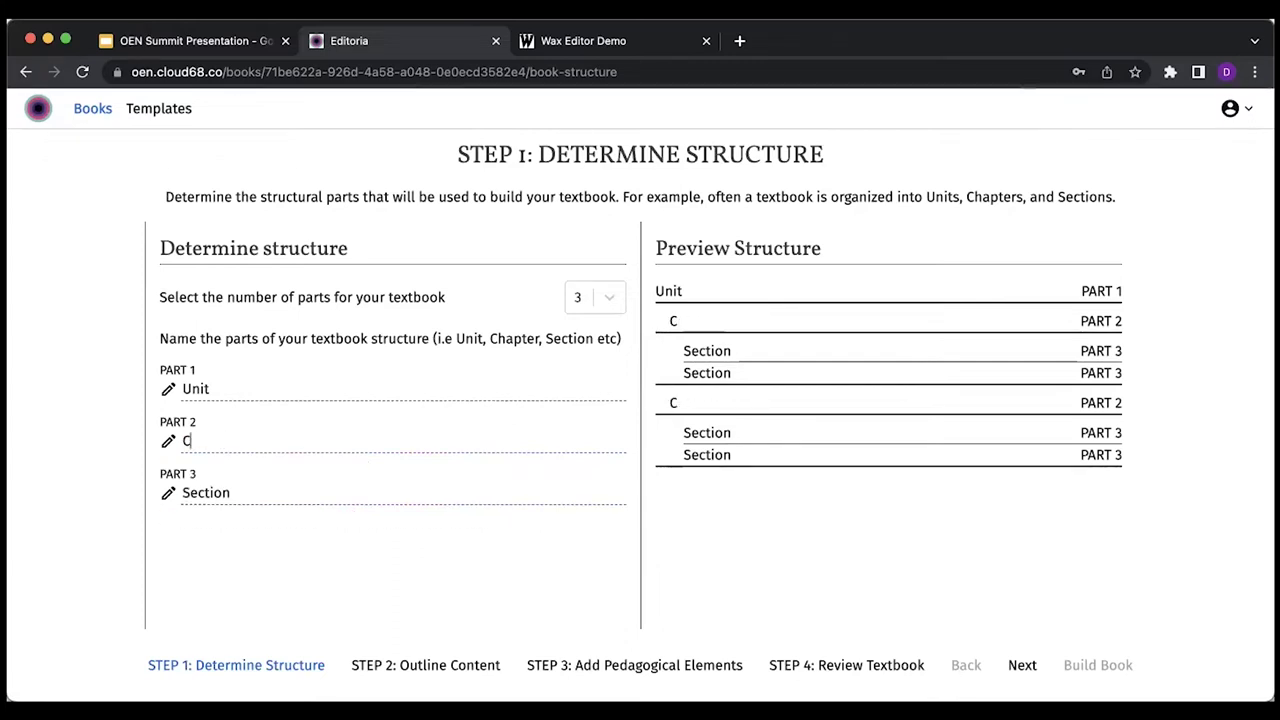
text(hapter)
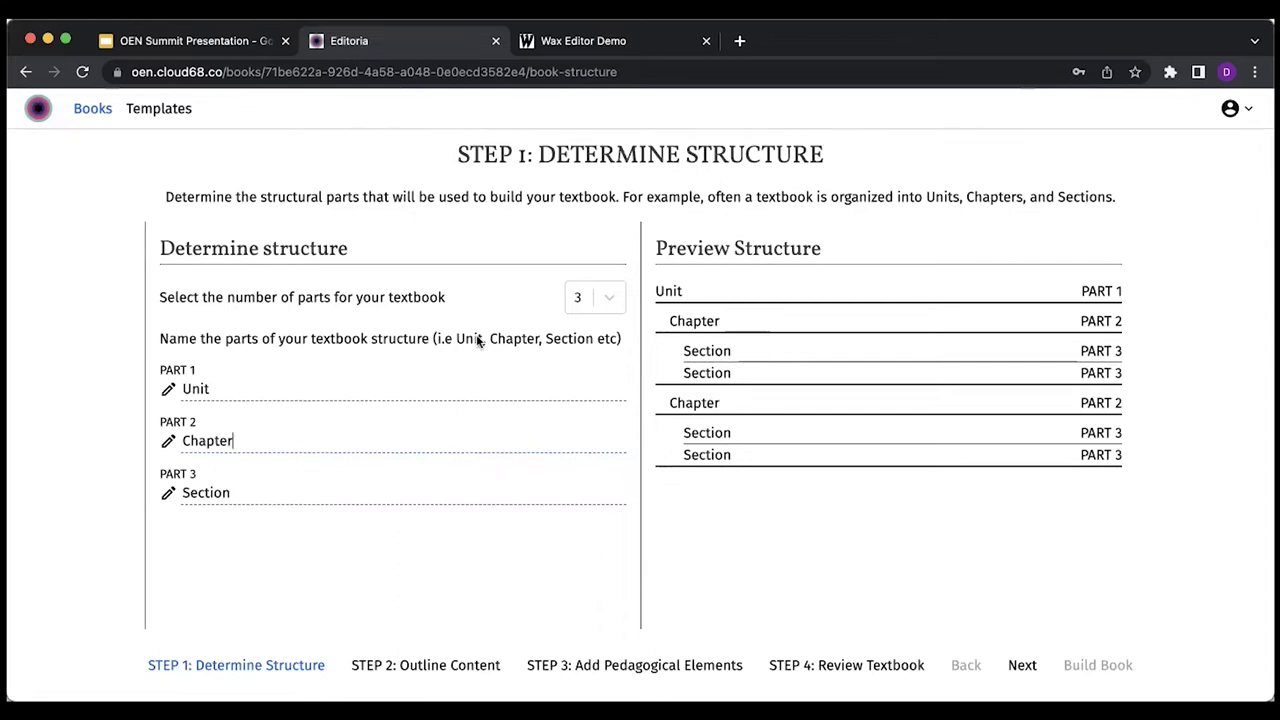
click(436, 666)
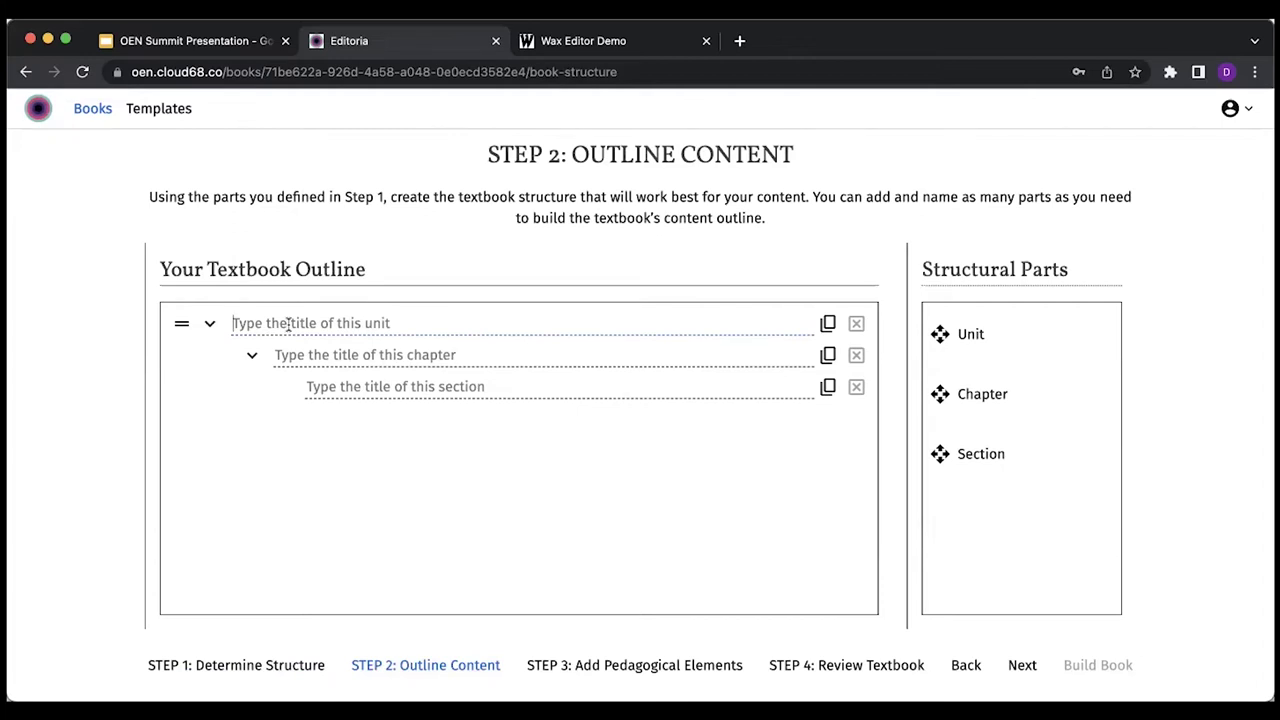
- Title the first unit 'Big cats' and its chapter 'Lions', then collapse that chapter
click(287, 323)
text(Big )
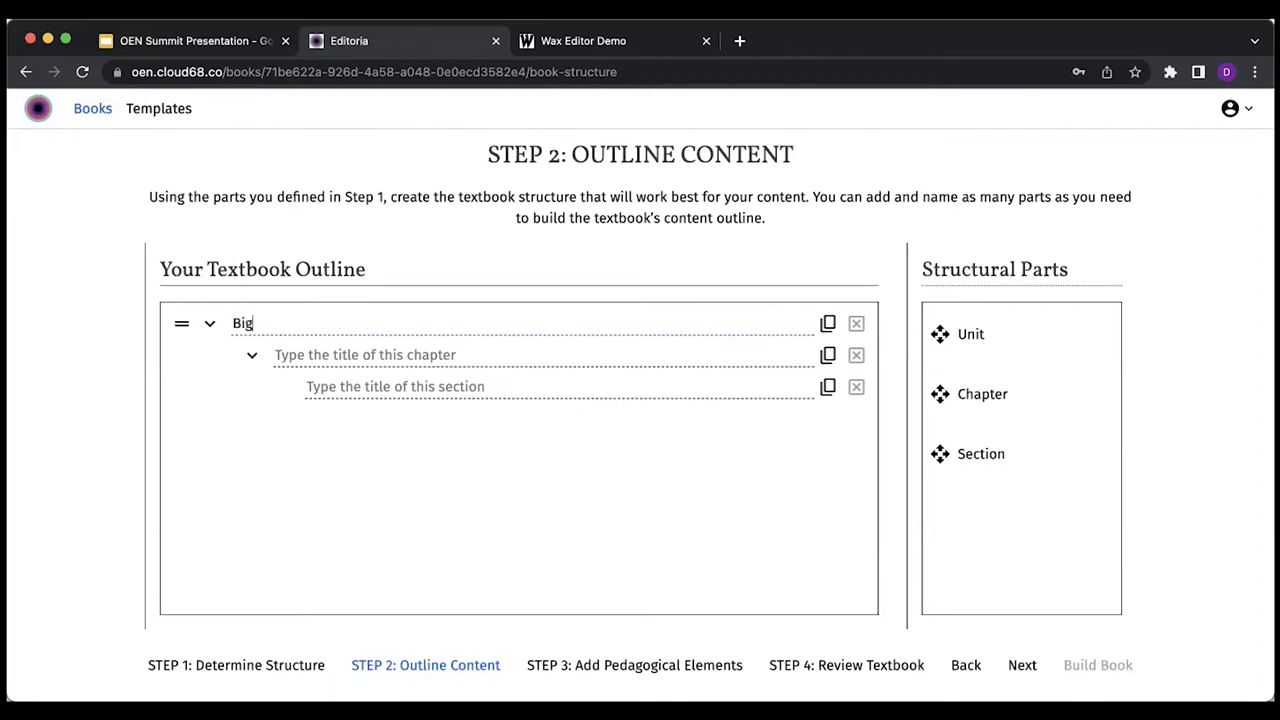
text(cats)
click(538, 349)
text(Lions)
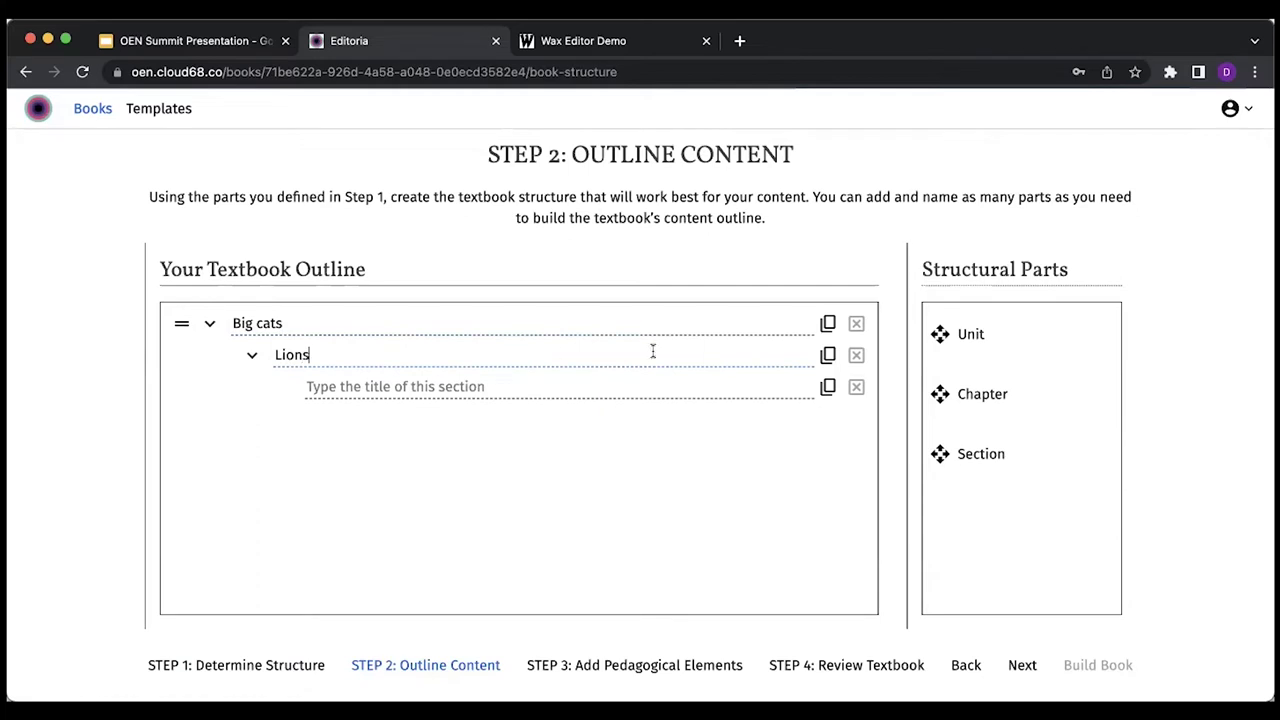
click(251, 356)
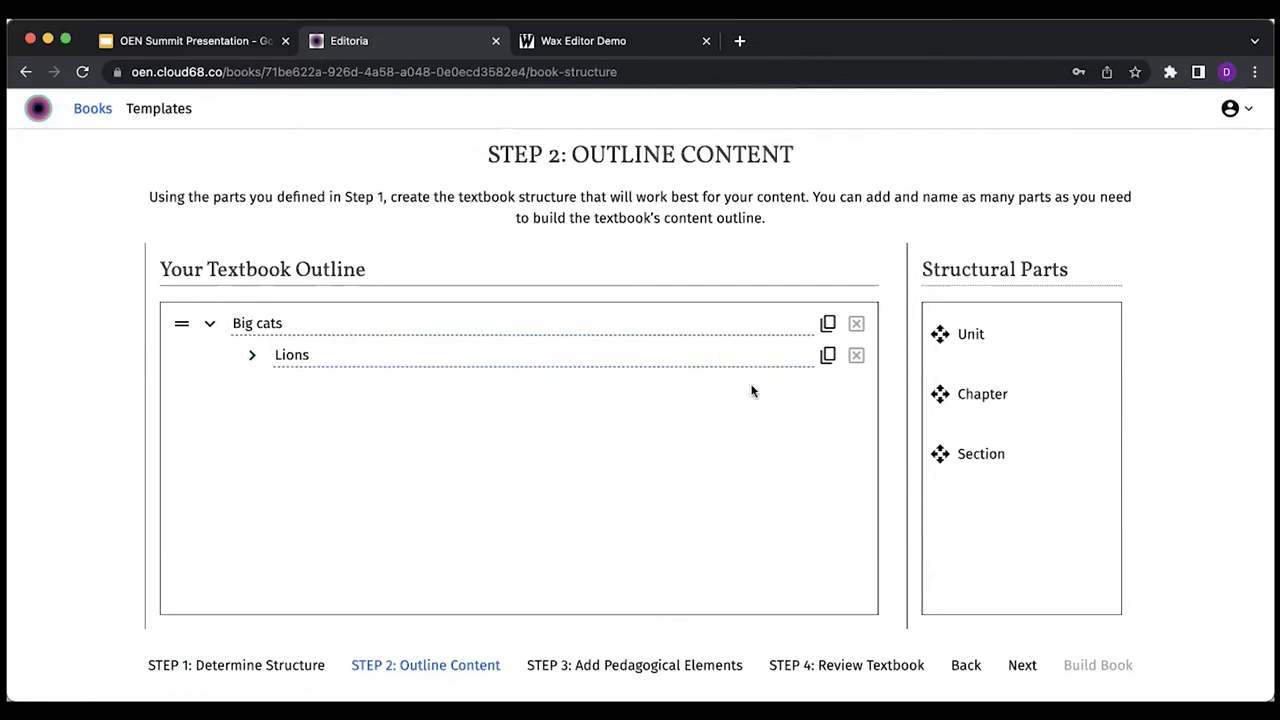
- Add a unit 'Medium sized cats' with a collapsed chapter 'Caracal'
drag(939, 334, 258, 410)
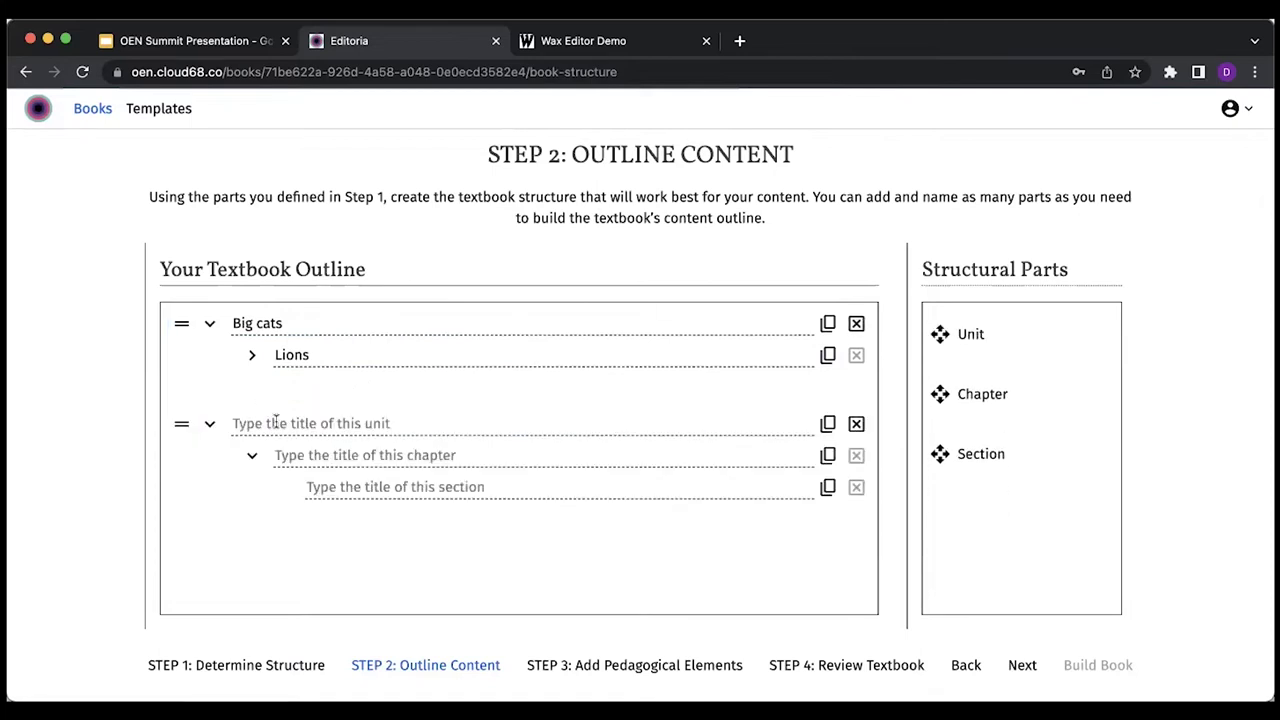
text(Mediu)
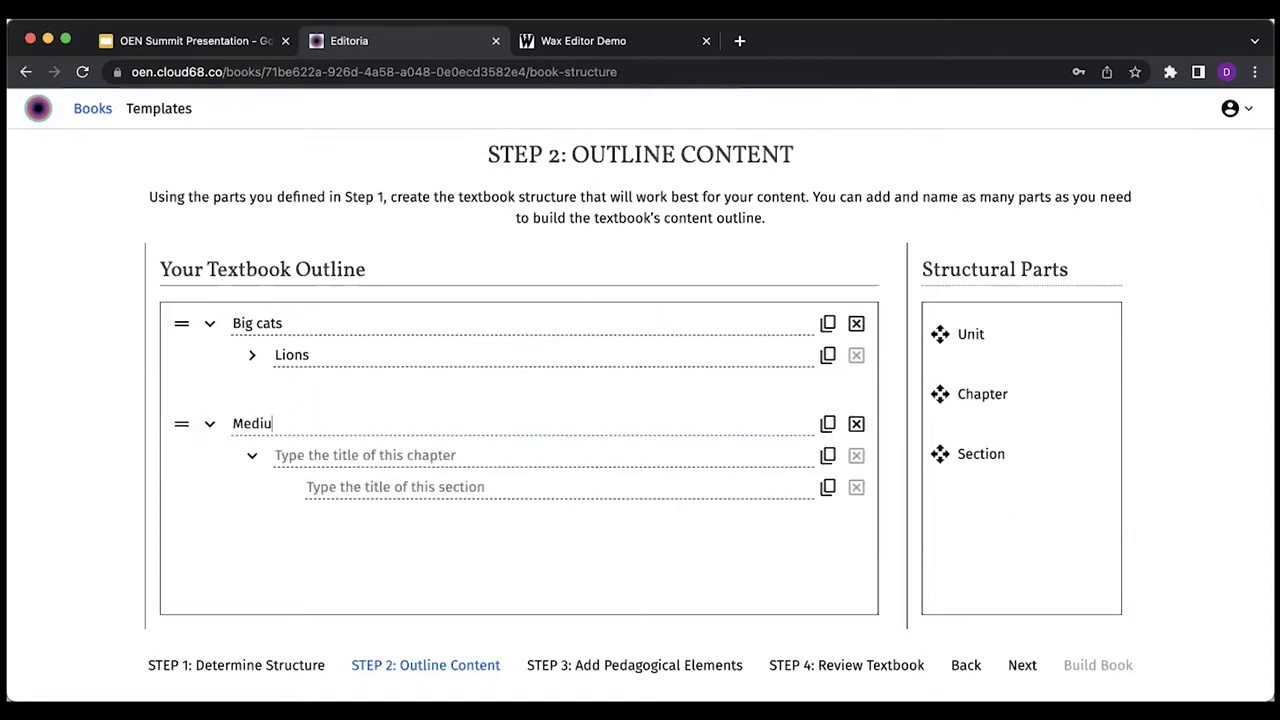
text(m sixed cats)
click(339, 455)
text(Caracal)
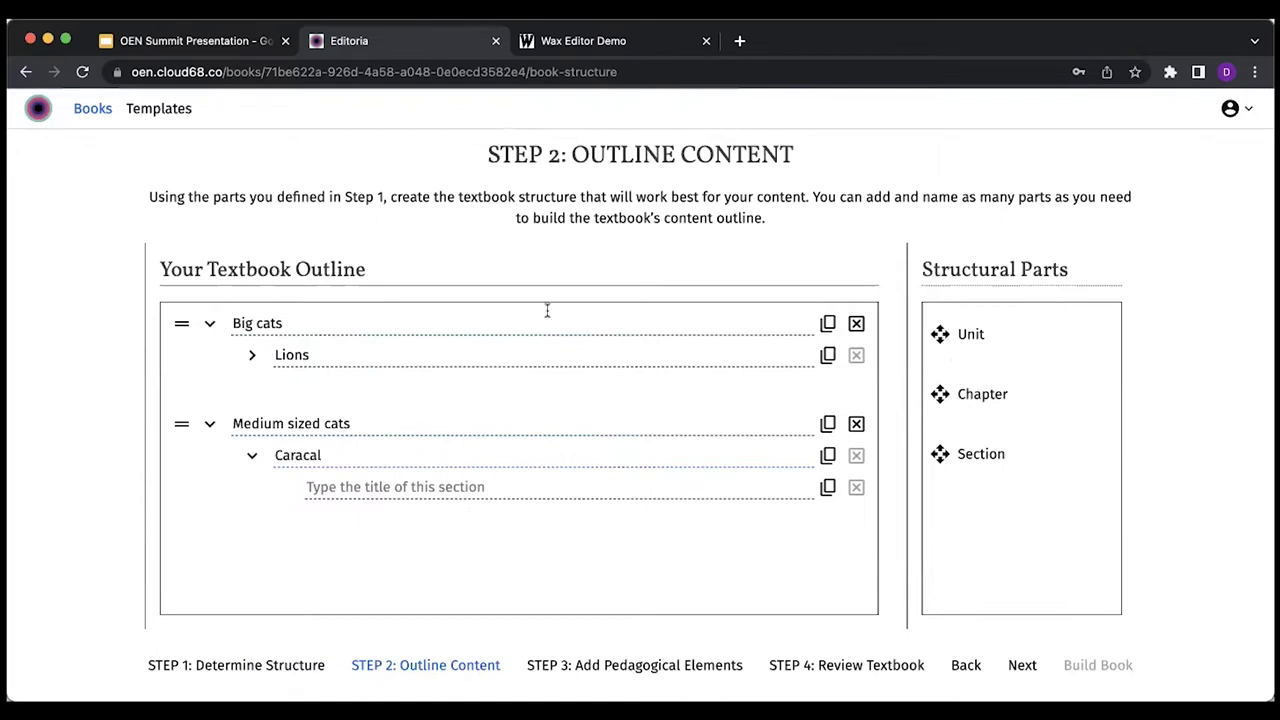
click(250, 457)
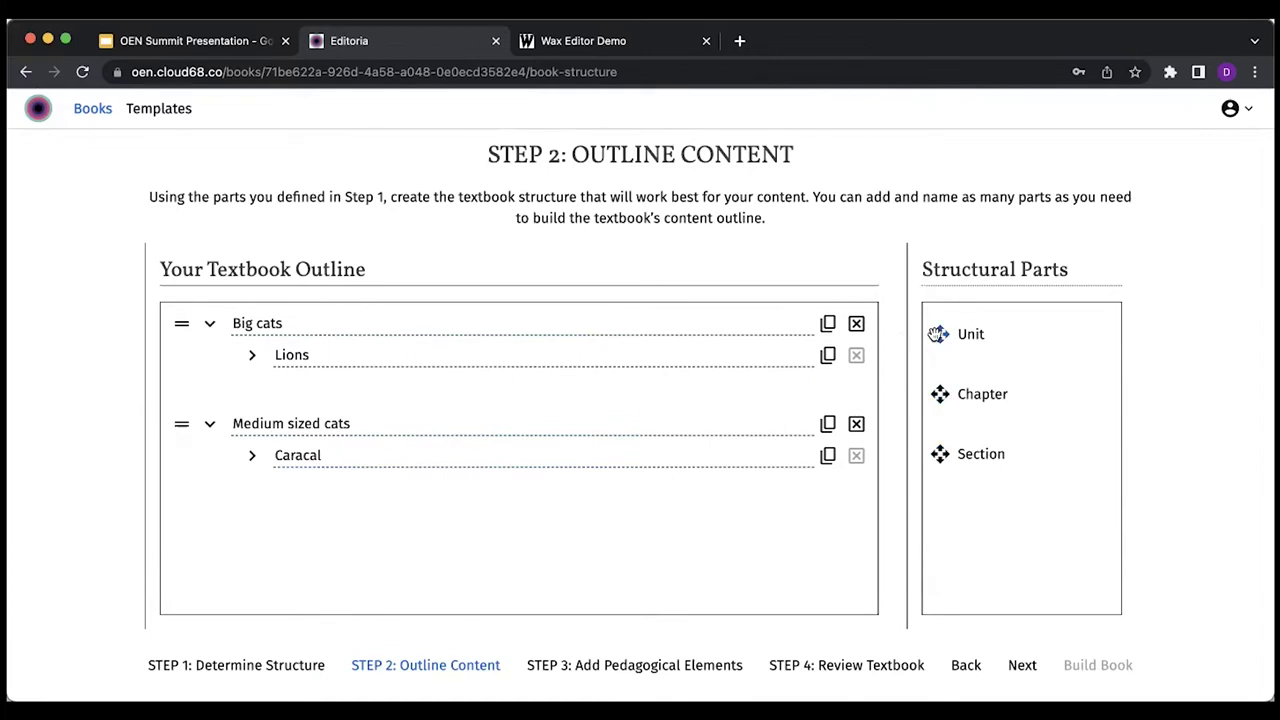
- Add a third unit 'Small cats' with a chapter 'African wild cat'
drag(938, 334, 257, 516)
click(257, 517)
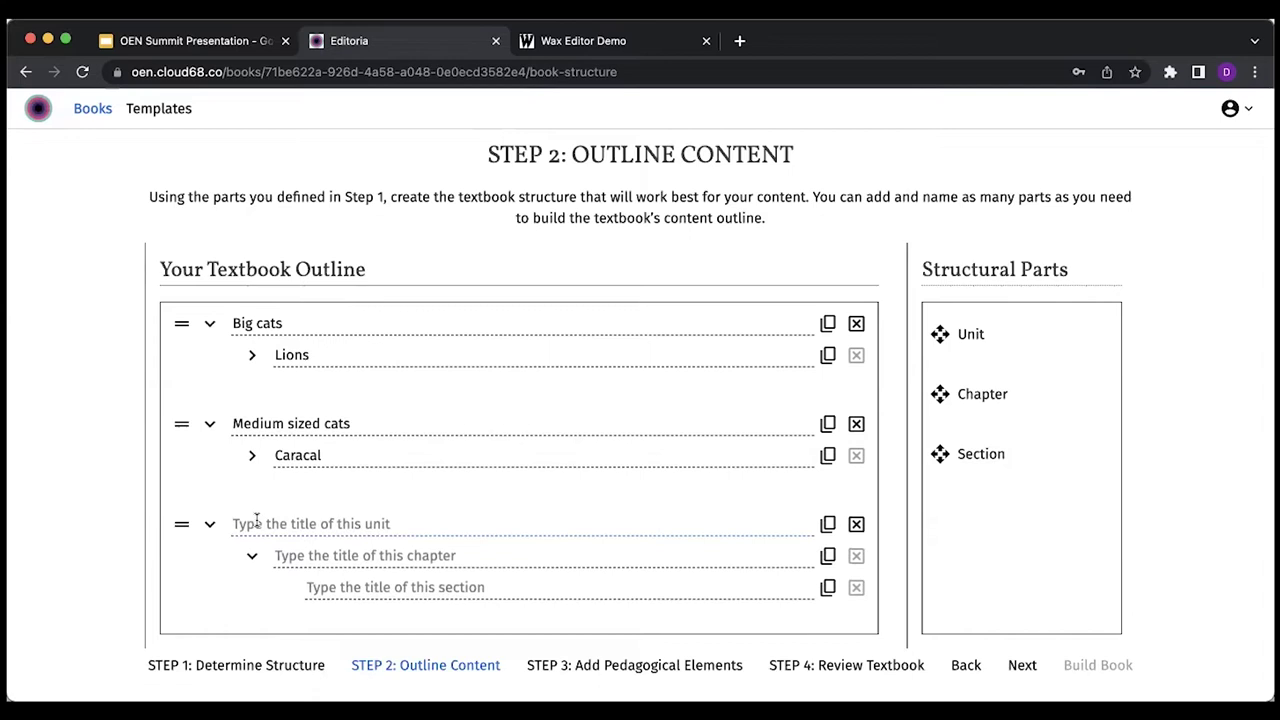
text(Small cats)
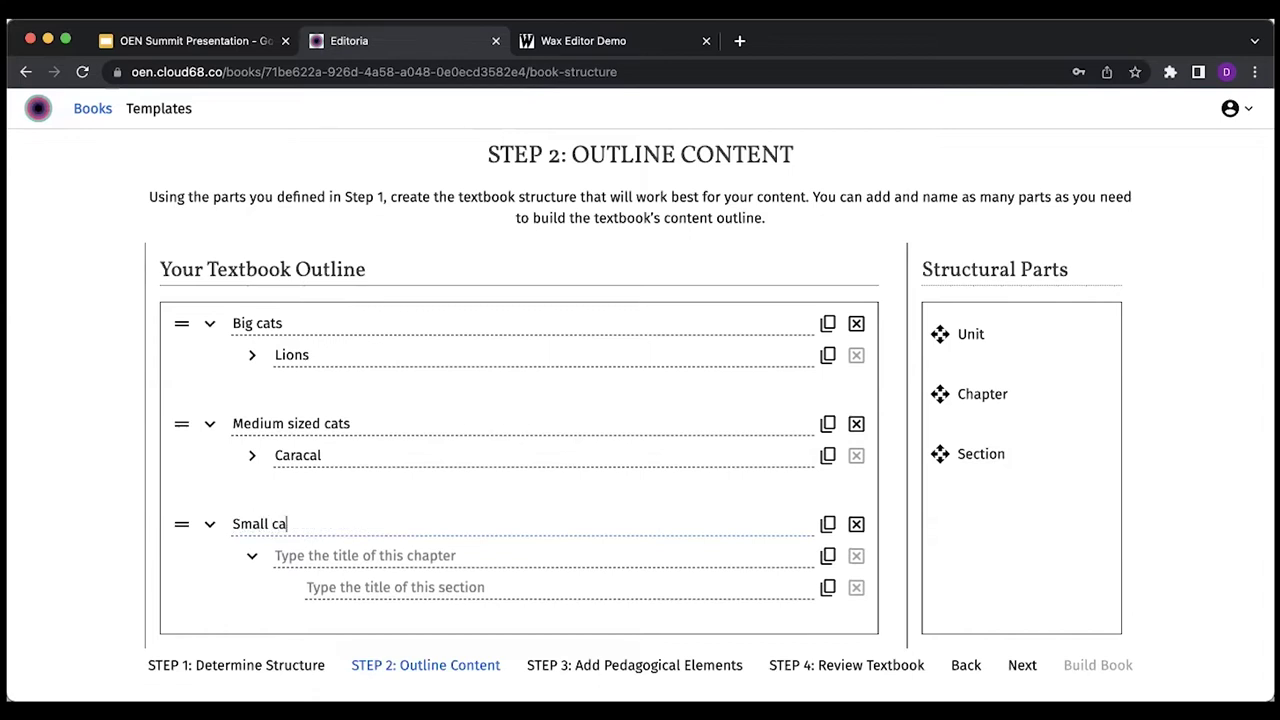
click(297, 557)
text(A)
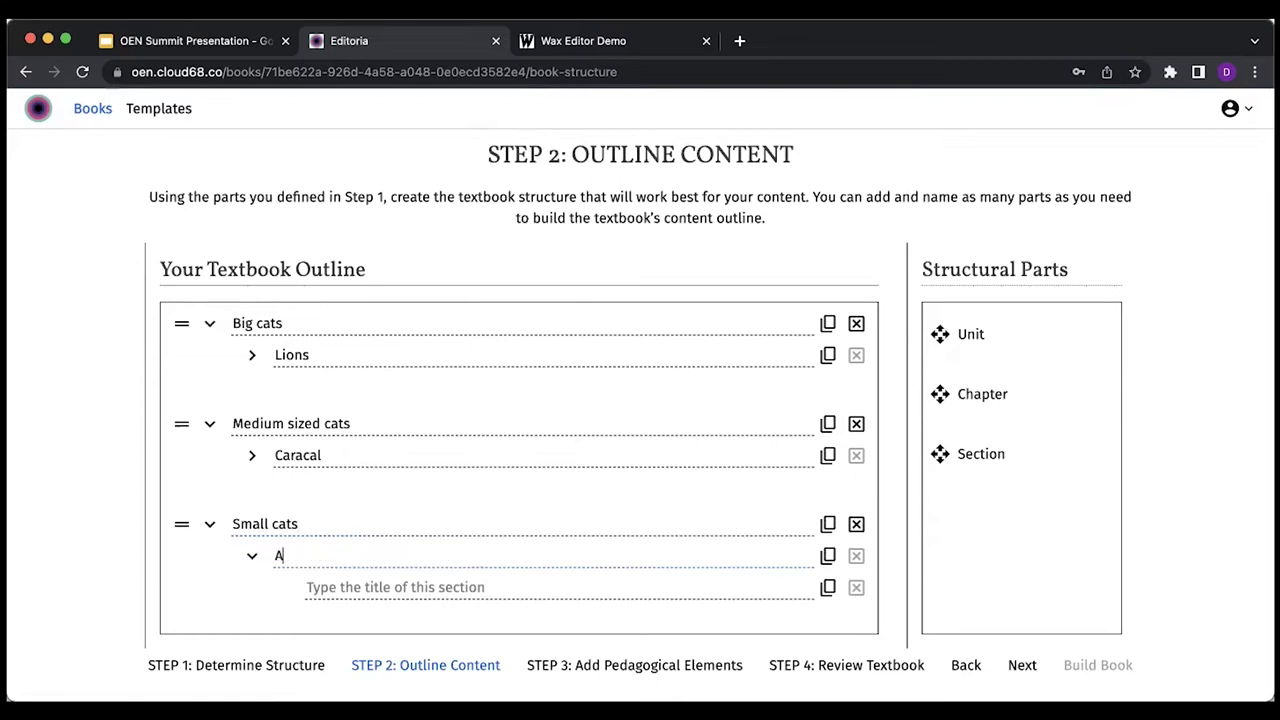
text(frican widld cat)
- Collapse and re-expand the three units and their chapters, leaving only Lions expanded
click(253, 558)
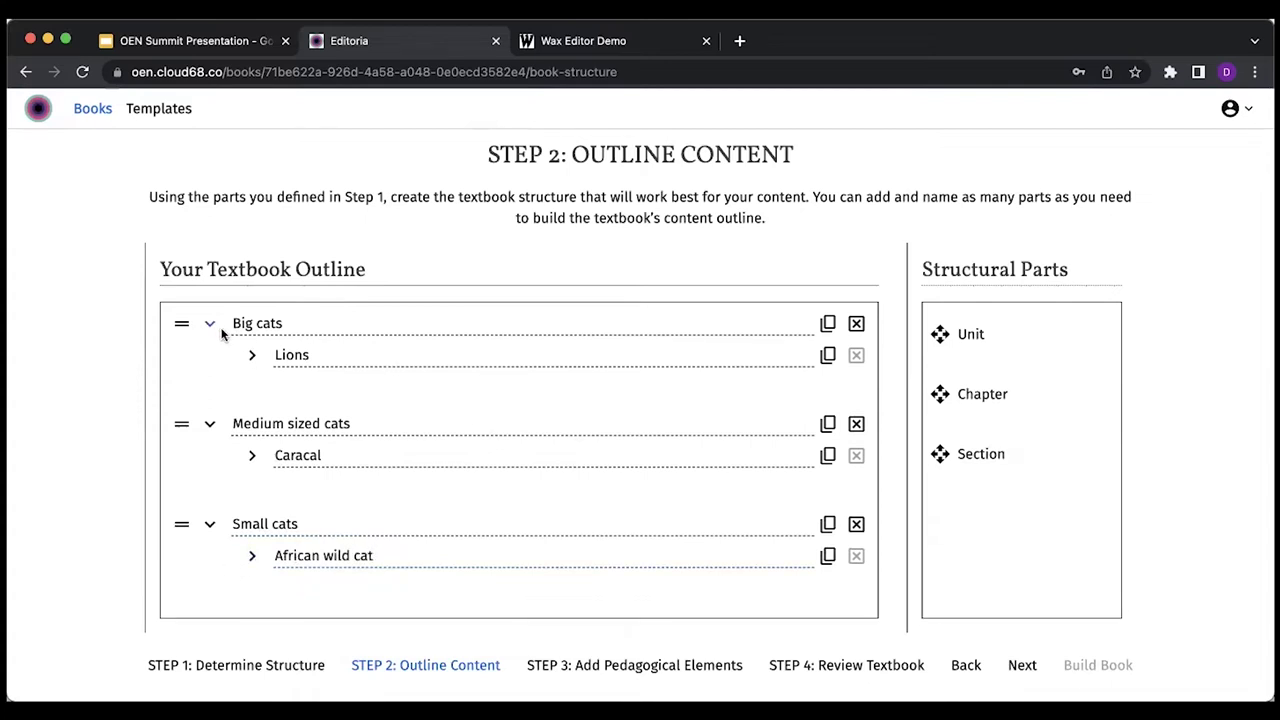
click(210, 324)
click(210, 362)
click(210, 401)
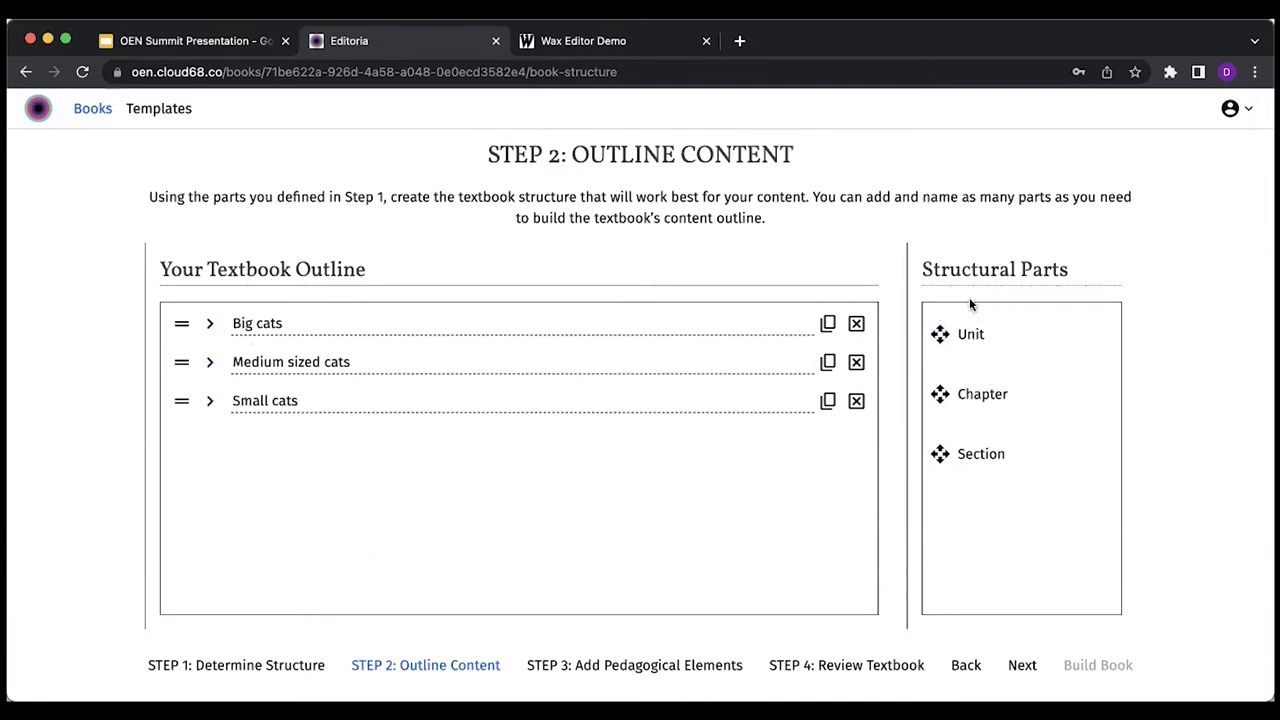
click(210, 323)
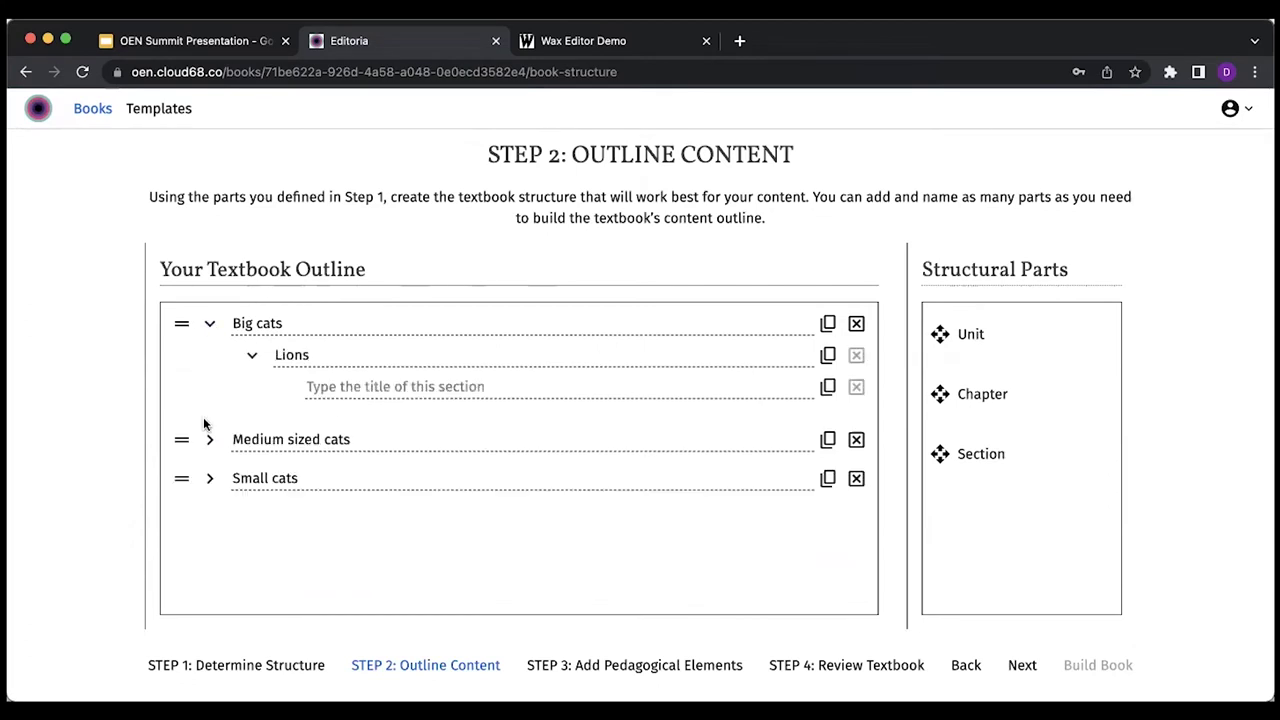
click(209, 439)
click(208, 557)
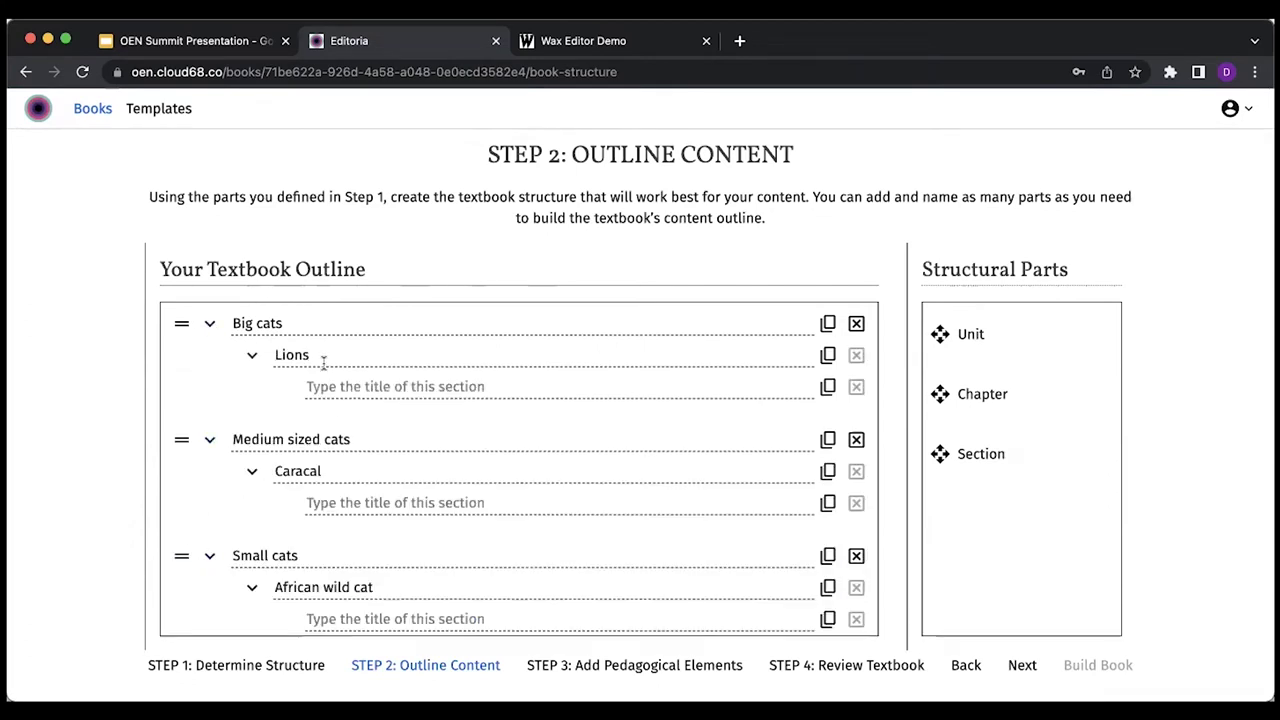
click(253, 355)
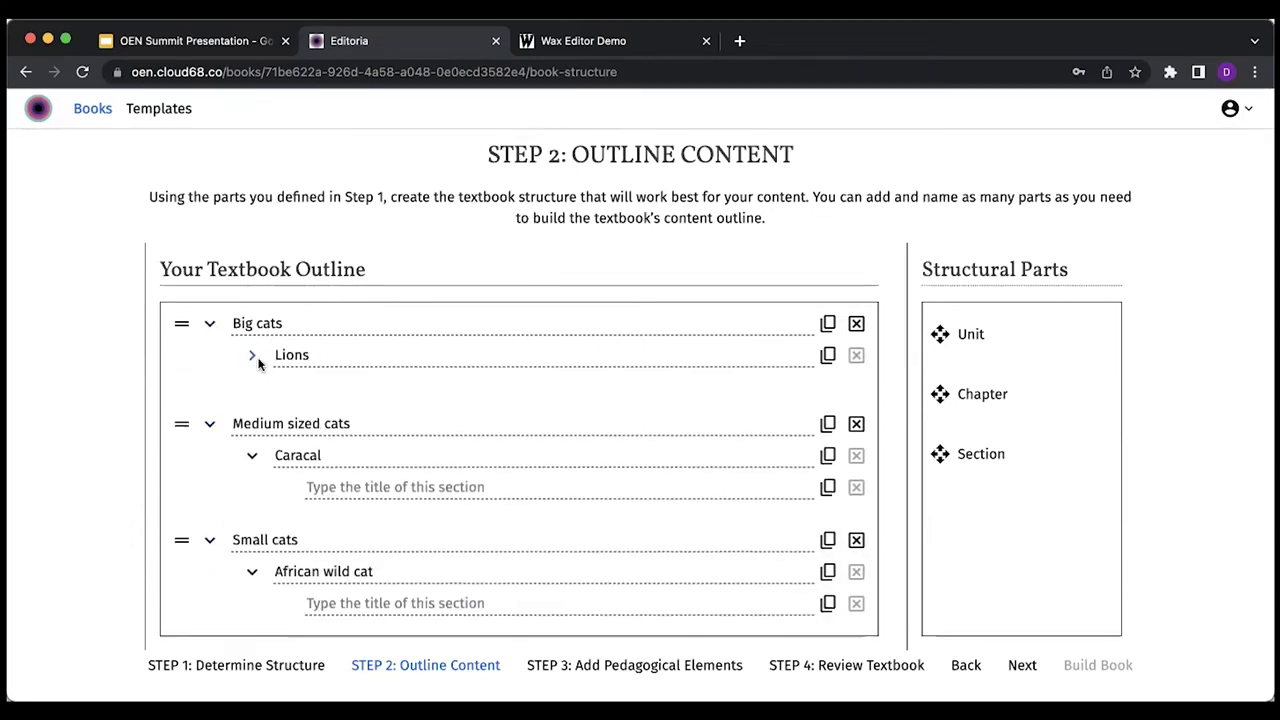
click(254, 456)
click(252, 557)
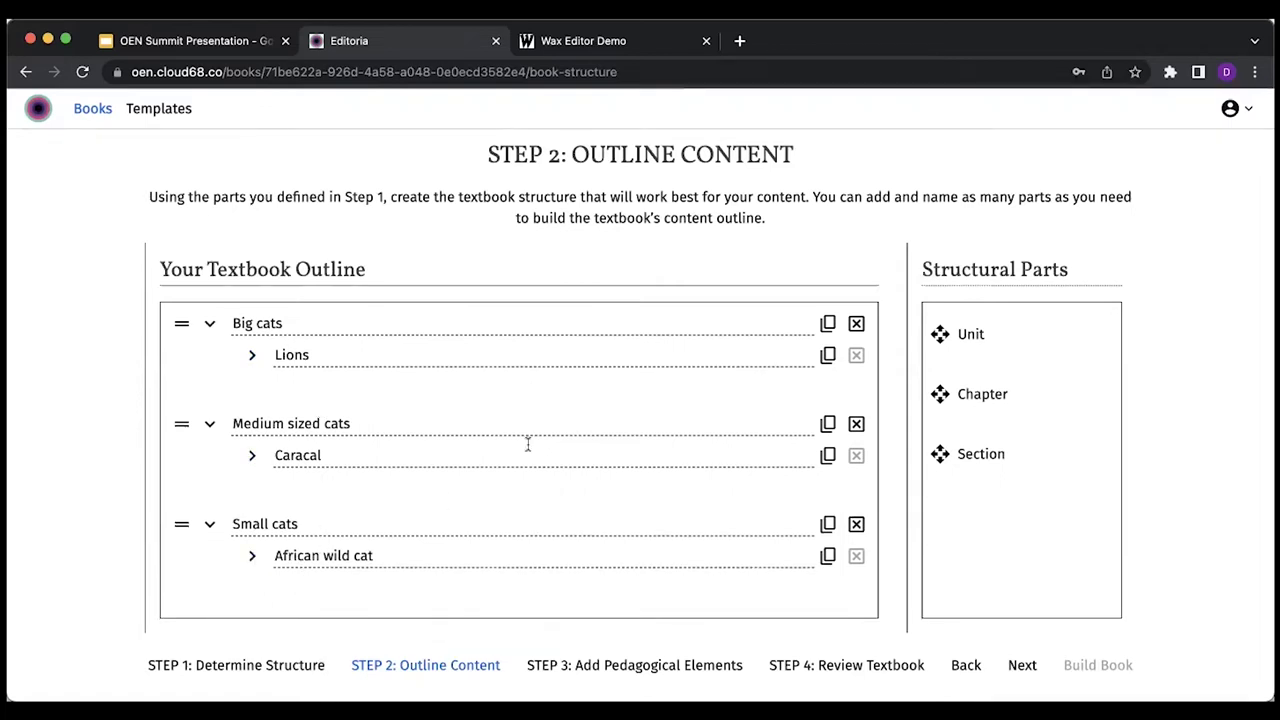
click(252, 355)
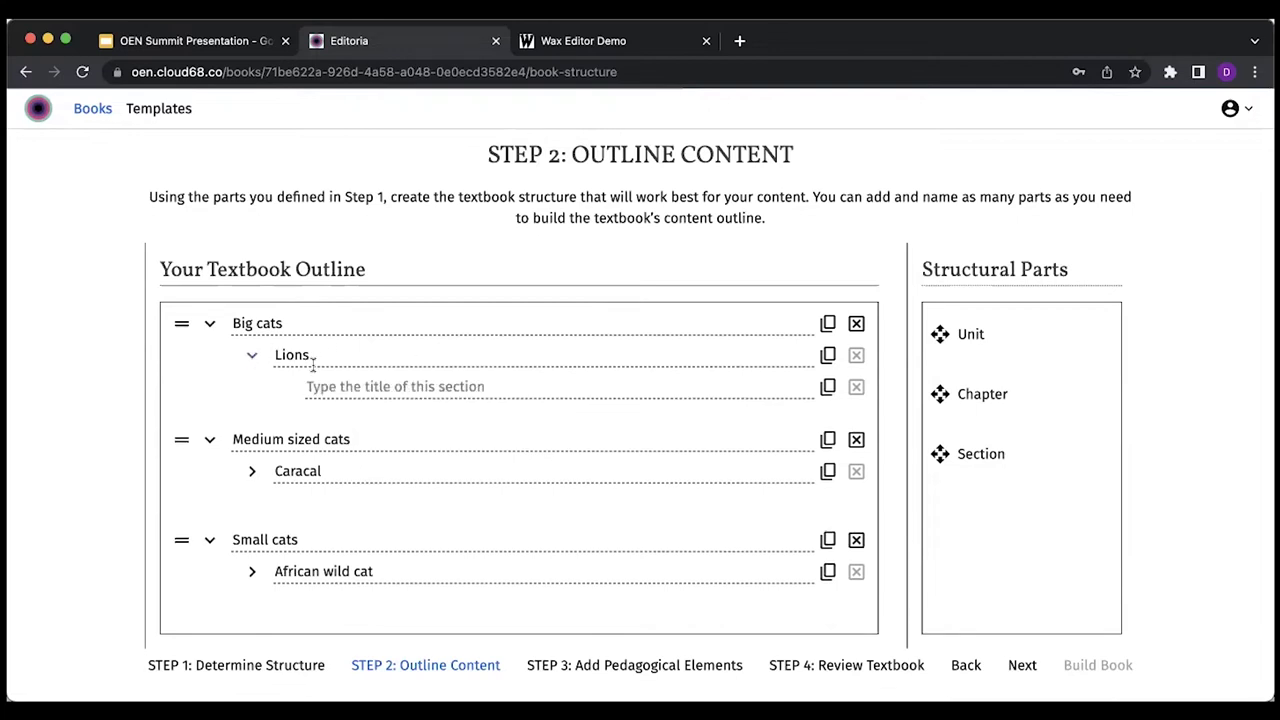
- Give Lions sections named Identification, Behaviour and Habitat
click(339, 389)
text(Iden)
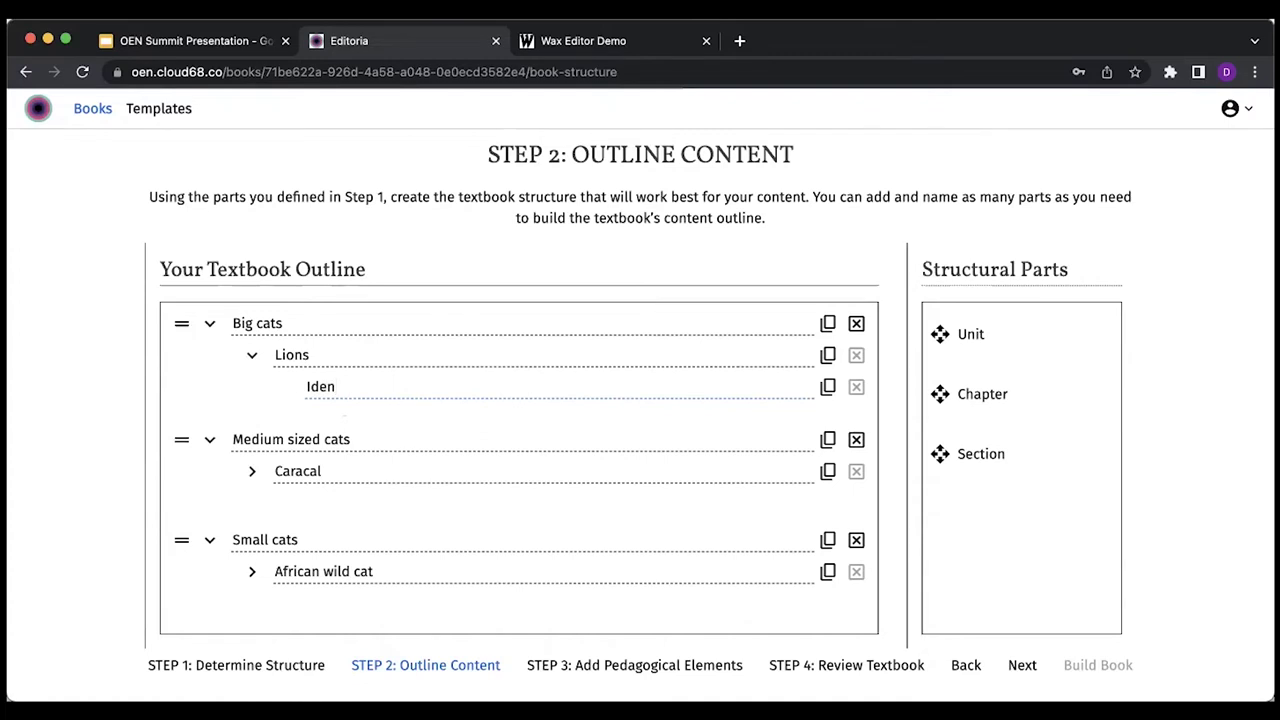
text(tification)
drag(932, 454, 365, 438)
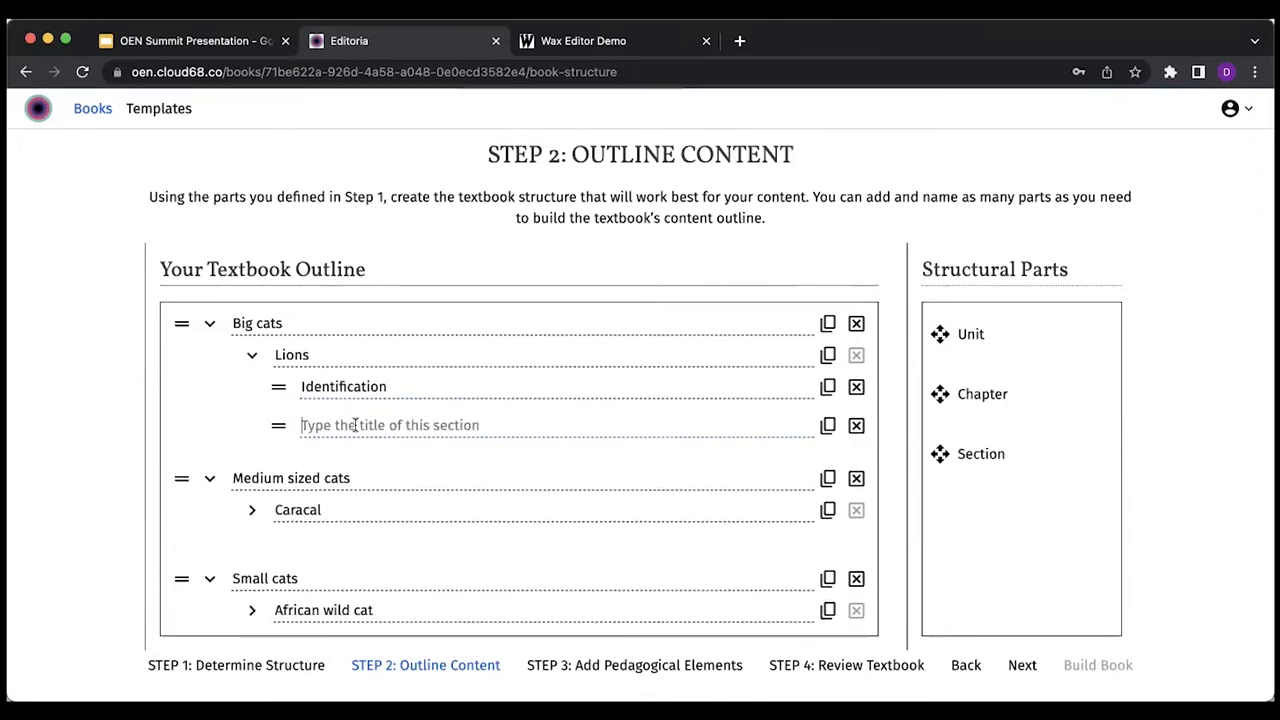
text(Beha)
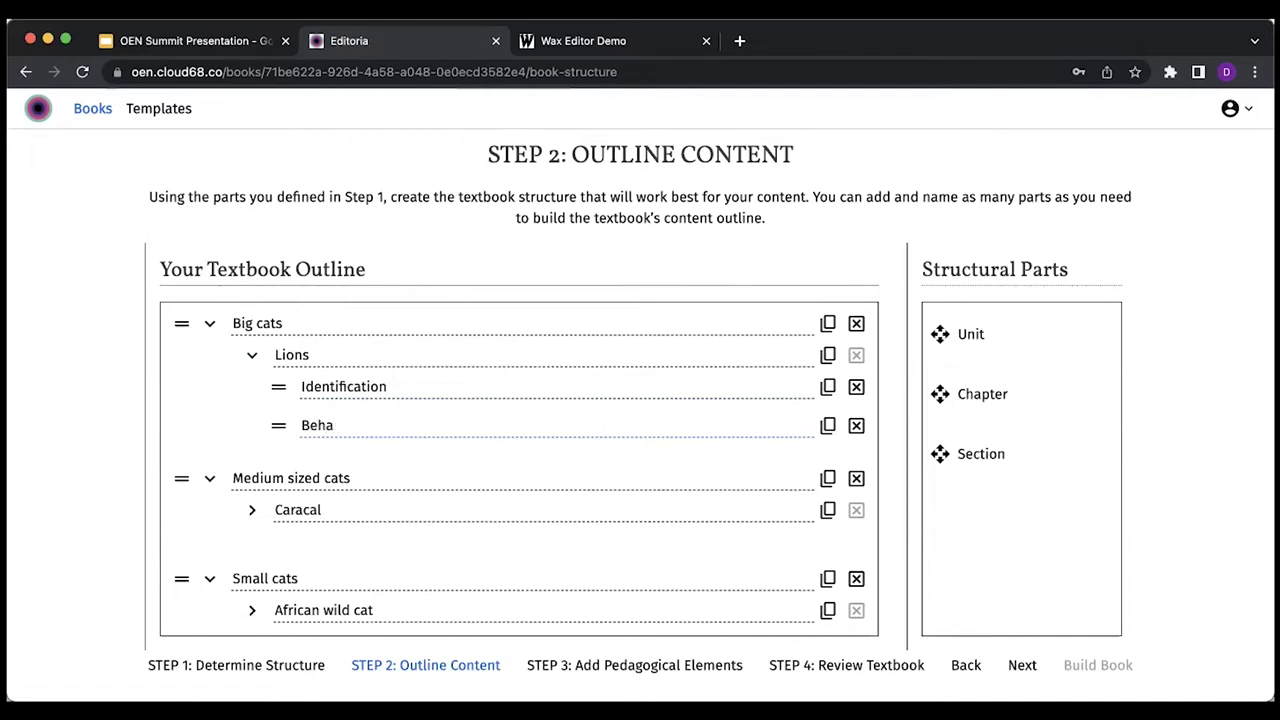
key(BackSpace)
text(avi)
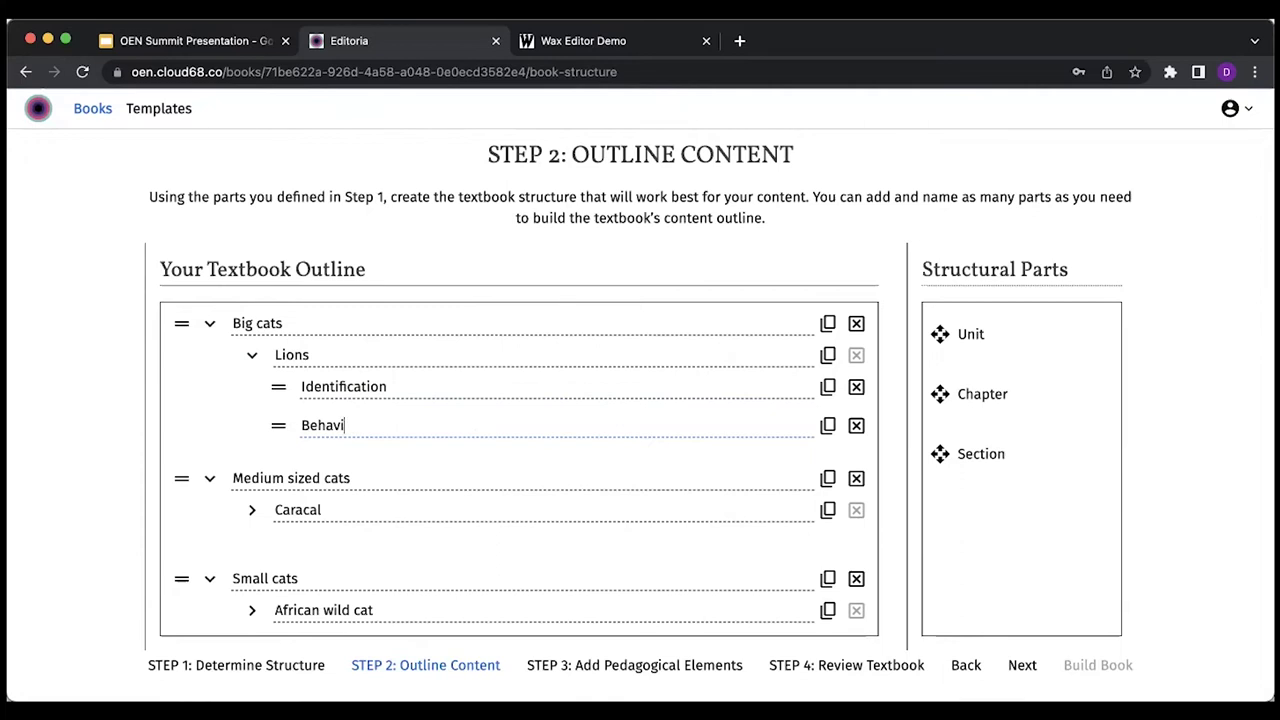
text(uour)
drag(940, 453, 272, 486)
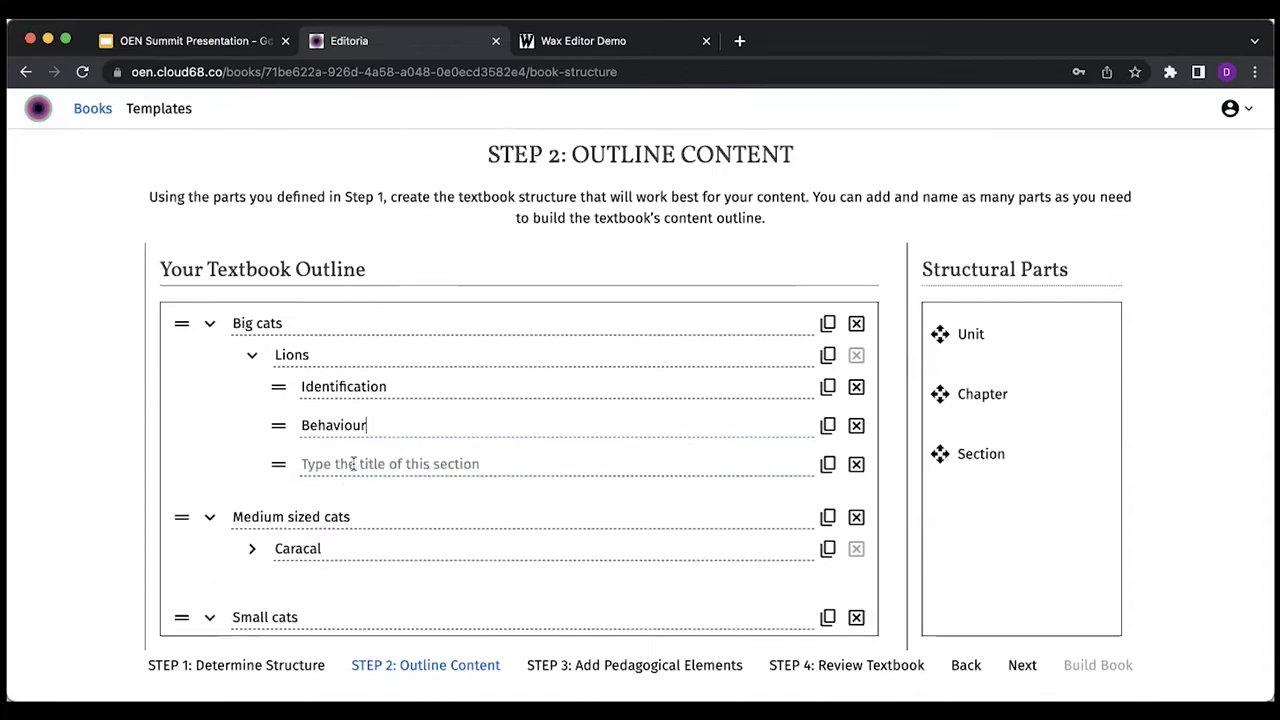
click(353, 463)
text(Habita)
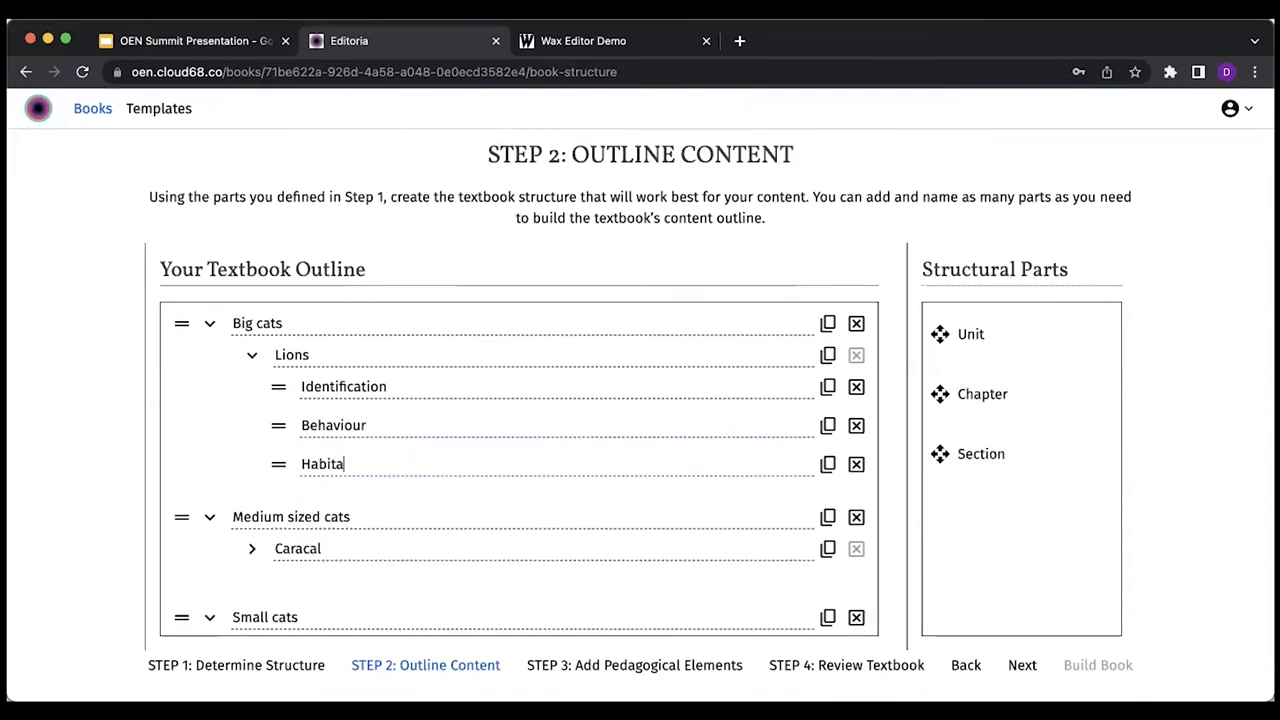
text(t)
- Add a fourth section 'Lie cycle', fix its spelling, and collapse the Lions chapter
drag(937, 464, 334, 508)
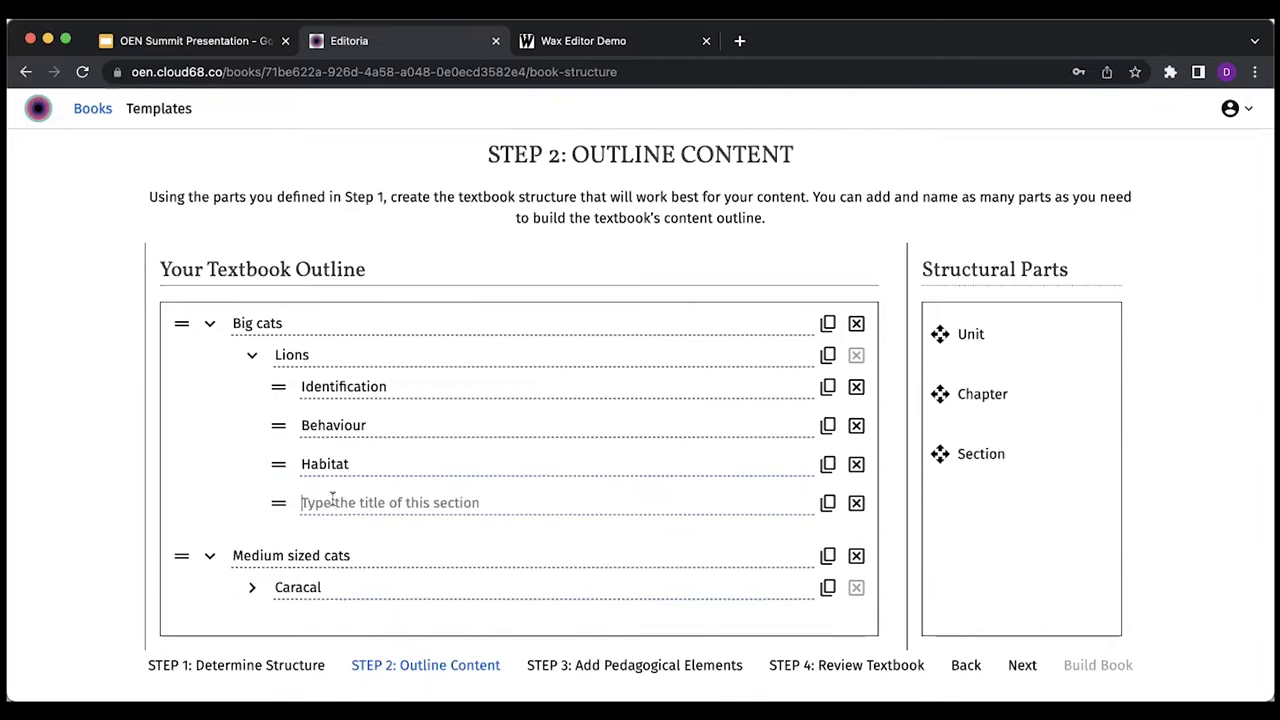
click(333, 500)
text(Li)
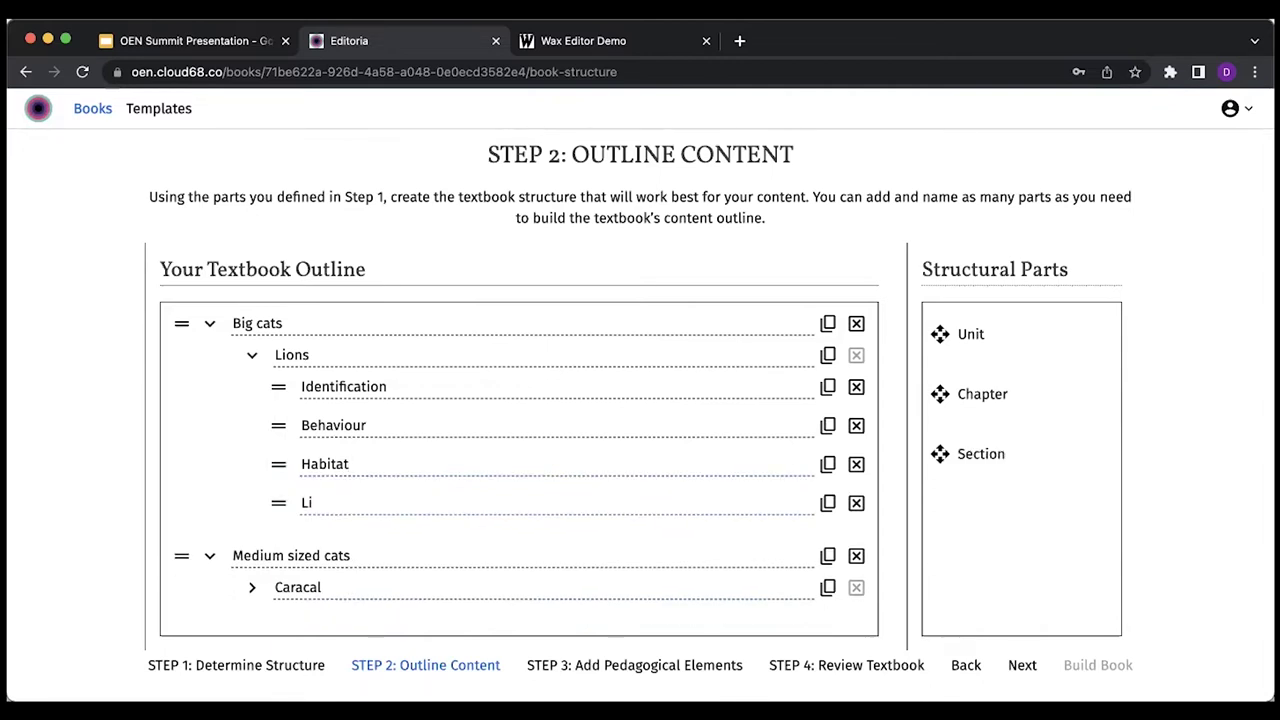
text(e Cylce)
click(337, 504)
key(BackSpace)
text(le)
click(251, 358)
click(251, 358)
scroll(256, 418, down, 2)
scroll(257, 414, up, 2)
click(252, 358)
- Duplicate the Lions chapter, rename the copy 'Cheetah', and collapse it
click(252, 358)
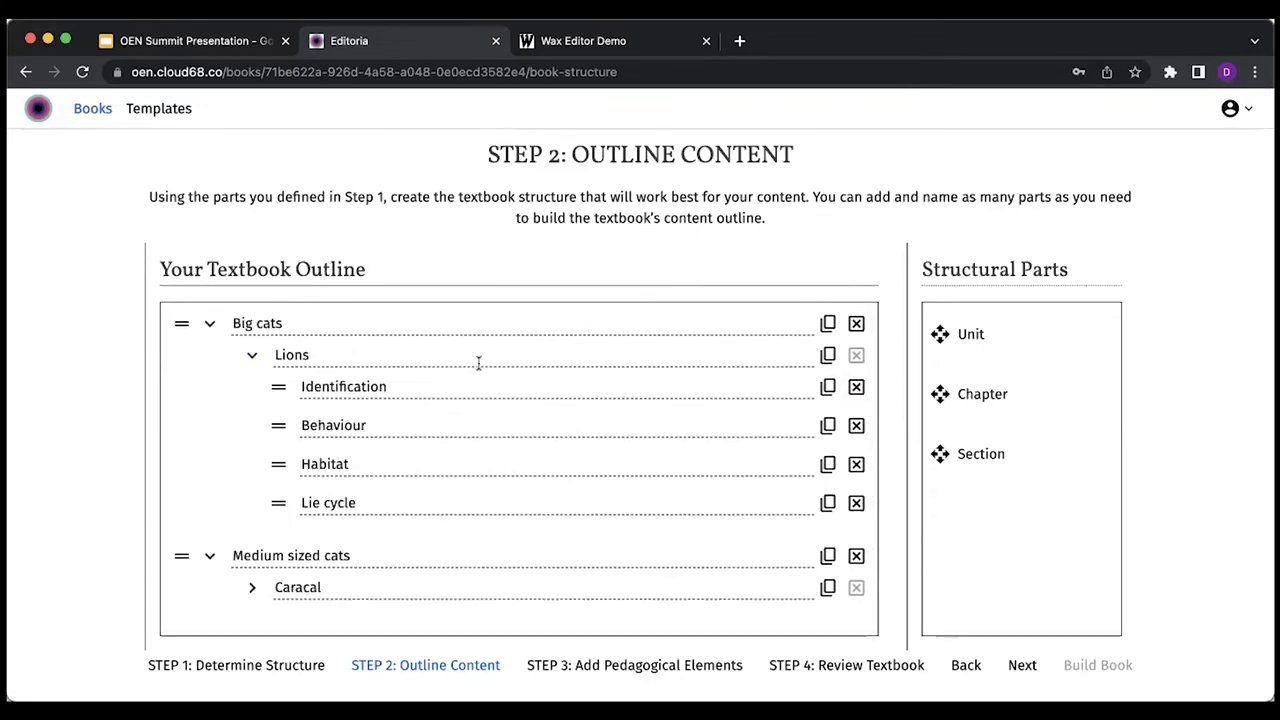
click(252, 358)
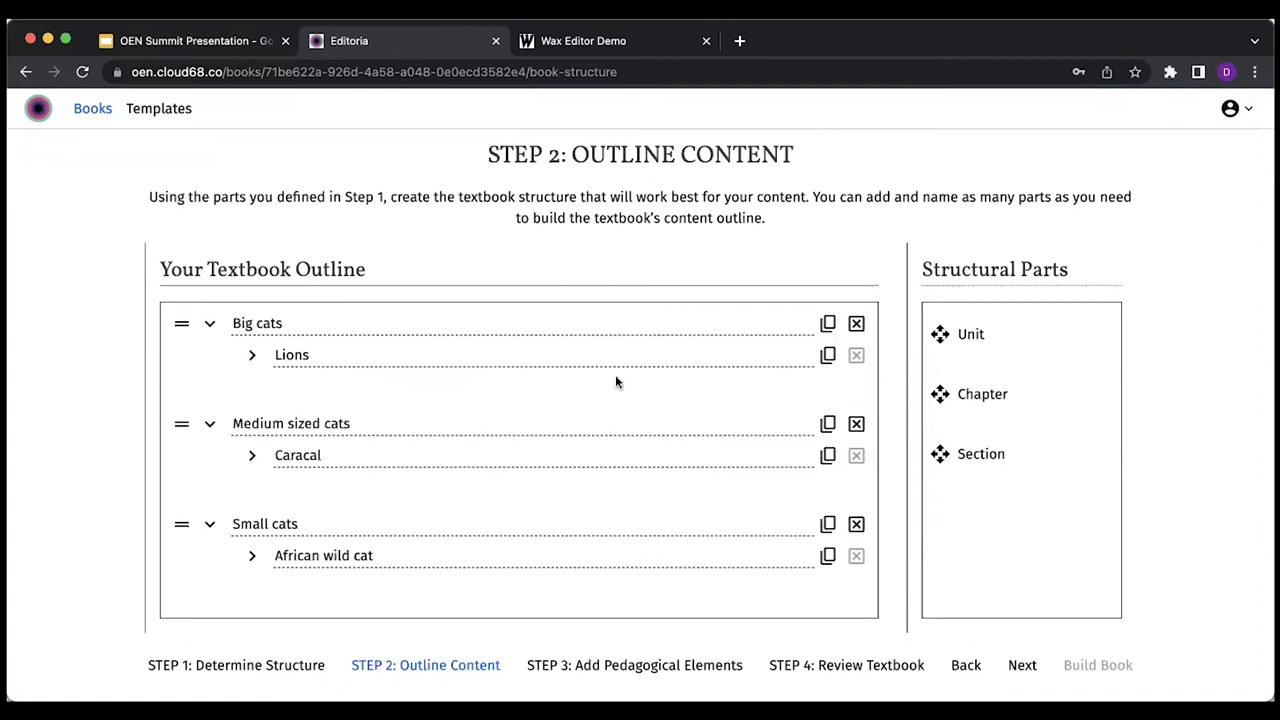
click(828, 355)
click(313, 397)
key(BackSpace)
key(BackSpace)
key(BackSpace)
key(BackSpace)
key(BackSpace)
text(Che)
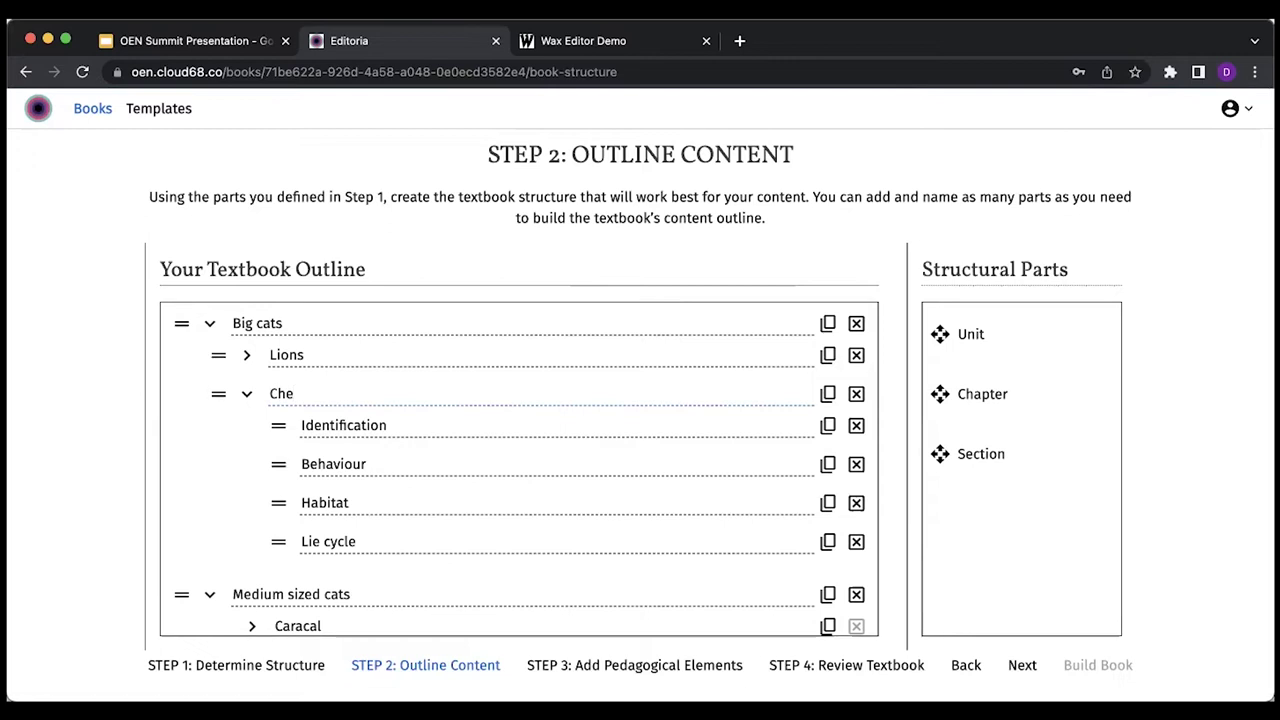
text(etah)
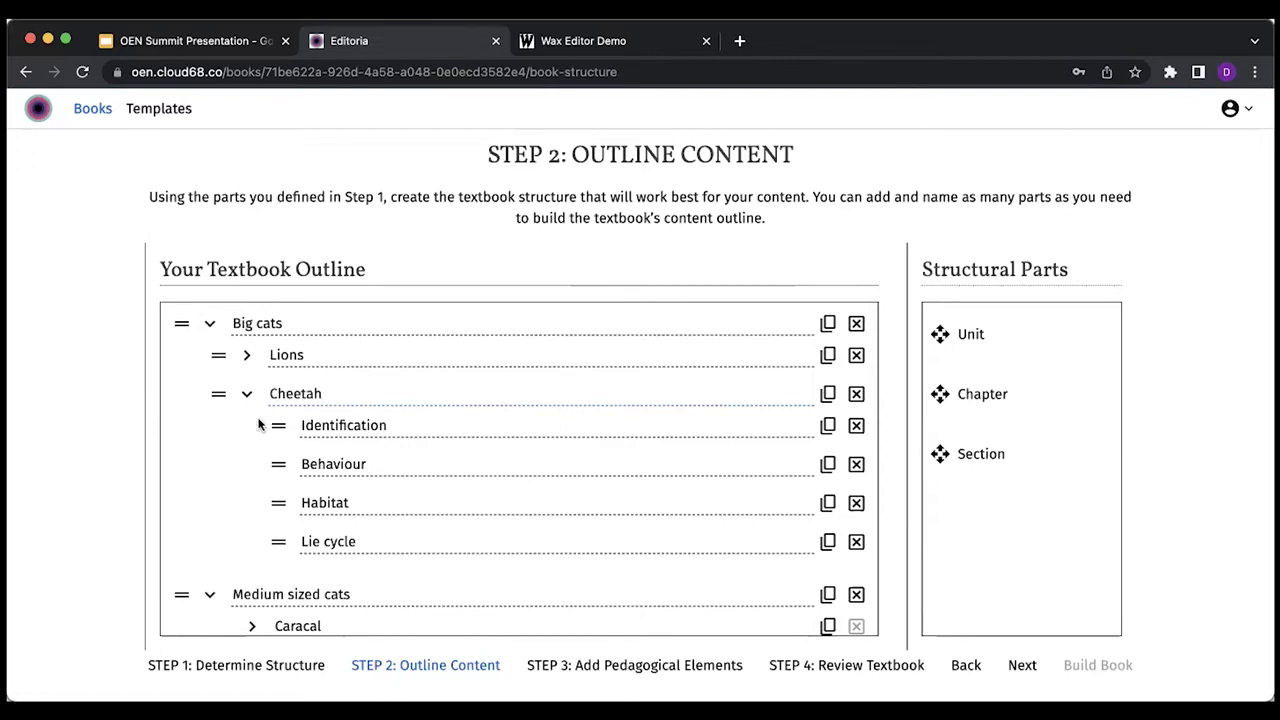
click(248, 395)
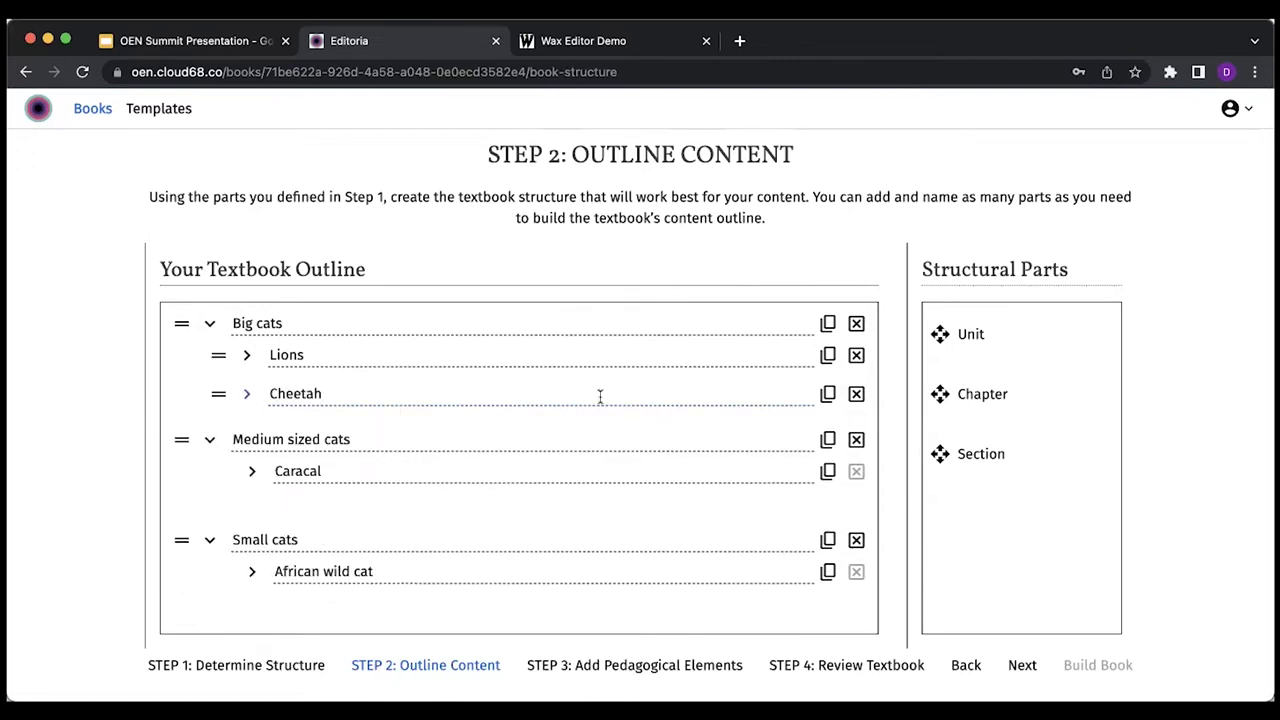
- Duplicate Cheetah as a 'Leopard' chapter, then collapse Leopard and the Medium sized cats unit
click(828, 396)
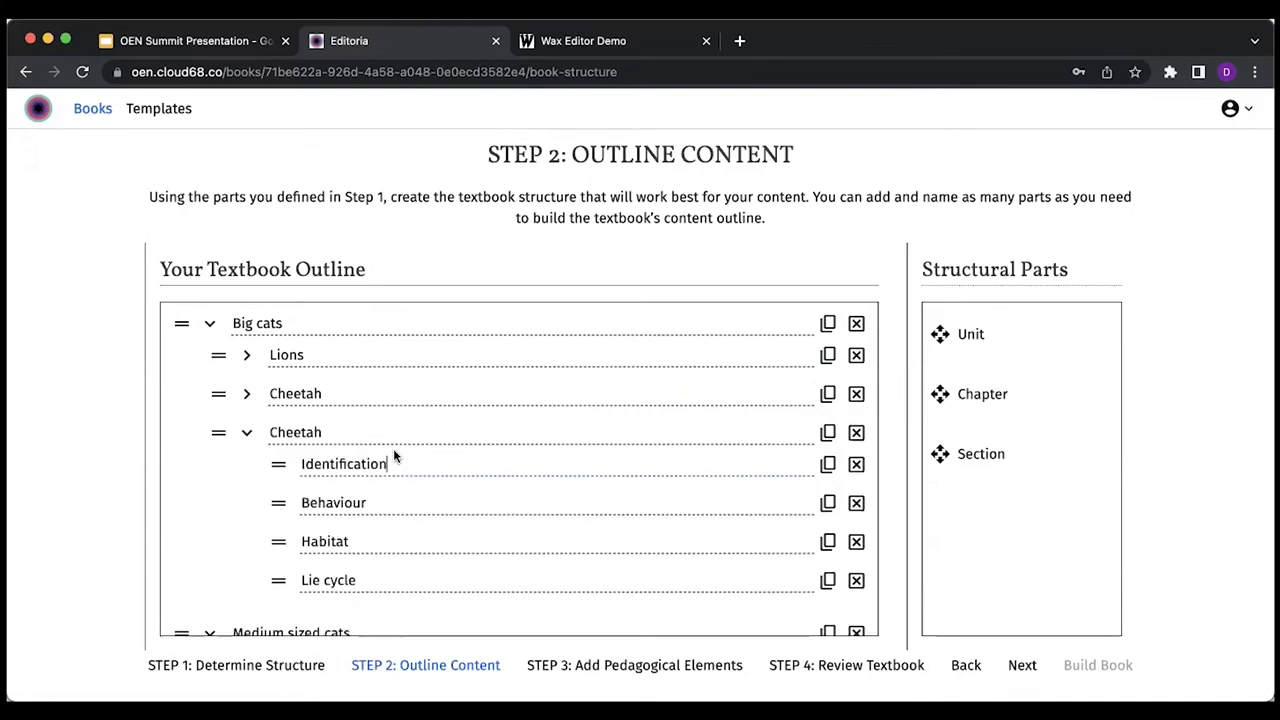
click(336, 432)
key(BackSpace)
key(BackSpace)
key(BackSpace)
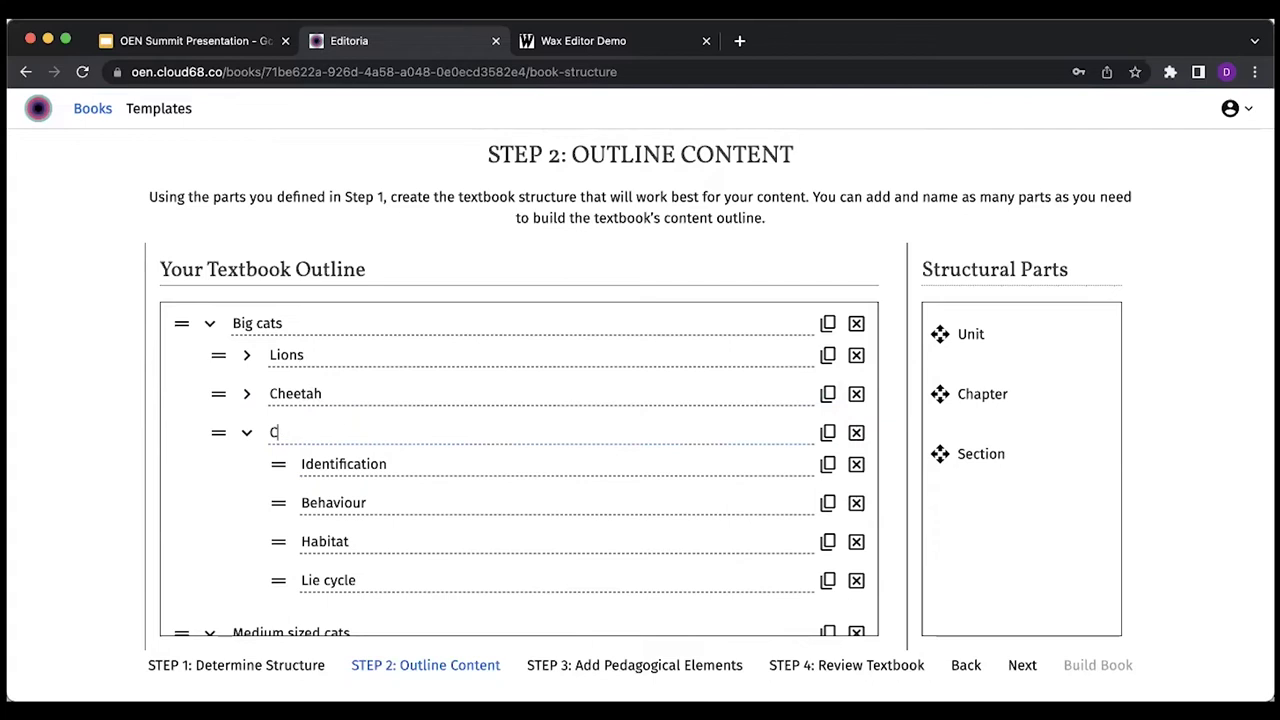
key(BackSpace)
text(Leopard)
click(247, 445)
scroll(247, 447, down, 1)
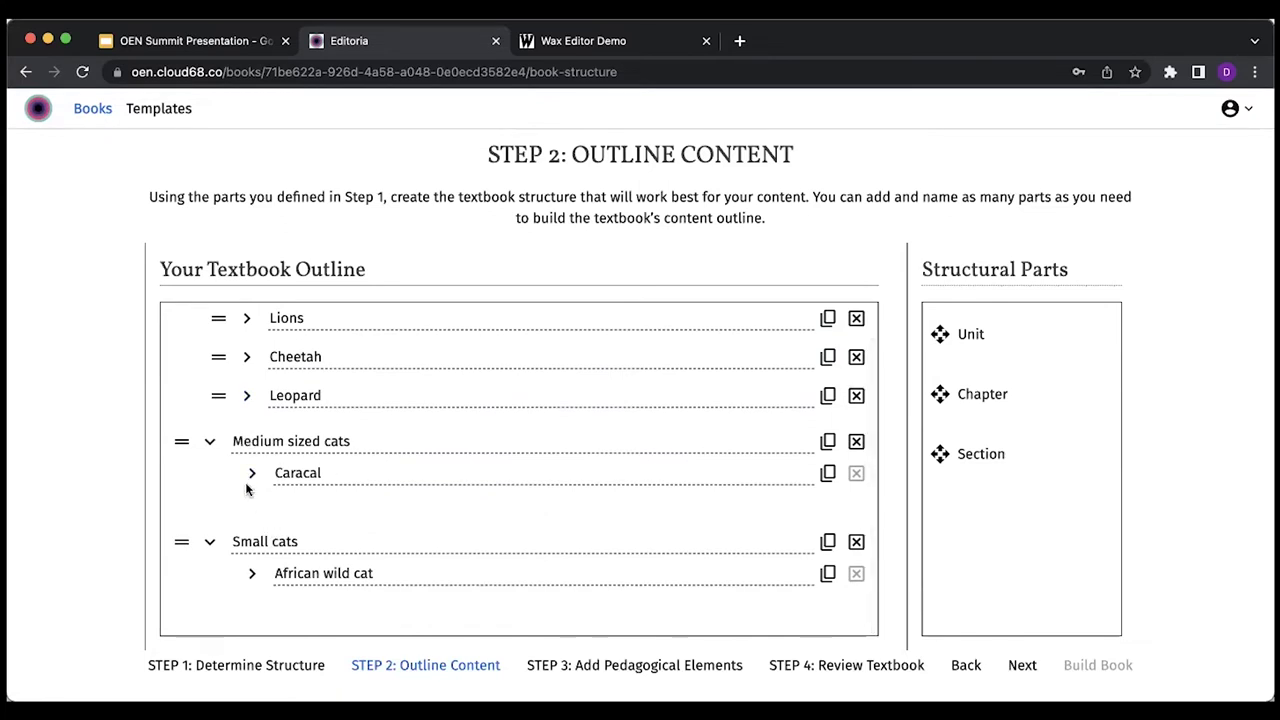
click(250, 474)
scroll(262, 390, up, 1)
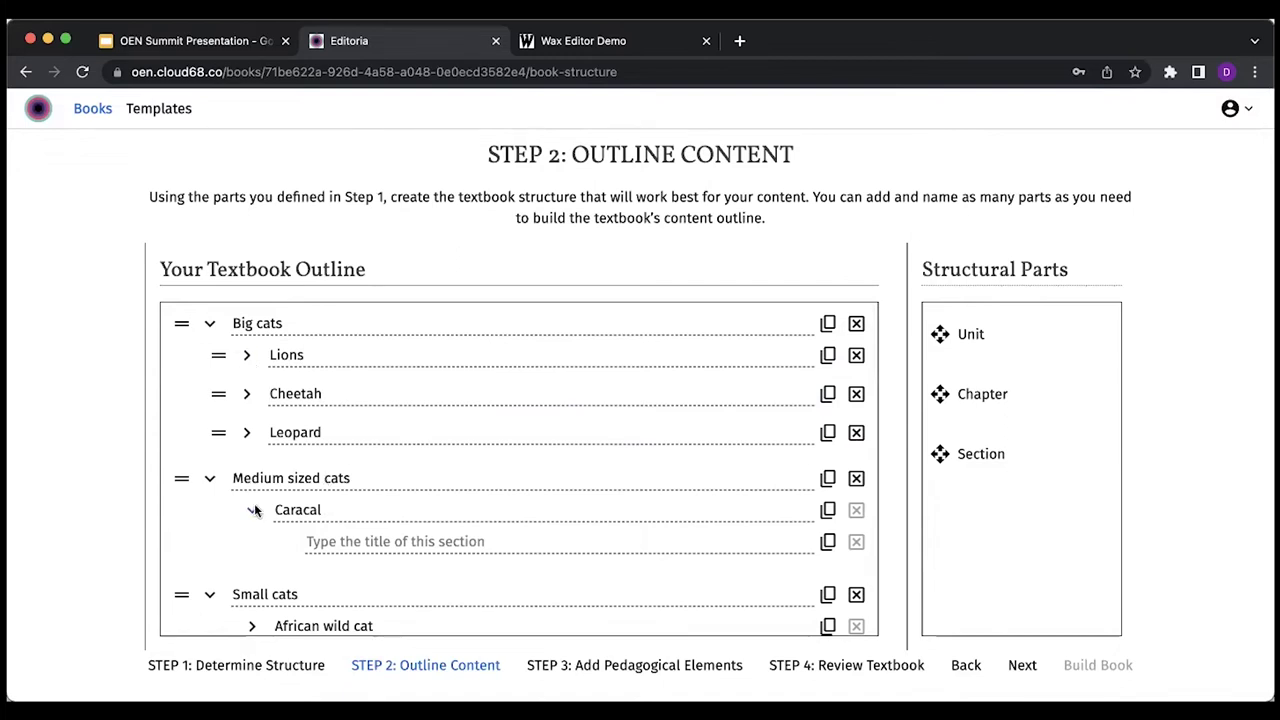
click(211, 479)
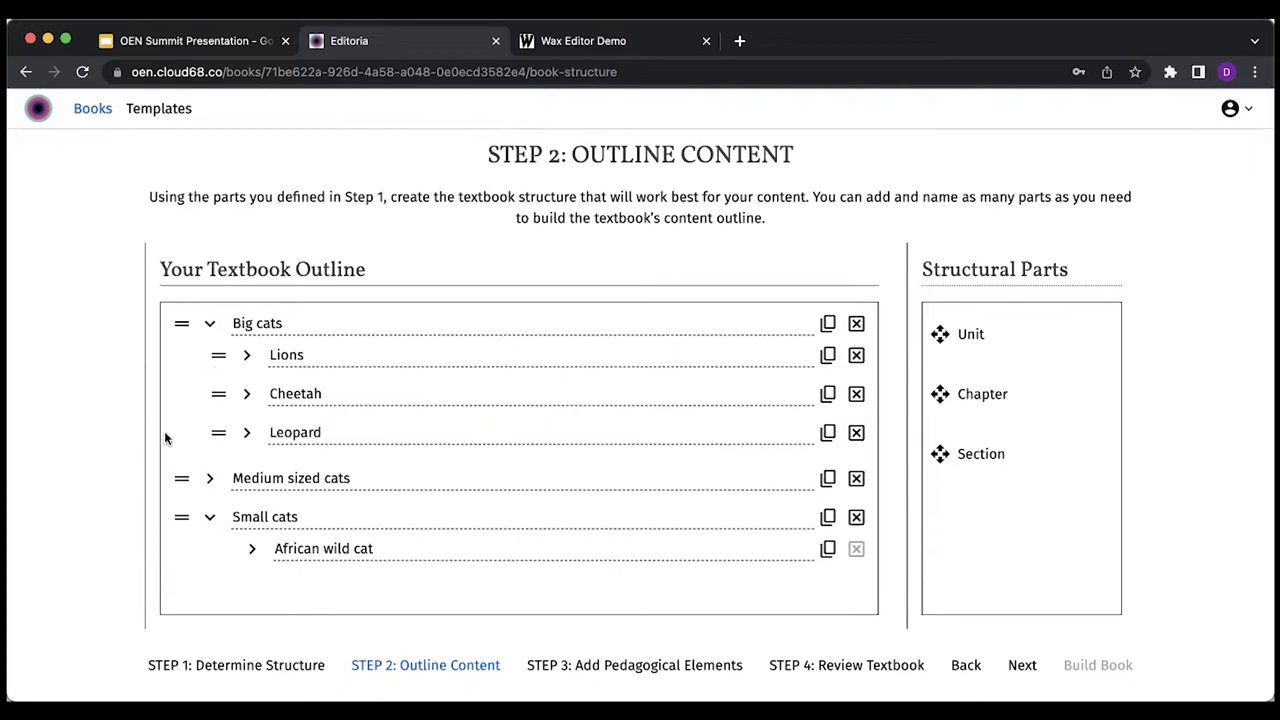
click(247, 362)
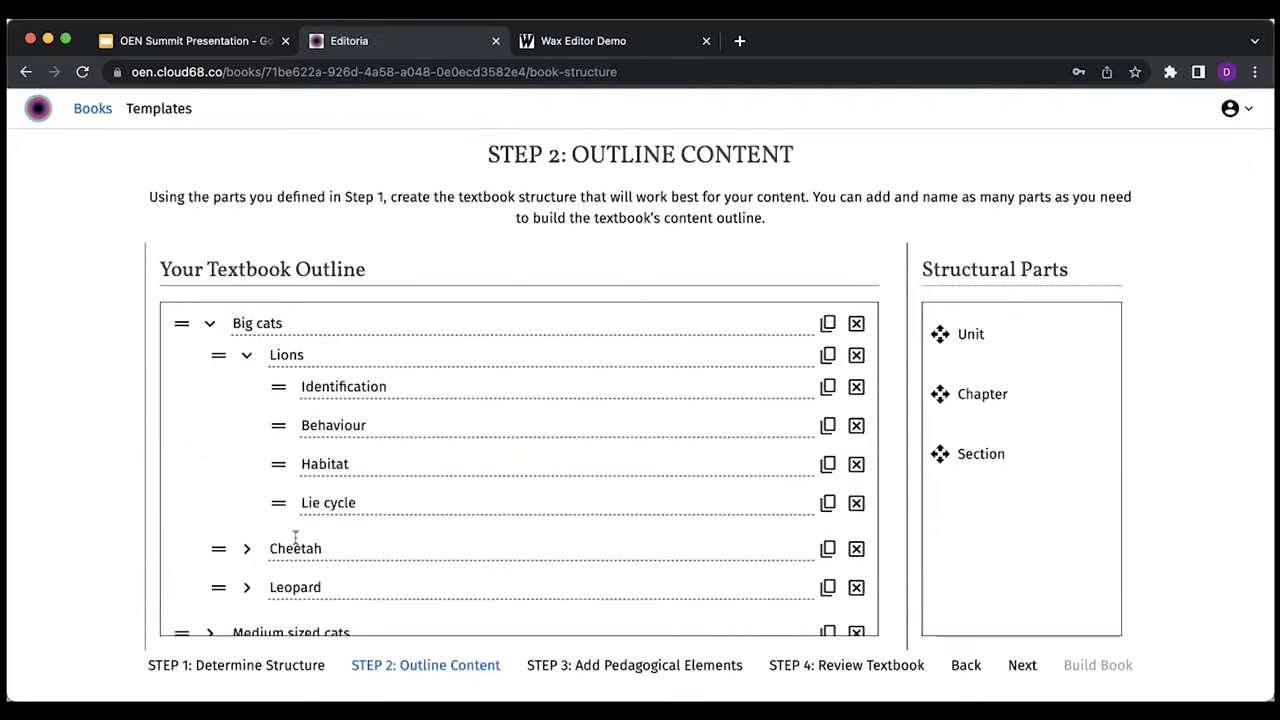
click(247, 358)
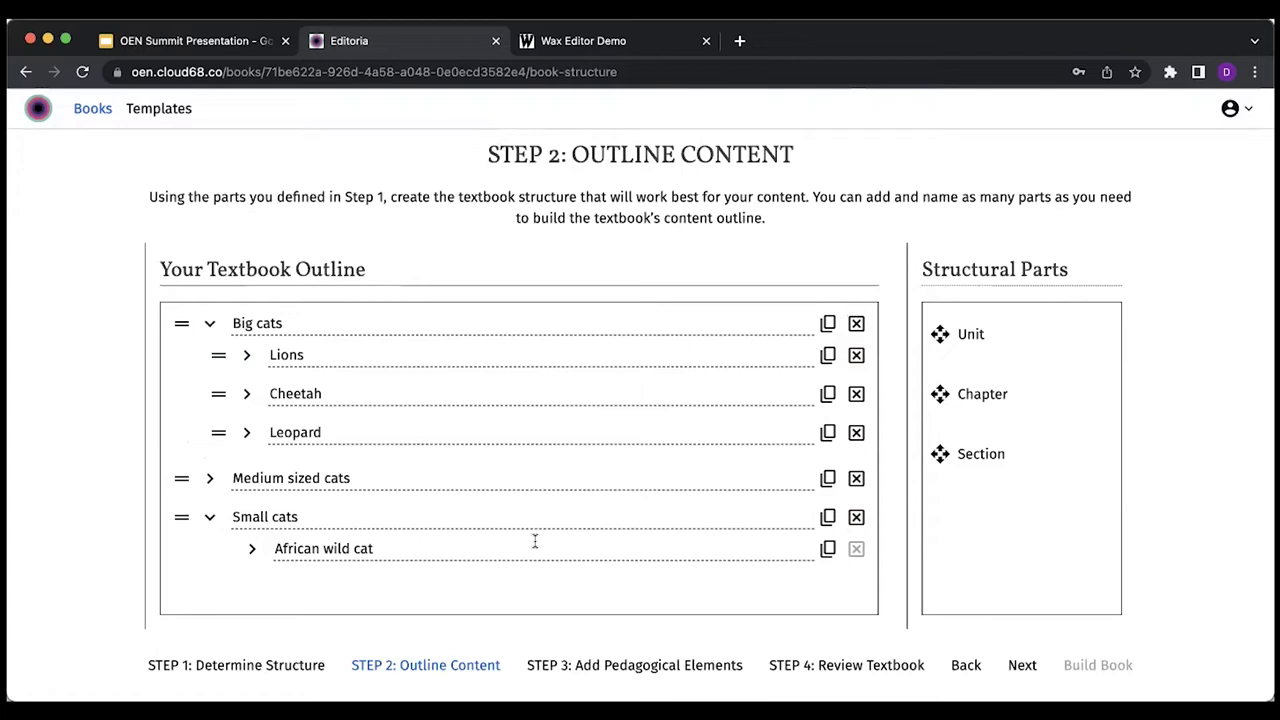
- Advance to Step 3, Add Pedagogical Elements, and look over the Unit–Chapter–Section structure and available elements
click(581, 667)
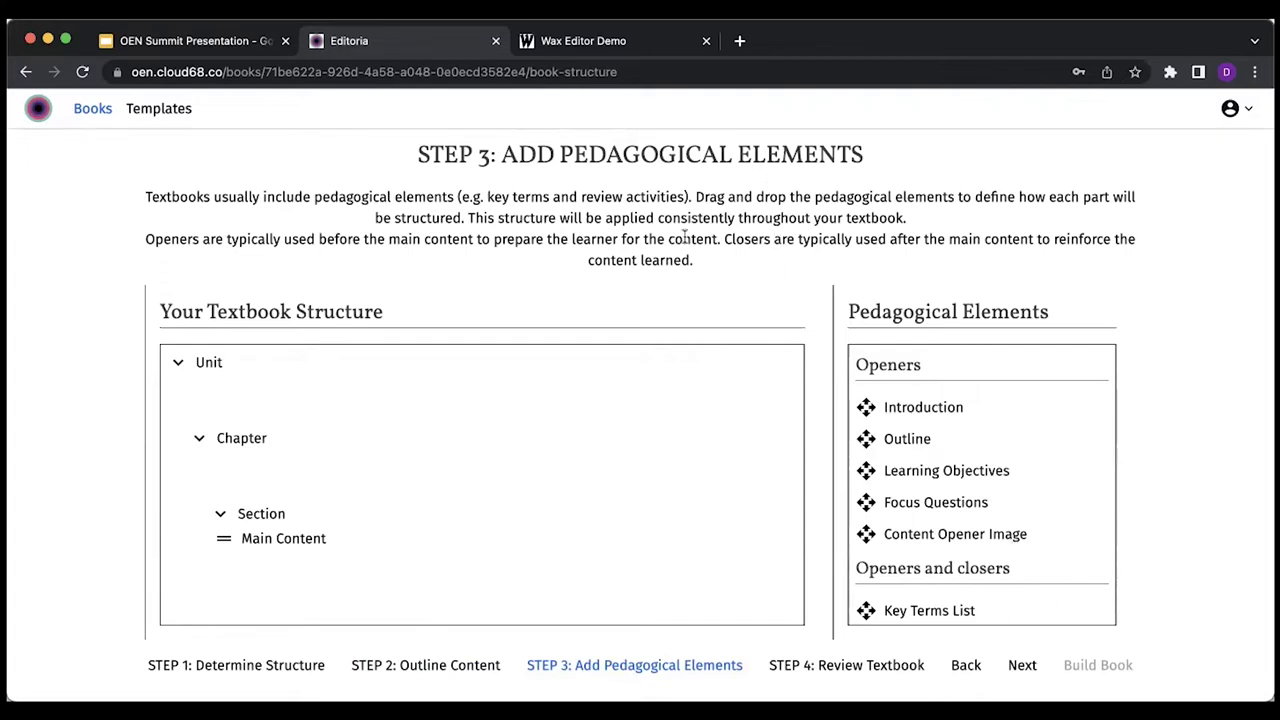
scroll(931, 528, down, 1)
scroll(931, 528, up, 1)
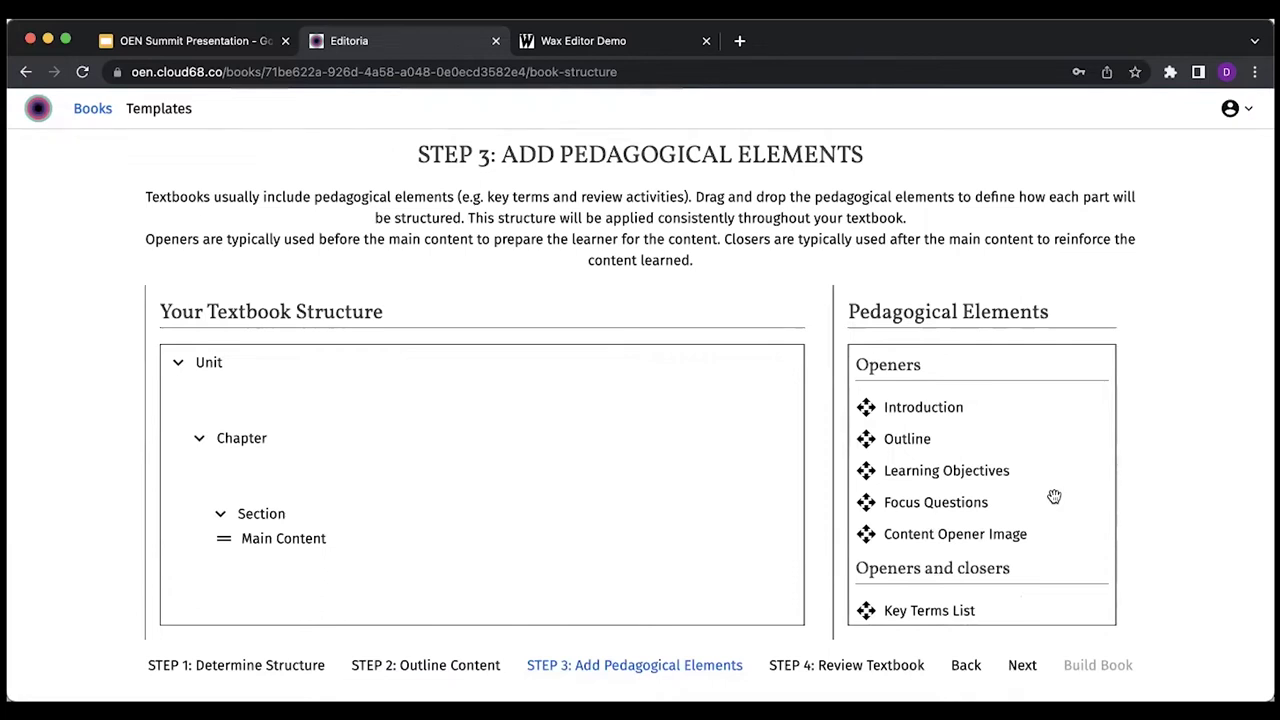
scroll(1054, 496, down, 3)
scroll(1054, 489, down, 3)
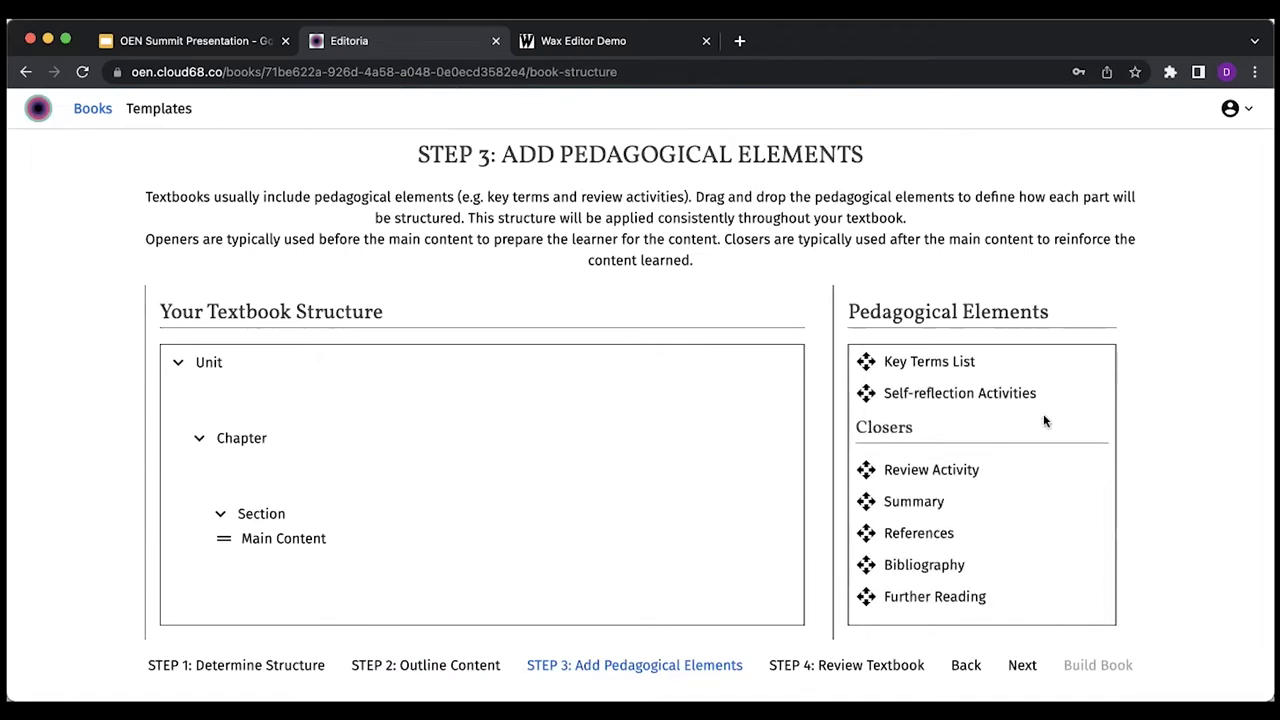
scroll(1044, 421, up, 6)
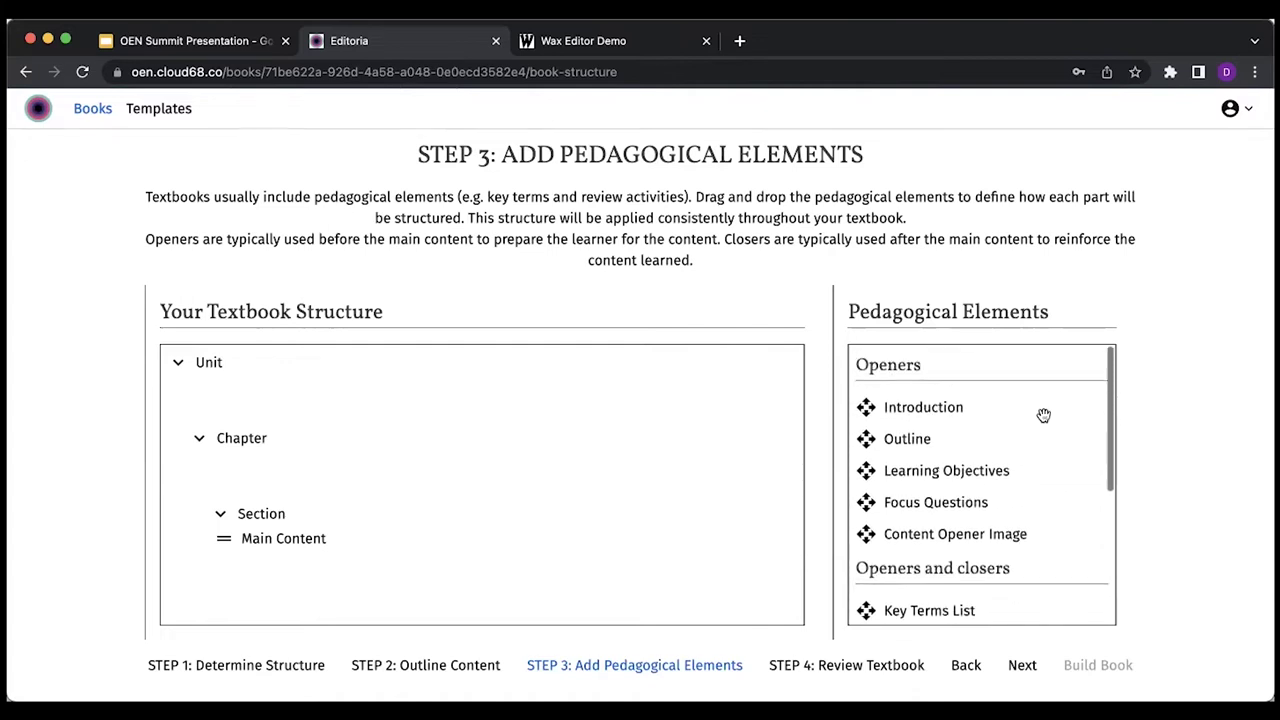
scroll(640, 500, down, 1)
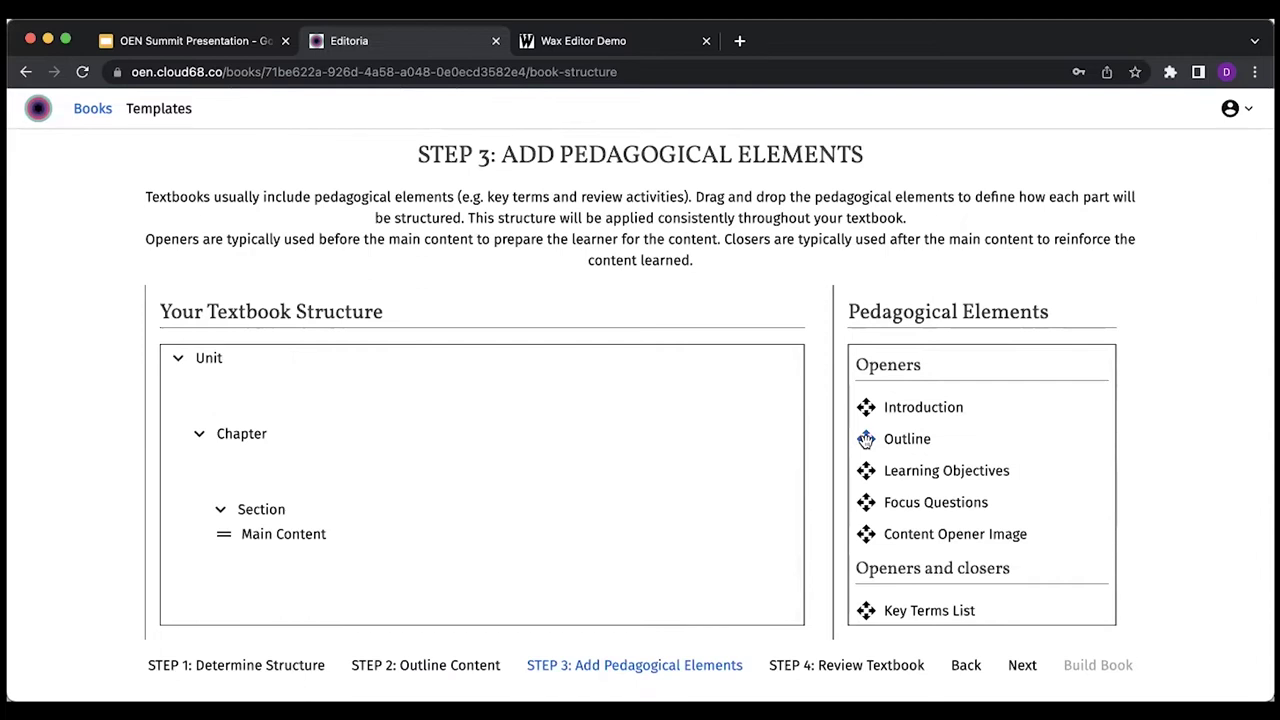
- Add Outline as a chapter opener and Learning Objectives before each section's Main Content
drag(866, 440, 205, 456)
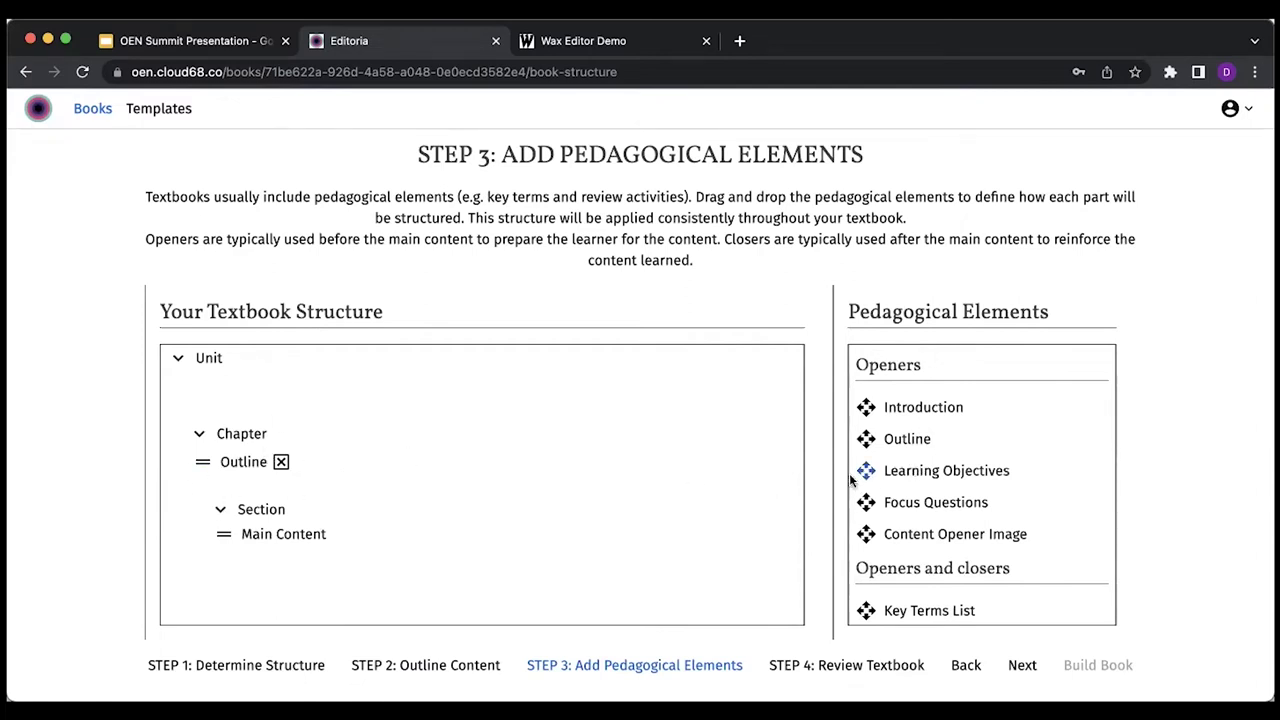
drag(850, 480, 300, 538)
scroll(423, 517, down, 1)
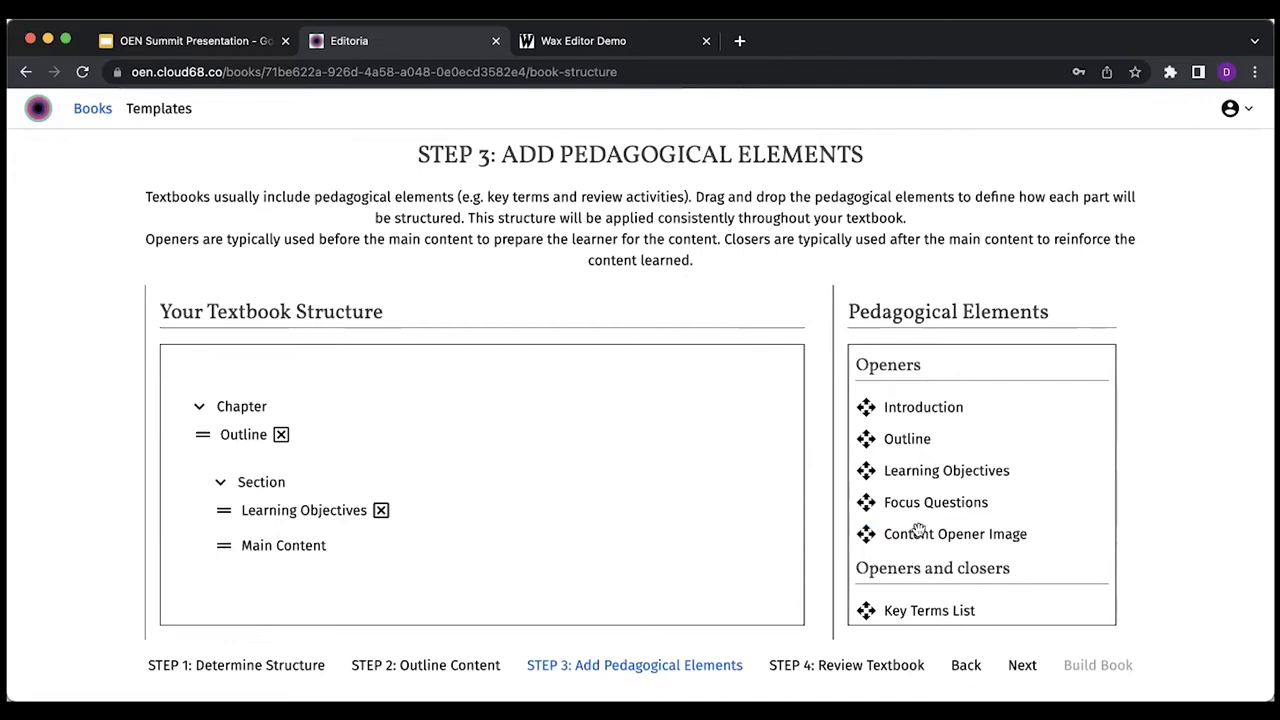
scroll(910, 535, down, 3)
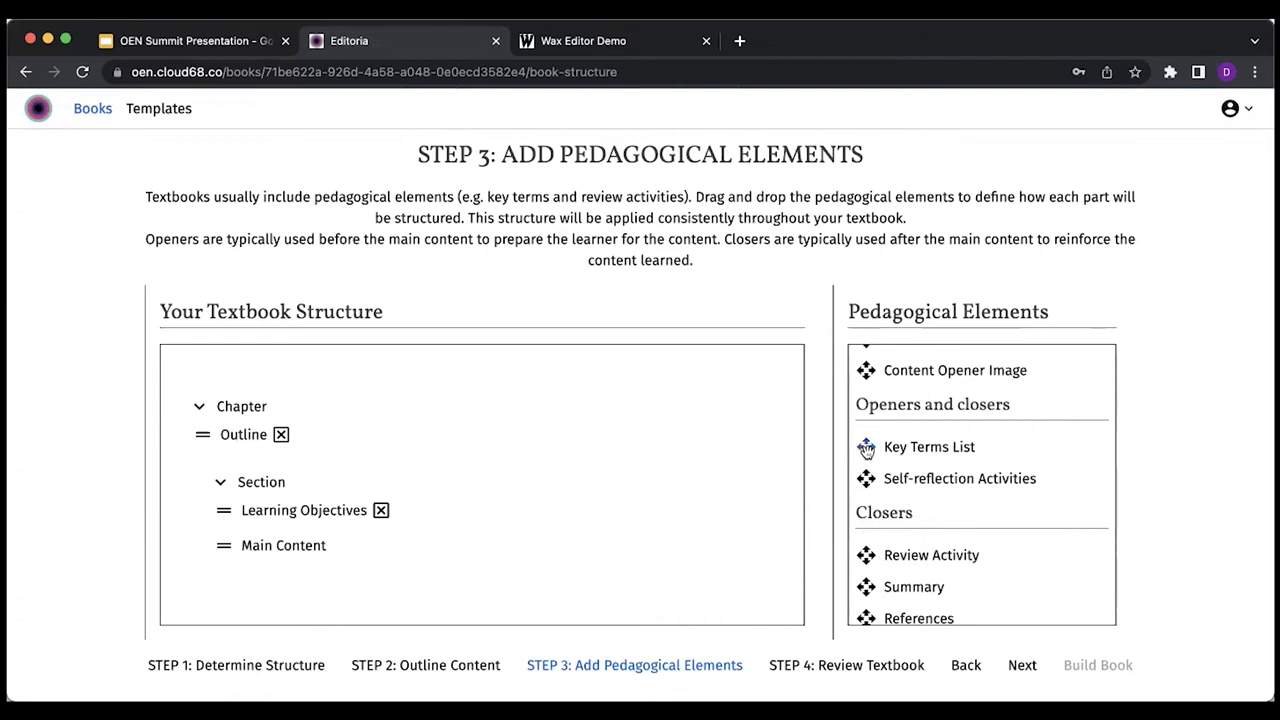
- Place Key Terms List after Main Content in sections and recheck the section structure
drag(866, 450, 208, 573)
drag(866, 447, 216, 540)
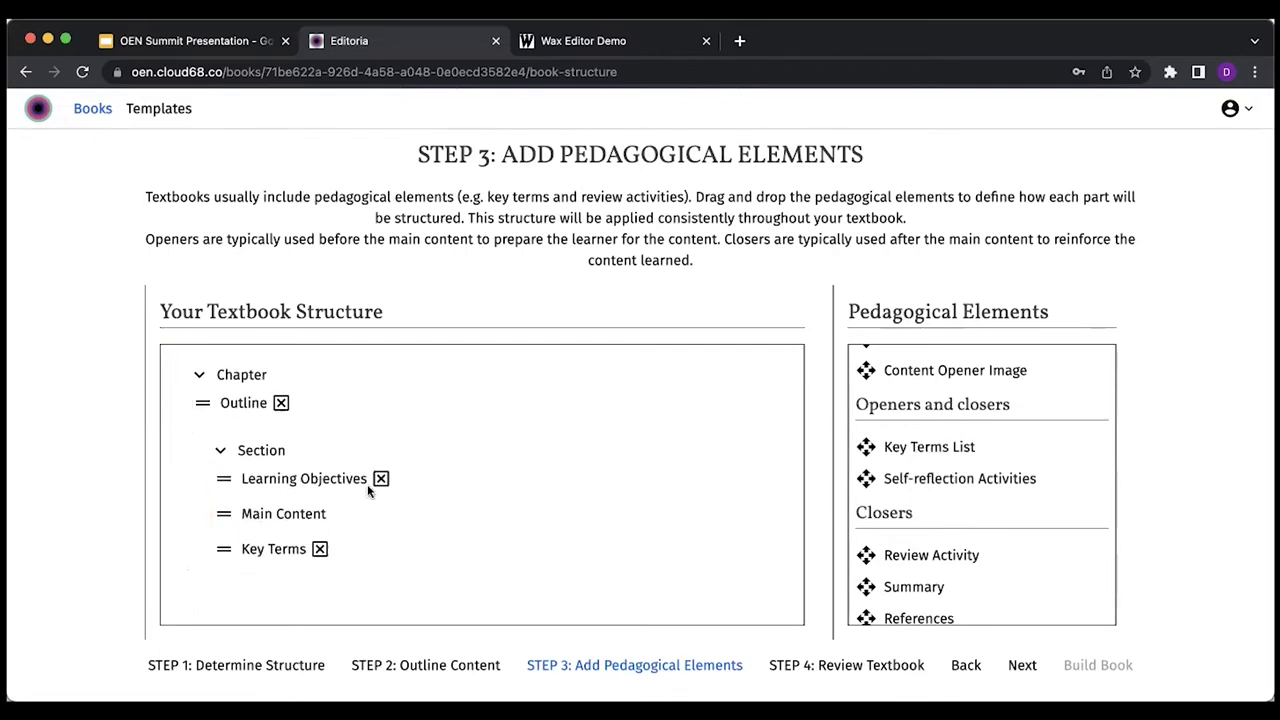
click(219, 449)
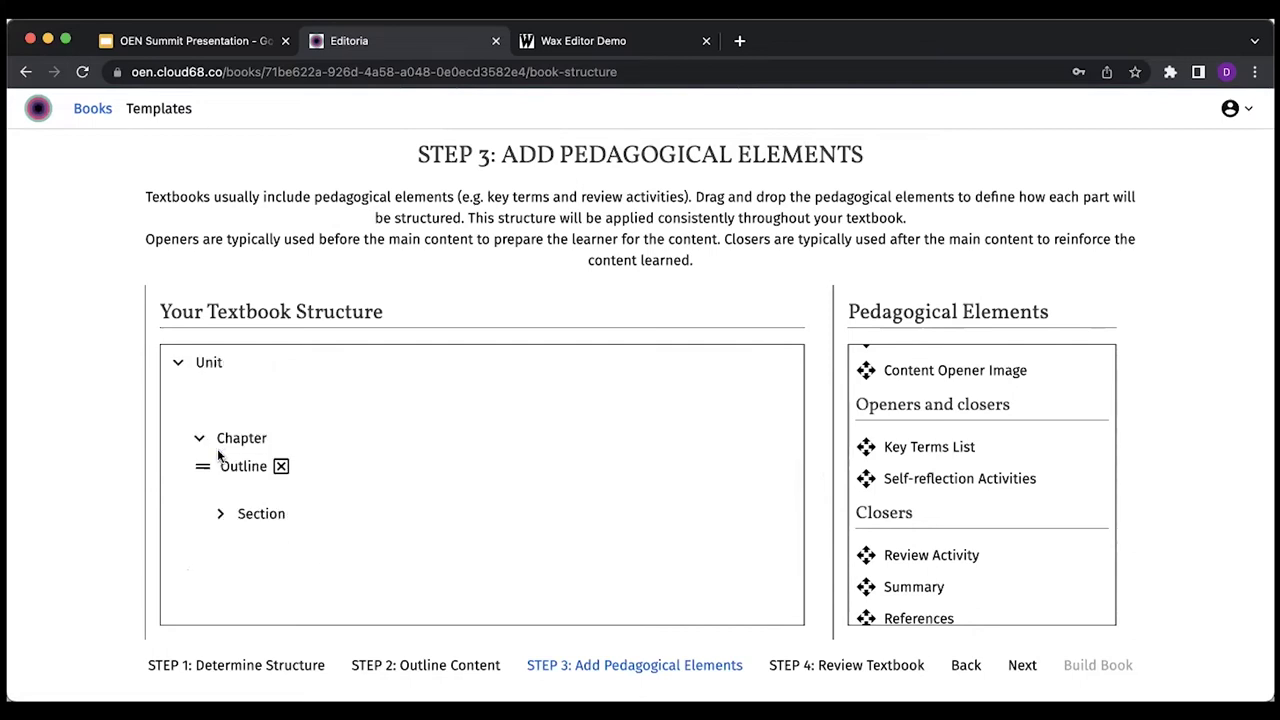
click(221, 515)
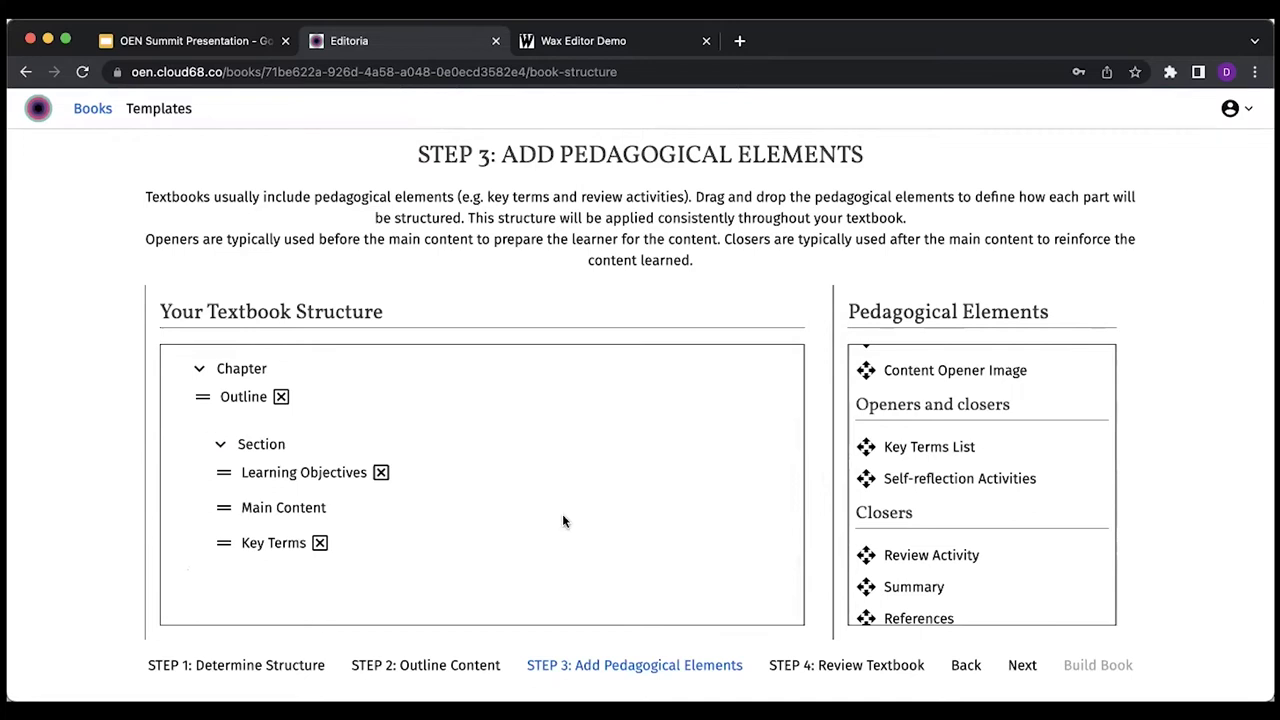
- Add Review Activity as the closing element of each chapter
scroll(921, 494, up, 2)
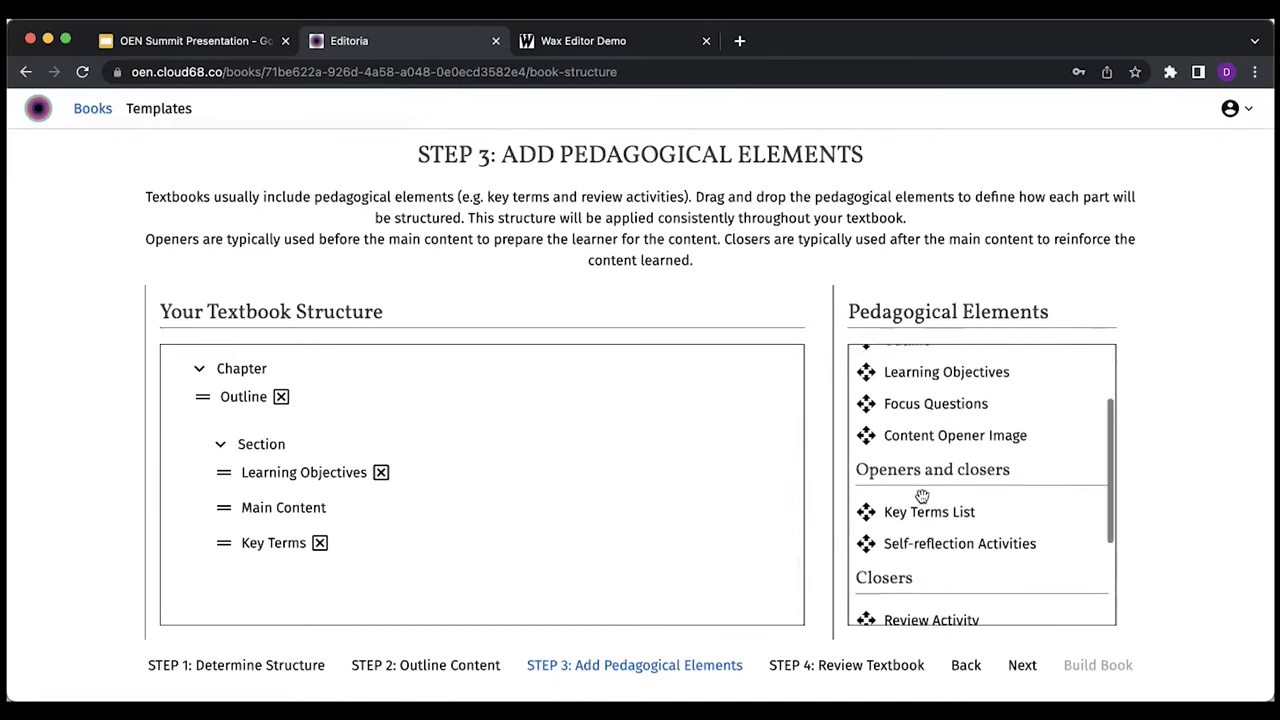
scroll(921, 494, up, 2)
scroll(921, 494, down, 3)
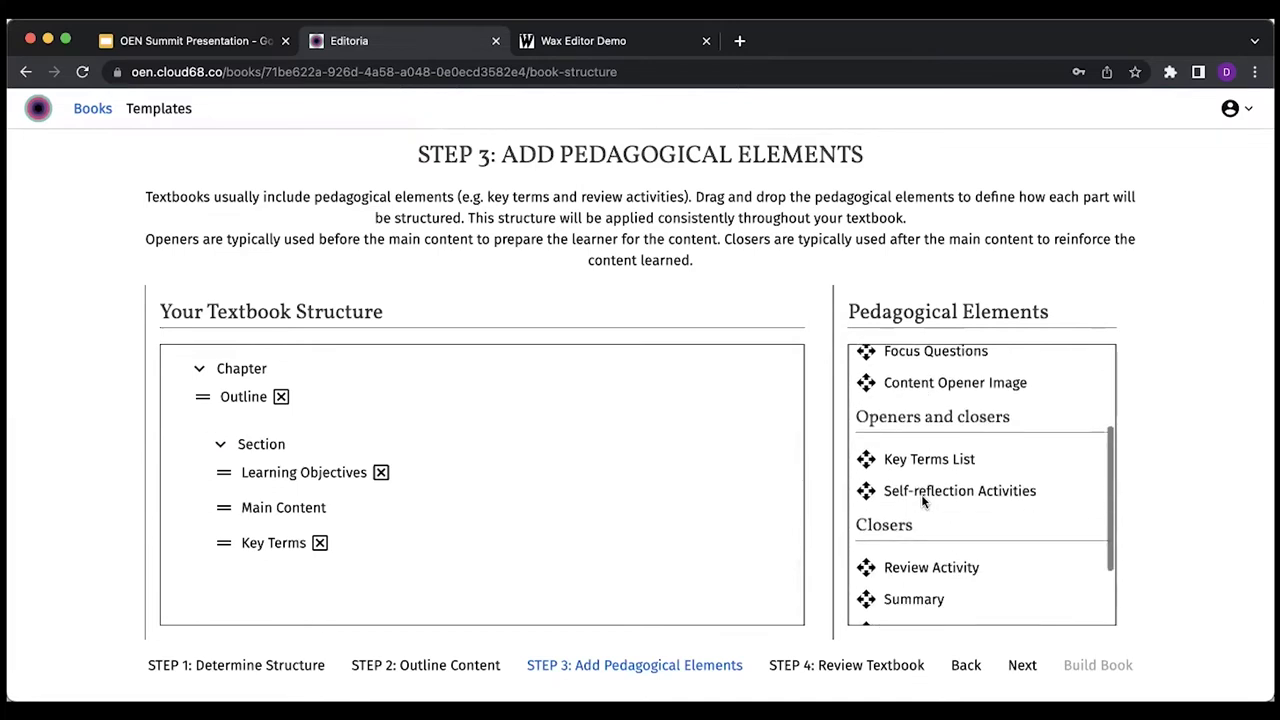
scroll(921, 494, down, 2)
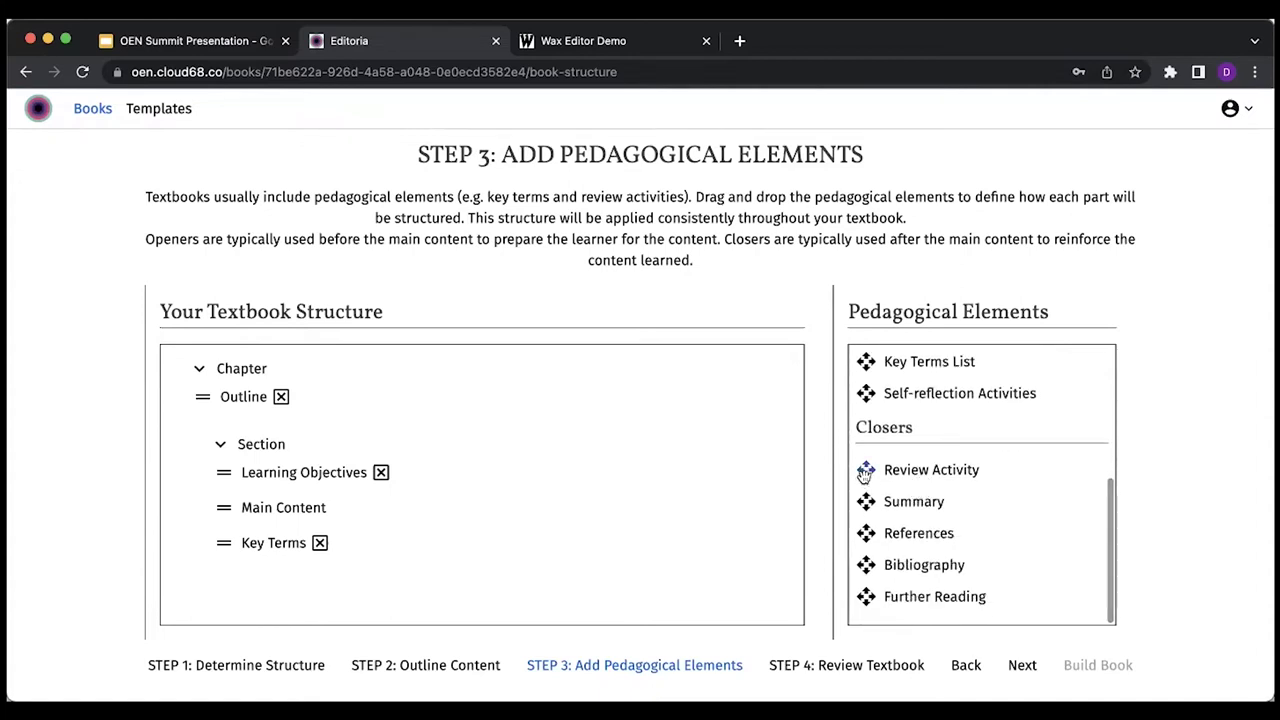
drag(866, 470, 196, 593)
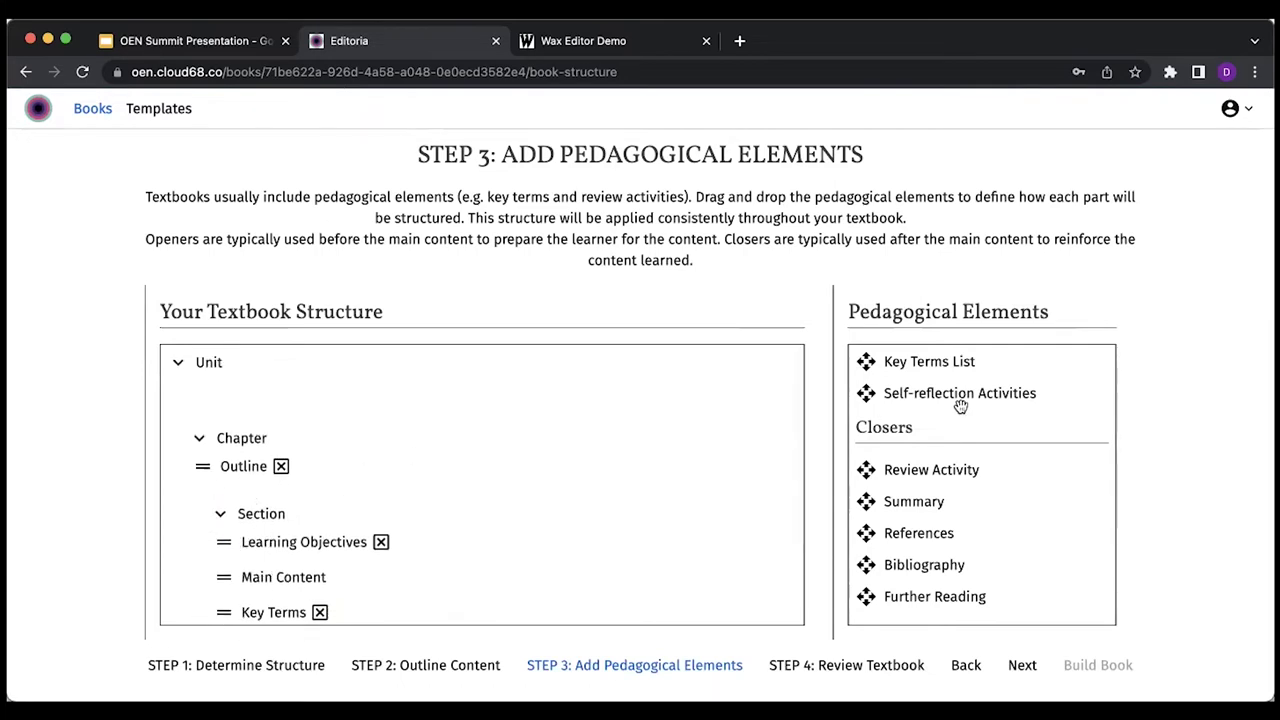
- Add Content Opener Image above Outline in chapters and Introduction as each unit's opener
scroll(920, 406, up, 3)
scroll(960, 408, up, 2)
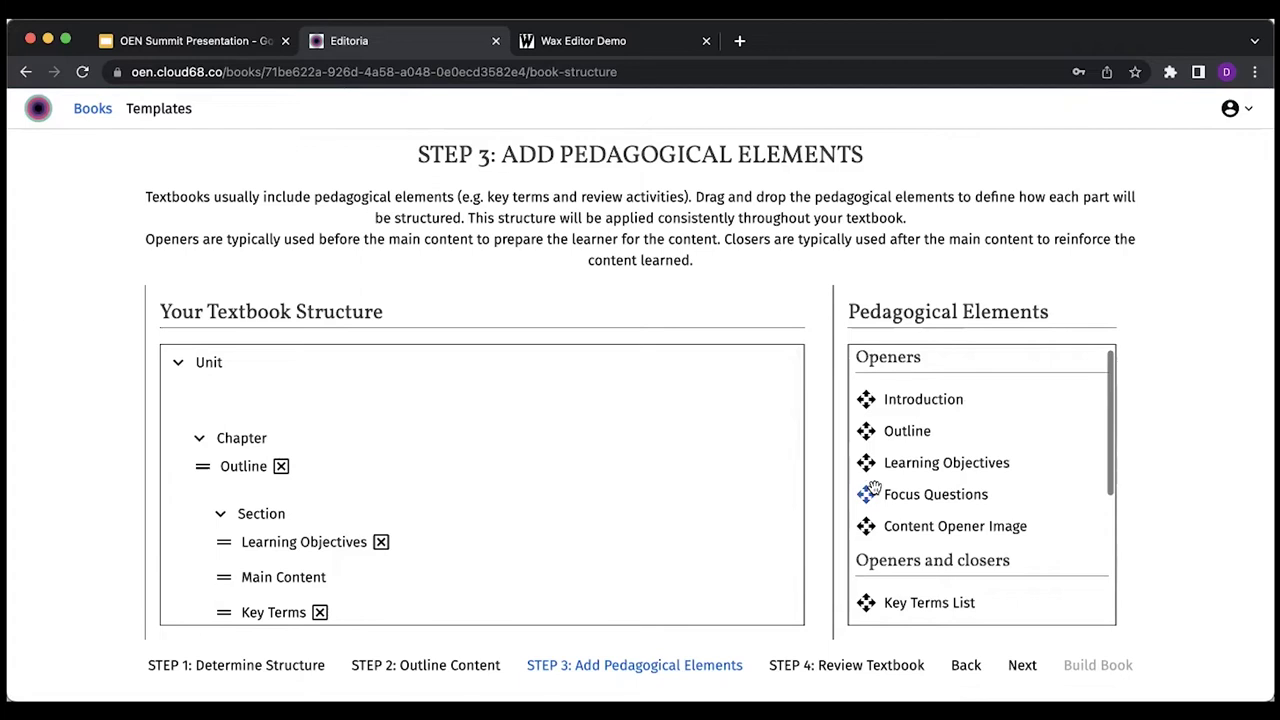
scroll(870, 485, down, 3)
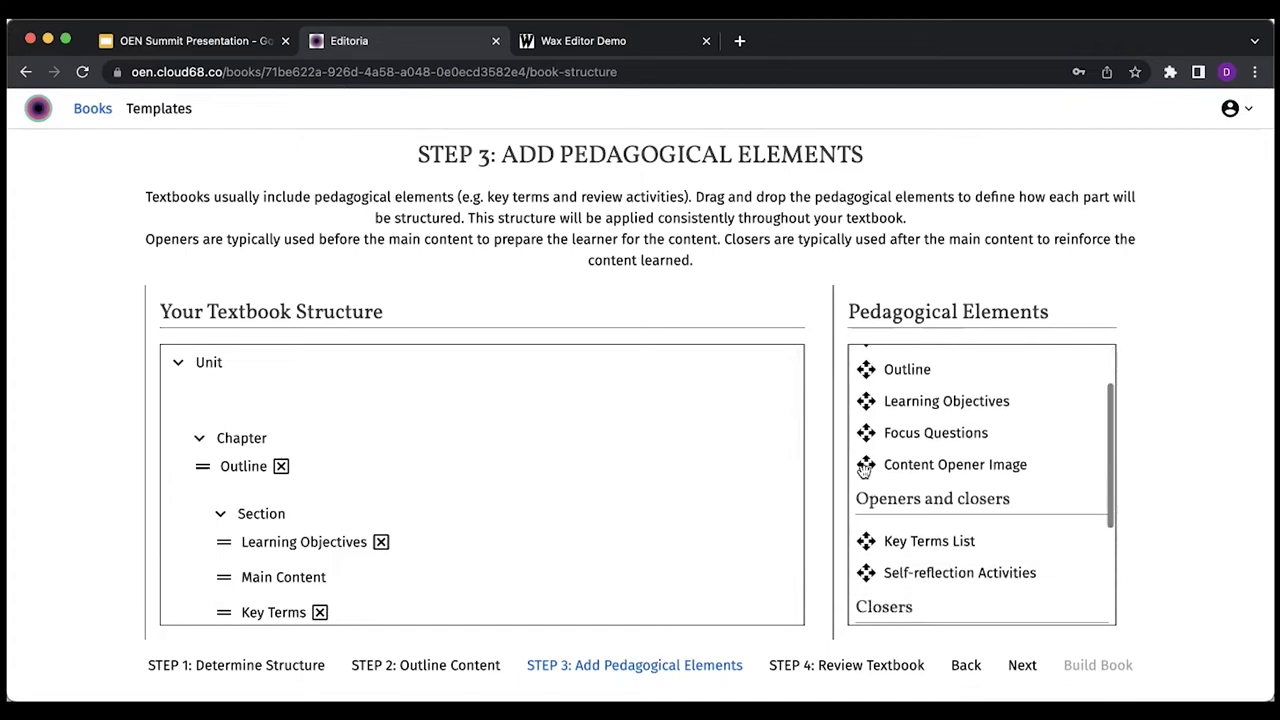
drag(762, 468, 201, 467)
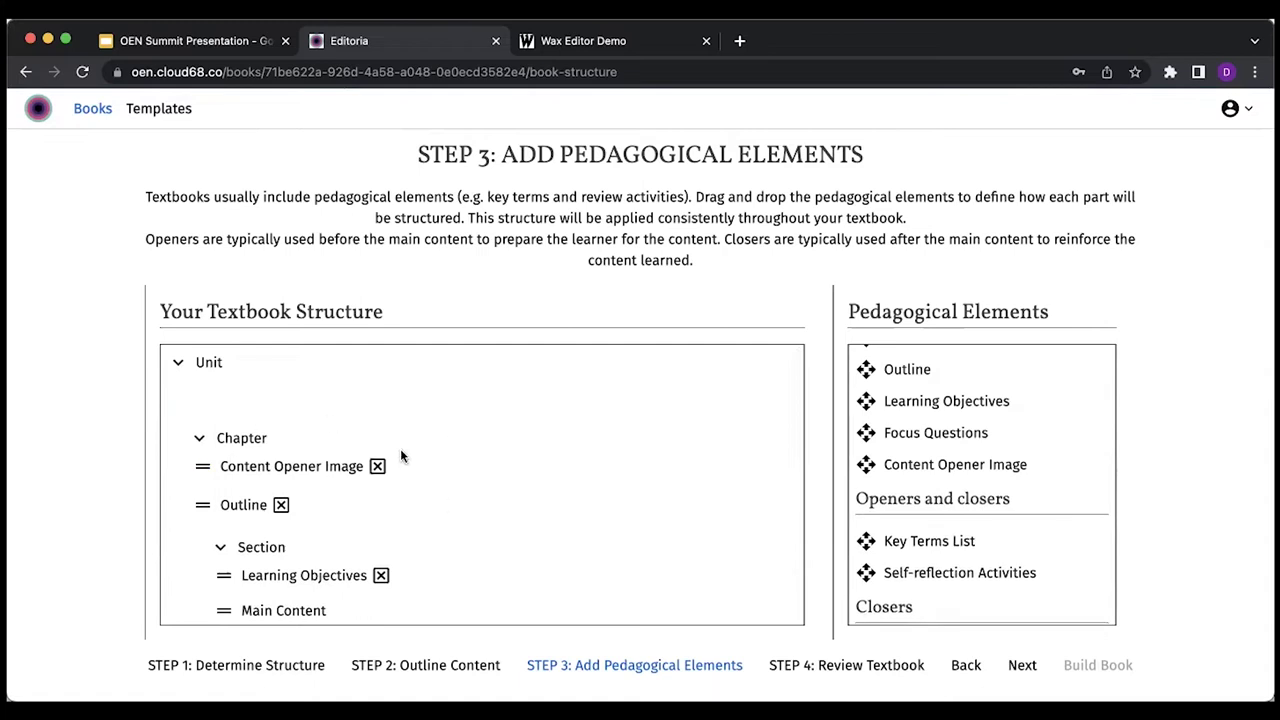
scroll(963, 376, up, 3)
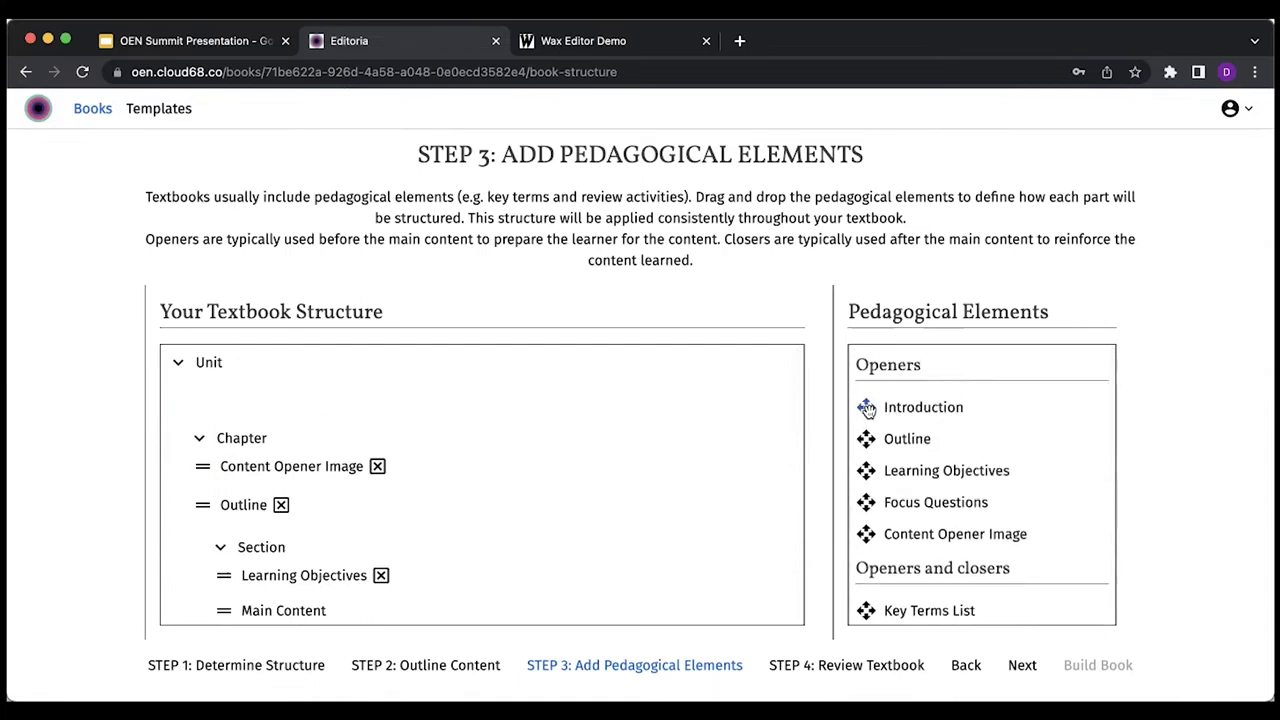
drag(867, 408, 177, 396)
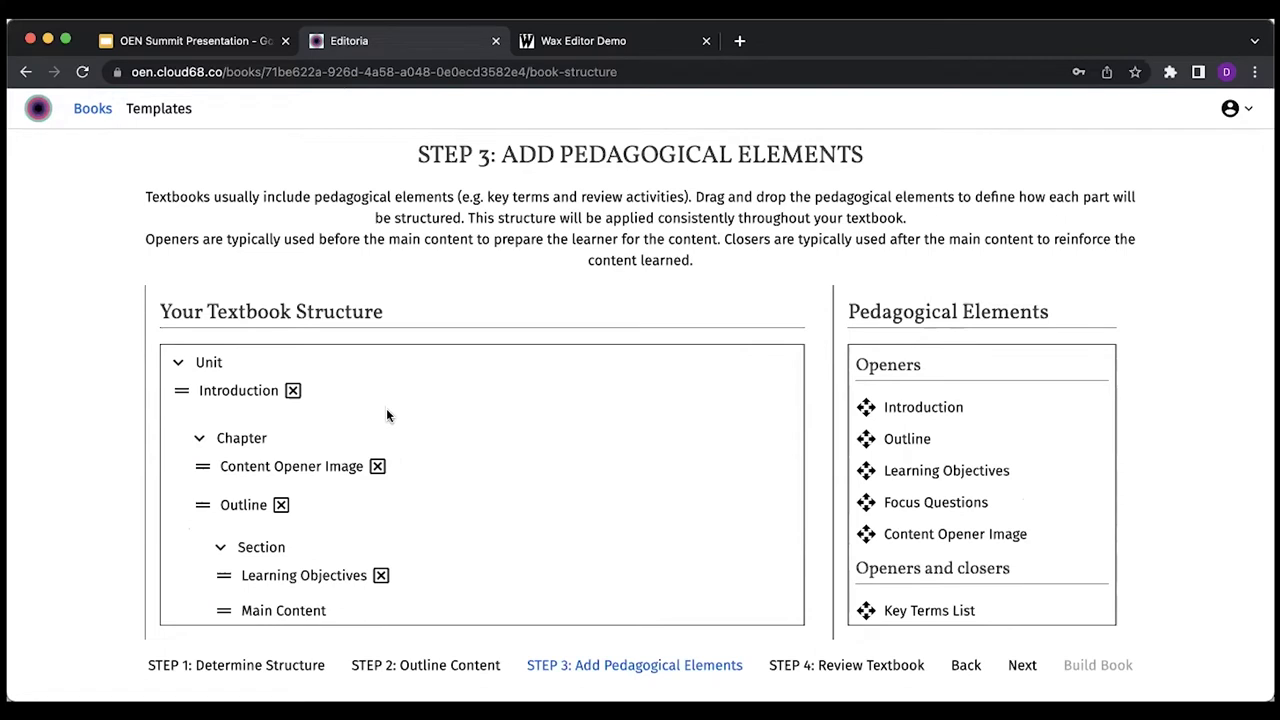
- Review the updated structure, then go to Step 4, Review Textbook, and scroll the full outline
scroll(386, 408, down, 3)
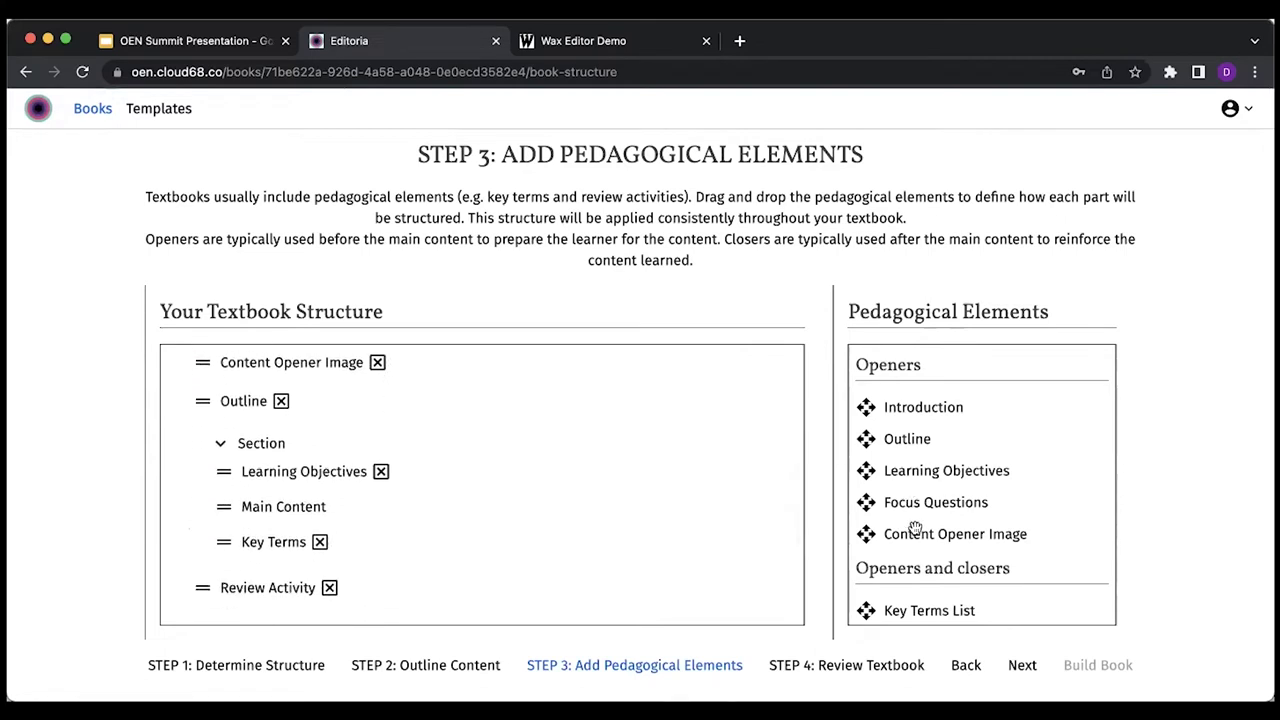
scroll(897, 530, down, 5)
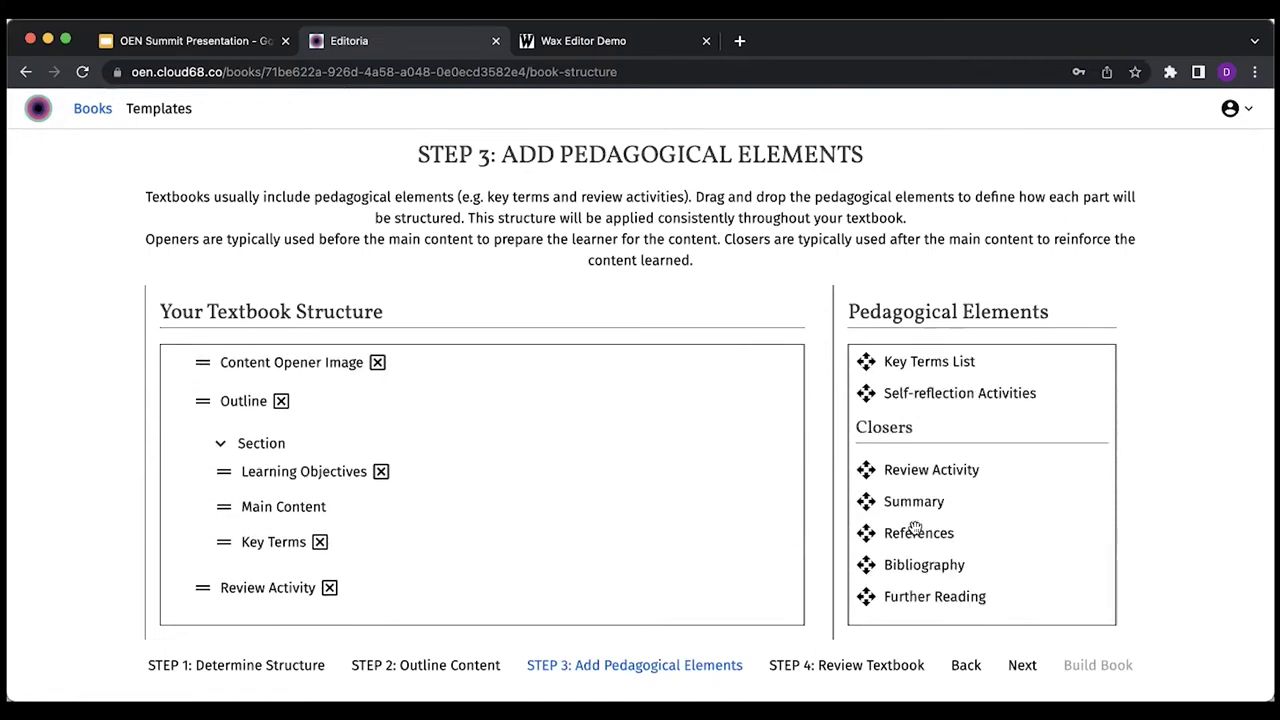
scroll(997, 450, up, 2)
scroll(997, 448, up, 1)
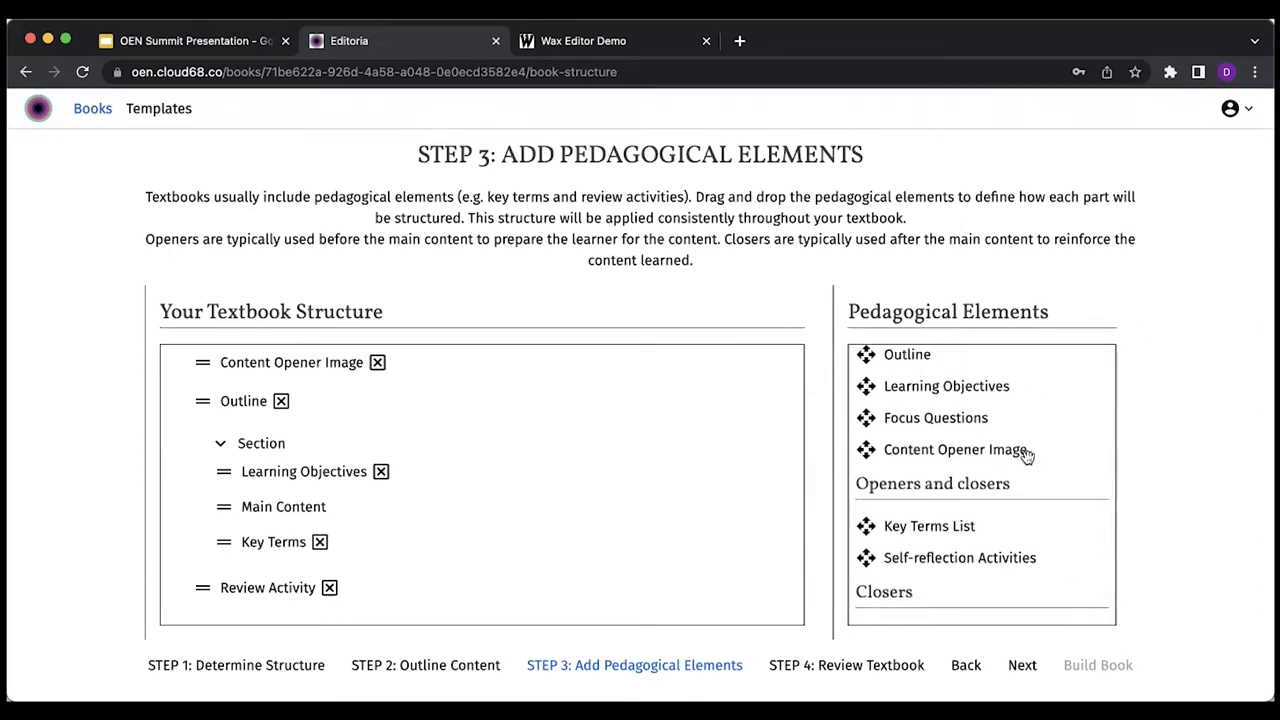
scroll(1023, 451, up, 2)
scroll(533, 511, up, 1)
scroll(532, 513, up, 2)
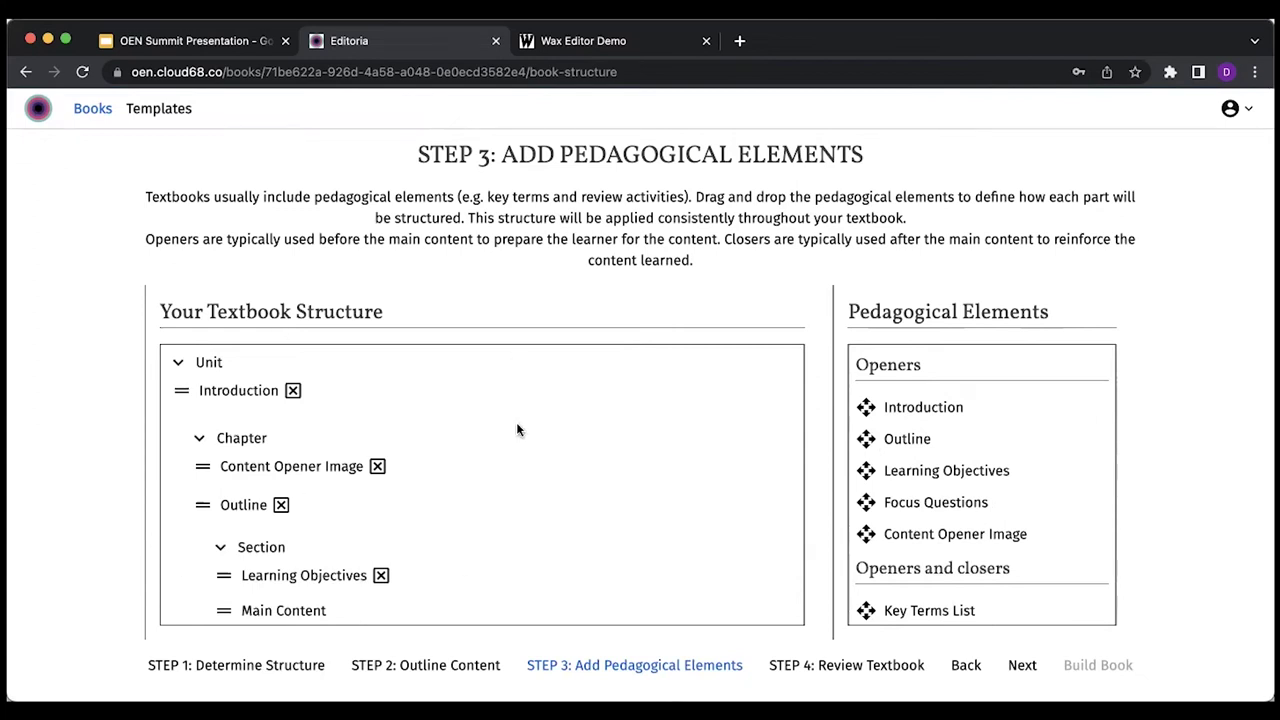
scroll(516, 422, down, 1)
scroll(516, 422, up, 1)
scroll(516, 422, down, 1)
scroll(517, 428, up, 1)
click(826, 666)
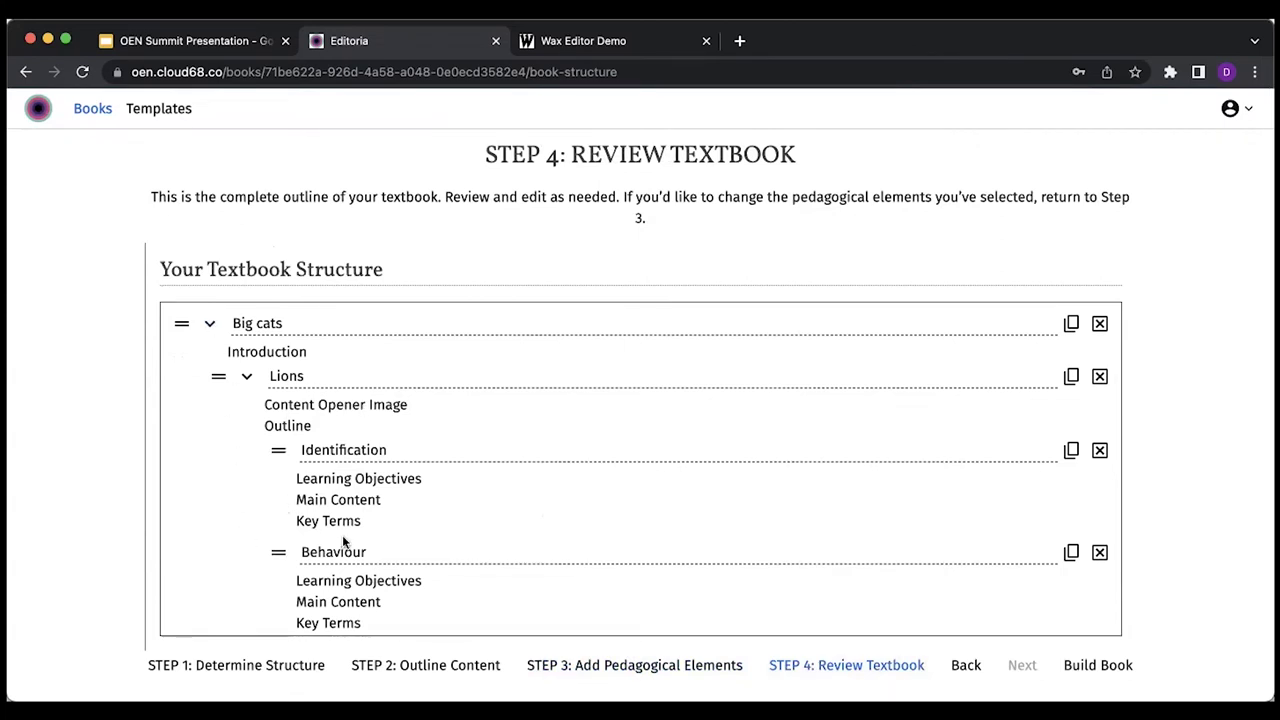
scroll(343, 541, down, 3)
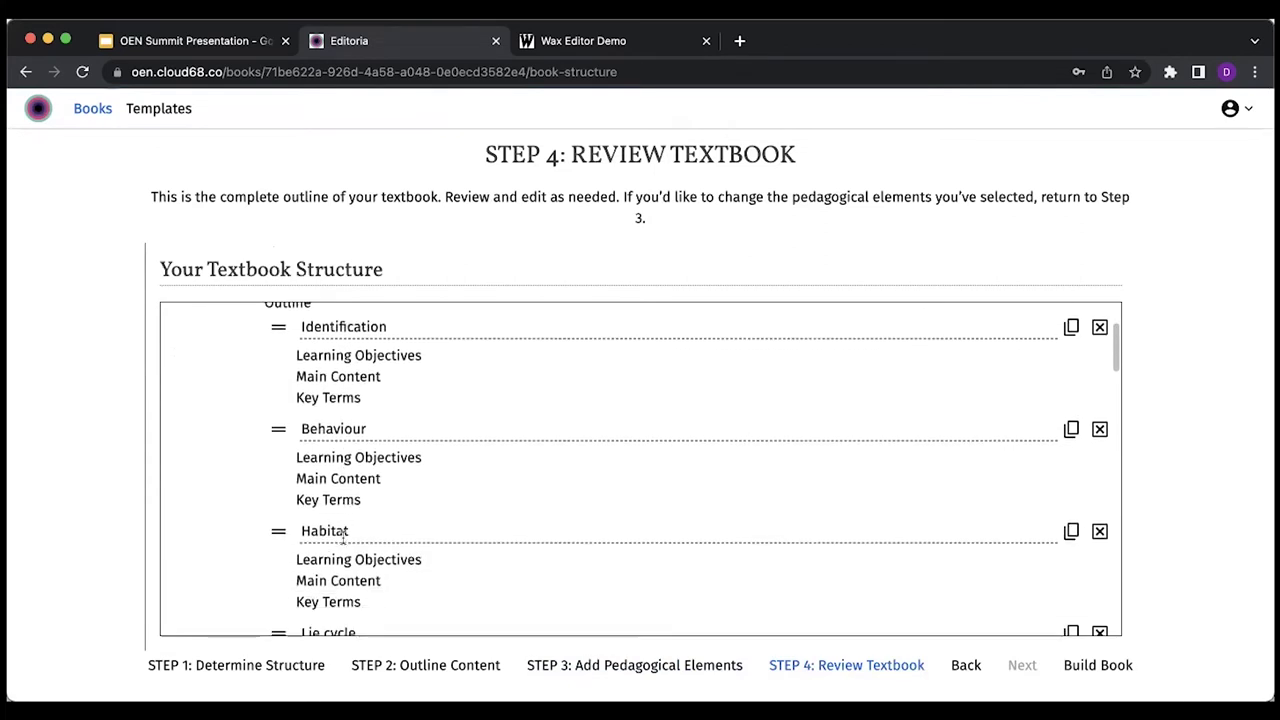
scroll(343, 538, down, 10)
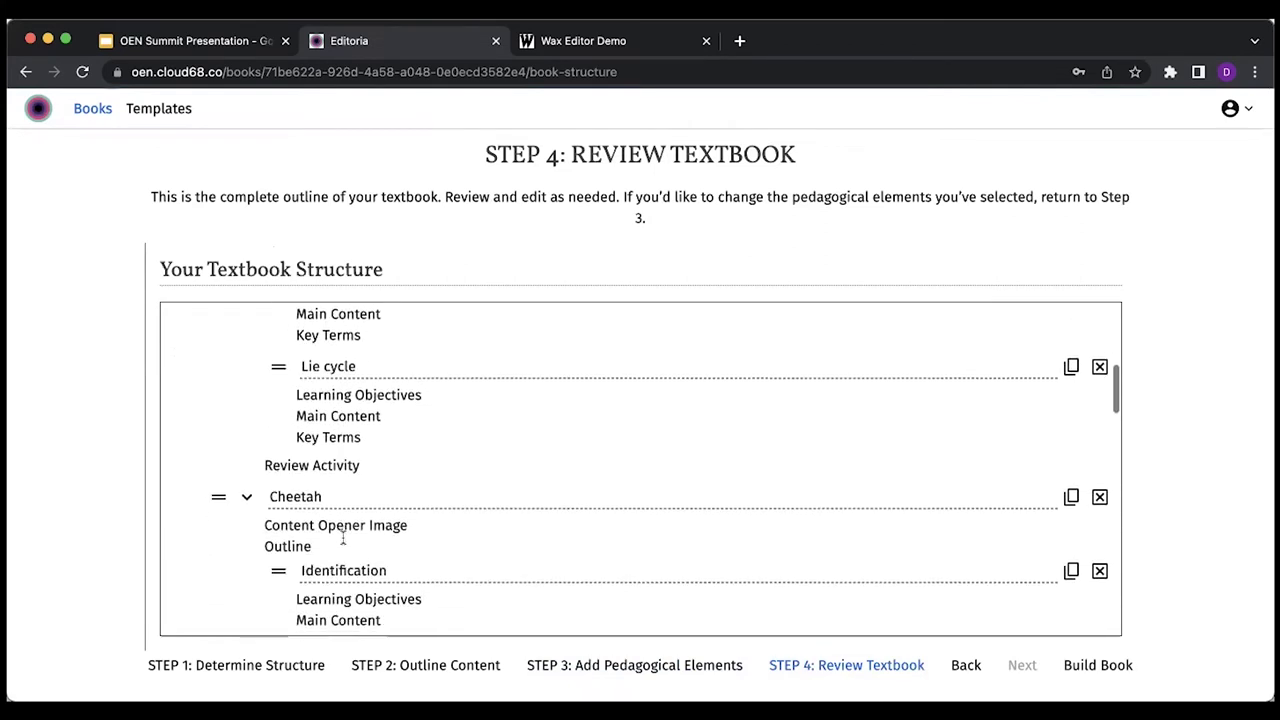
scroll(343, 539, down, 12)
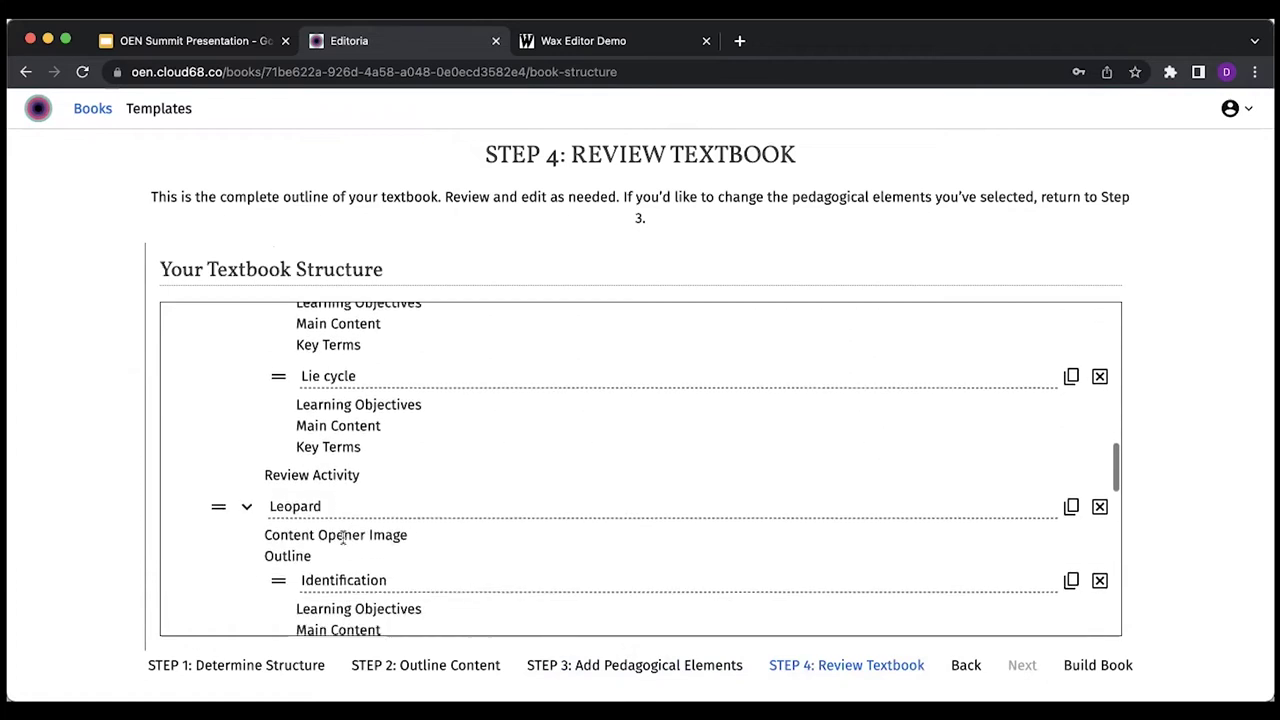
scroll(343, 540, down, 12)
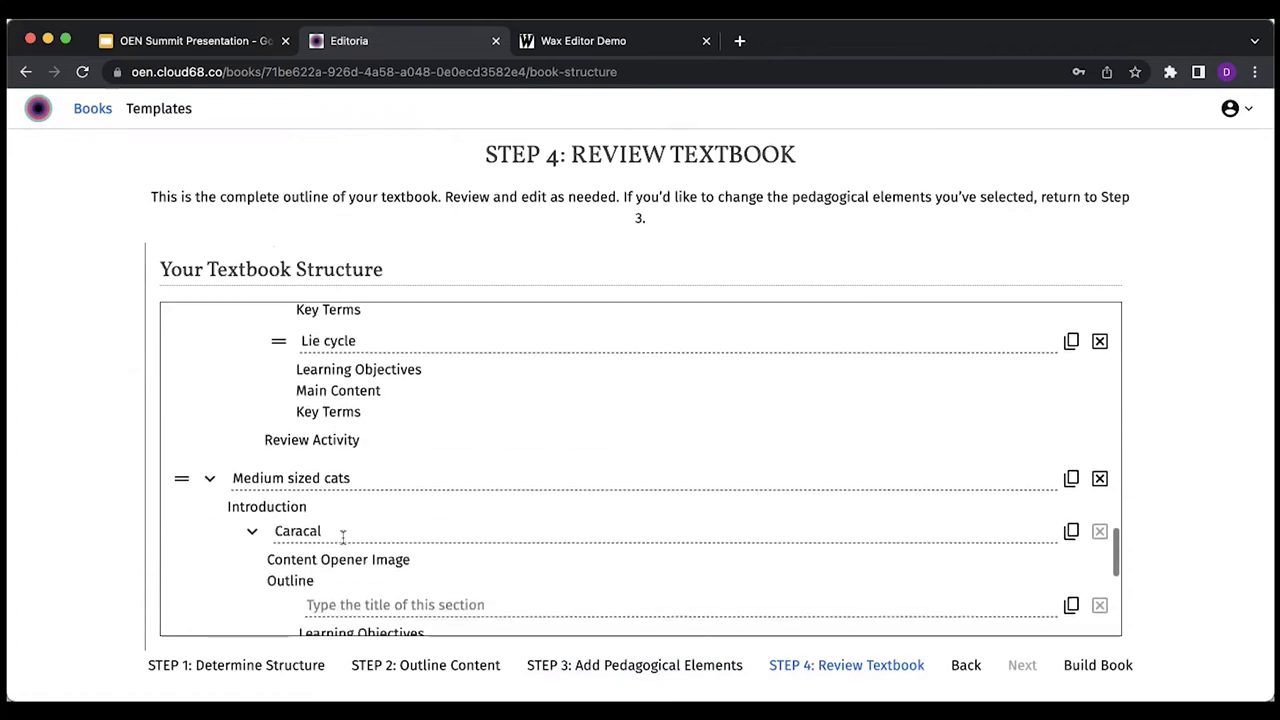
scroll(343, 542, down, 5)
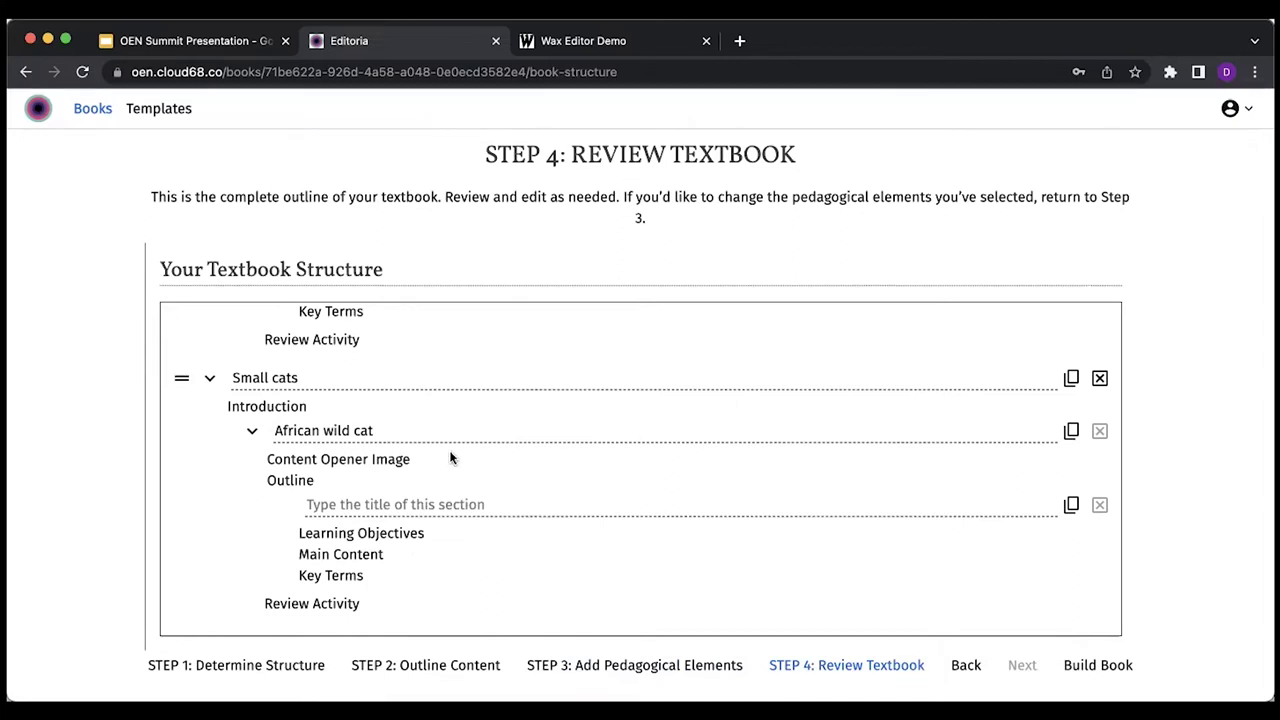
scroll(450, 458, up, 10)
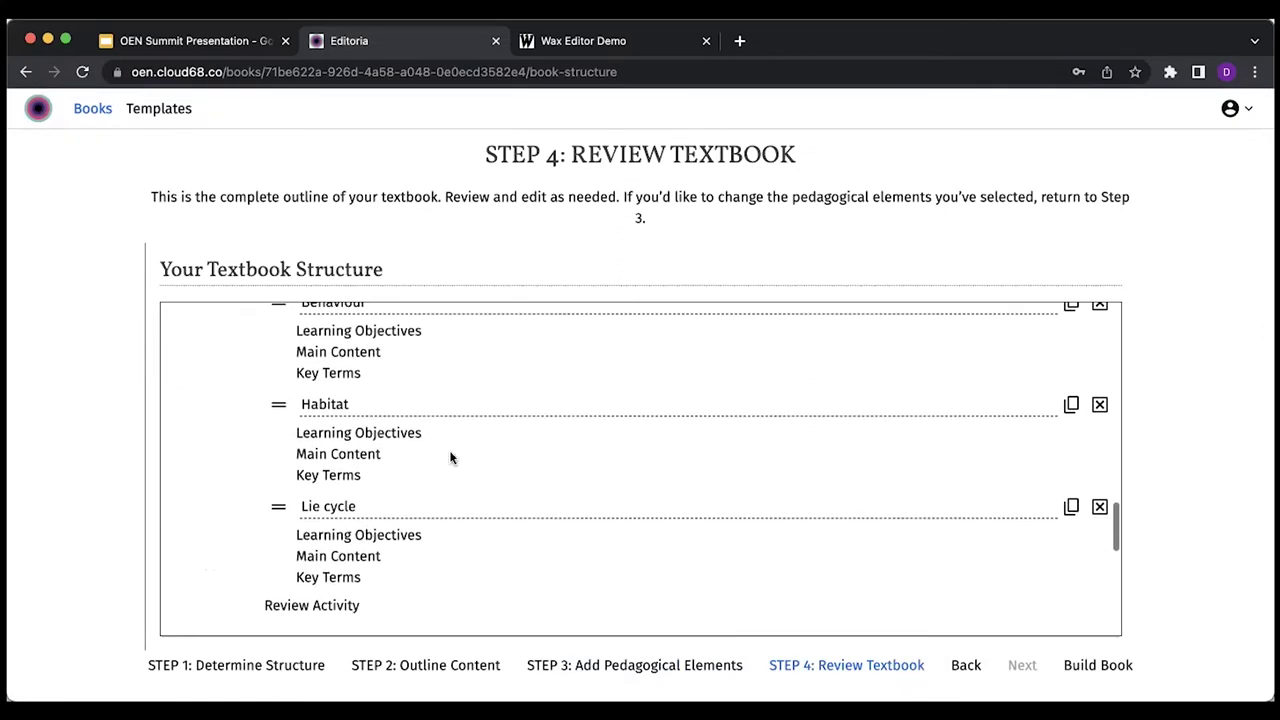
scroll(450, 458, down, 8)
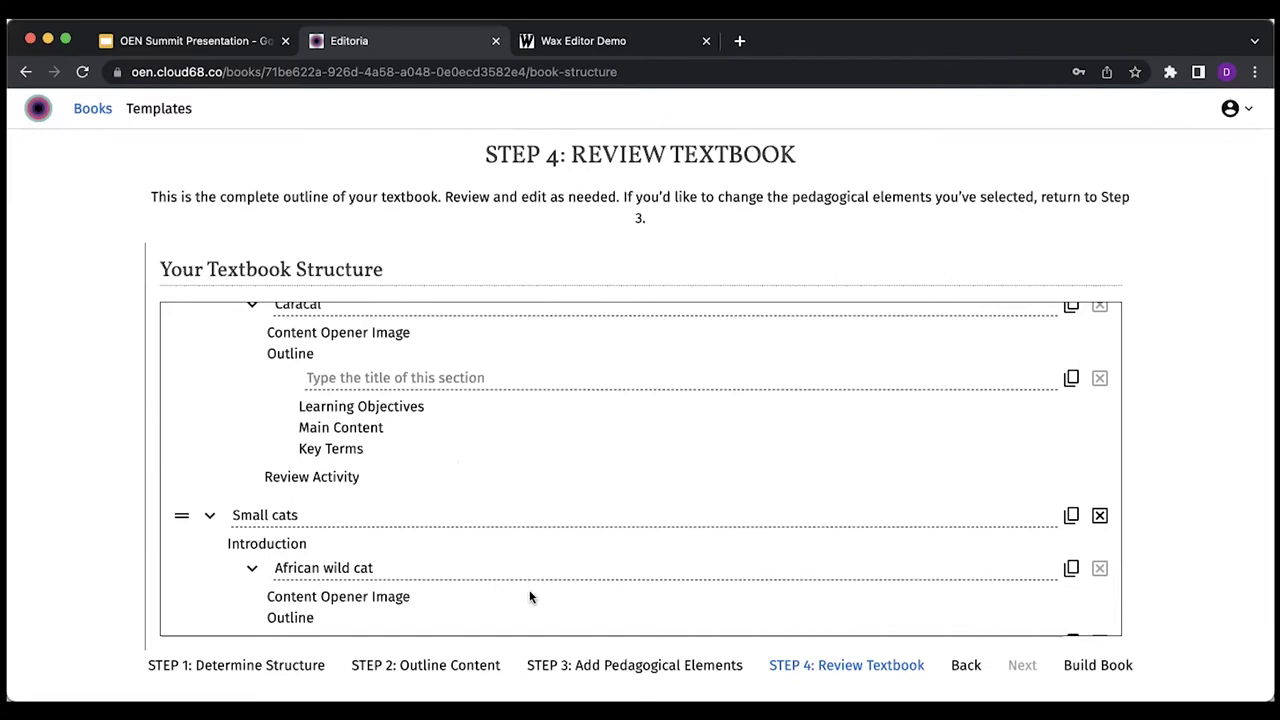
- Collapse the Big cats, Medium sized cats and Small cats units after rechecking the Lions chapter
click(617, 668)
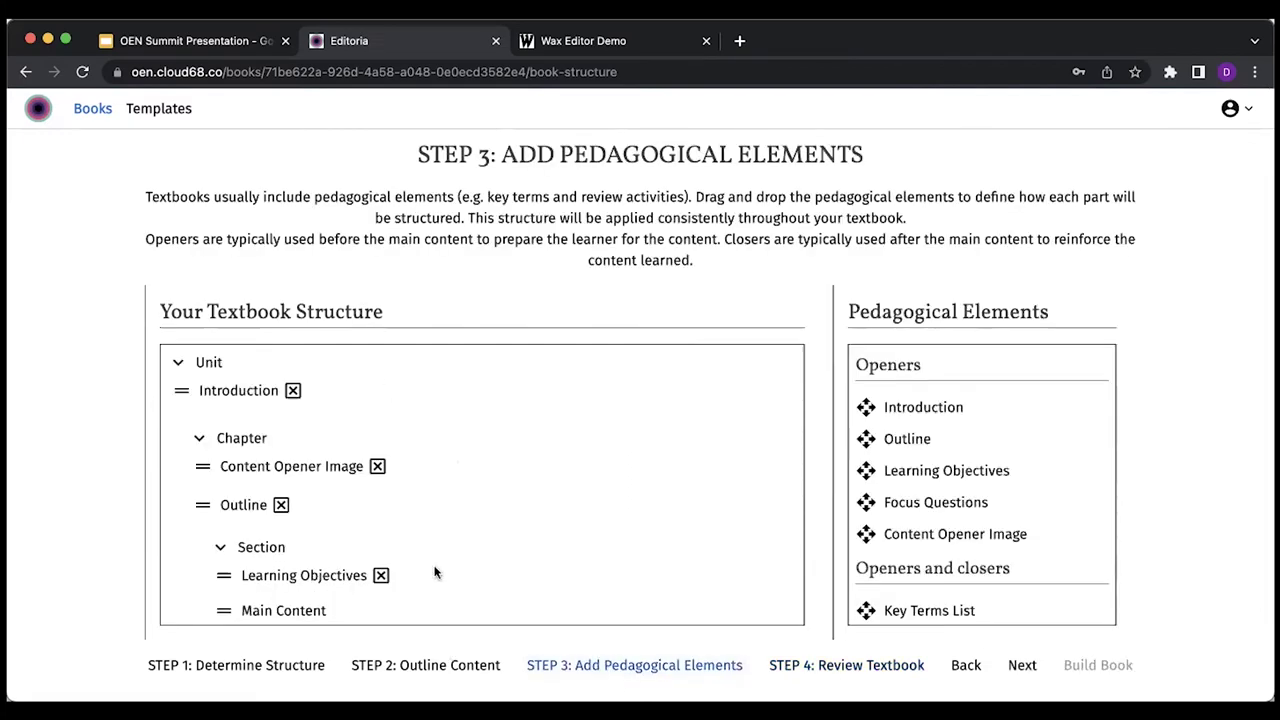
click(875, 668)
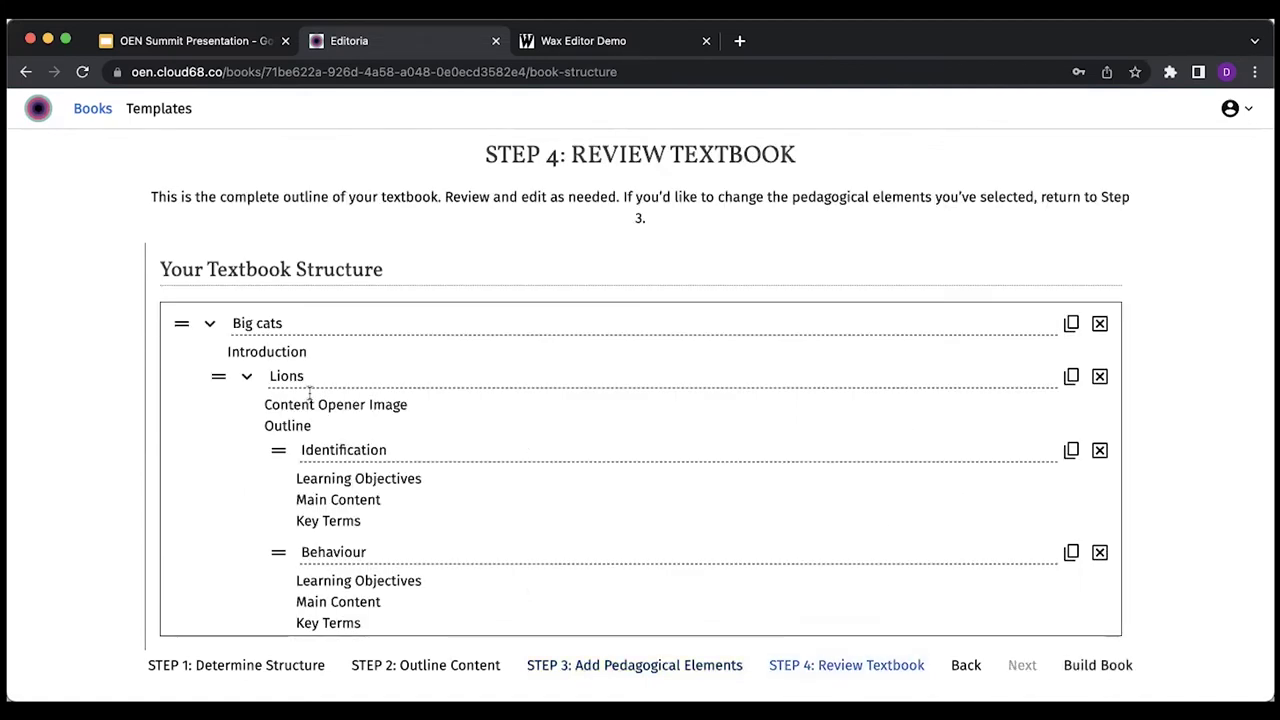
click(247, 378)
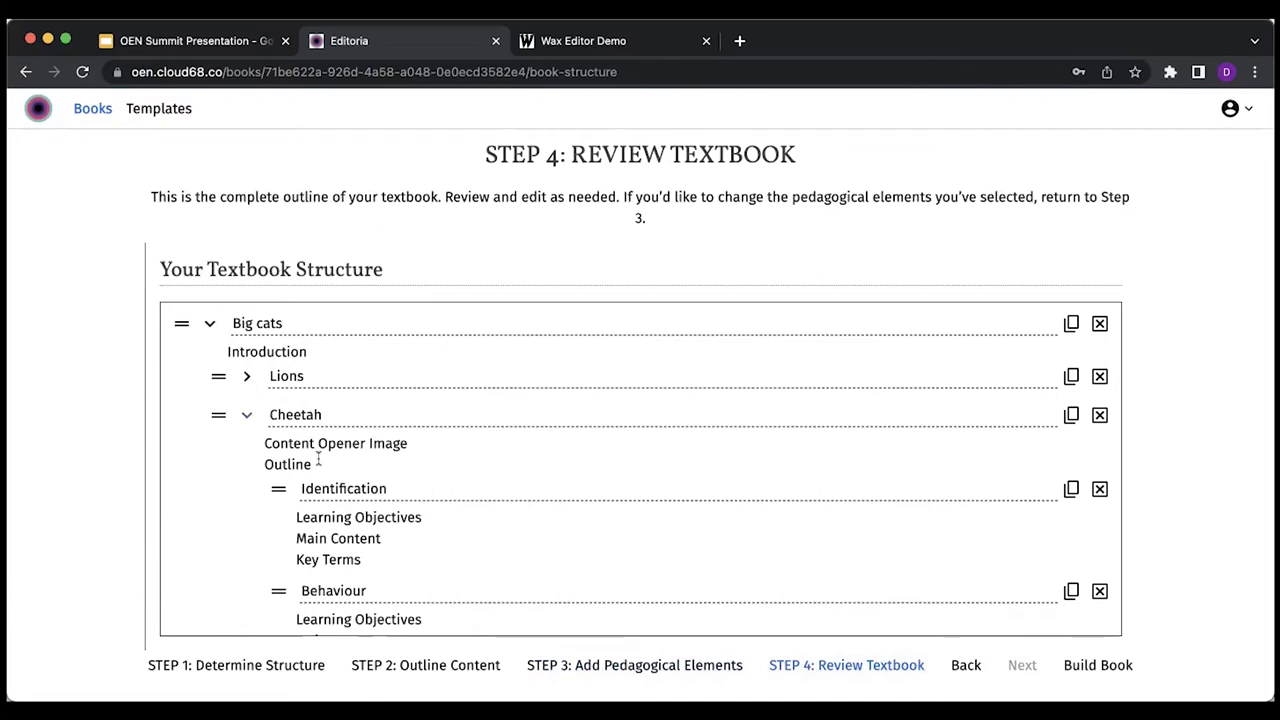
scroll(472, 560, down, 2)
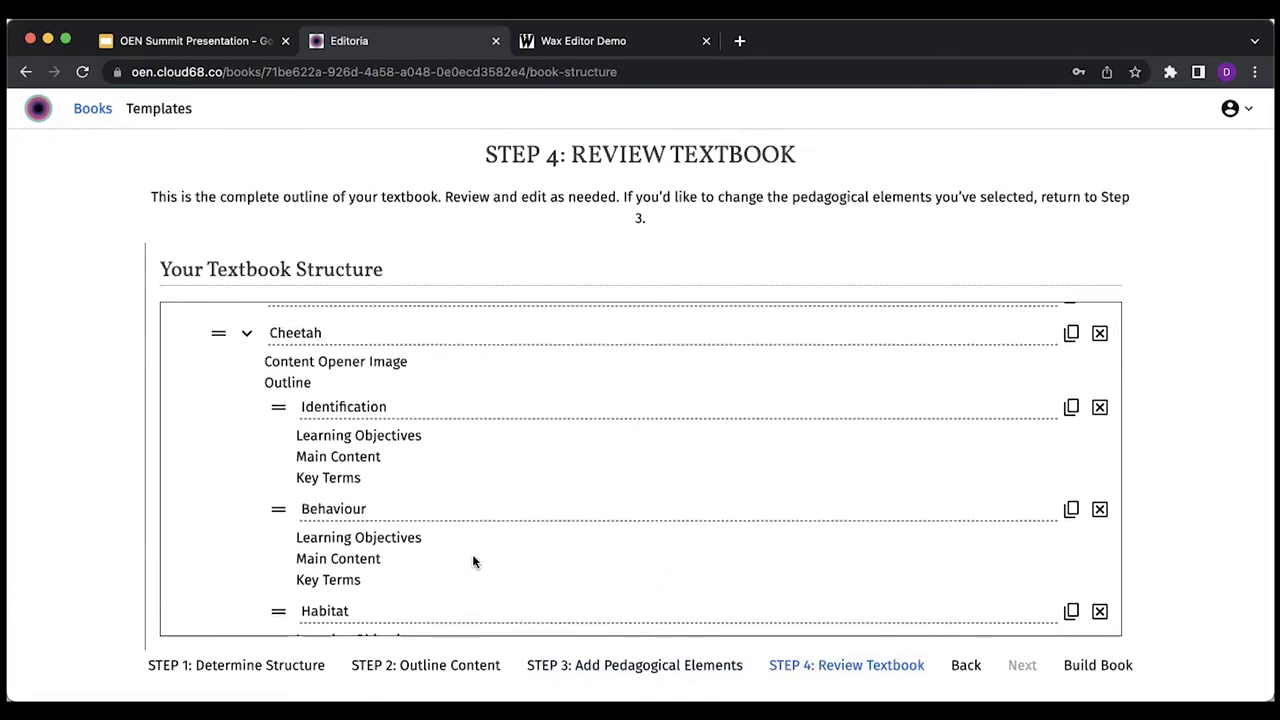
scroll(472, 560, up, 2)
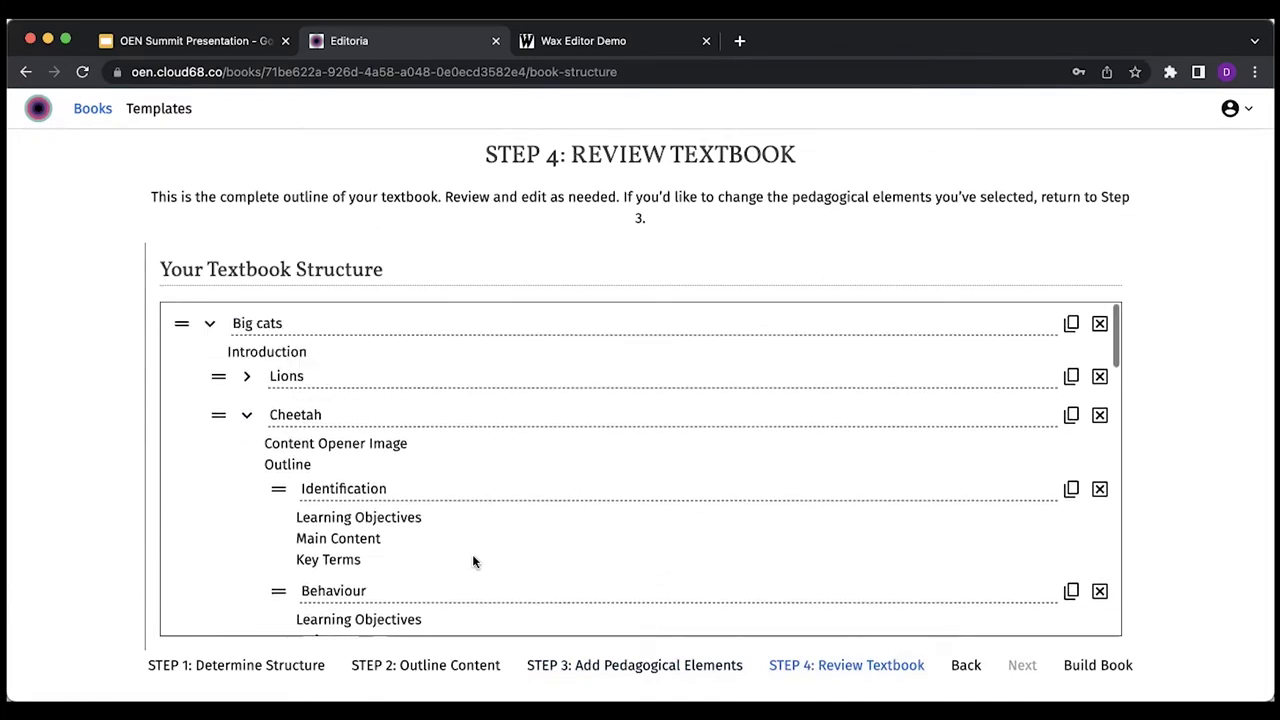
click(246, 376)
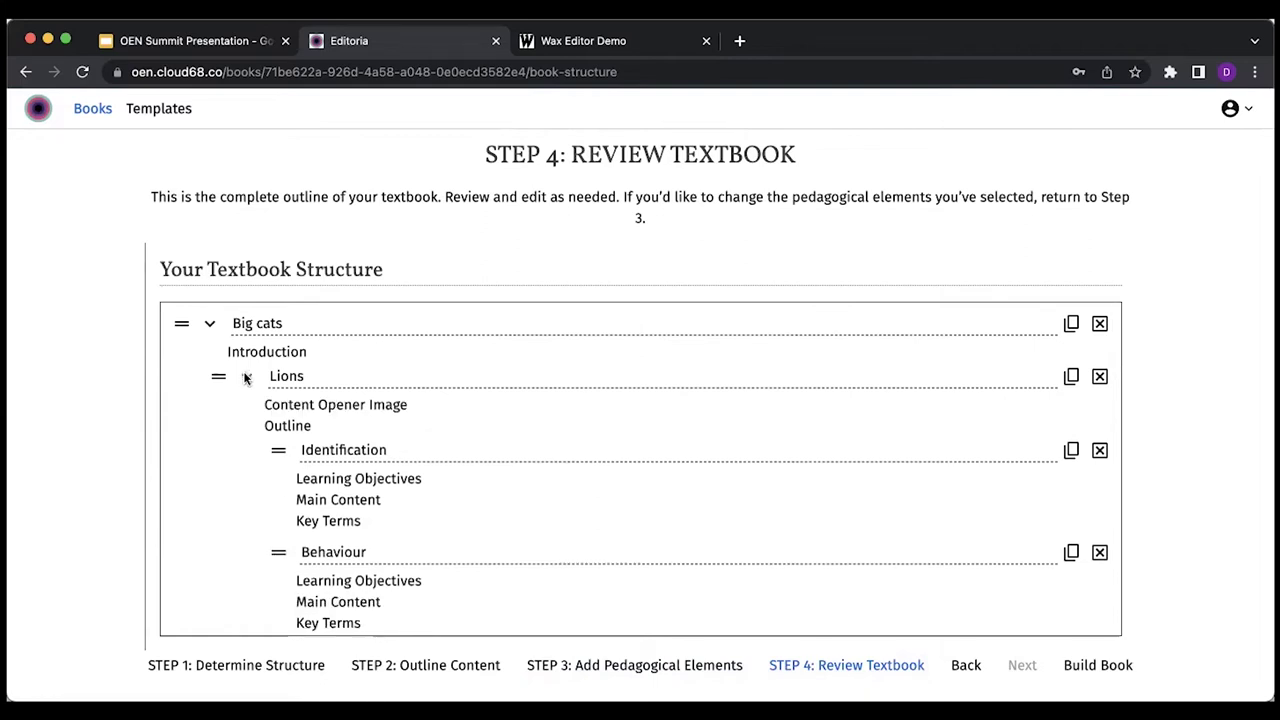
click(209, 323)
click(209, 362)
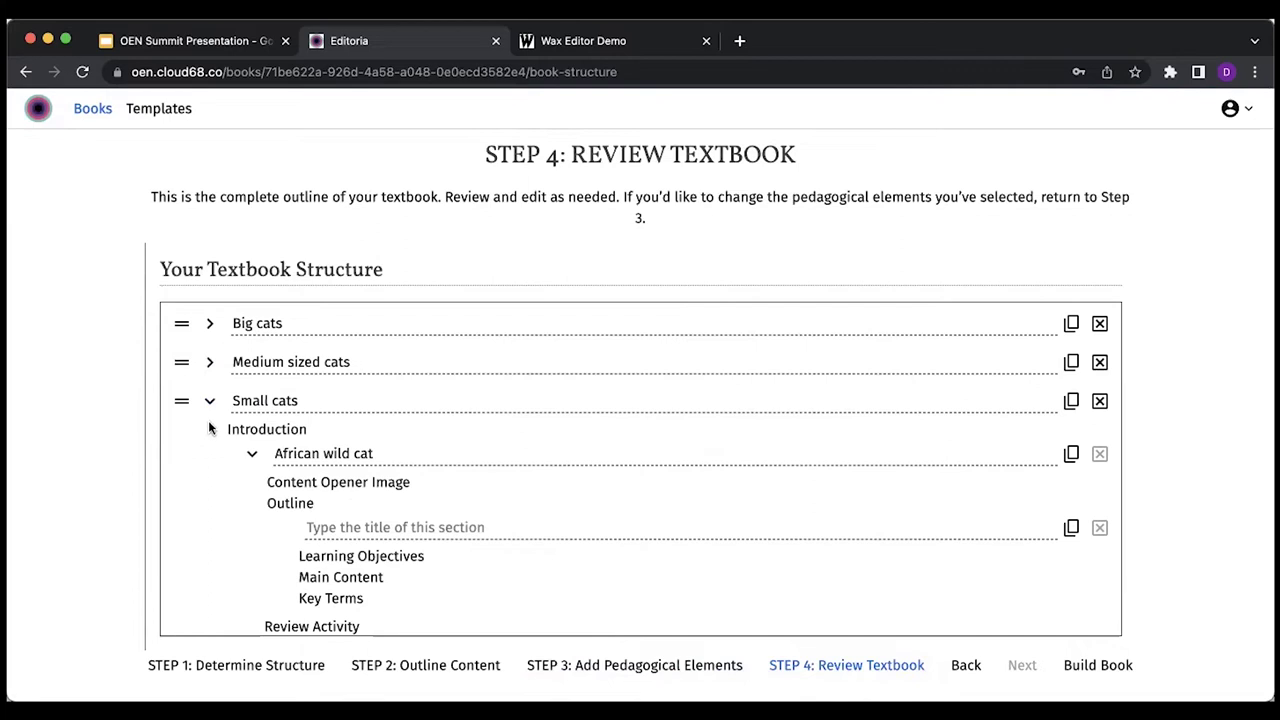
click(208, 404)
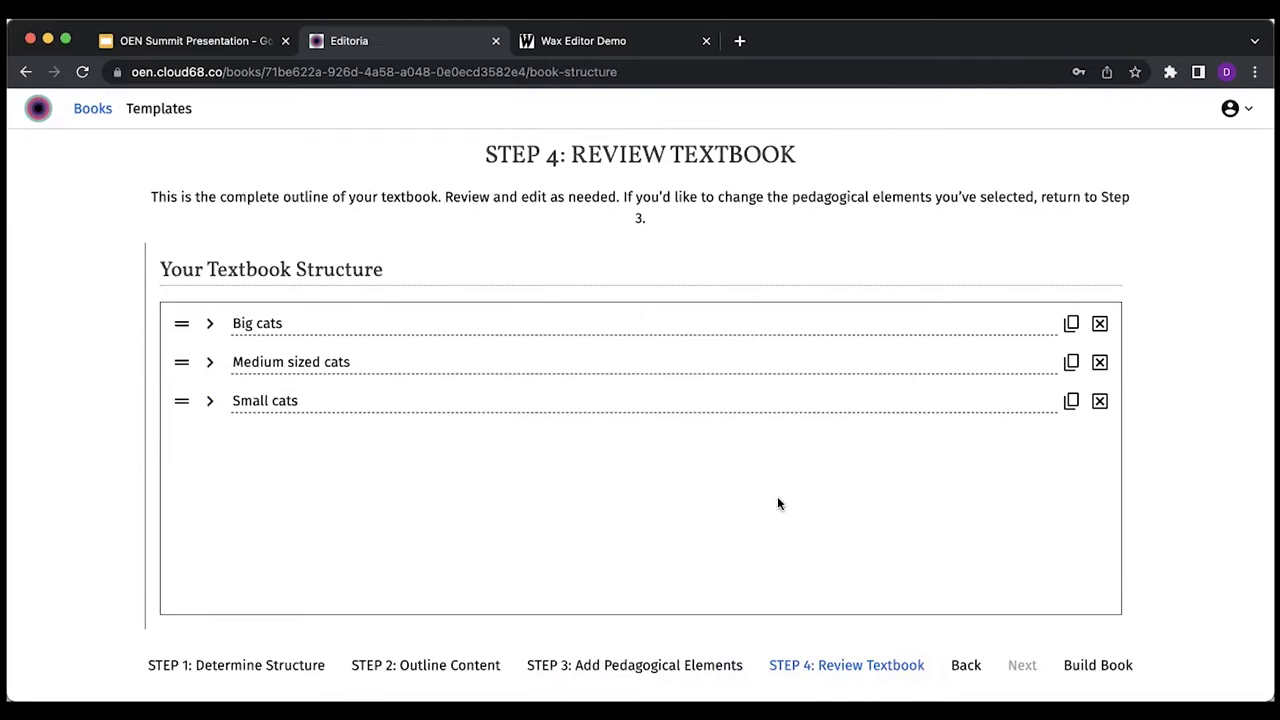
- Build the Wild cats of Africa book, confirm it, and scroll through its Body units and chapters
click(1096, 667)
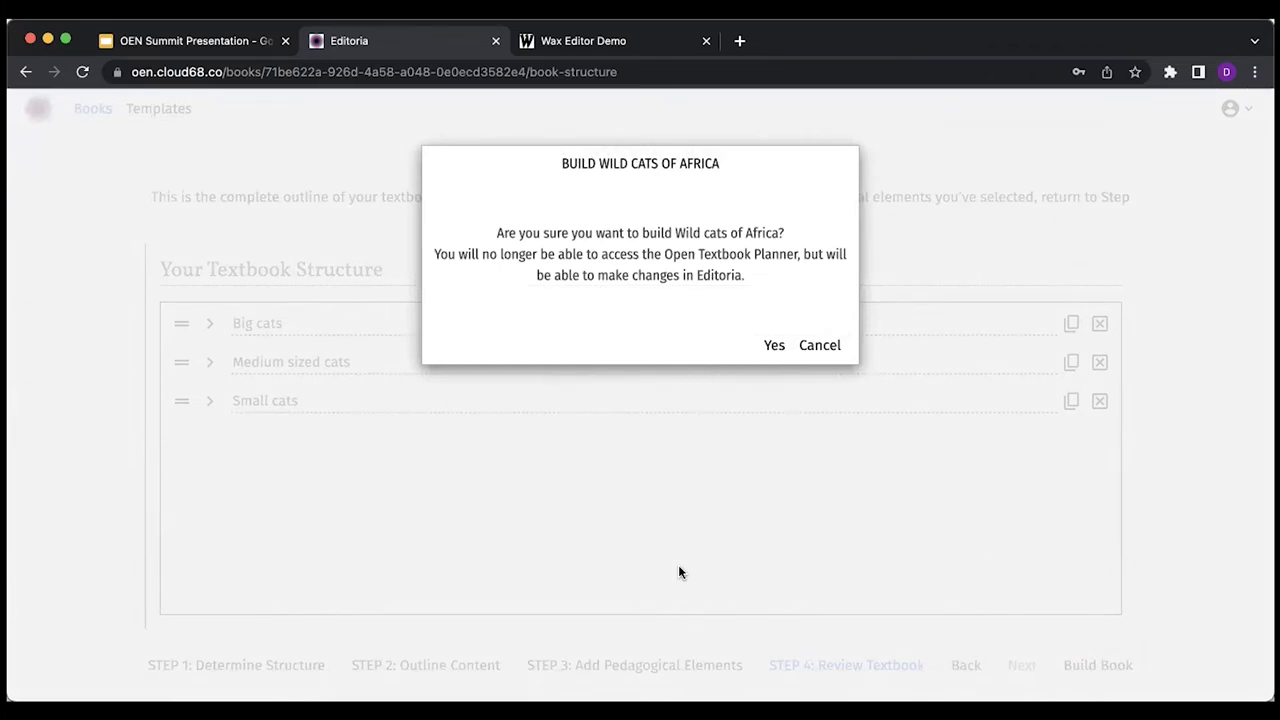
click(772, 346)
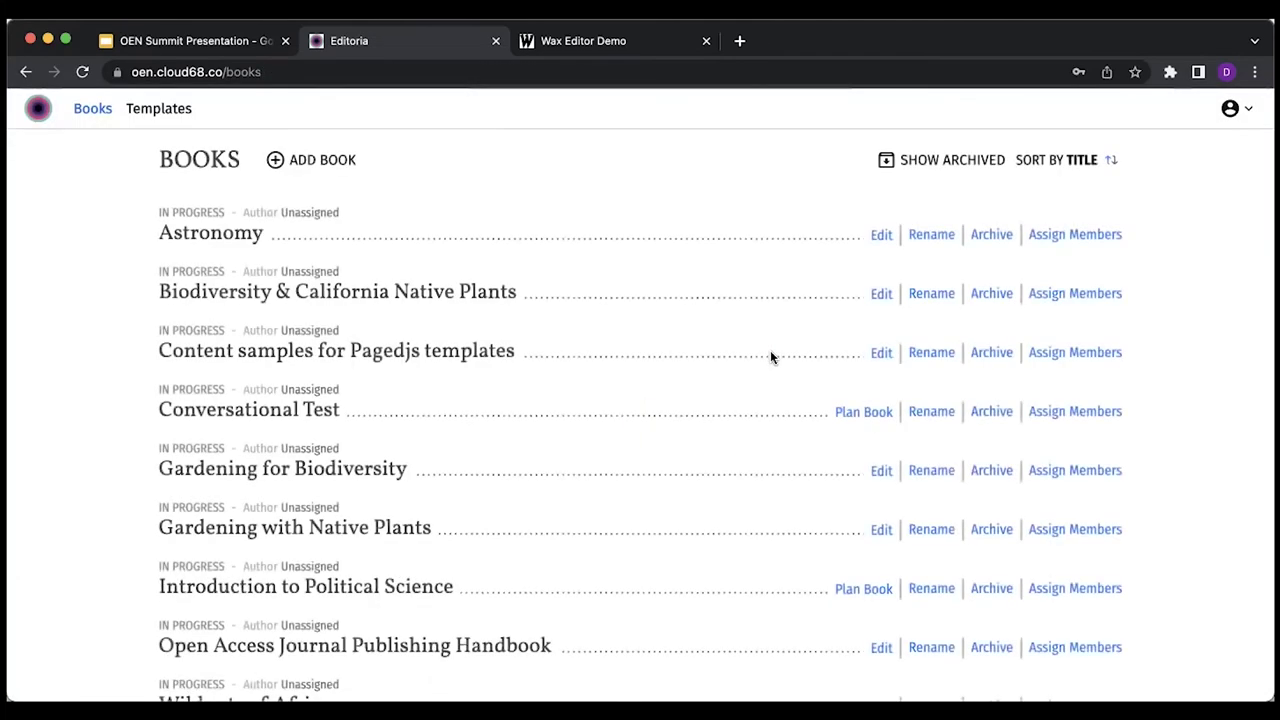
scroll(655, 566, down, 1)
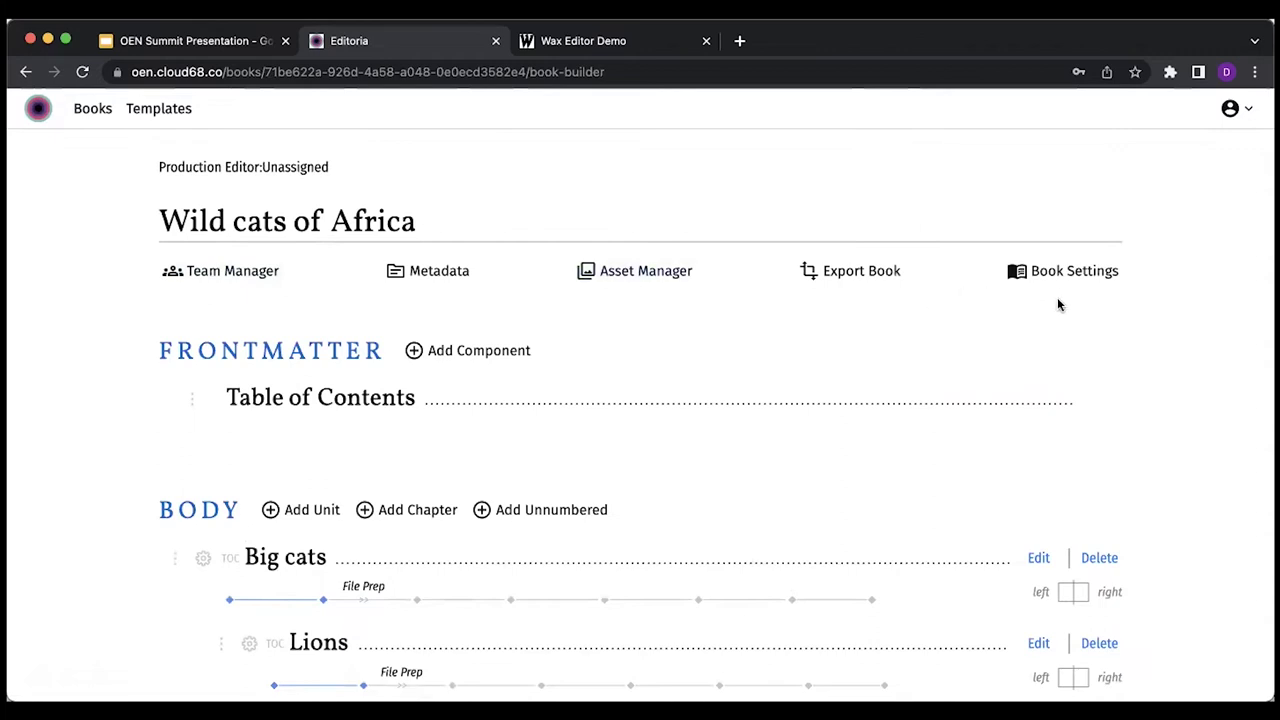
scroll(1074, 380, down, 1)
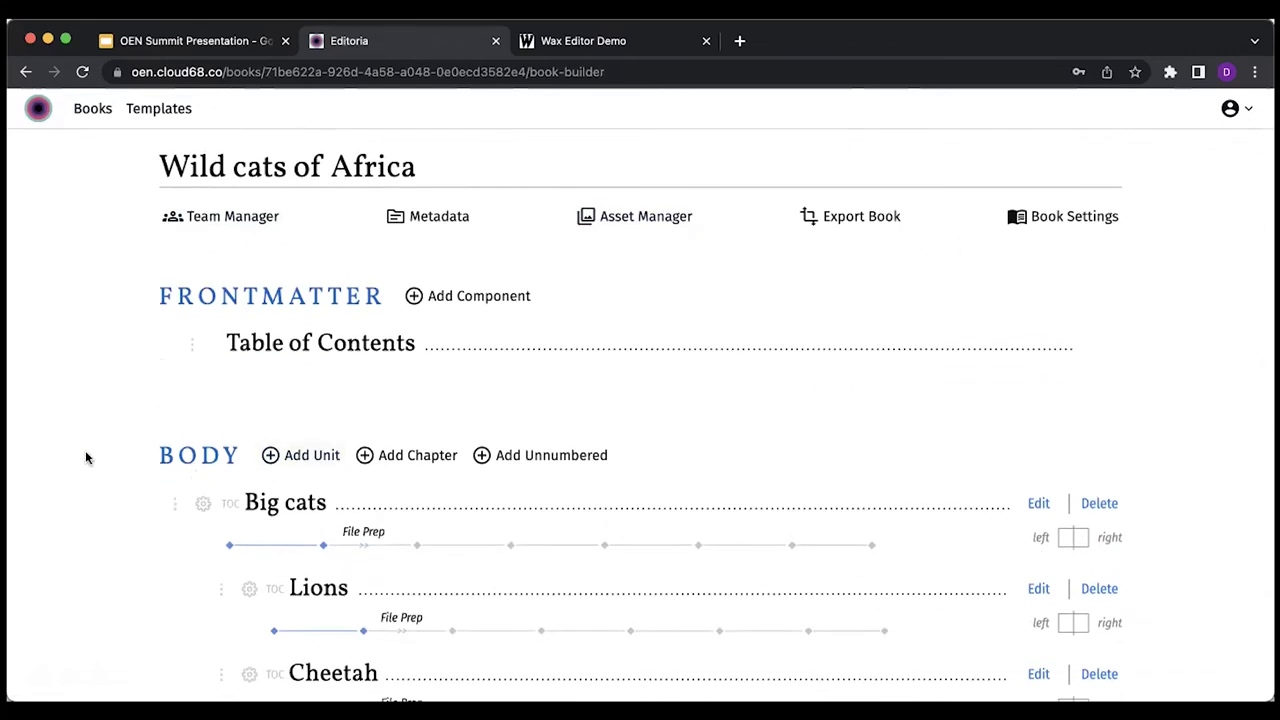
scroll(85, 457, down, 4)
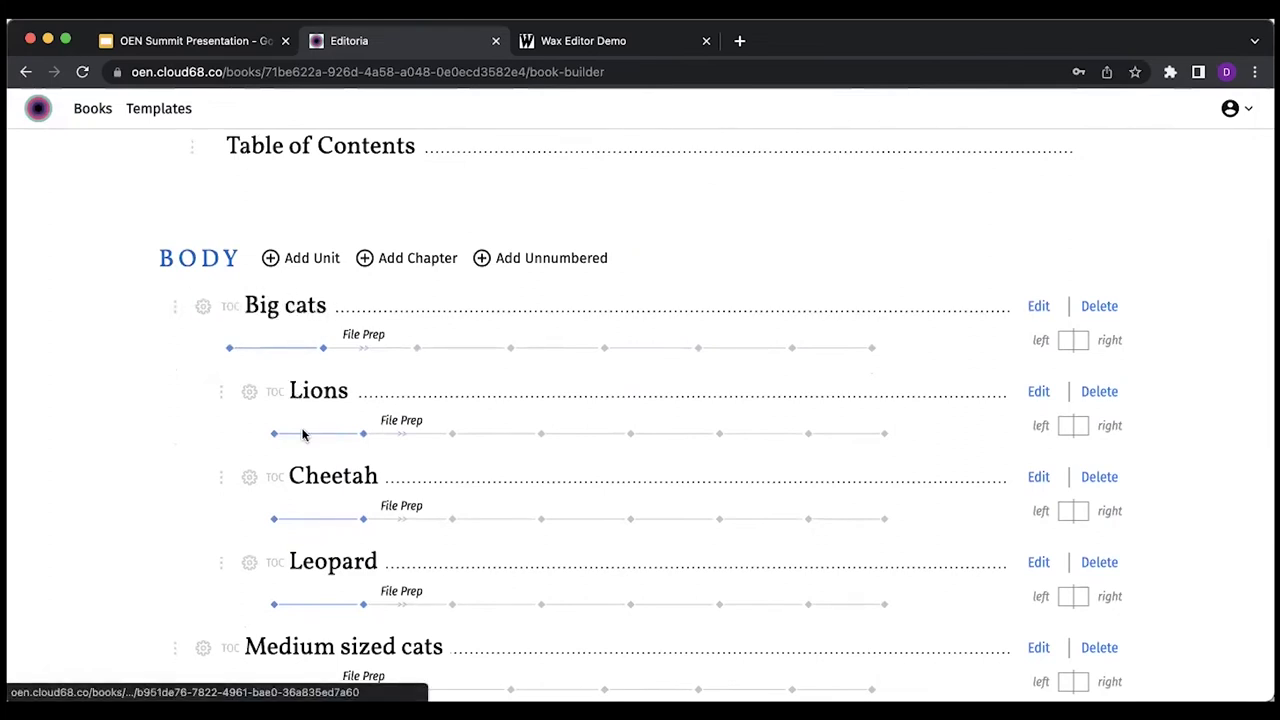
scroll(305, 584, down, 8)
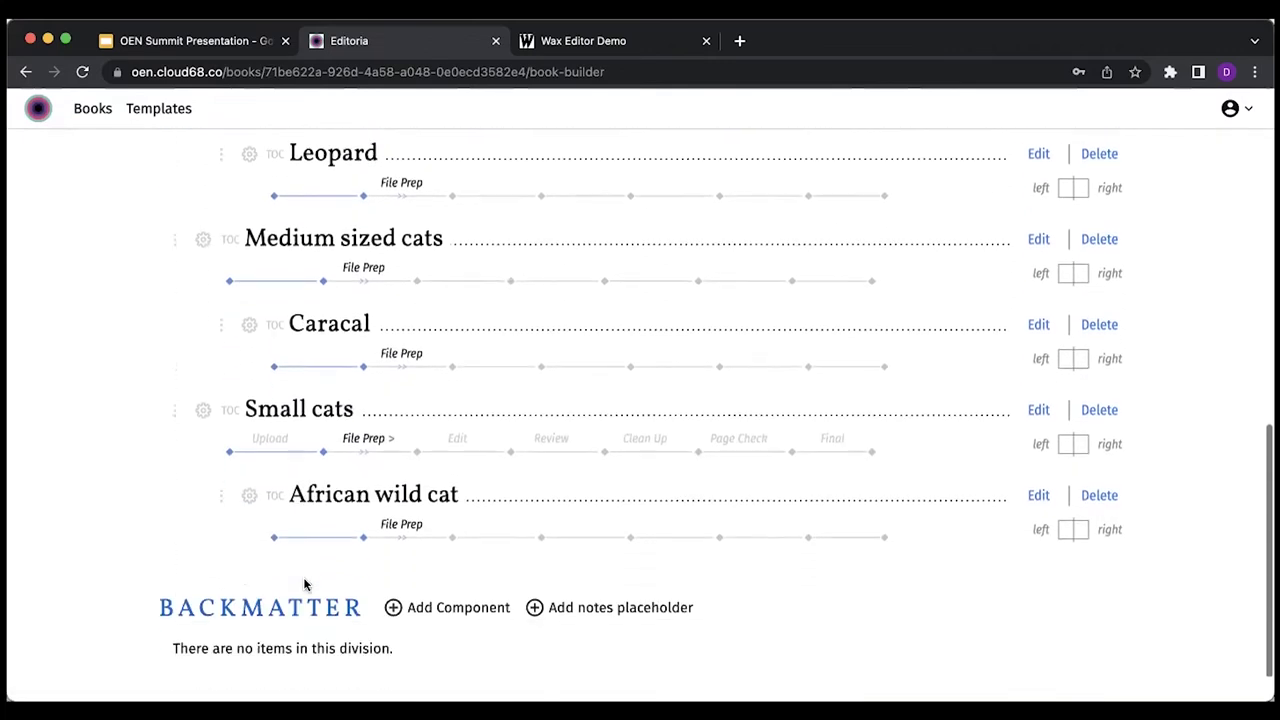
scroll(304, 588, up, 10)
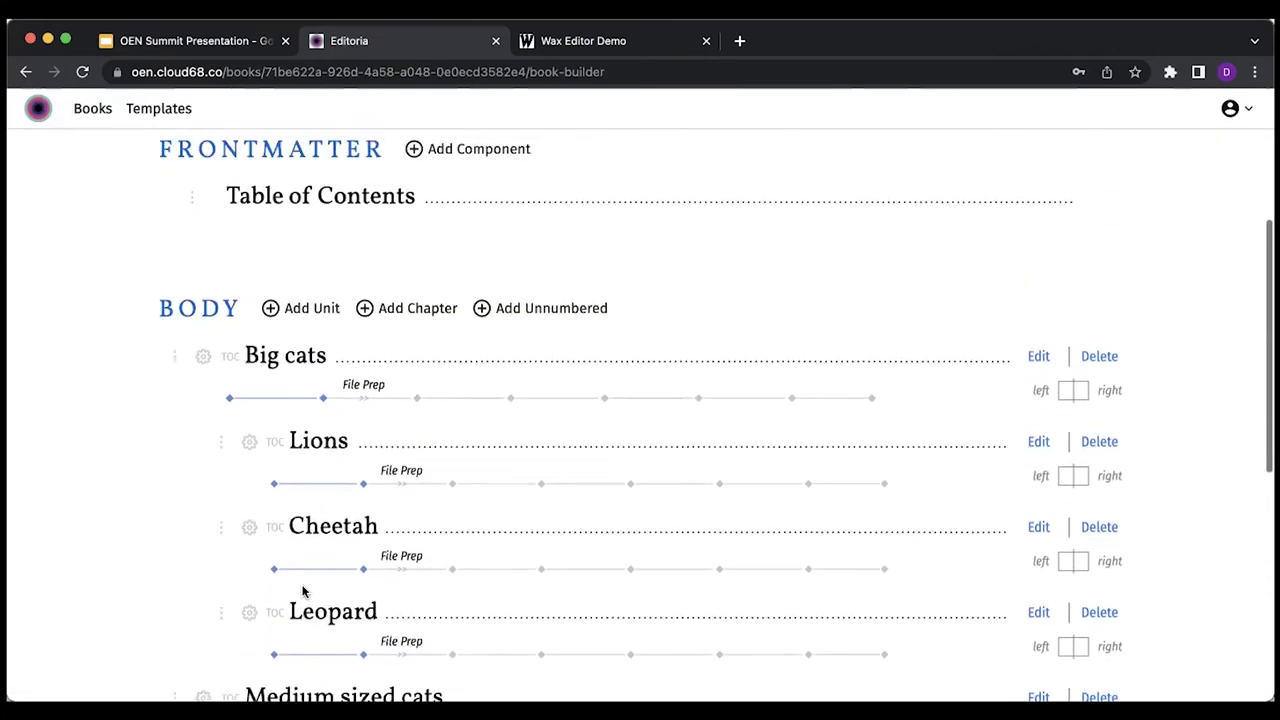
- Open the Lions chapter and check the Asset Manager for opener images, finding it empty
click(318, 446)
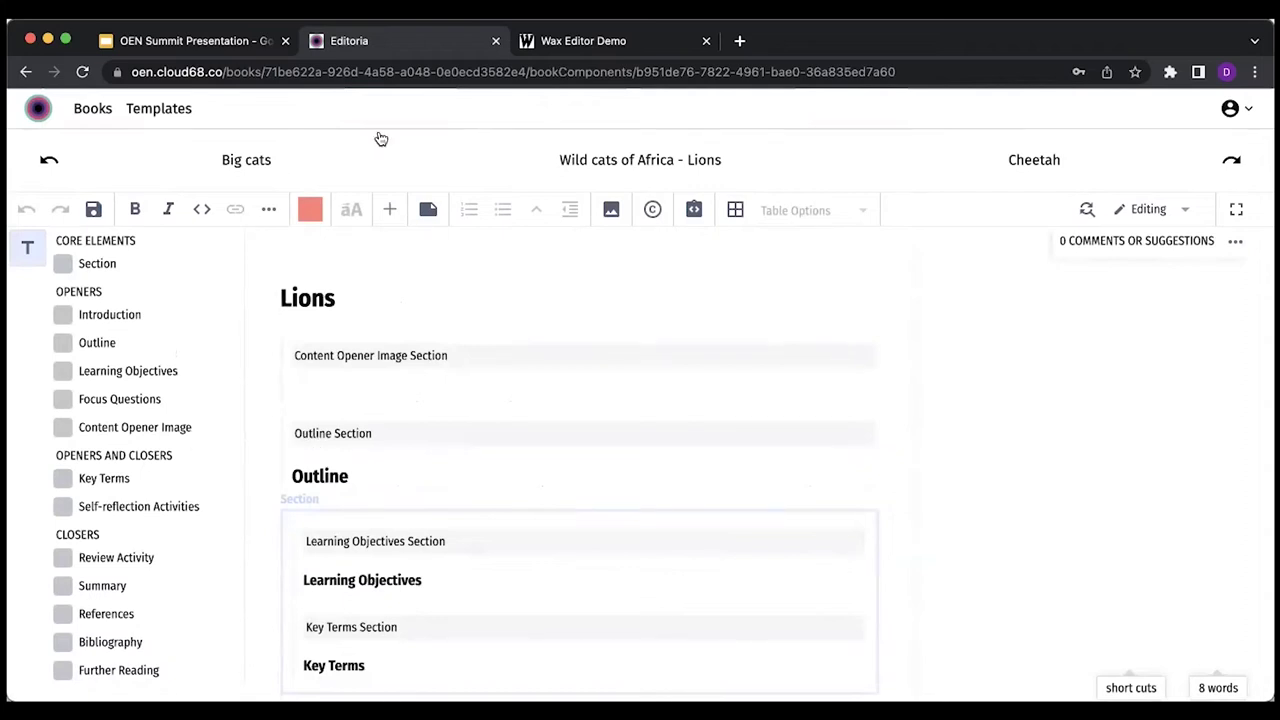
click(314, 381)
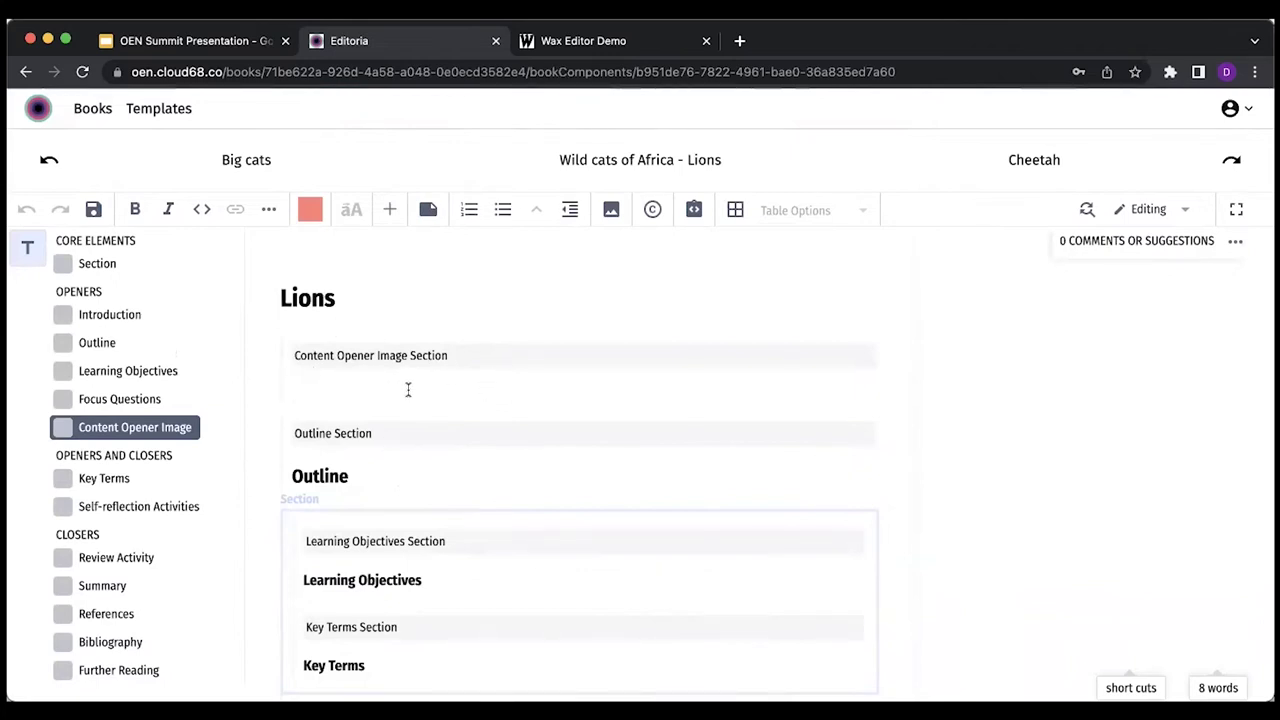
click(612, 212)
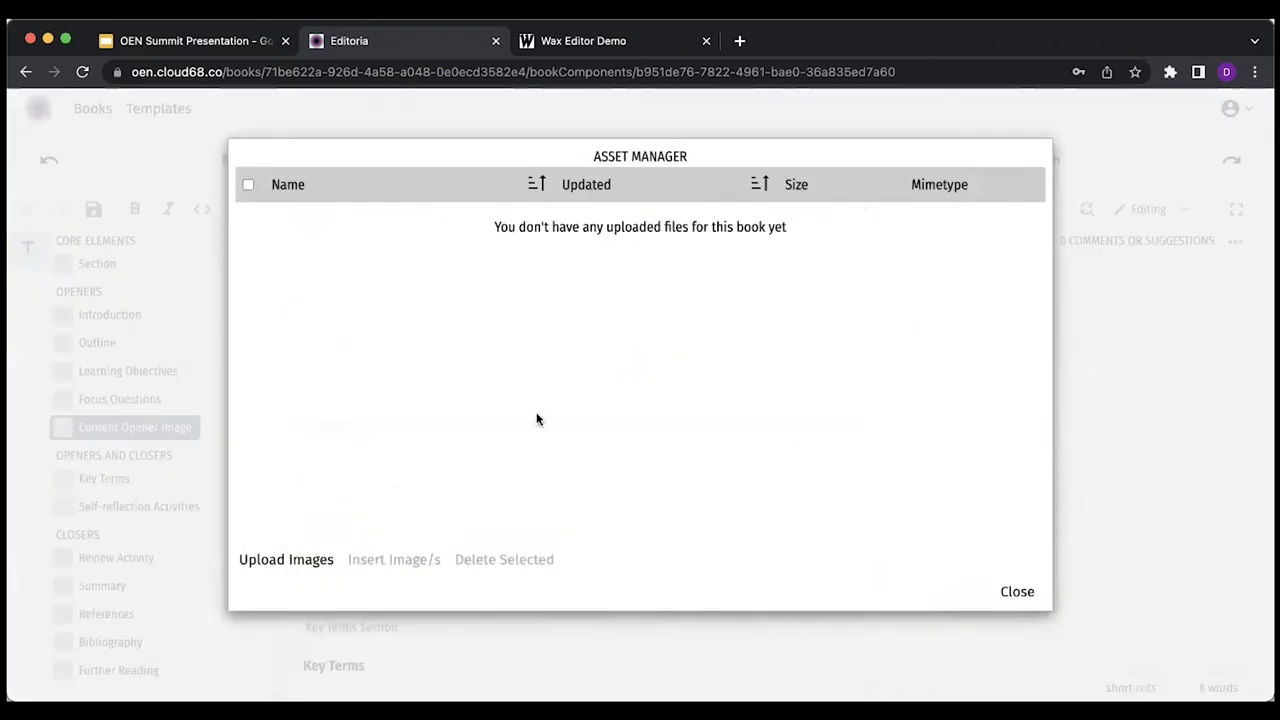
click(1017, 592)
- Add the line 'In this section you will learn:' under the Learning Objectives heading
click(473, 461)
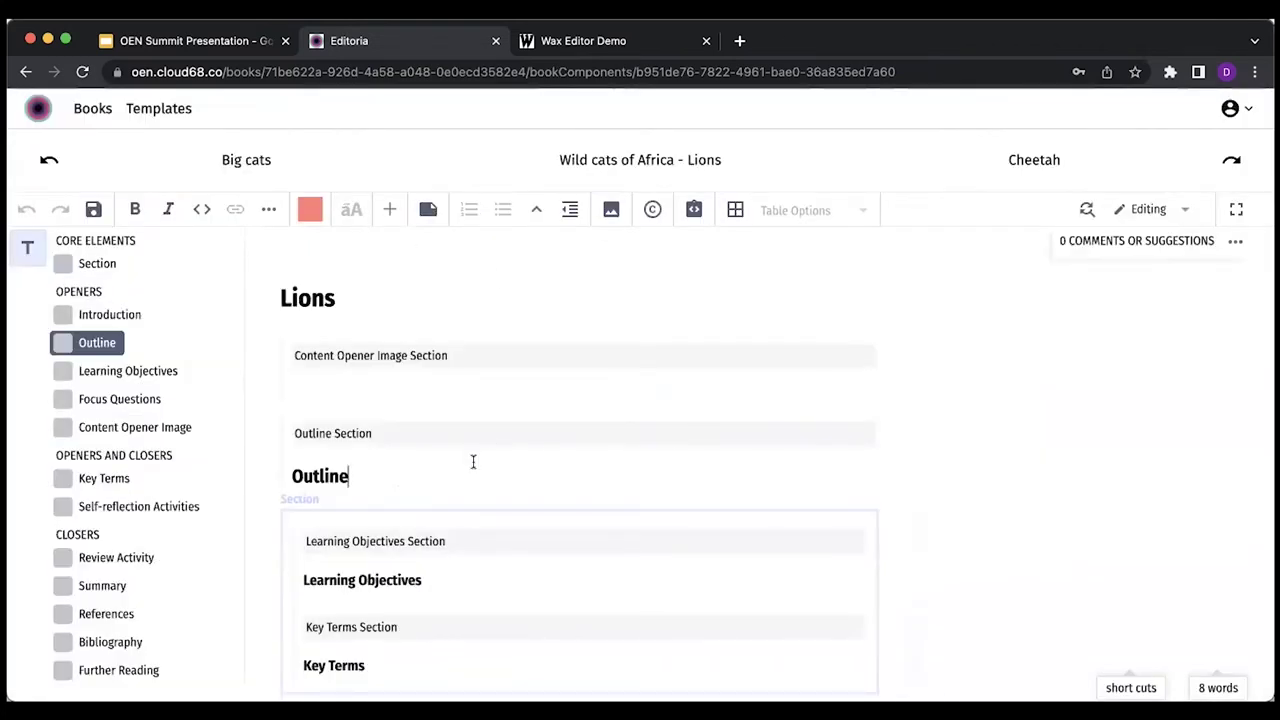
scroll(471, 458, down, 2)
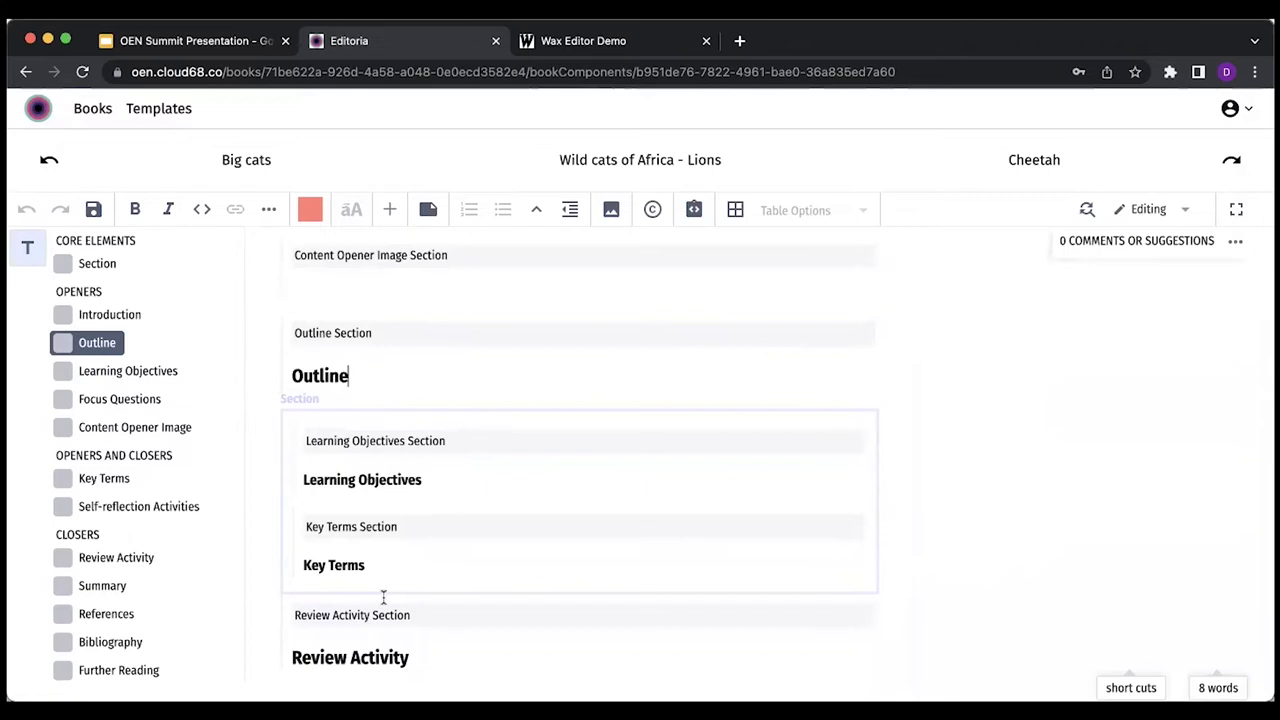
scroll(383, 597, down, 1)
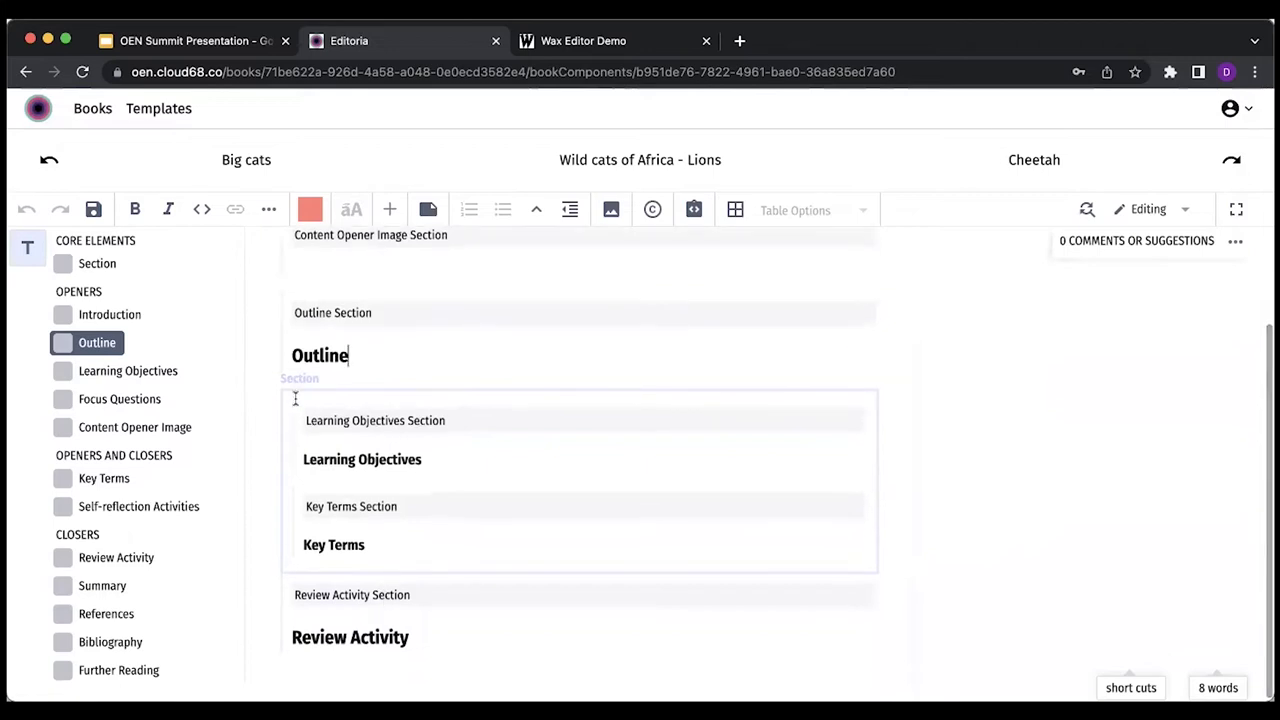
click(445, 460)
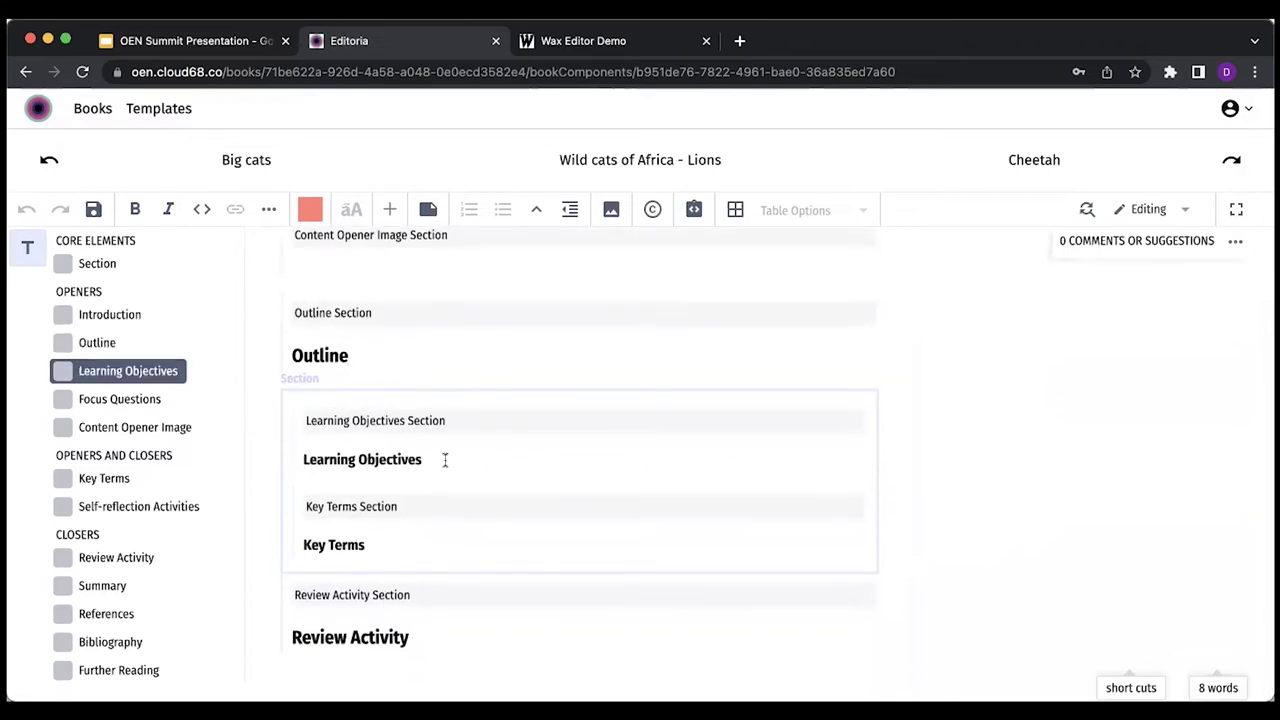
key(Return)
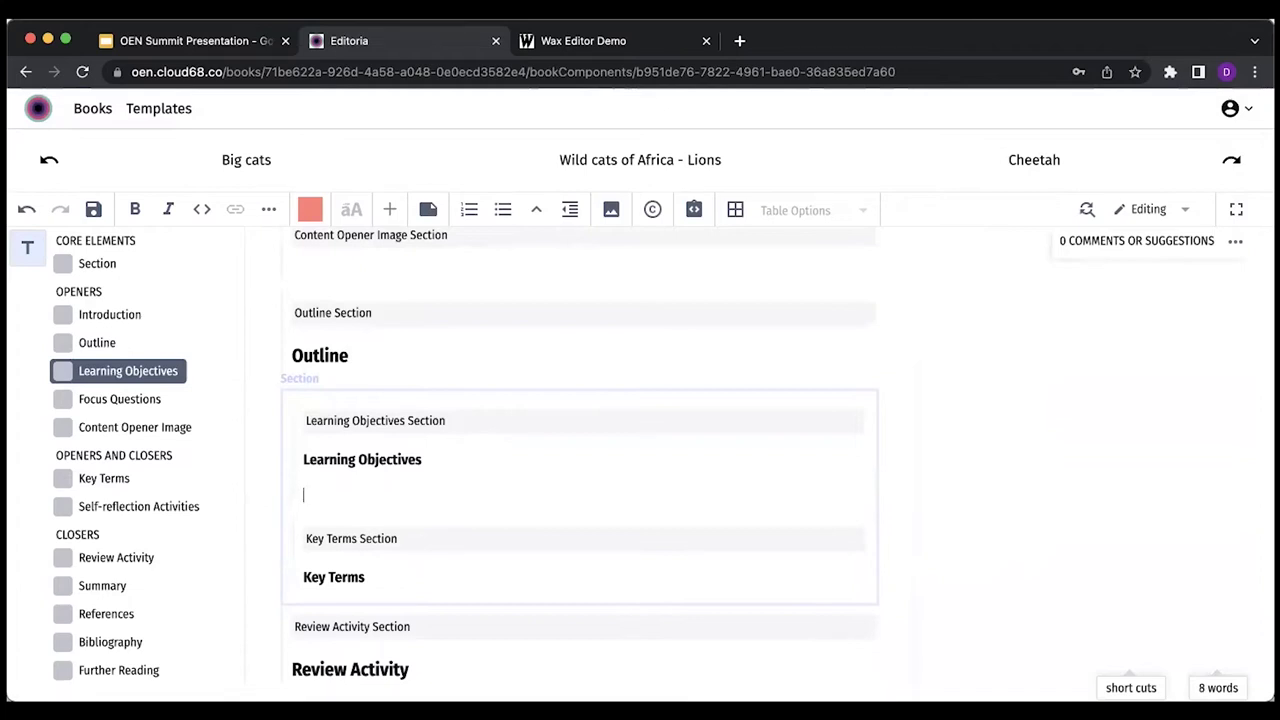
text(In this section you will learn:)
key(Return)
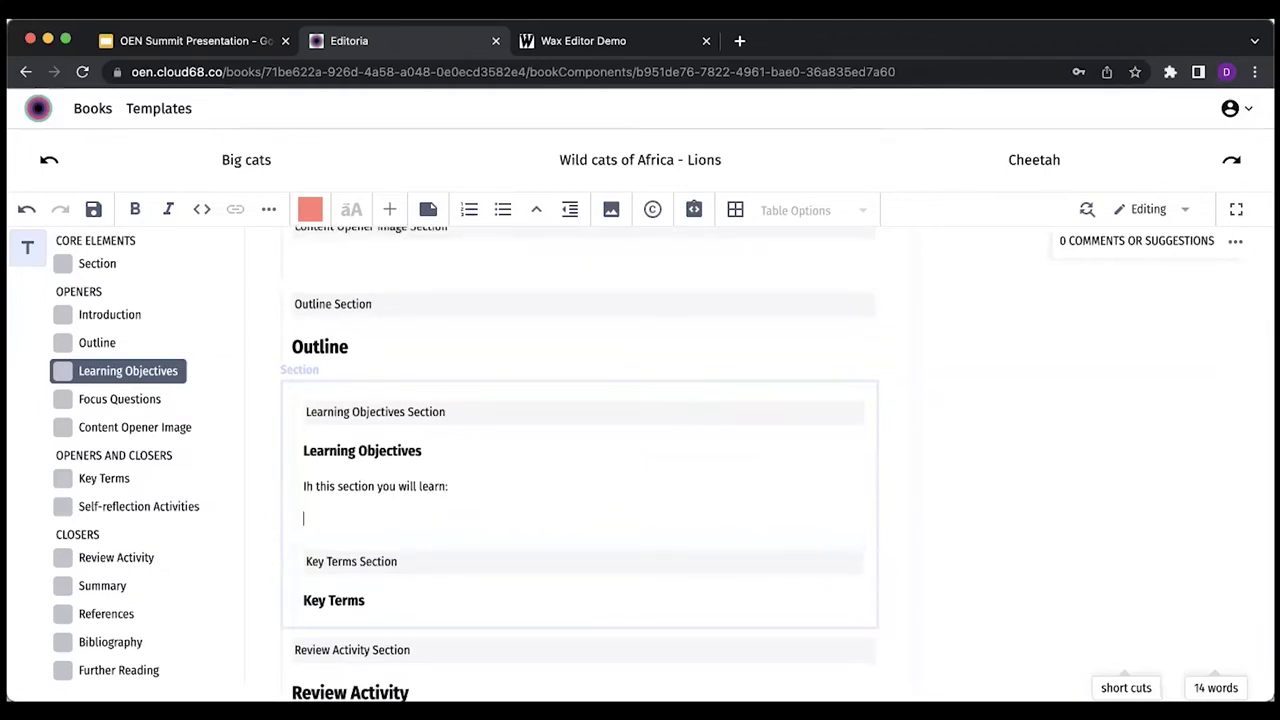
scroll(485, 495, down, 1)
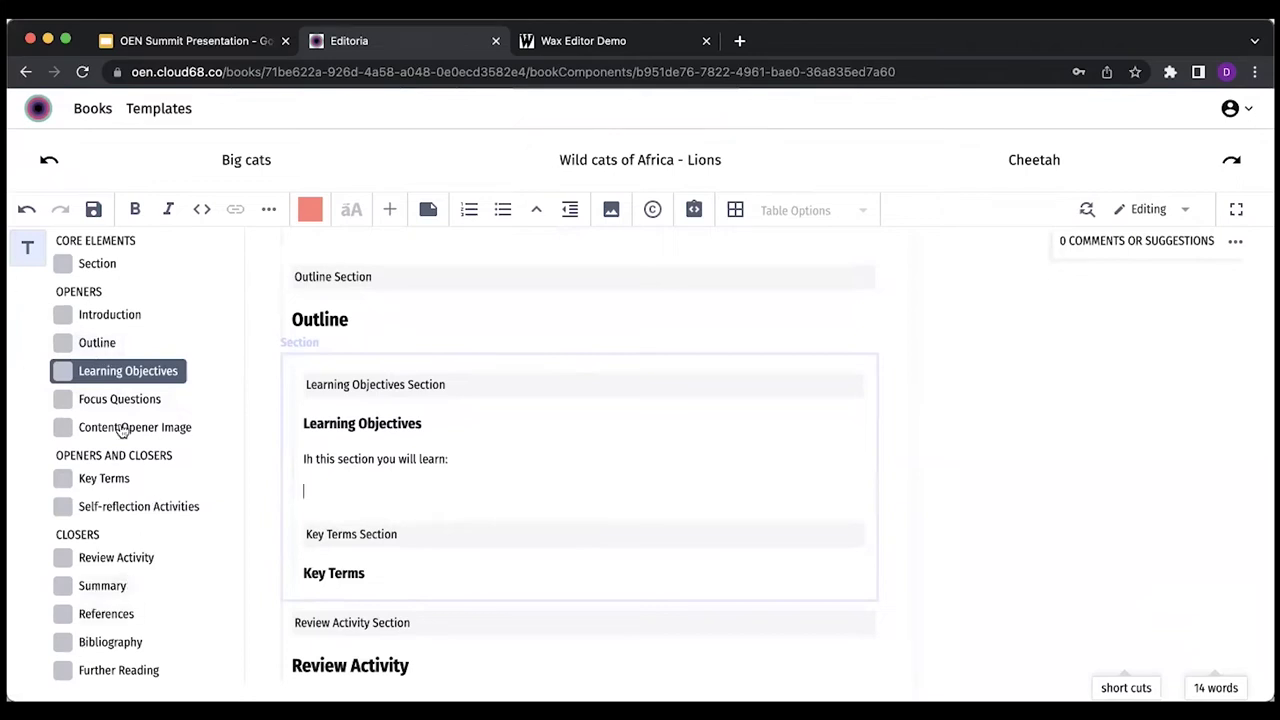
scroll(121, 428, left, 3)
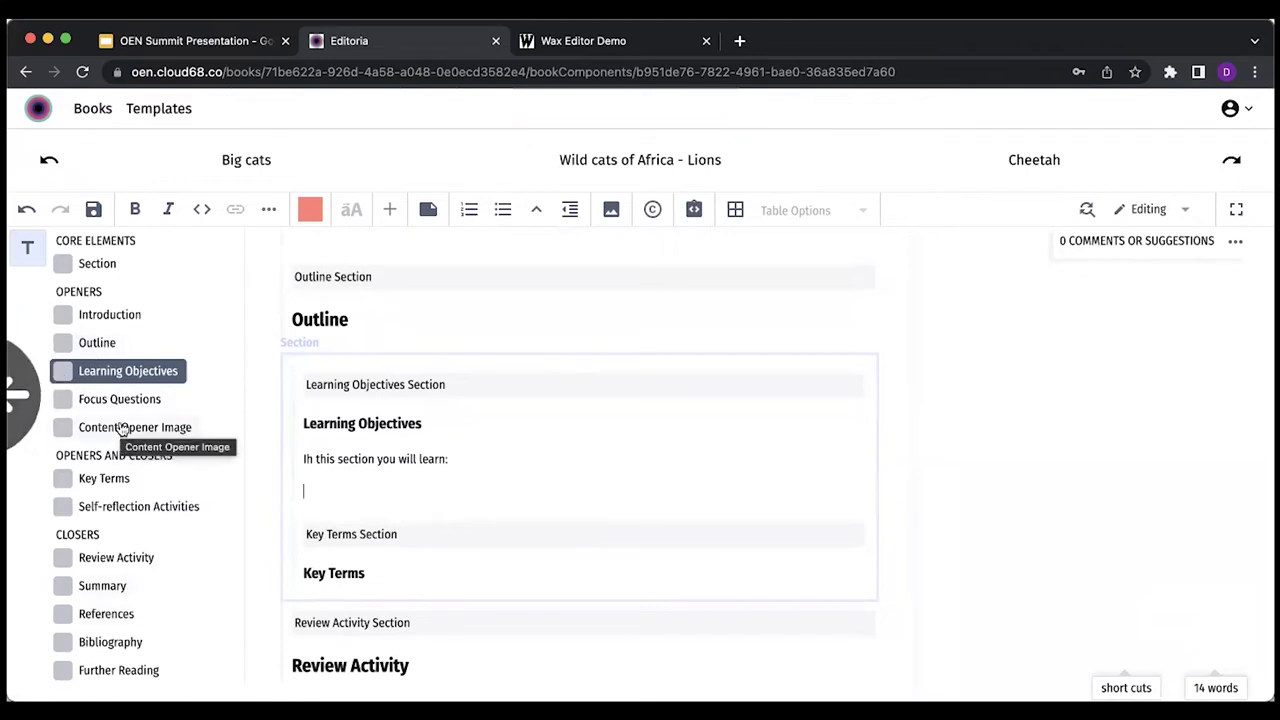
scroll(75, 612, down, 3)
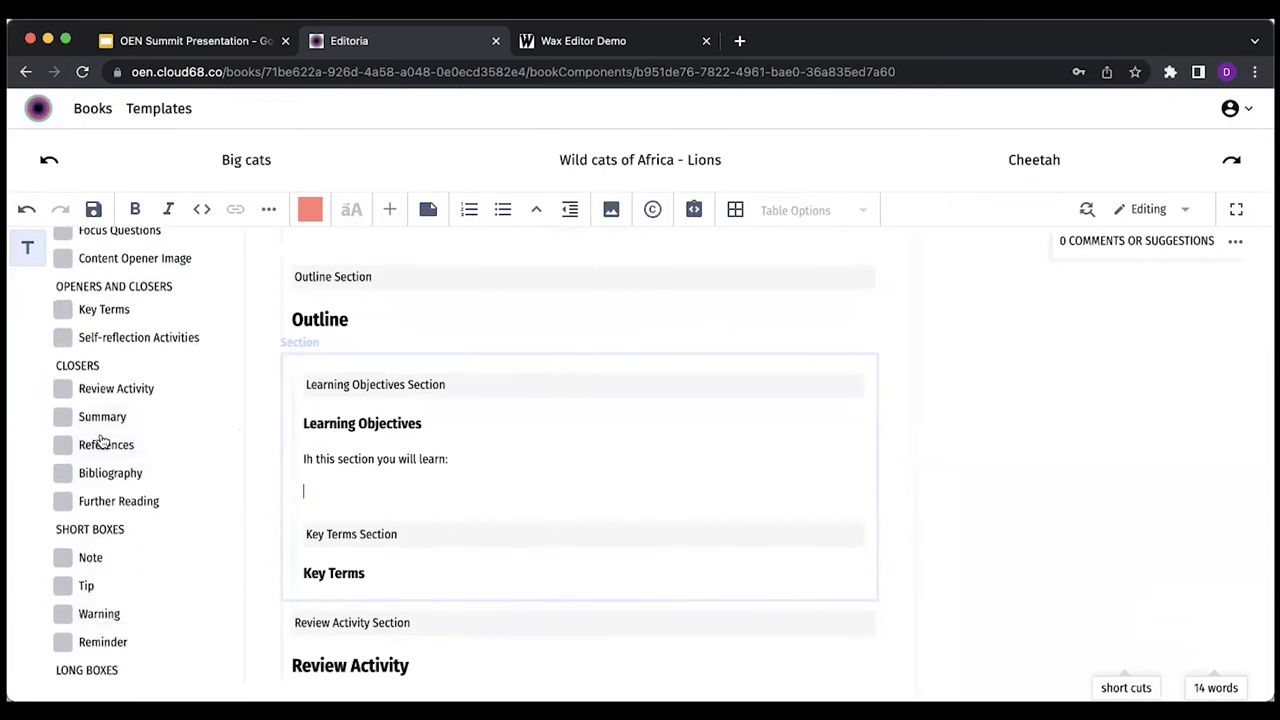
scroll(513, 470, down, 1)
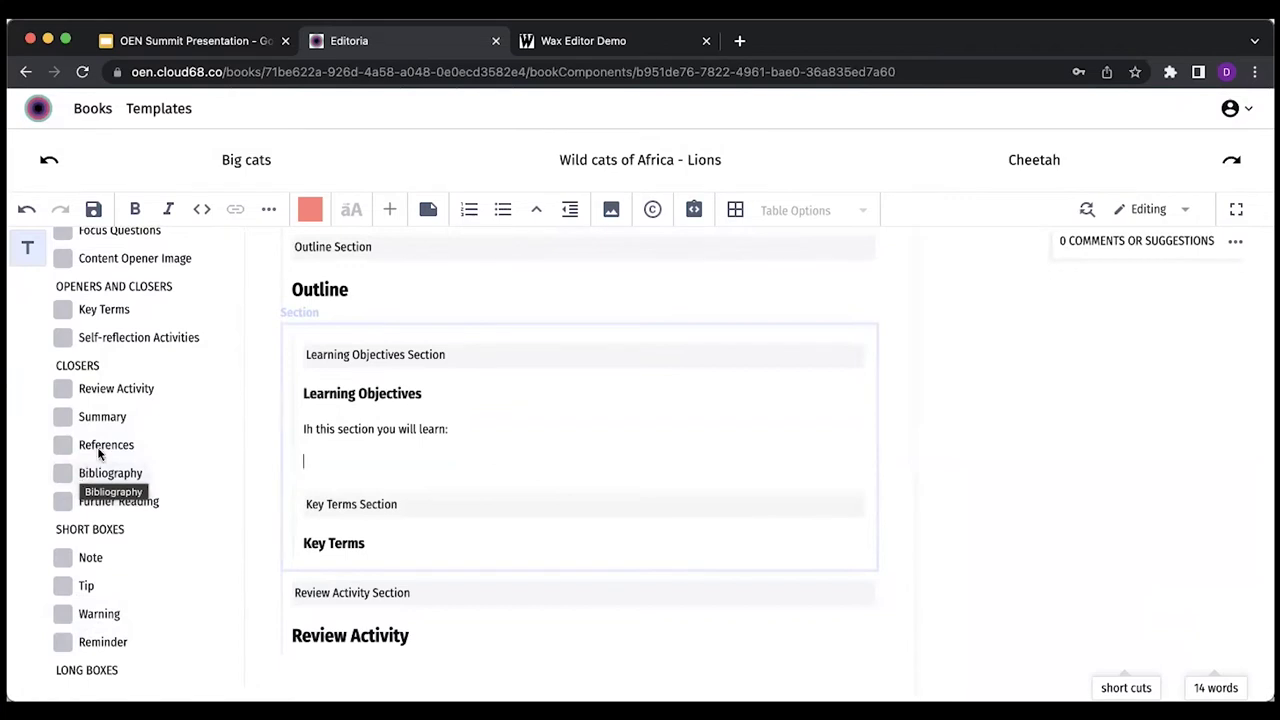
scroll(143, 335, up, 3)
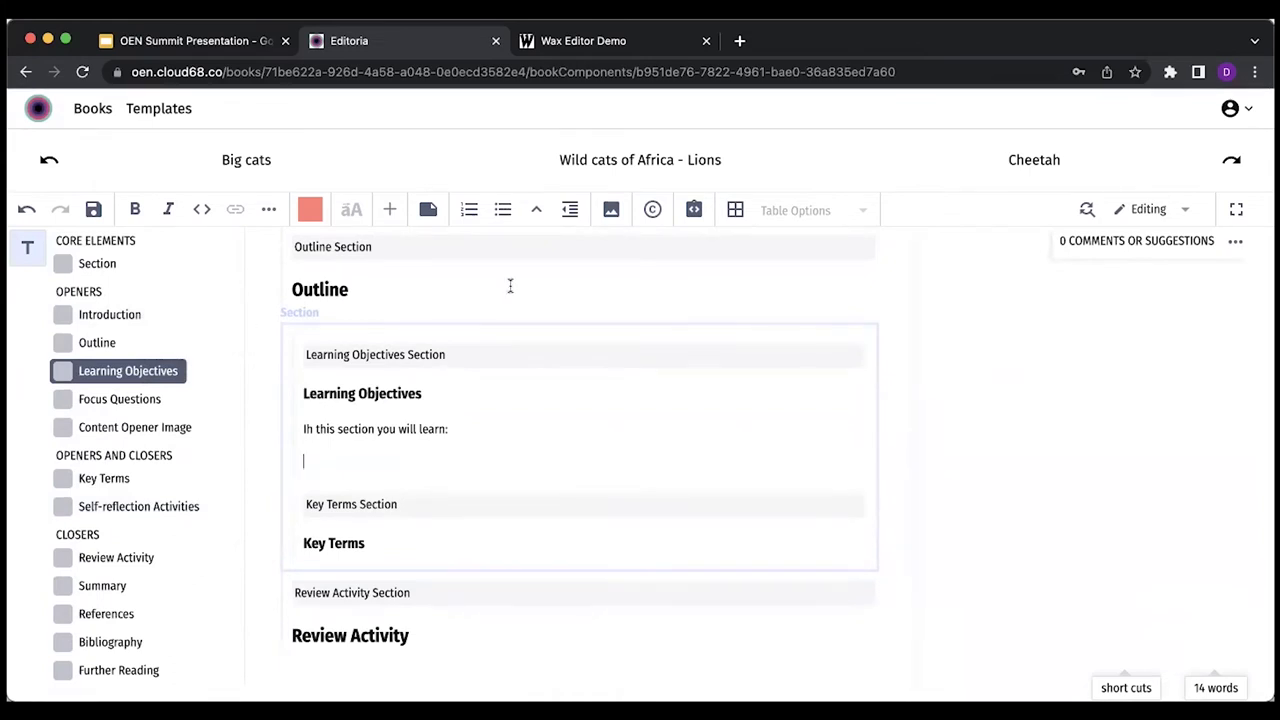
scroll(466, 497, up, 3)
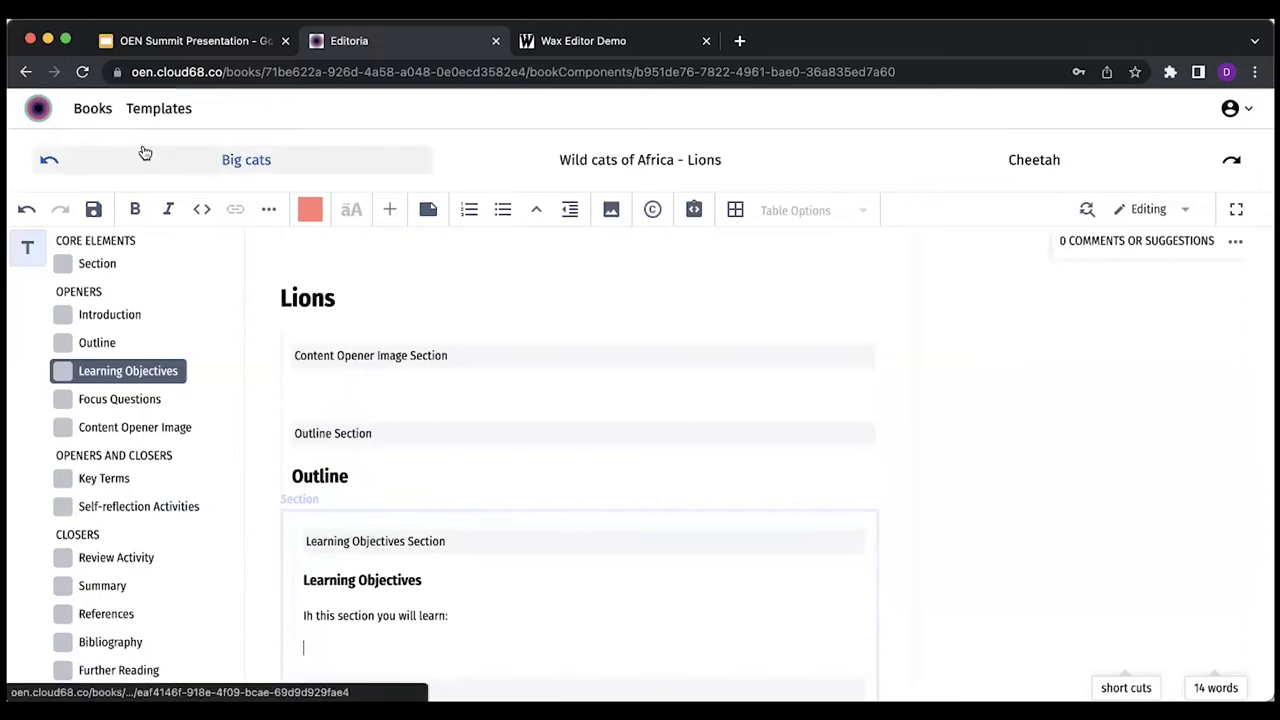
- Return to the books list and open the Step 2 outline of Introduction to Political Science
click(96, 116)
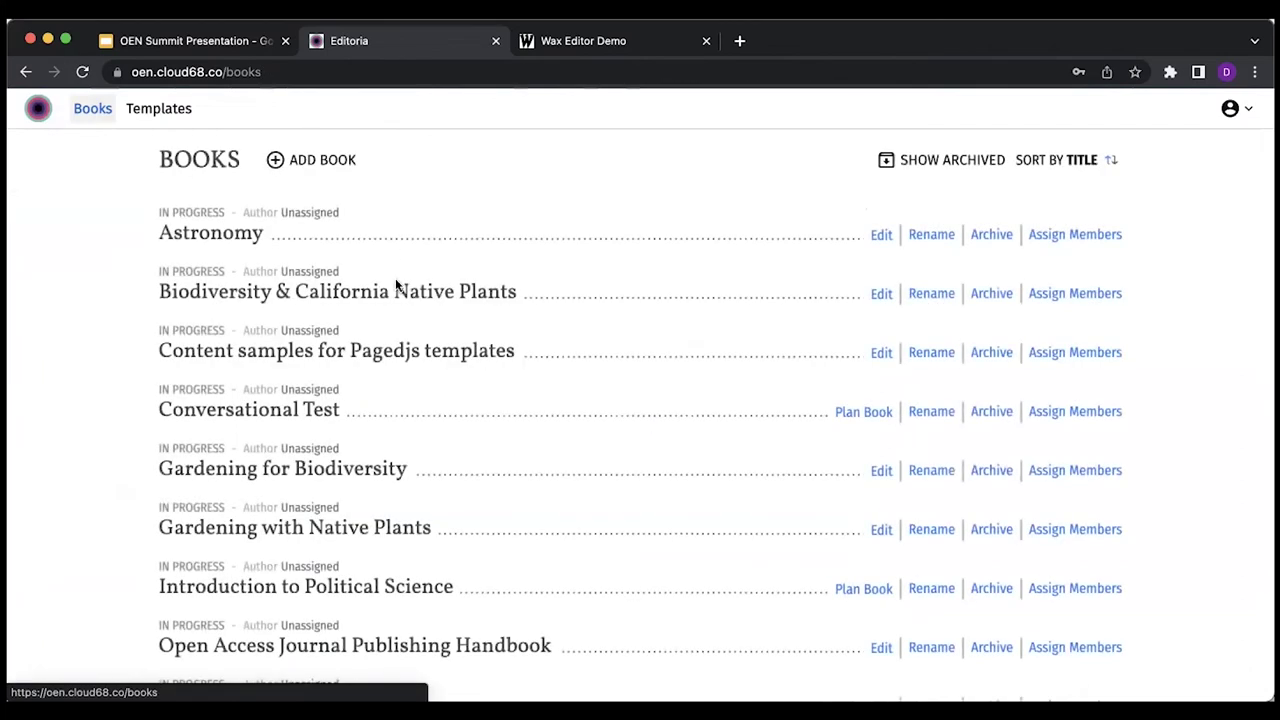
scroll(257, 400, down, 1)
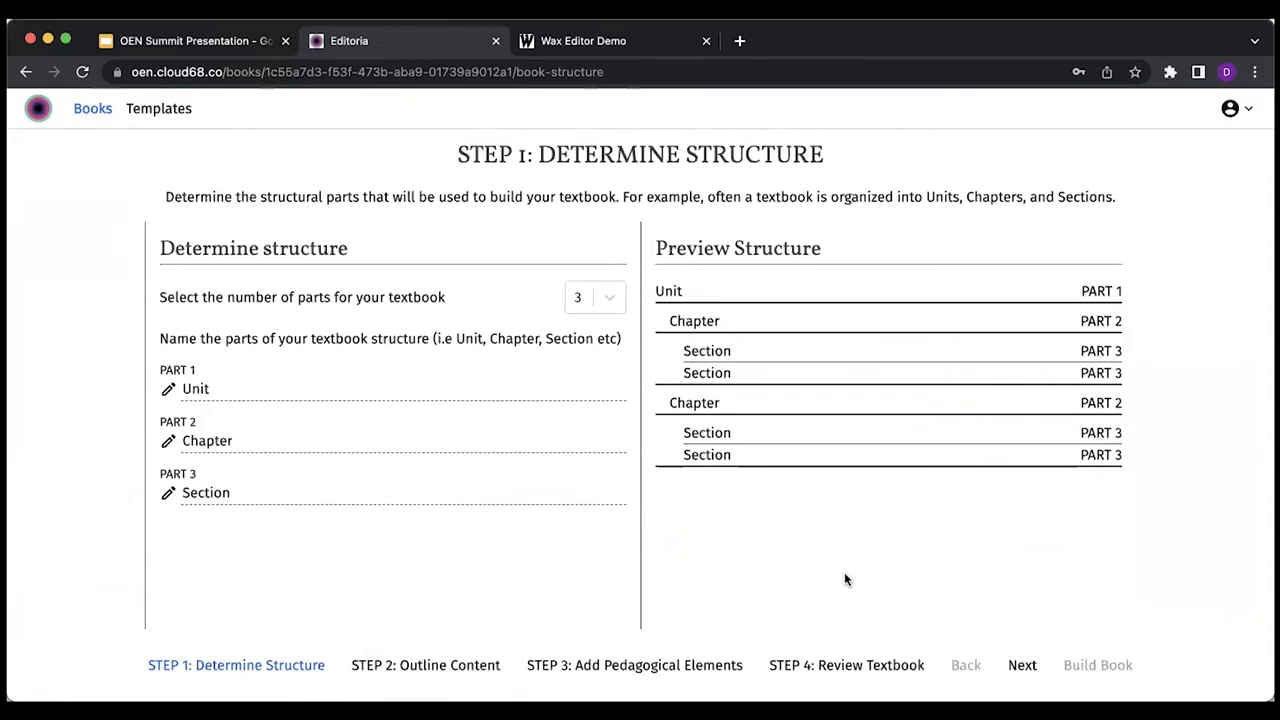
click(462, 667)
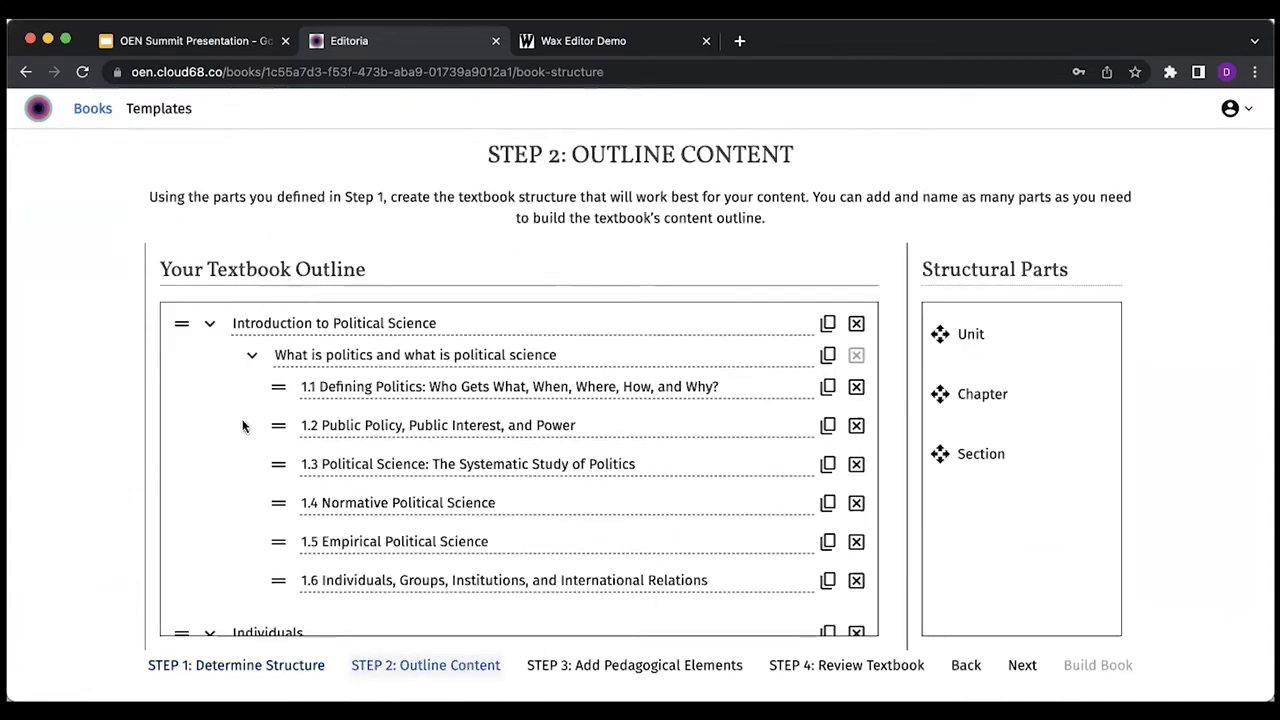
- Collapse all five outline units, then re-expand Introduction to Political Science with sections 1.1–1.6
click(210, 325)
click(210, 362)
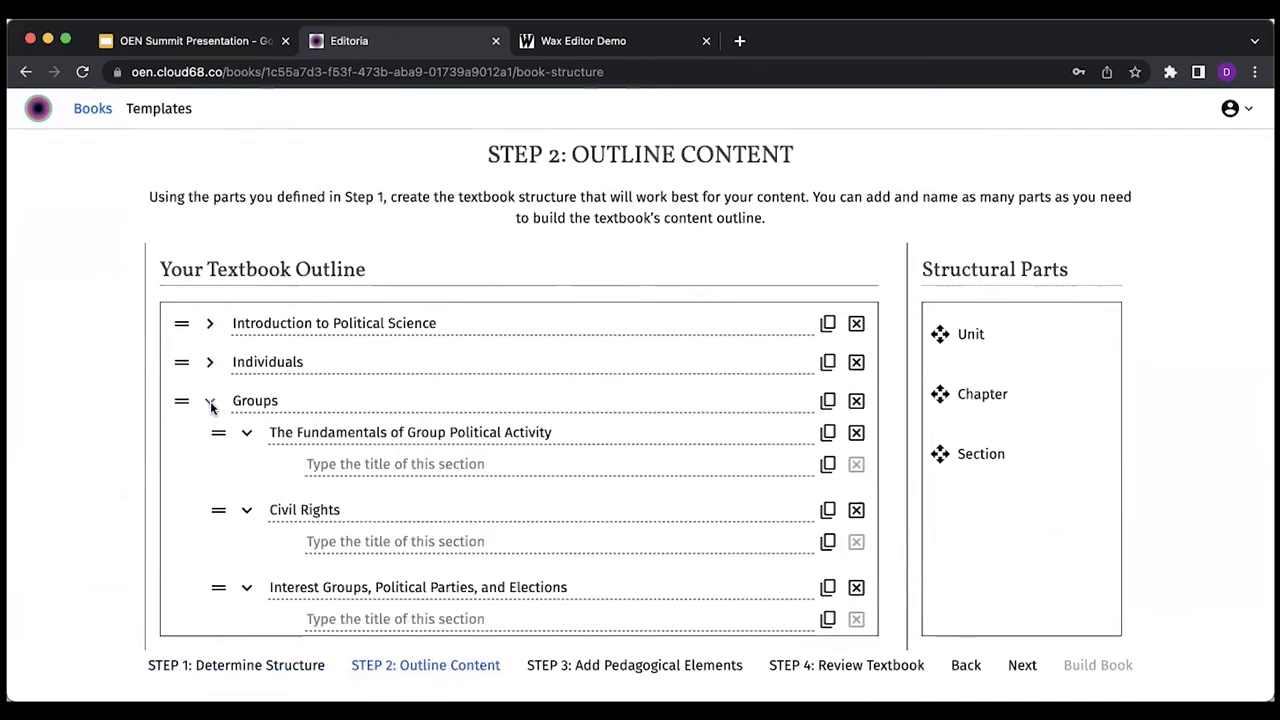
click(210, 401)
click(210, 440)
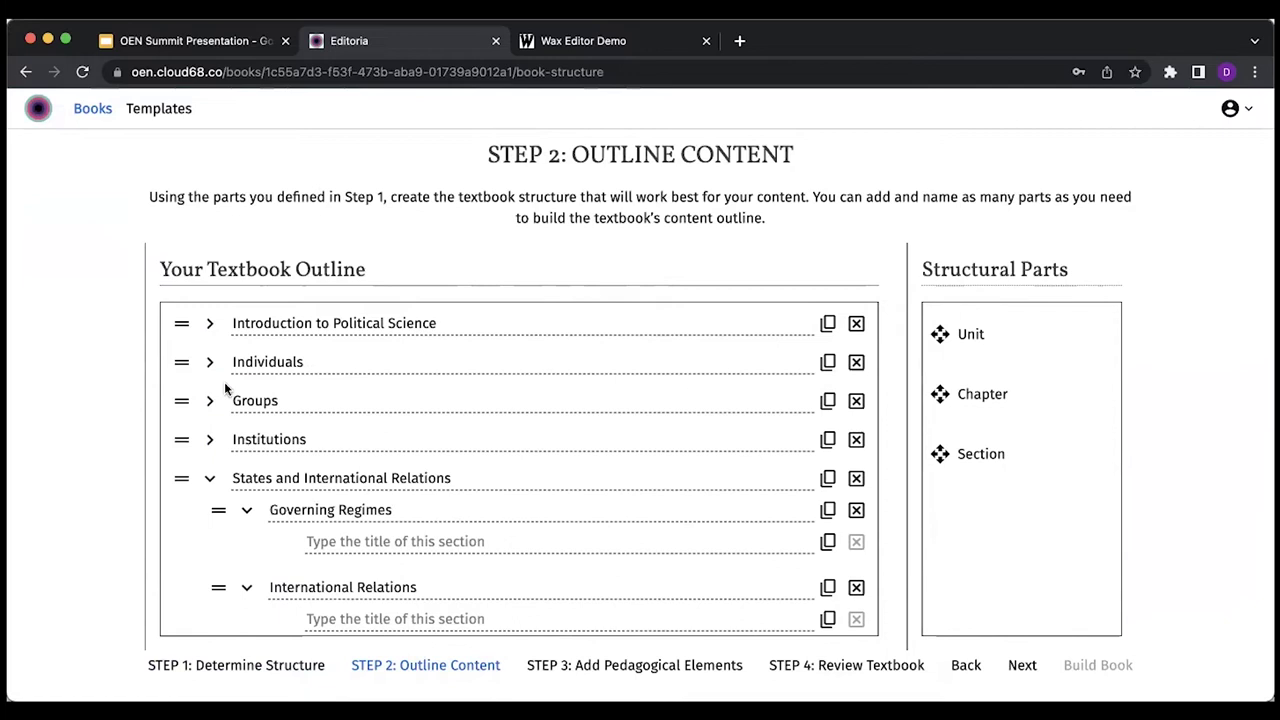
click(209, 480)
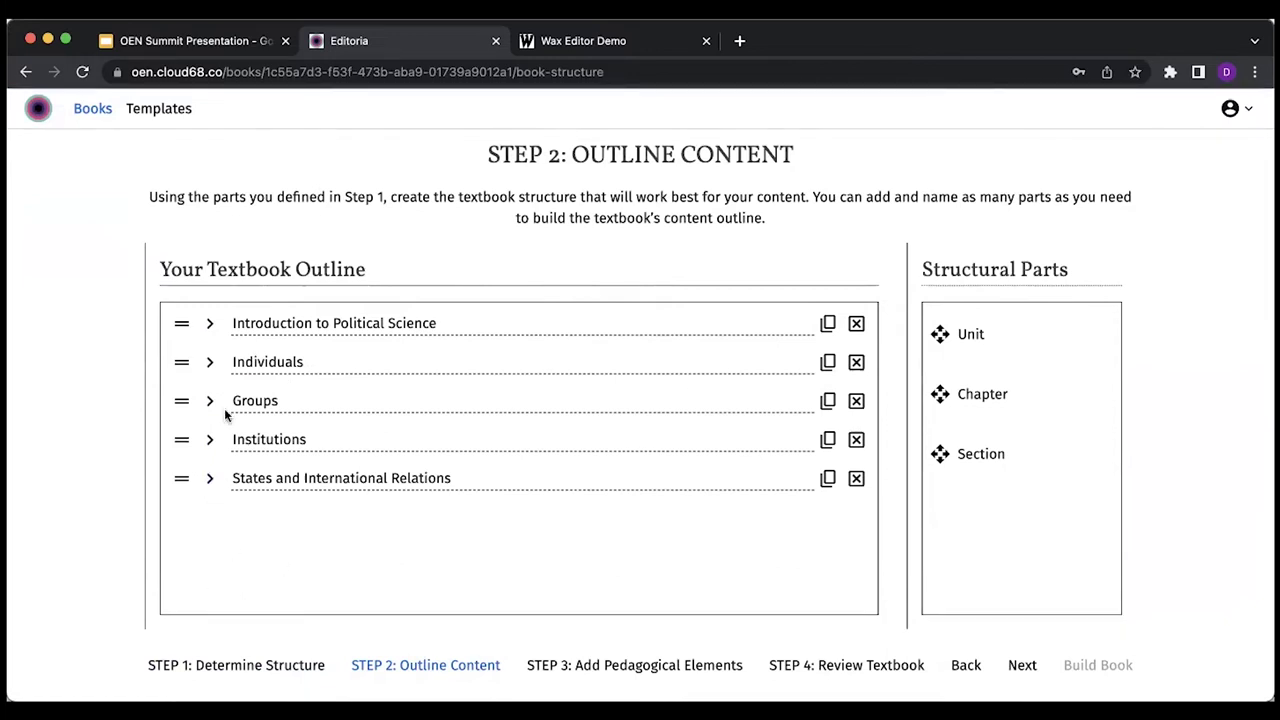
click(209, 324)
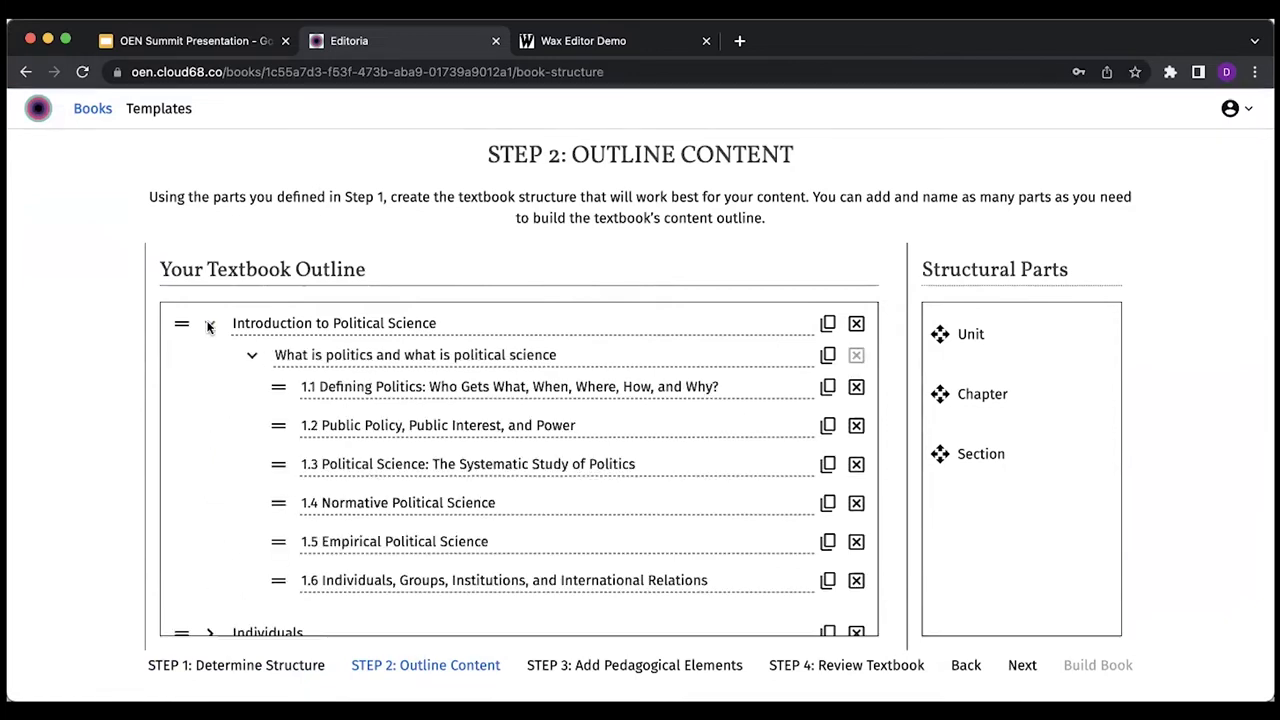
click(252, 358)
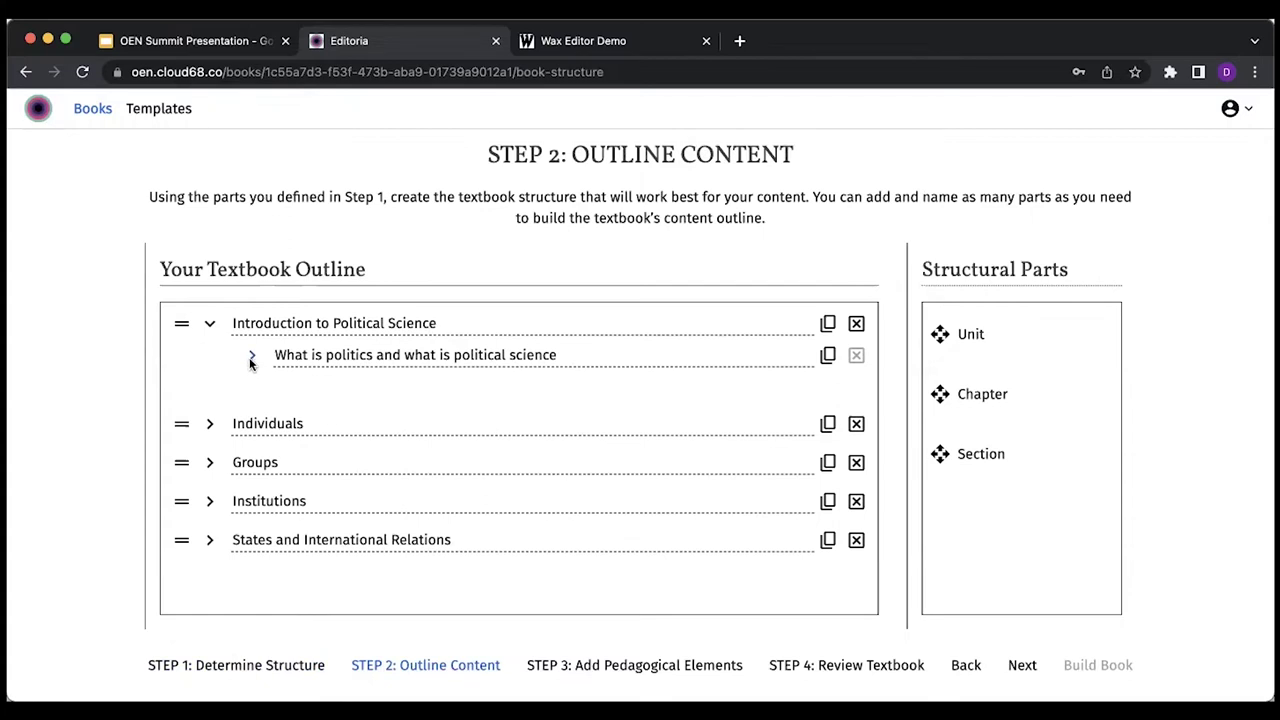
click(251, 358)
- Expand the Individuals unit and scroll through its chapters and numbered sections
scroll(326, 568, down, 3)
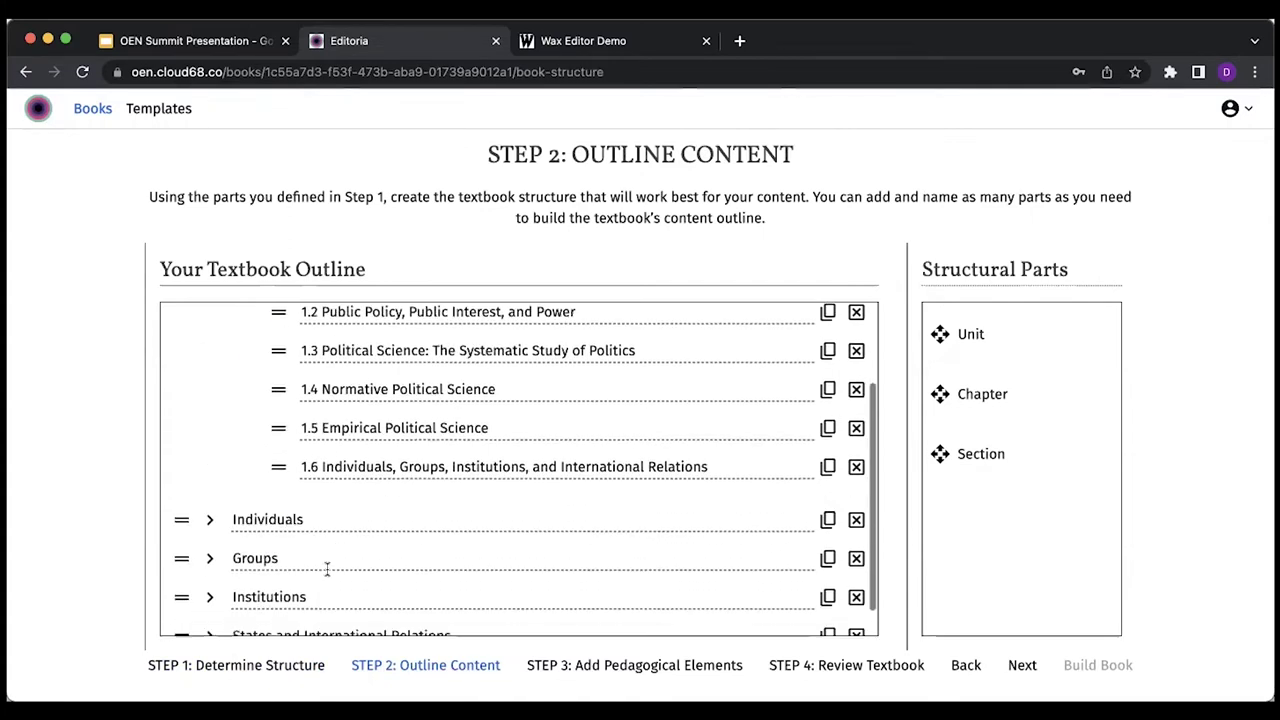
click(209, 516)
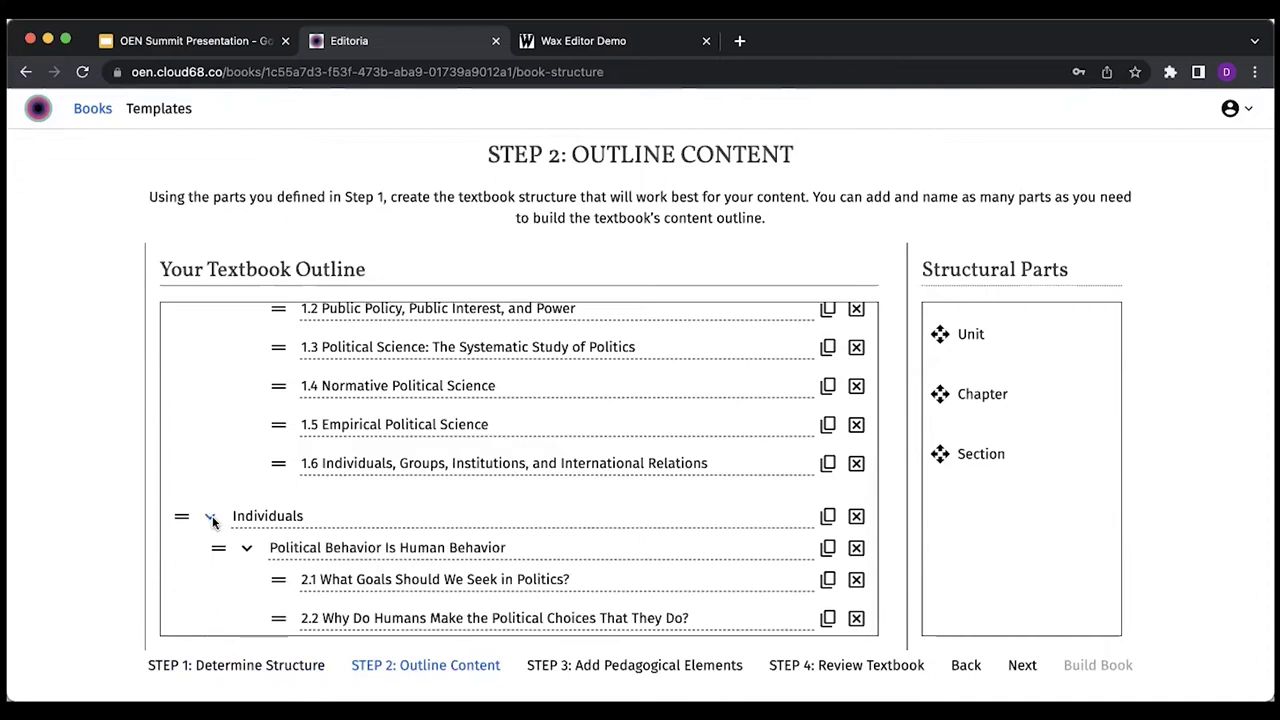
scroll(212, 522, down, 2)
scroll(213, 520, down, 2)
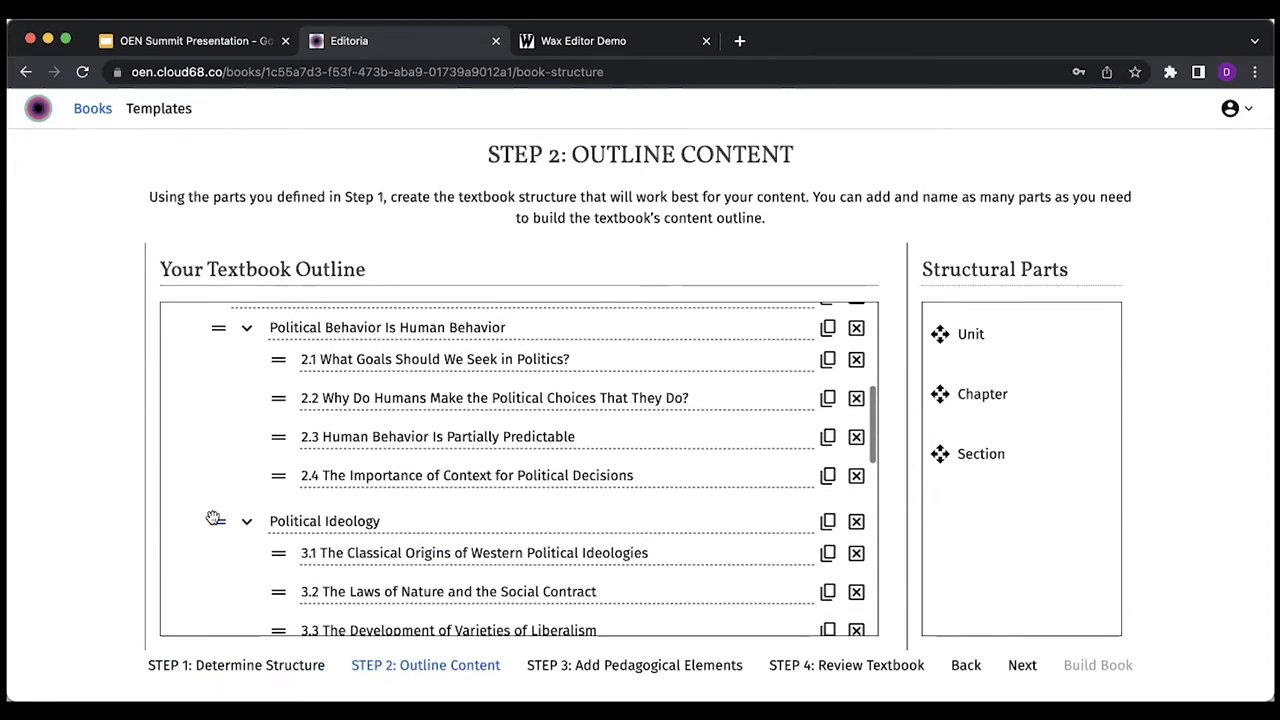
scroll(247, 527, down, 8)
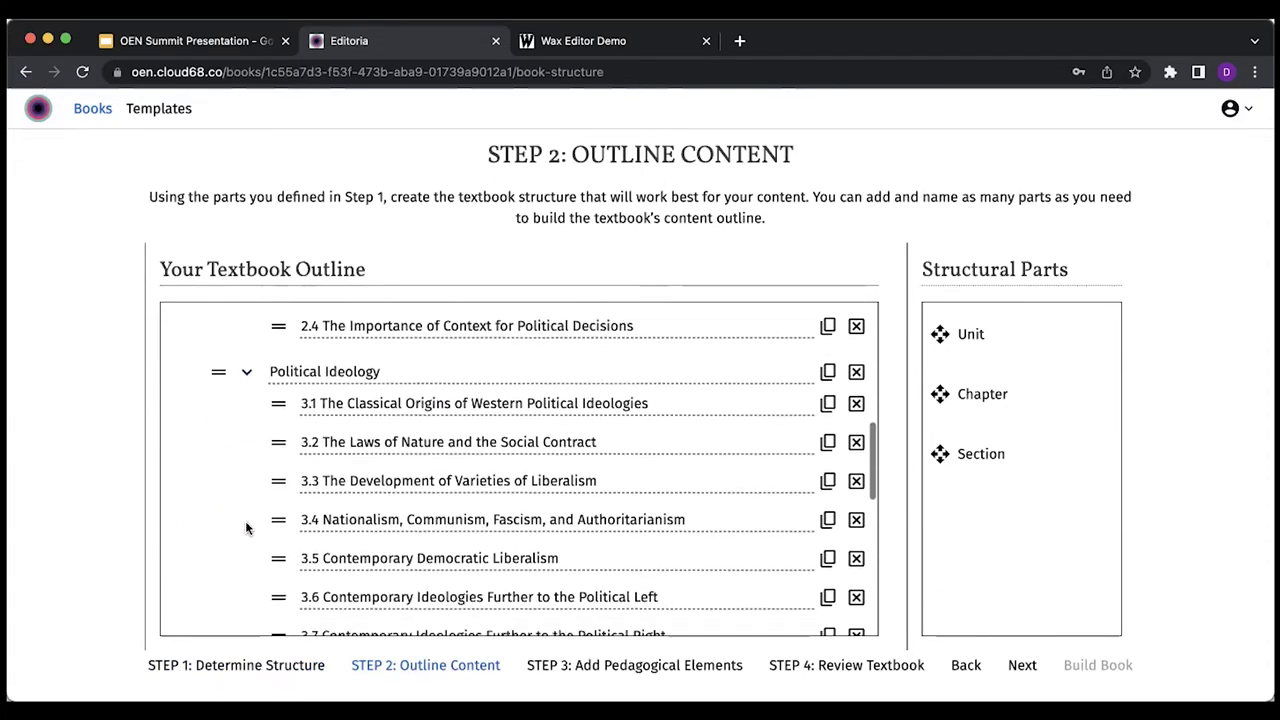
scroll(247, 527, down, 5)
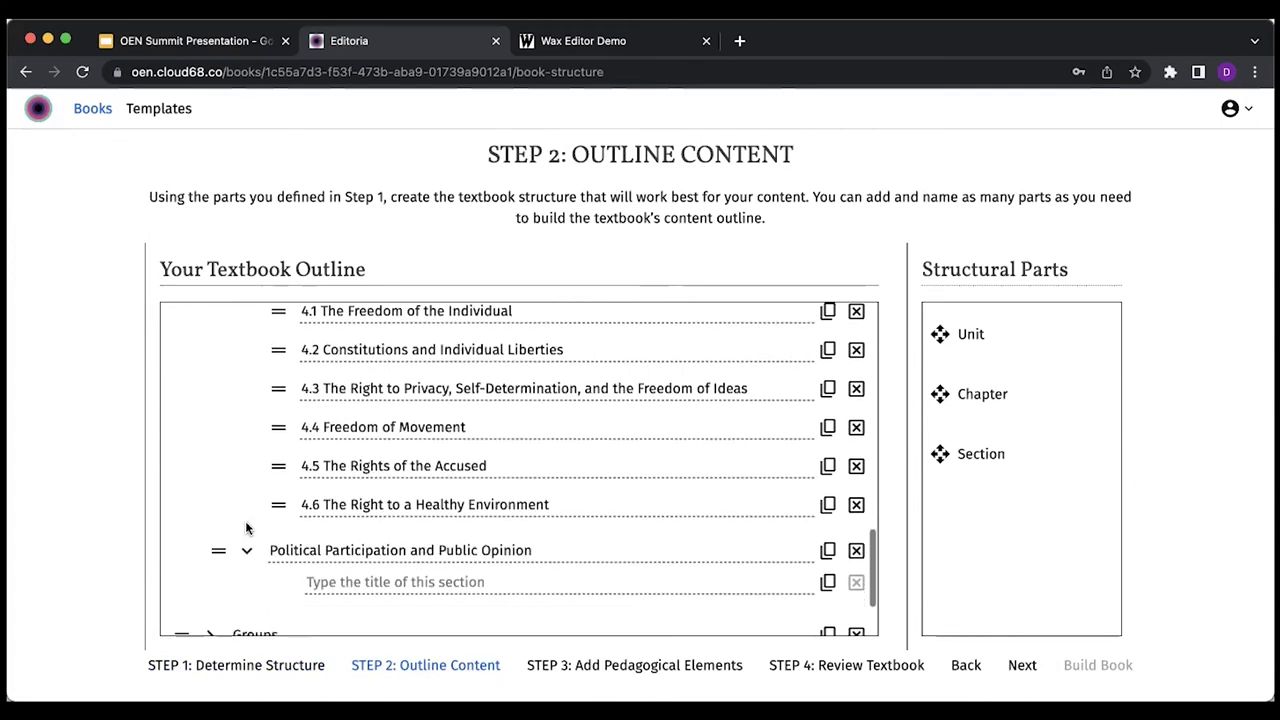
click(661, 668)
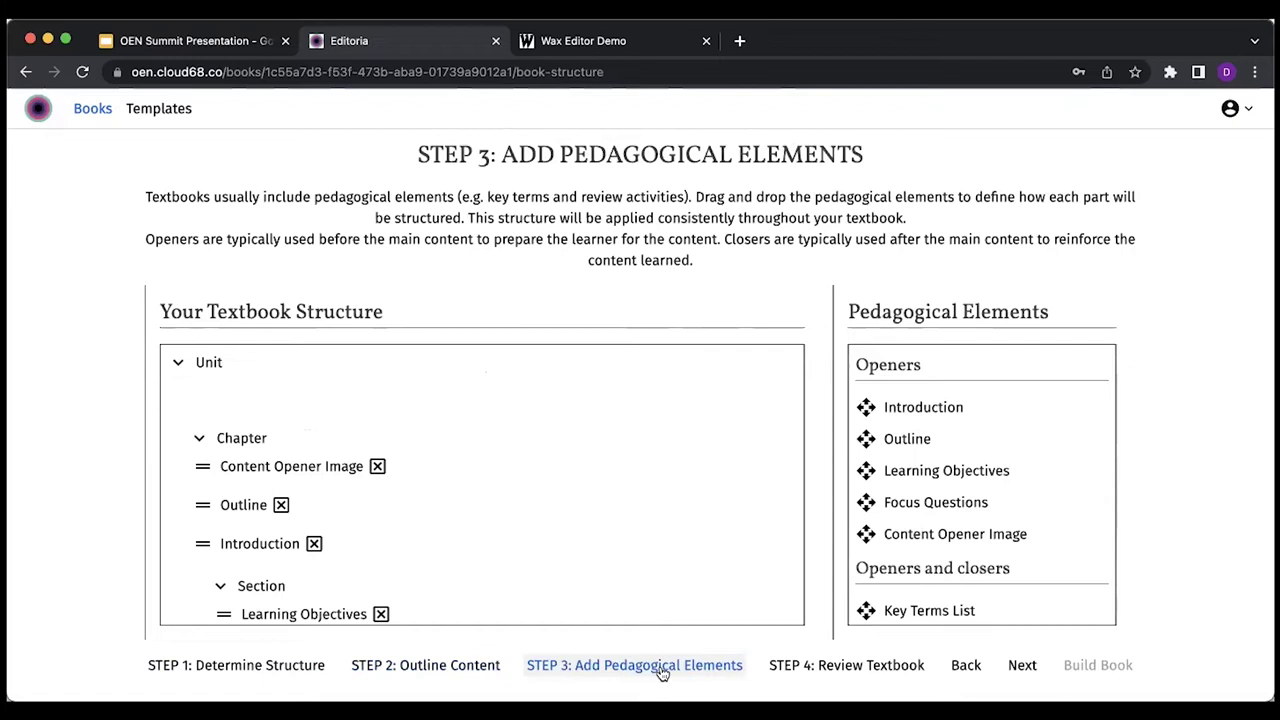
scroll(483, 512, down, 1)
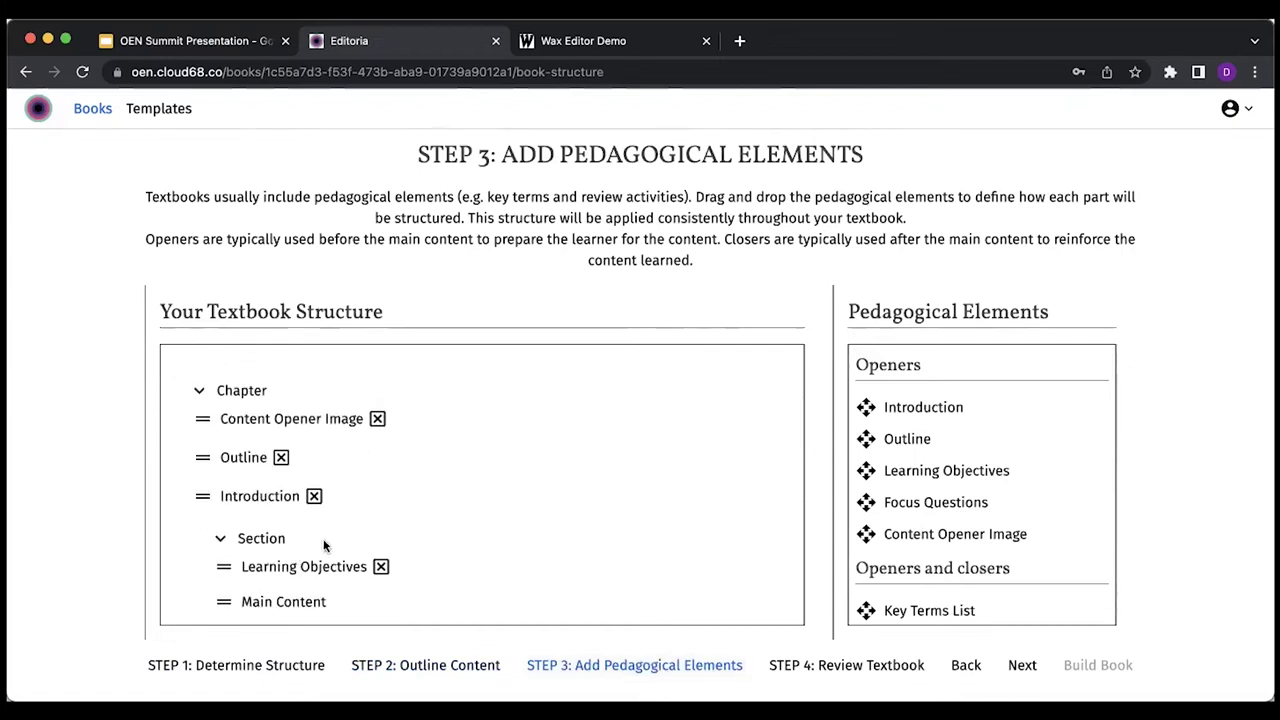
scroll(320, 573, up, 1)
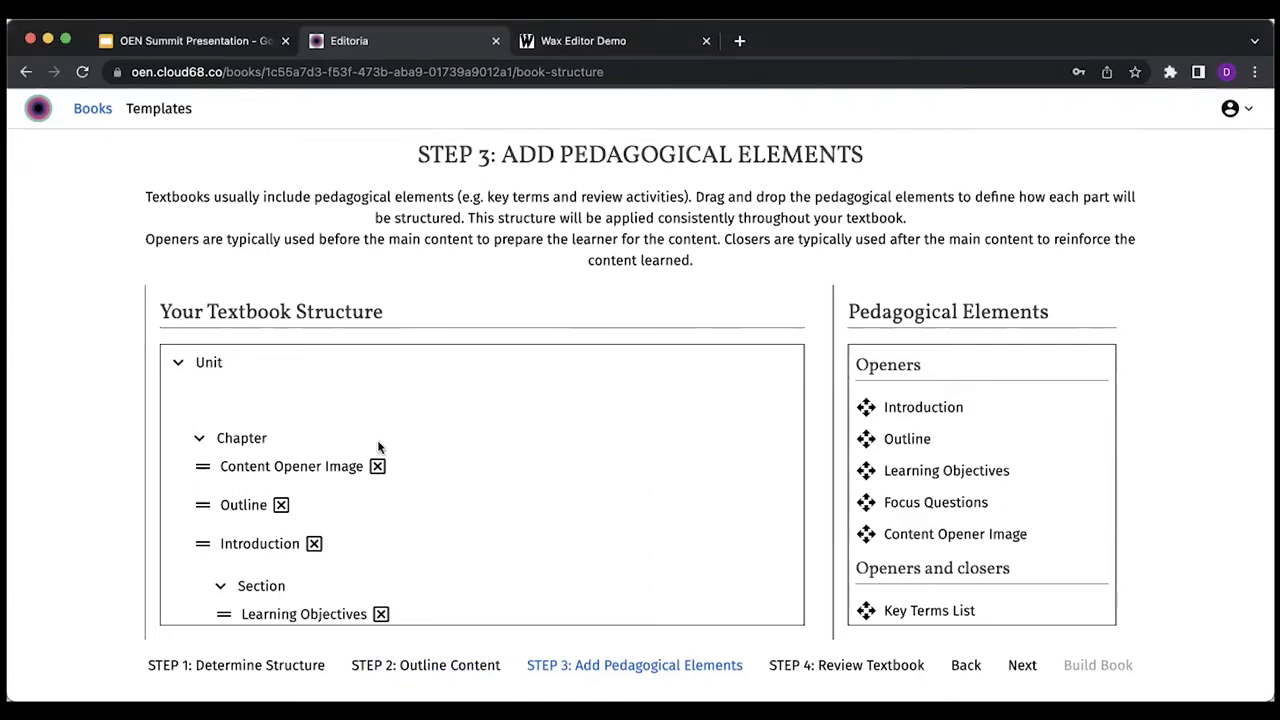
scroll(184, 432, down, 1)
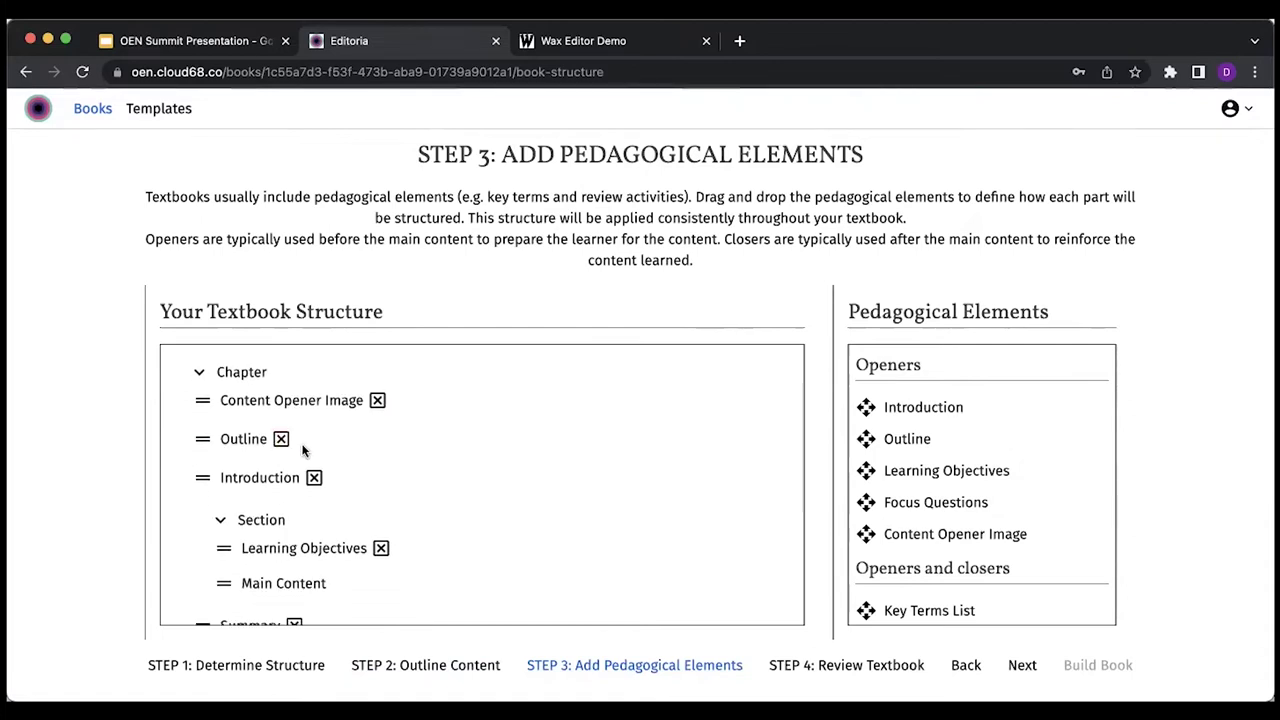
scroll(431, 434, down, 1)
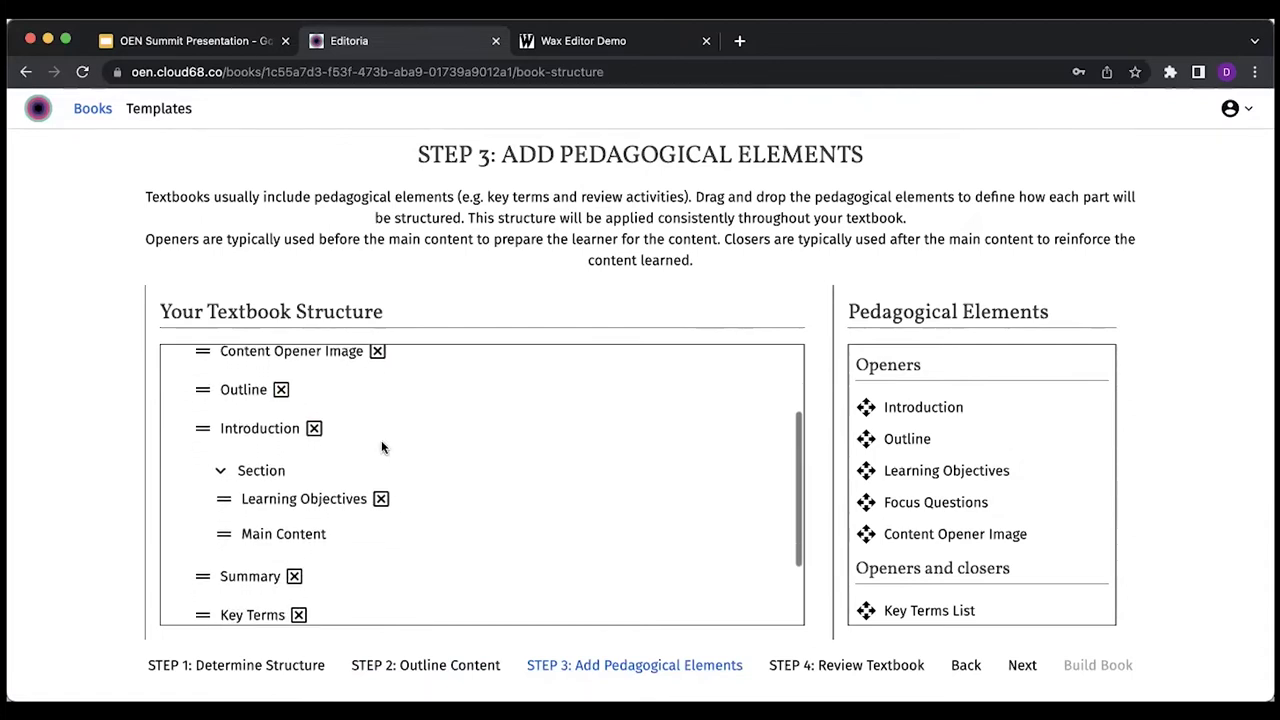
scroll(335, 522, down, 2)
scroll(334, 522, down, 1)
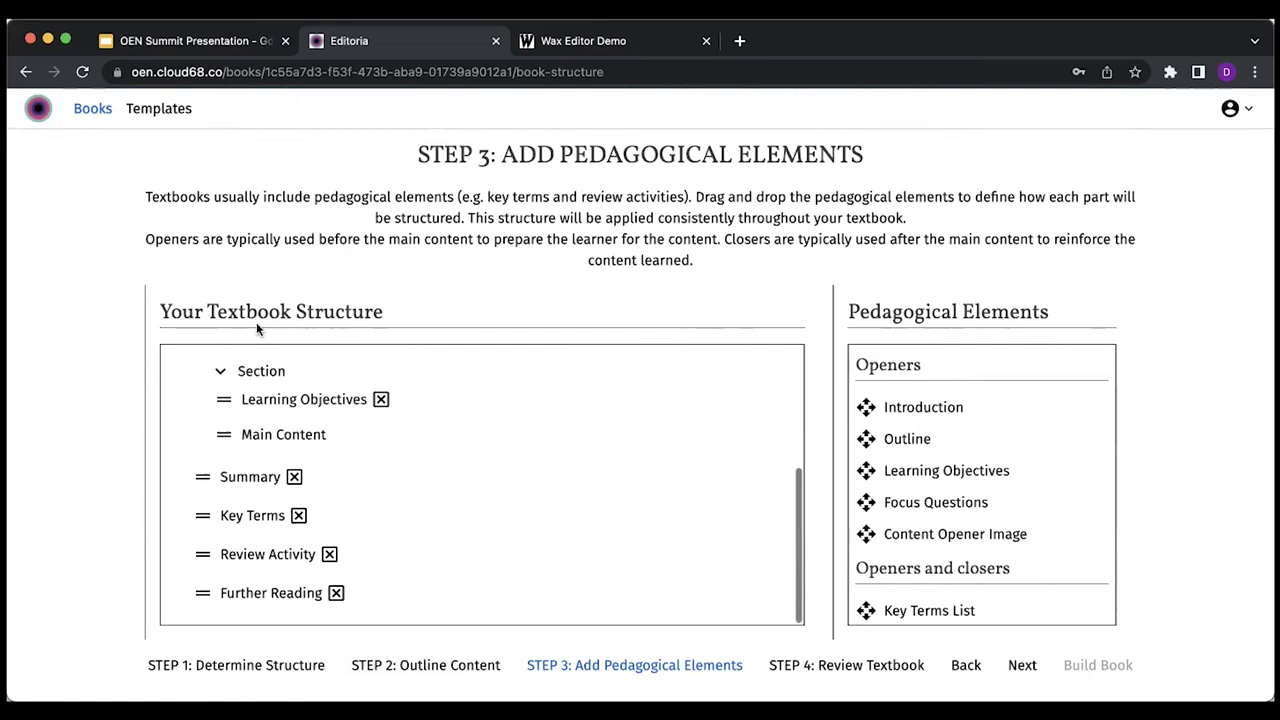
scroll(290, 477, up, 4)
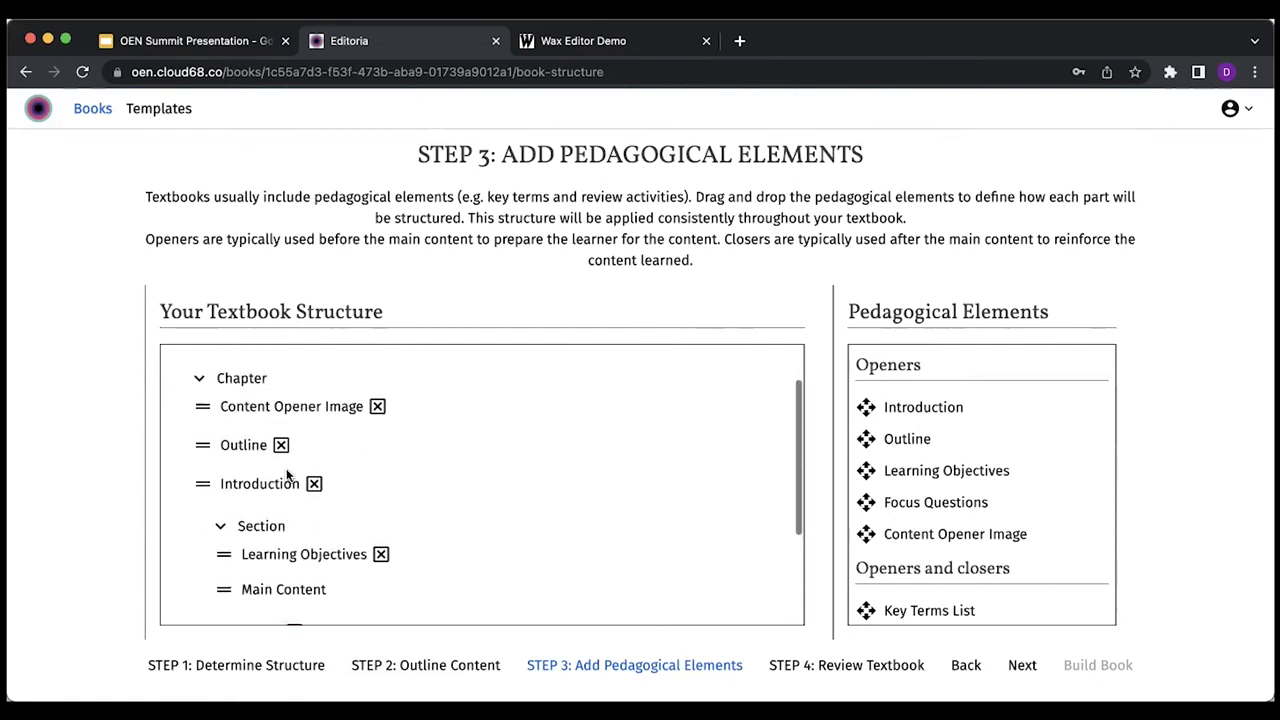
- Scroll through the Step 4 outline, then build the Introduction to Political Science book
click(789, 675)
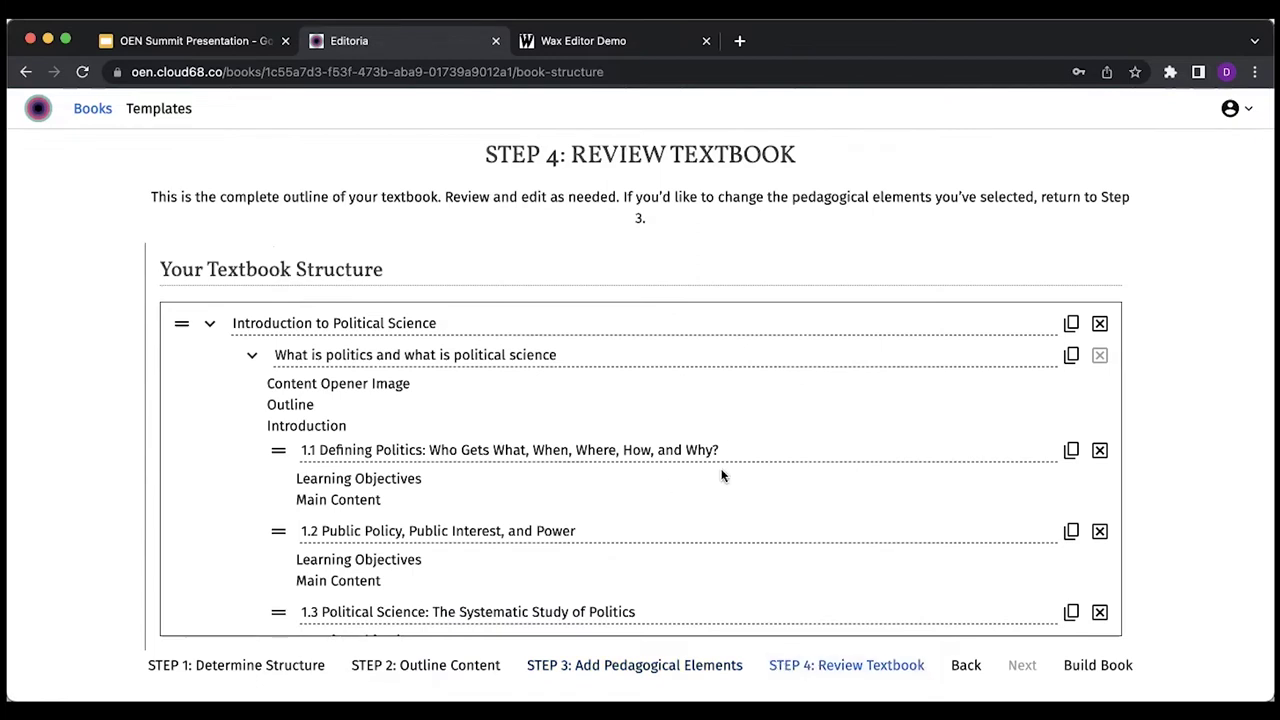
scroll(722, 475, down, 10)
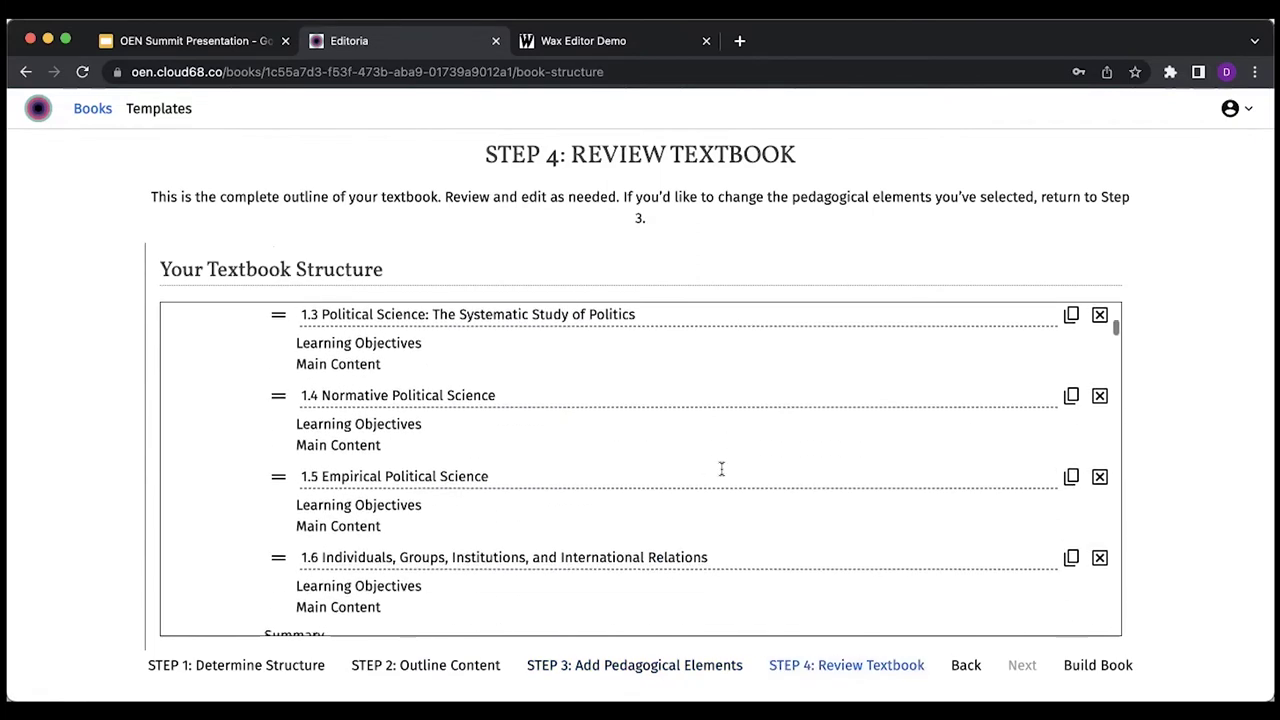
scroll(721, 470, down, 5)
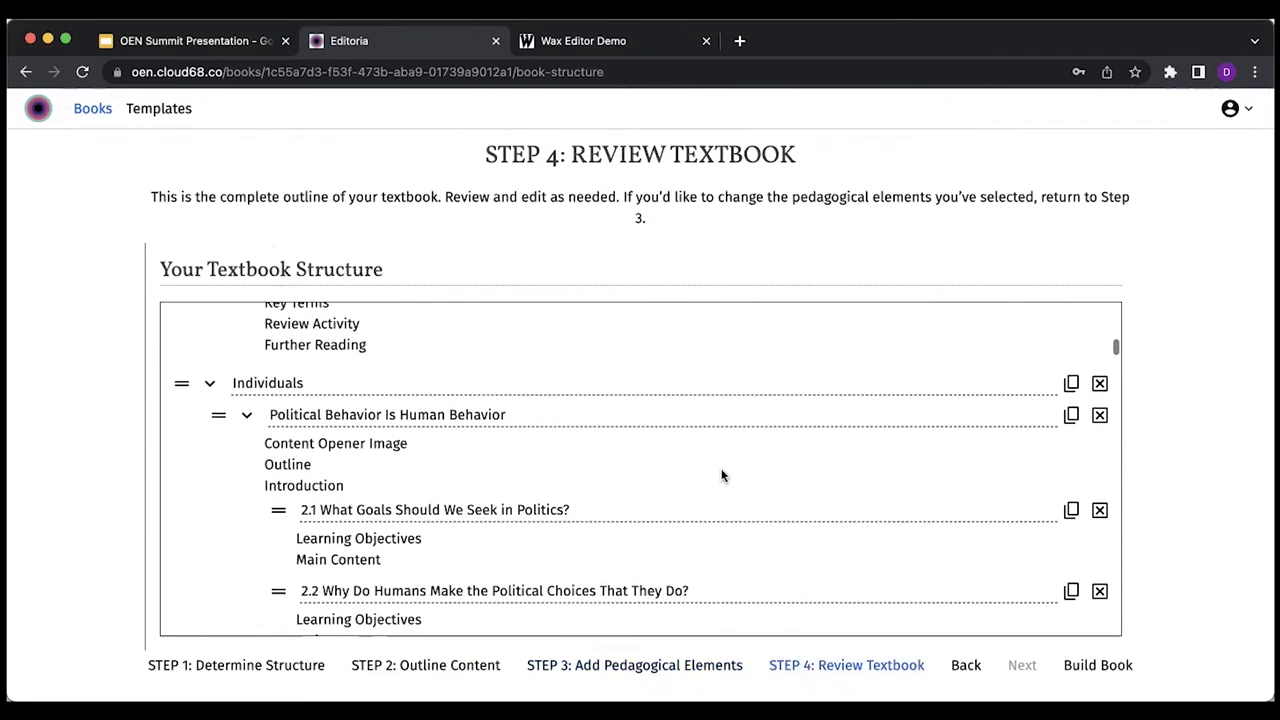
scroll(722, 475, down, 3)
scroll(722, 475, down, 7)
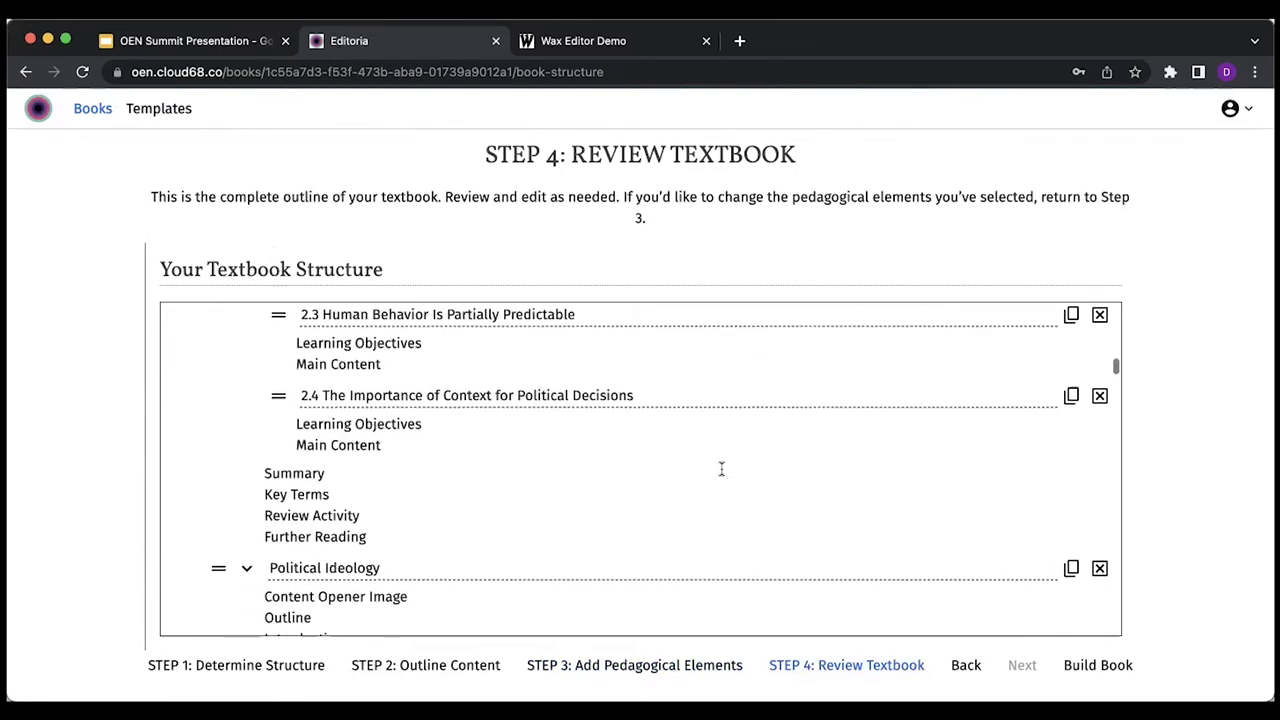
scroll(722, 475, down, 8)
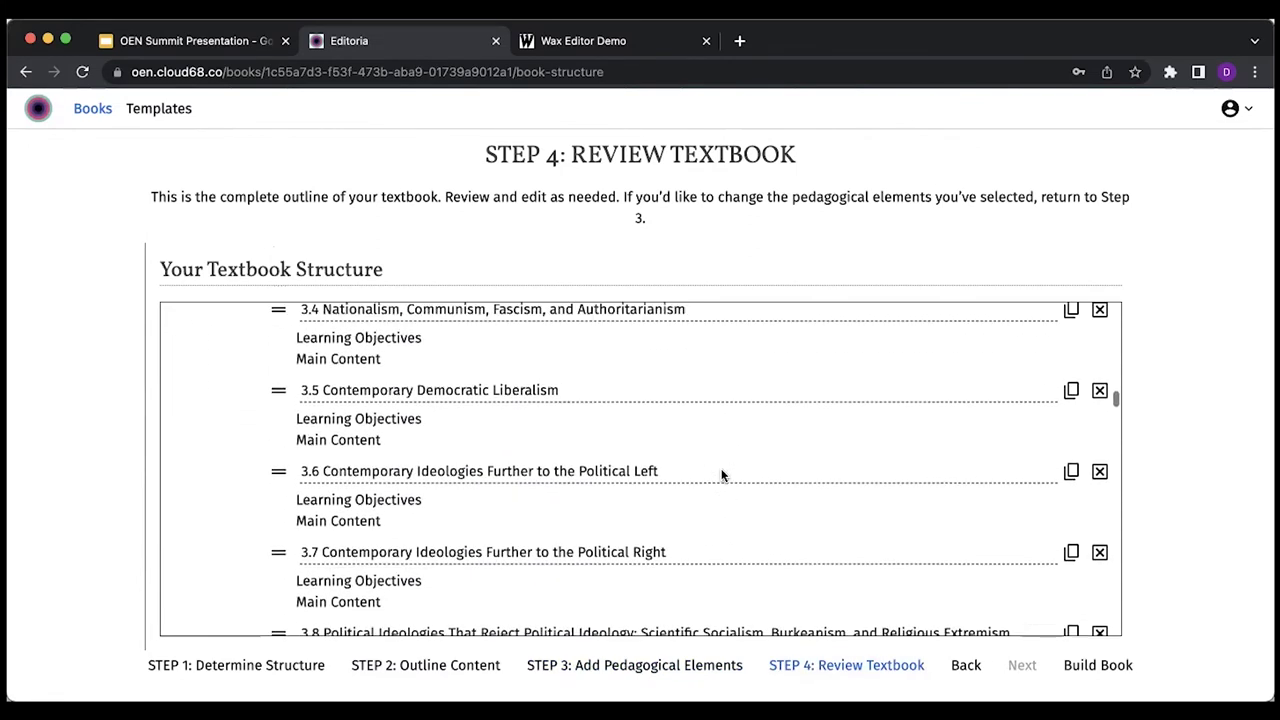
scroll(722, 475, up, 9)
scroll(722, 475, up, 10)
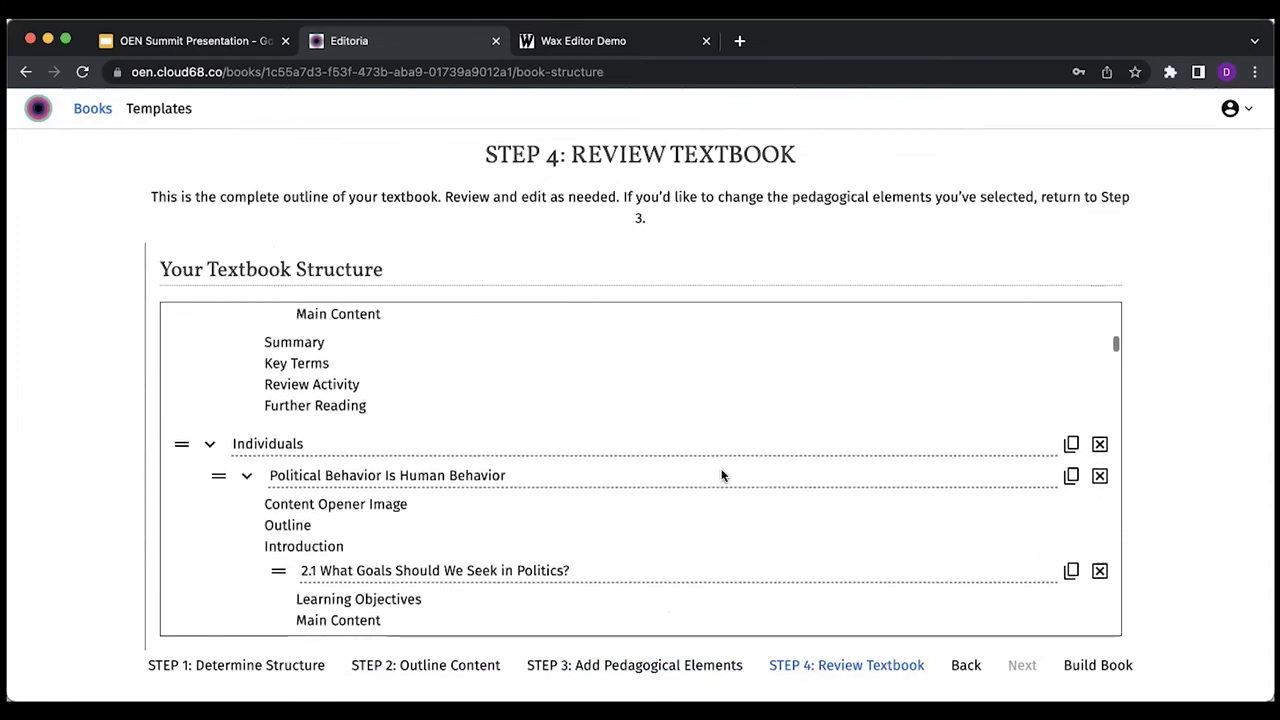
scroll(721, 469, up, 4)
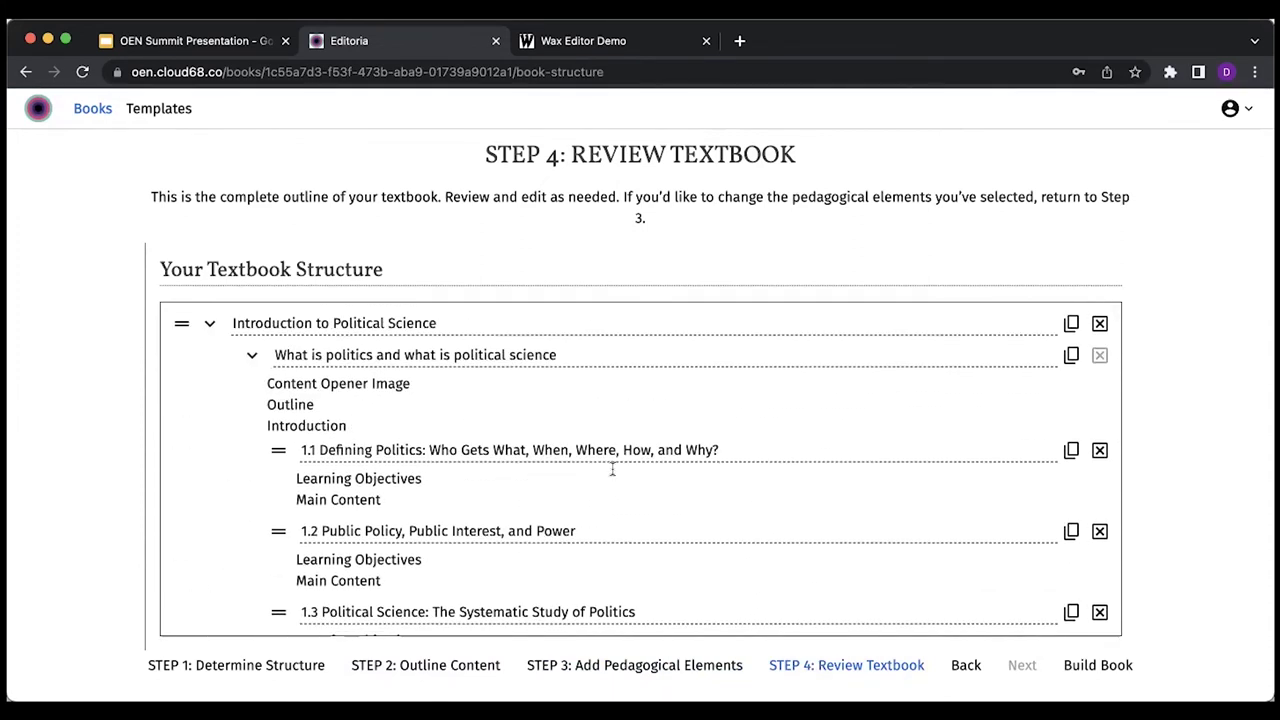
click(1077, 668)
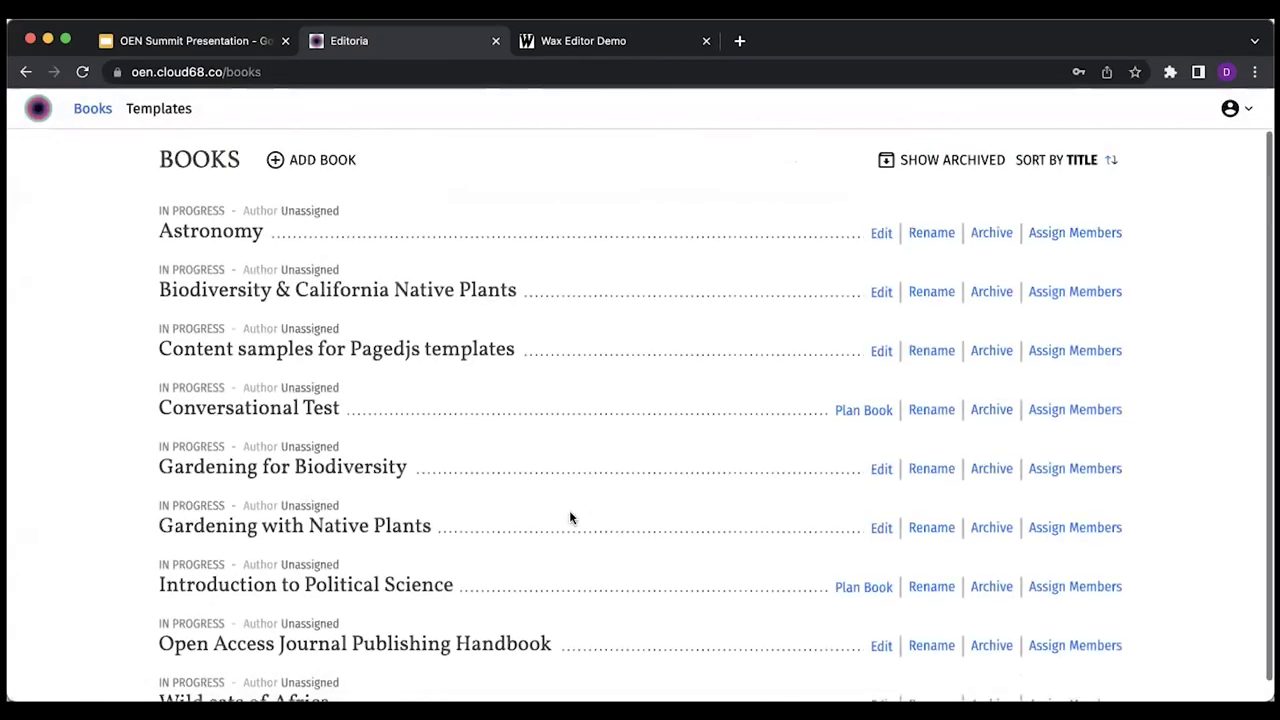
scroll(570, 514, down, 1)
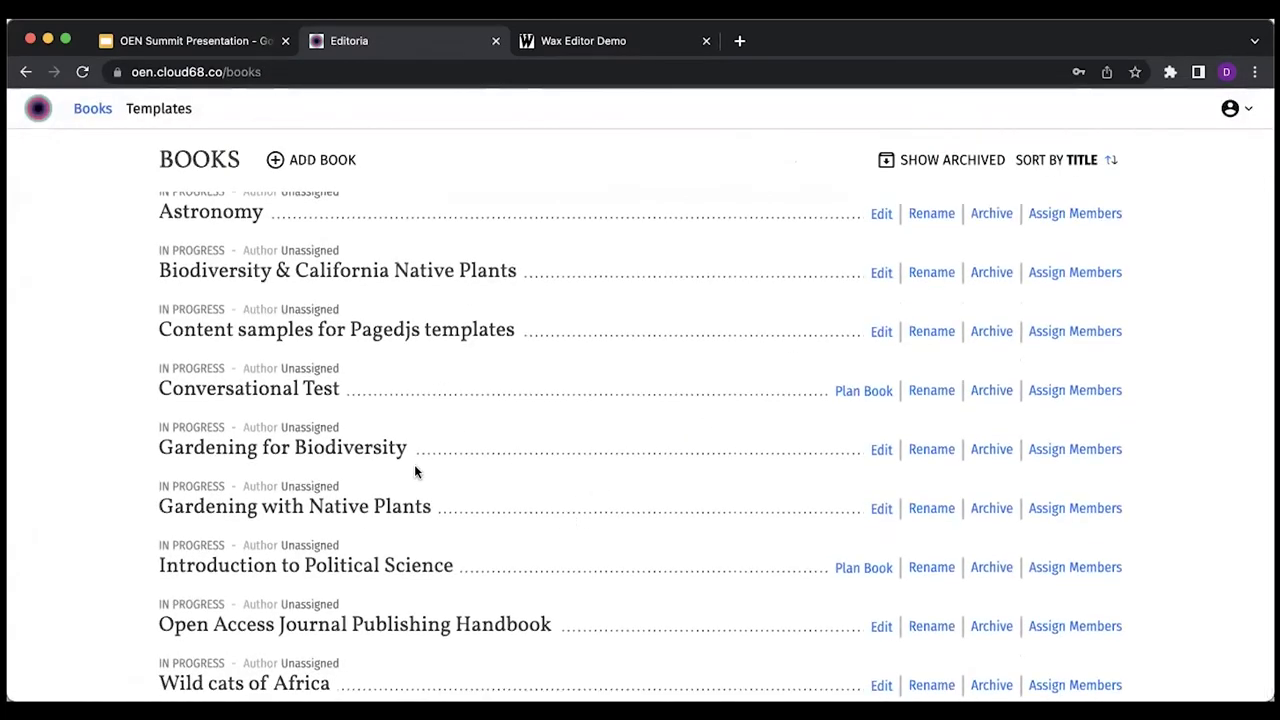
click(357, 570)
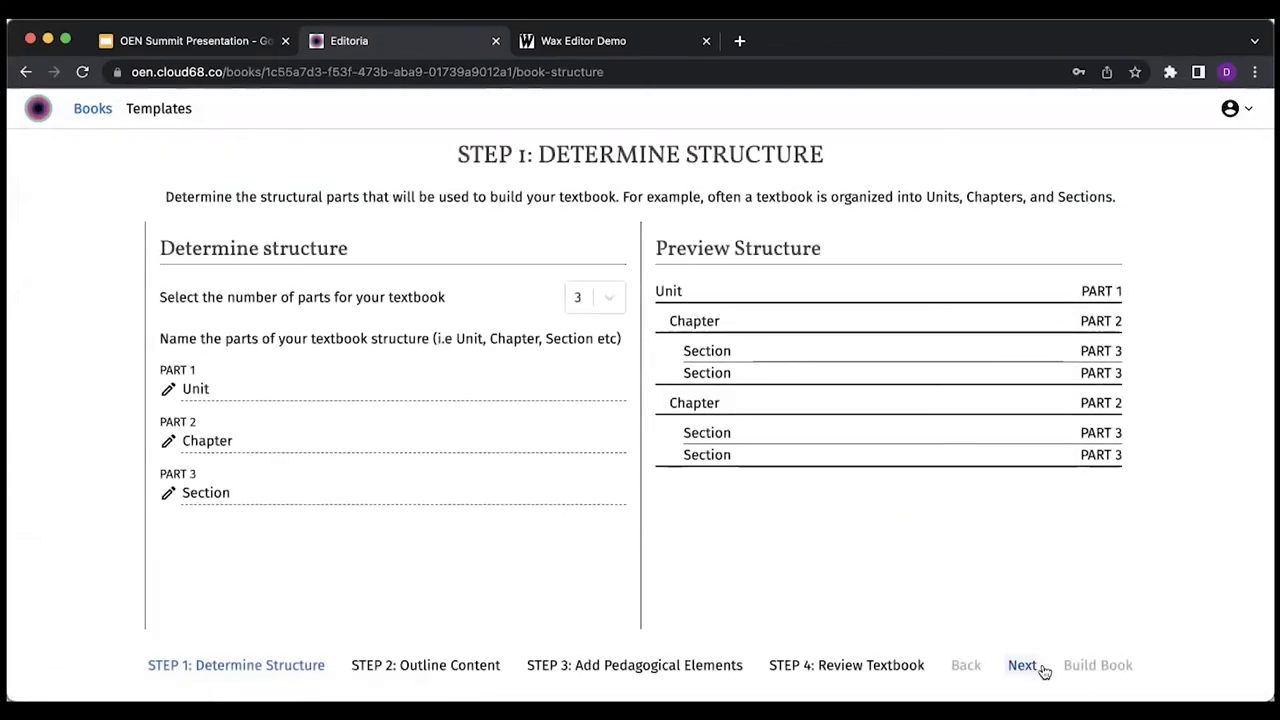
click(1024, 668)
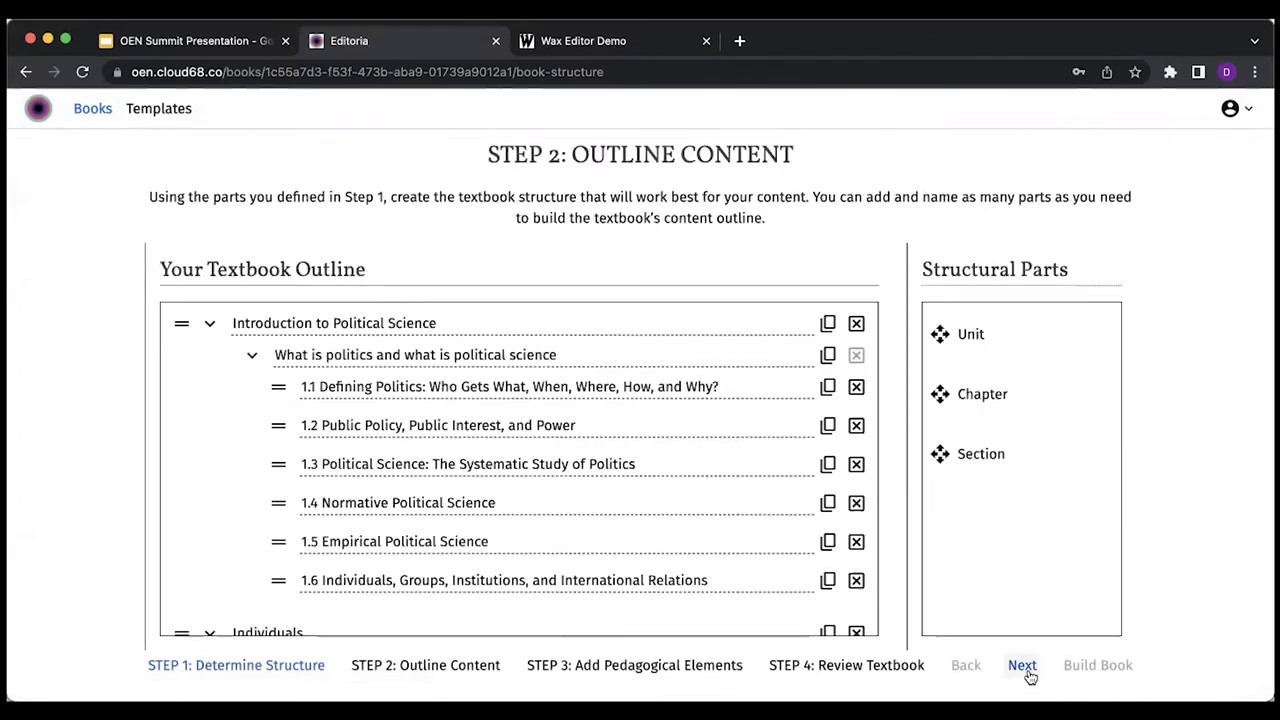
scroll(826, 485, down, 15)
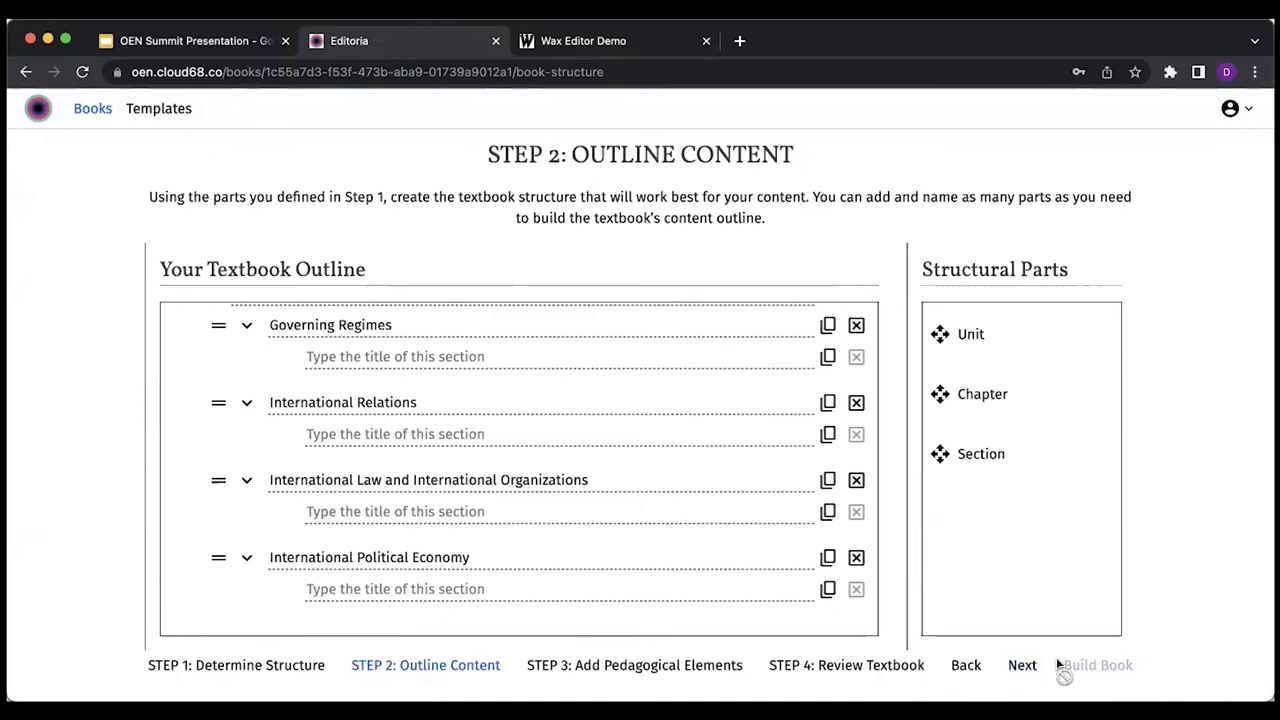
click(882, 668)
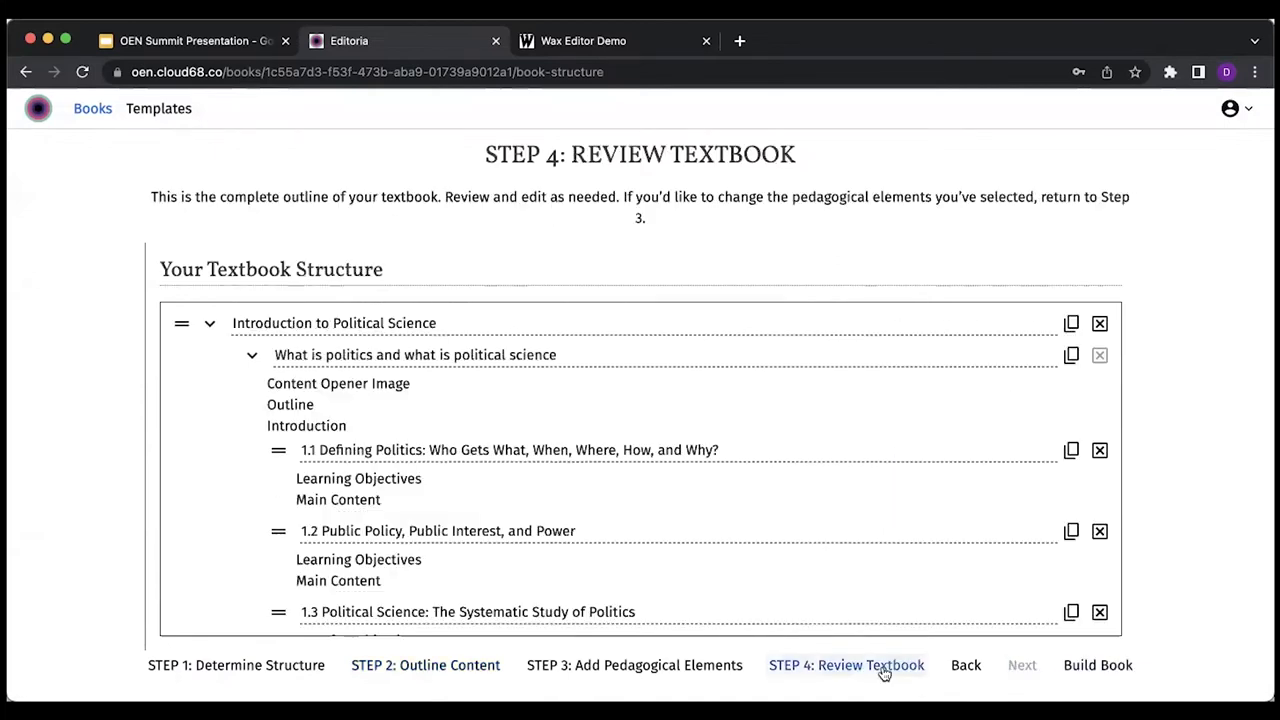
click(1097, 670)
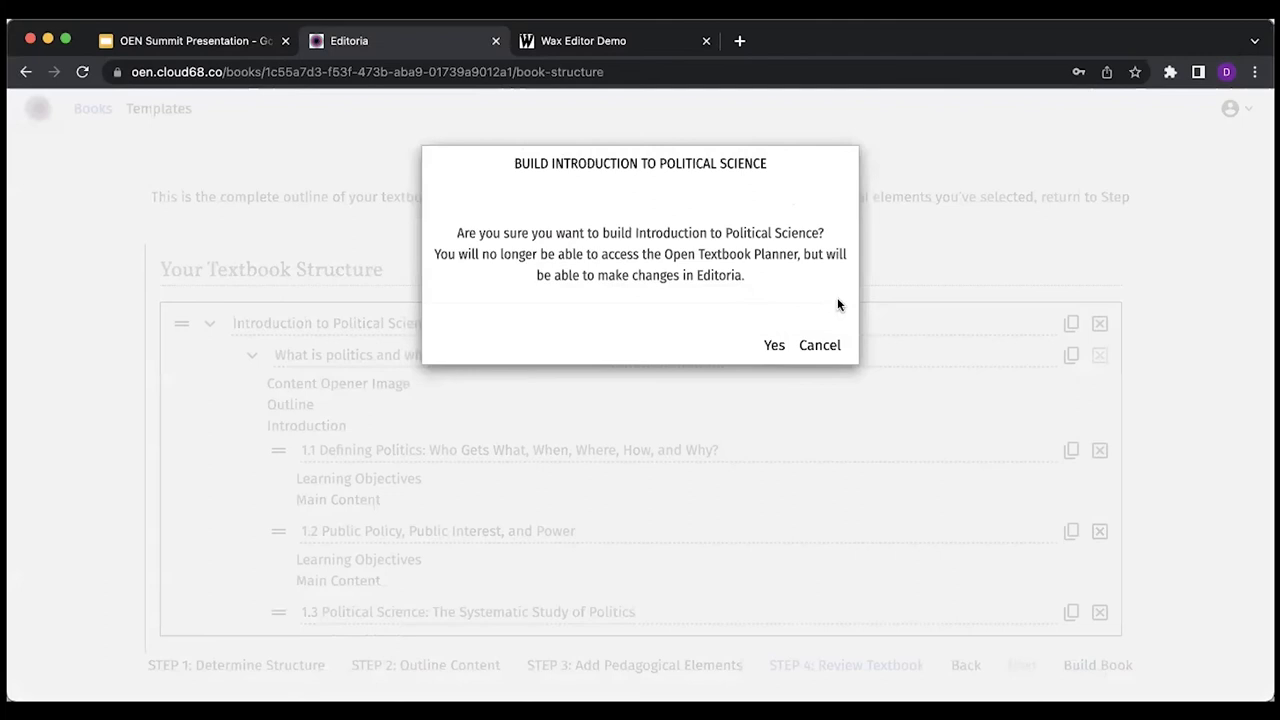
click(776, 346)
click(833, 347)
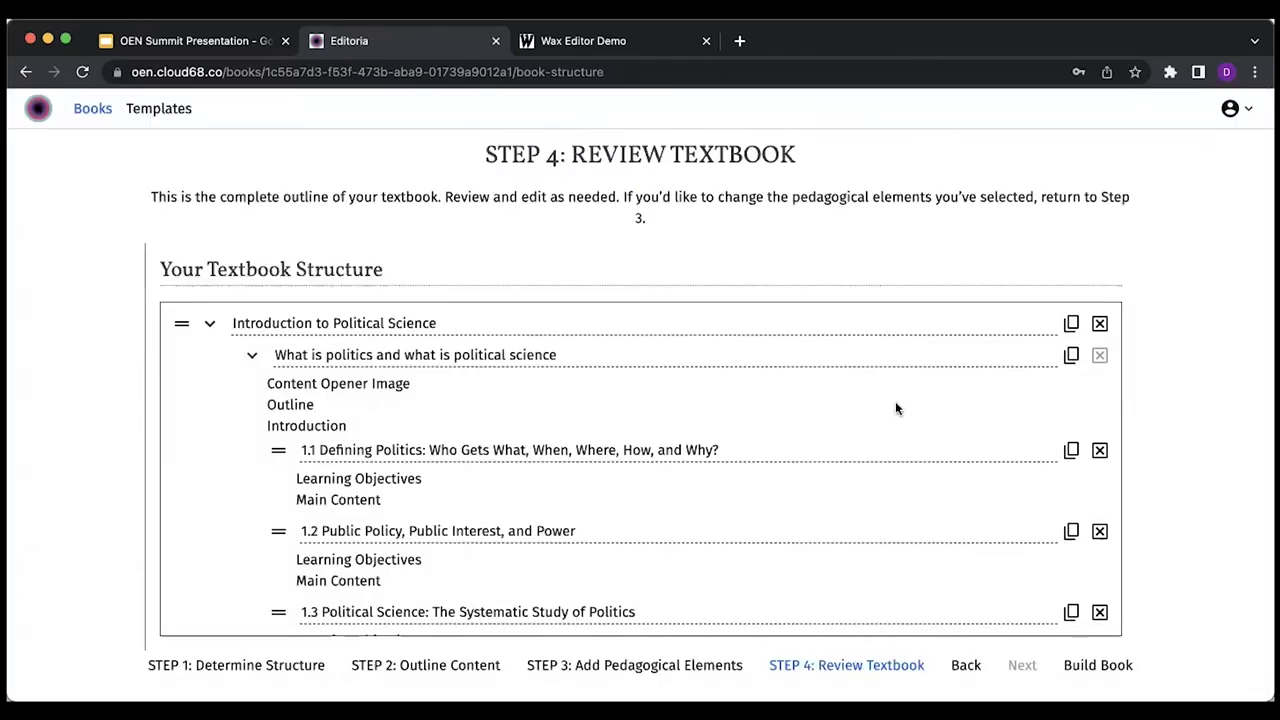
scroll(840, 452, down, 10)
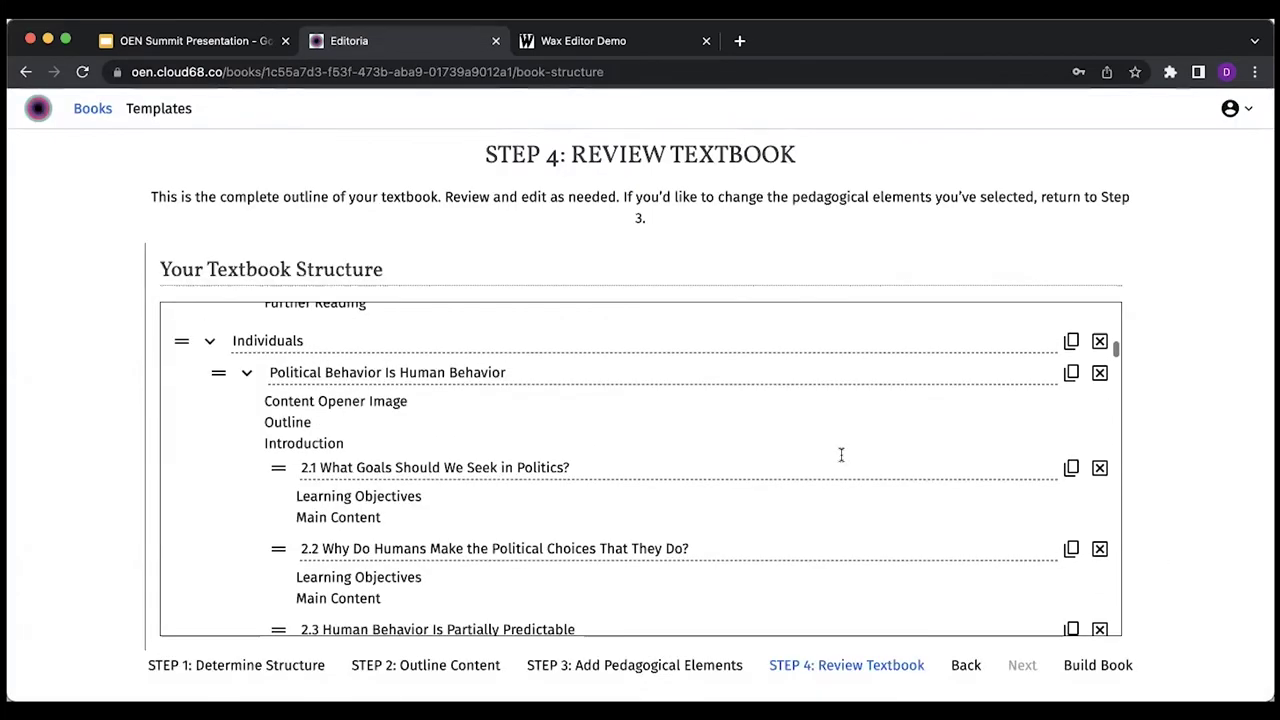
scroll(841, 455, down, 10)
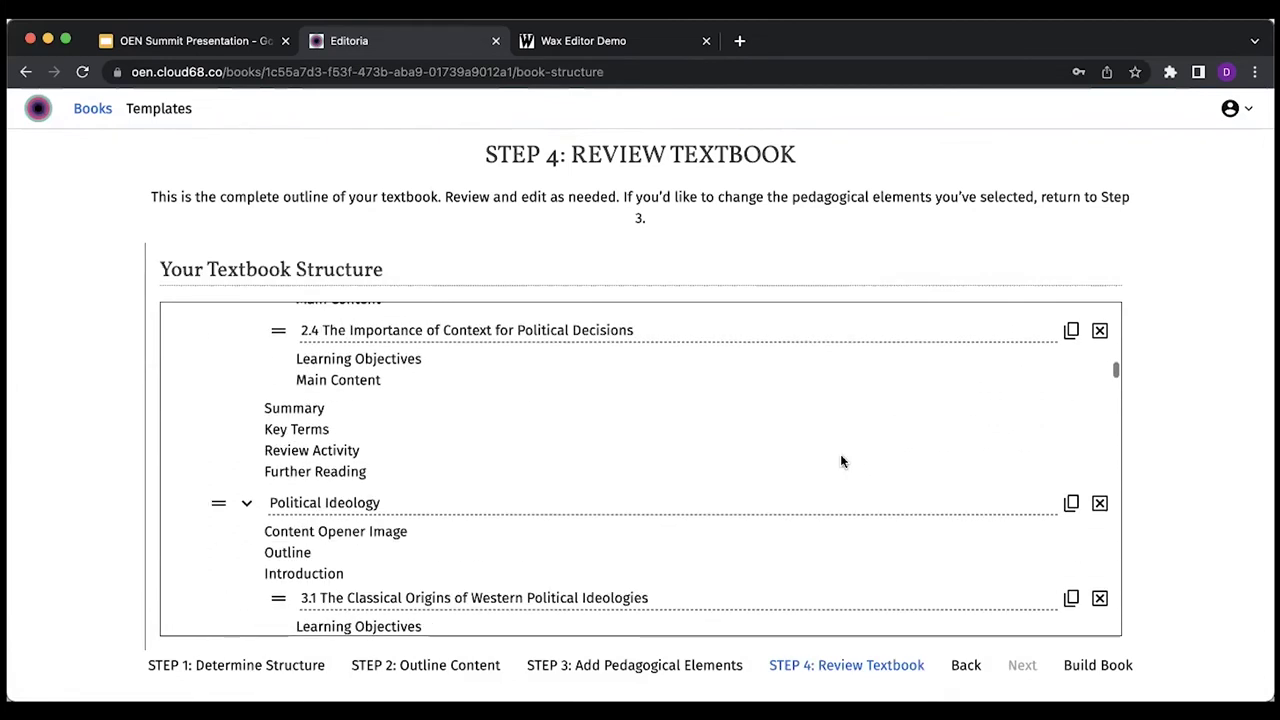
scroll(841, 461, down, 8)
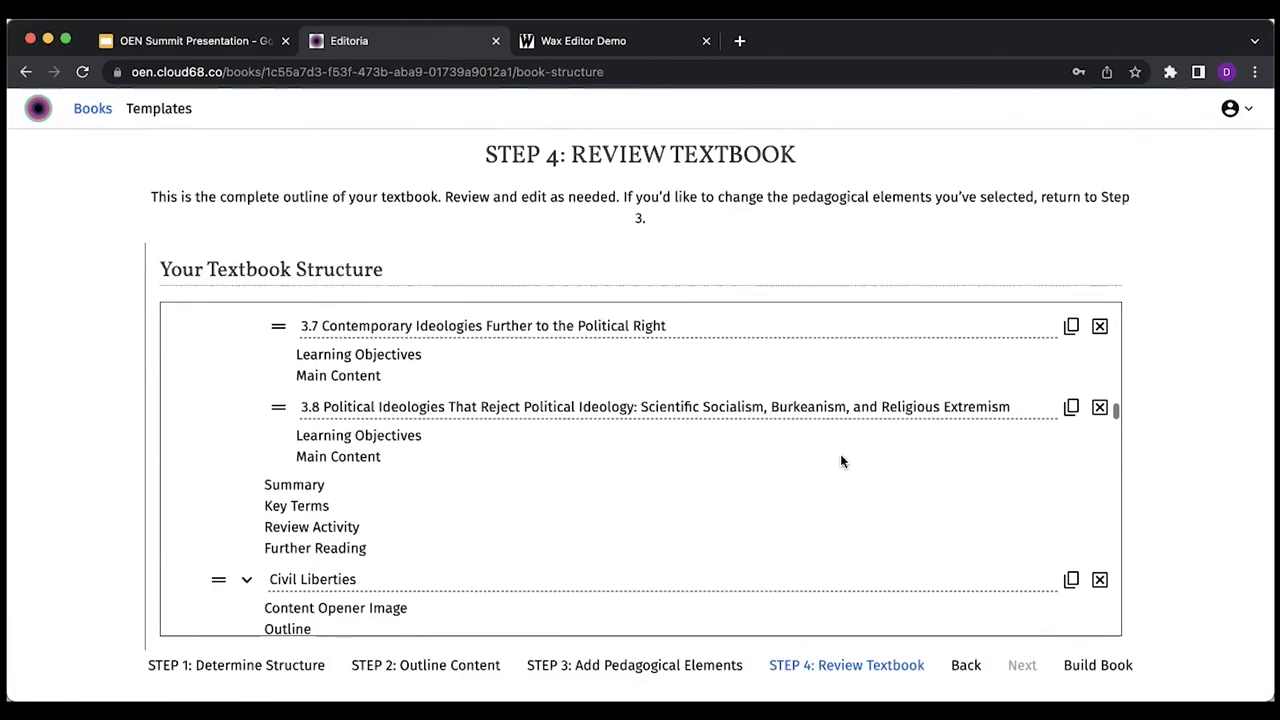
scroll(841, 458, down, 3)
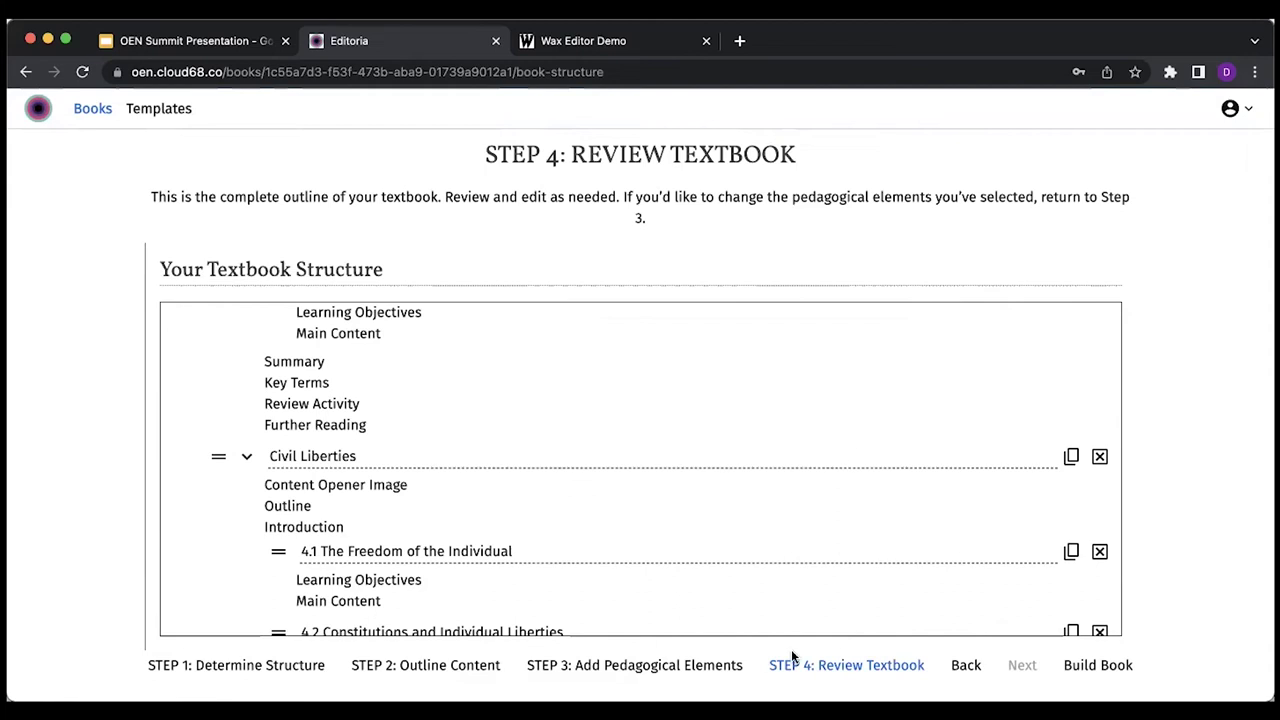
- Return to Books, open Content samples for Pagedjs templates, and scroll to Chapter 1: Plants in our Lives
click(83, 109)
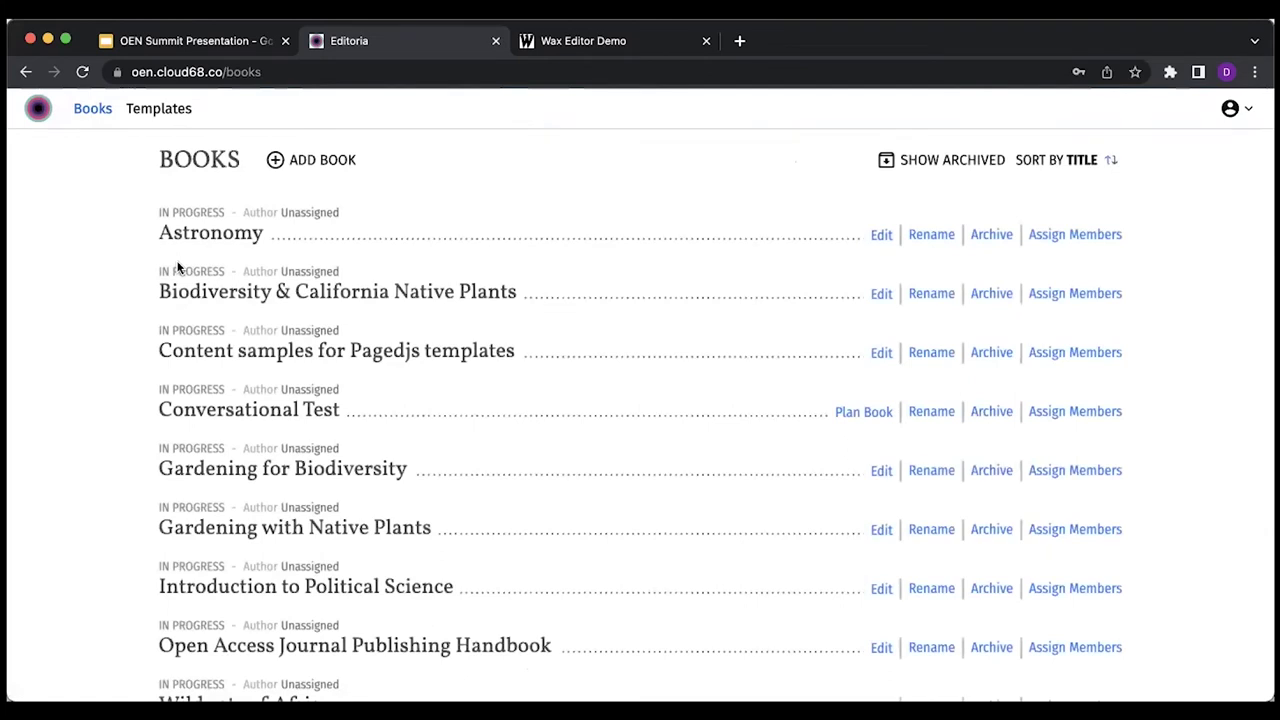
scroll(110, 545, down, 1)
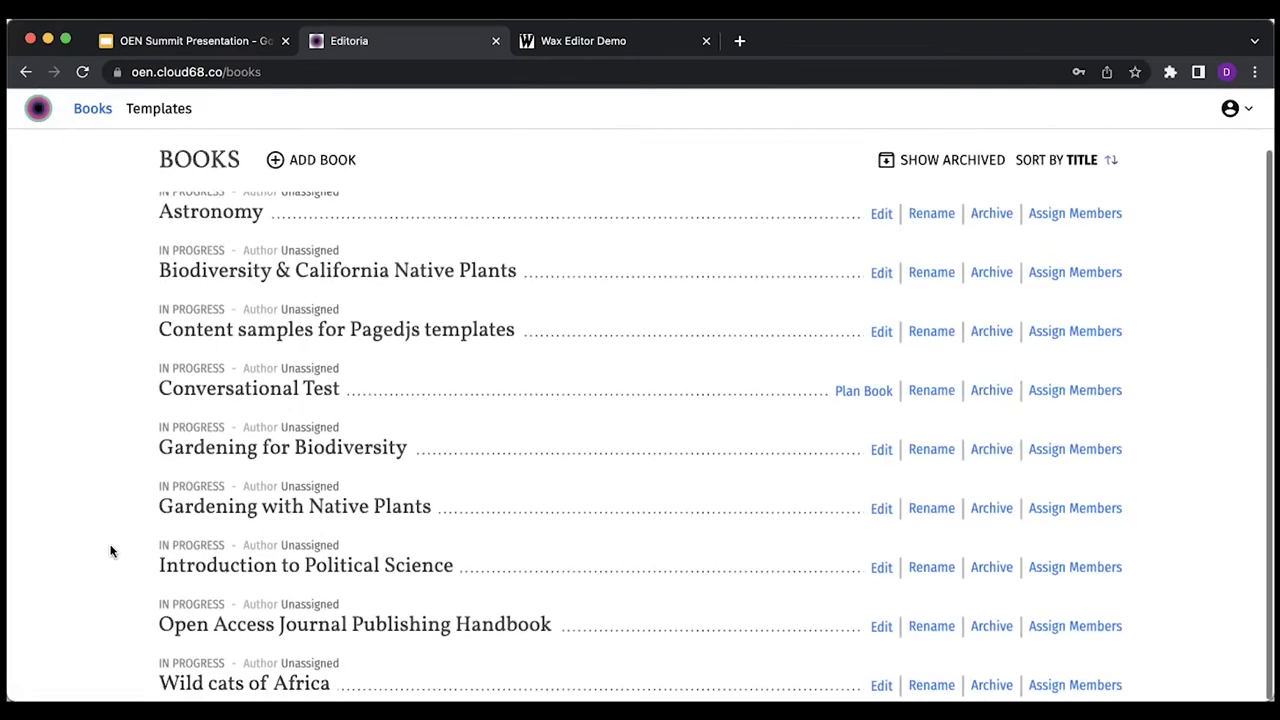
click(342, 333)
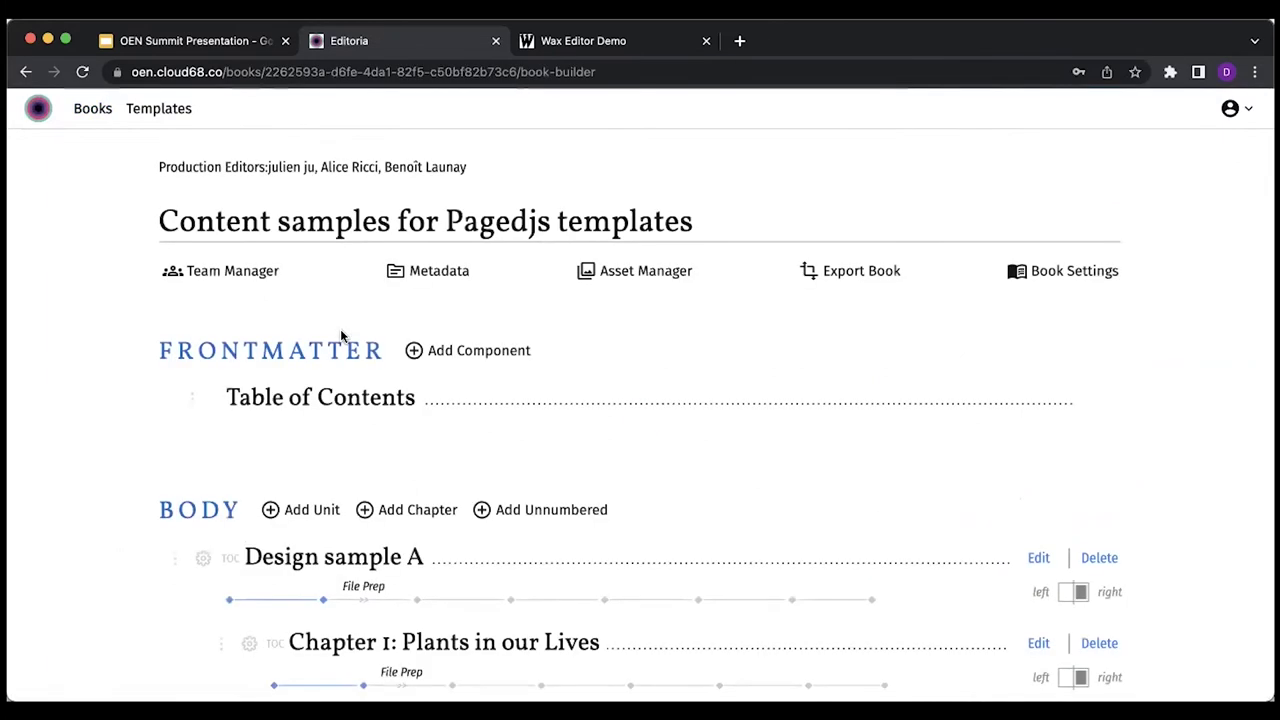
scroll(230, 510, down, 3)
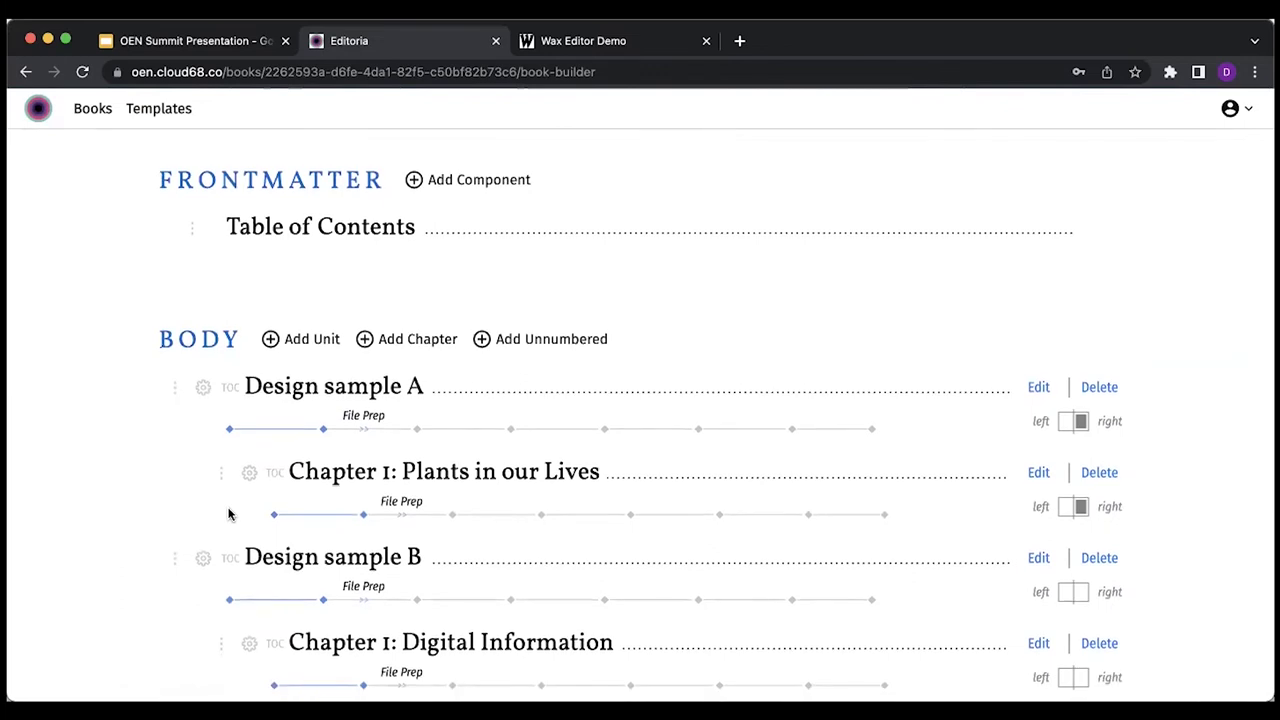
scroll(230, 514, down, 1)
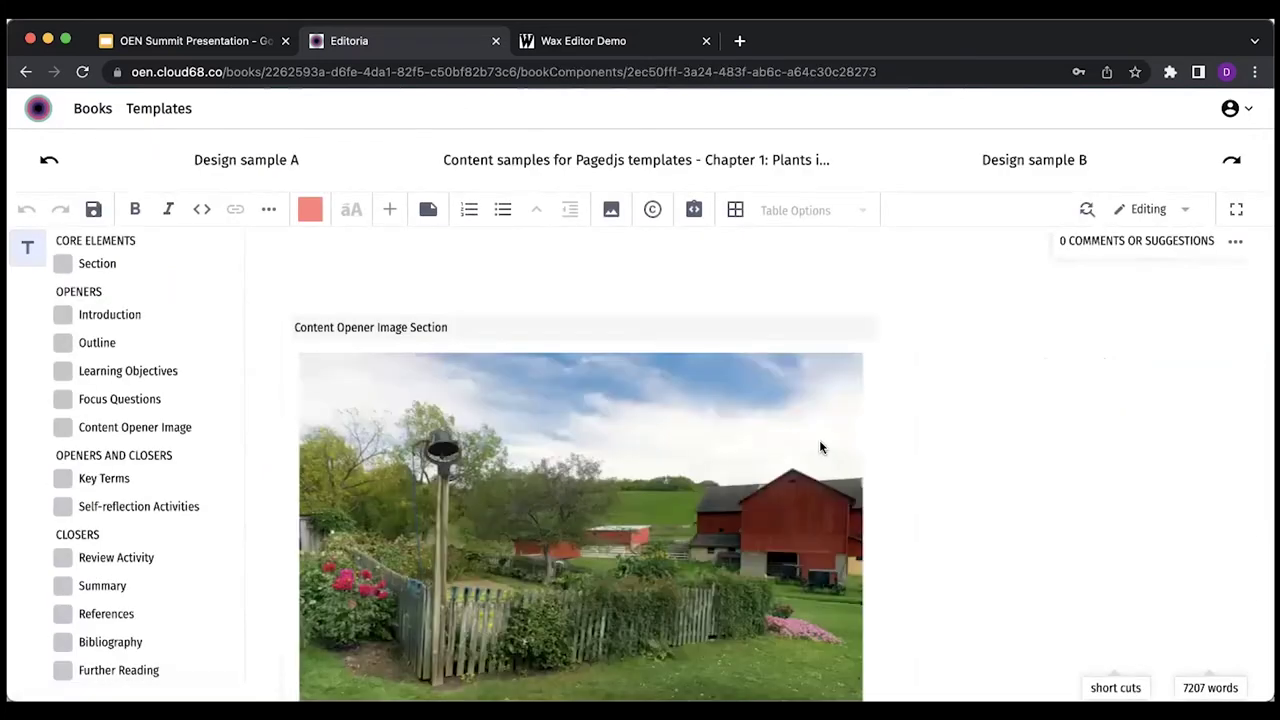
scroll(820, 447, down, 3)
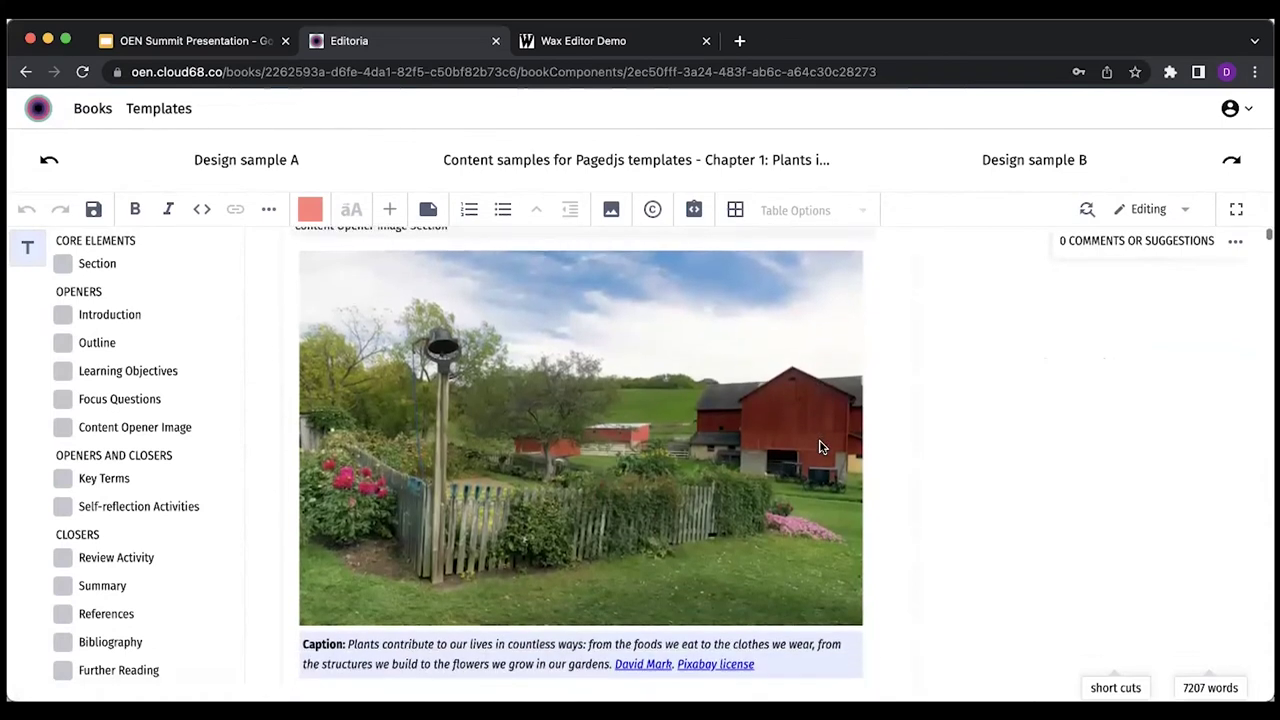
scroll(820, 447, down, 3)
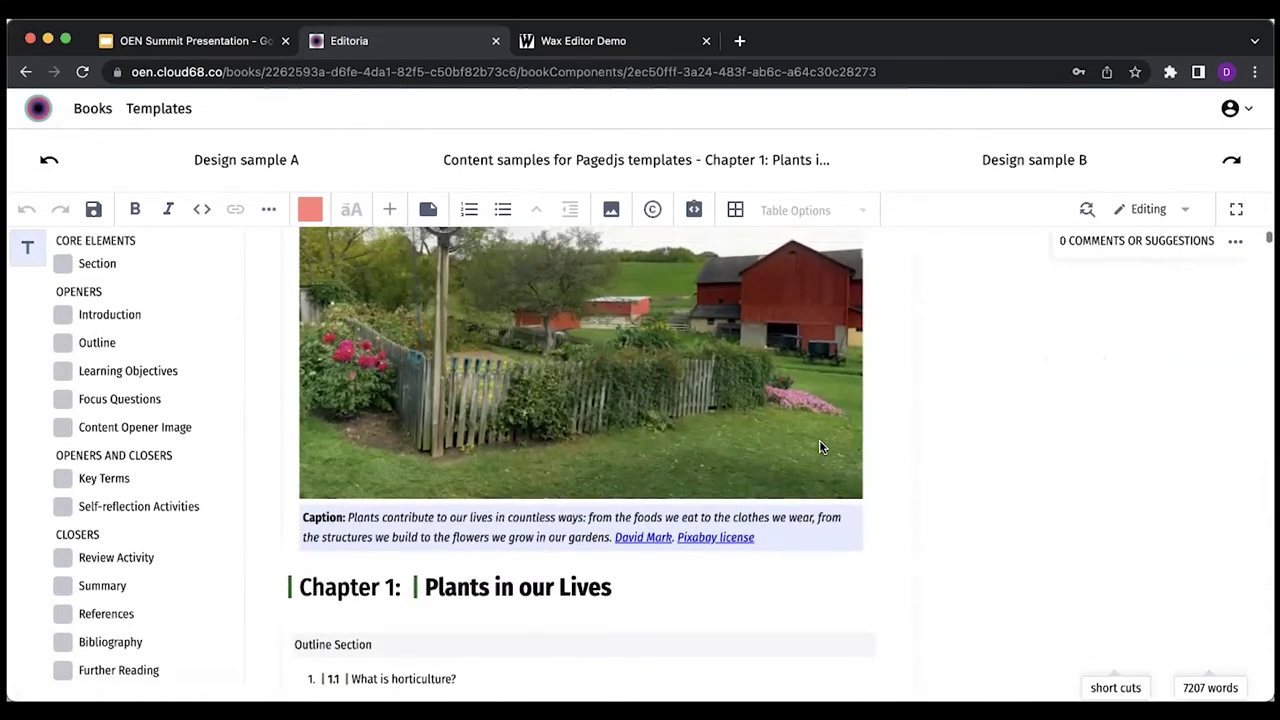
scroll(820, 447, up, 5)
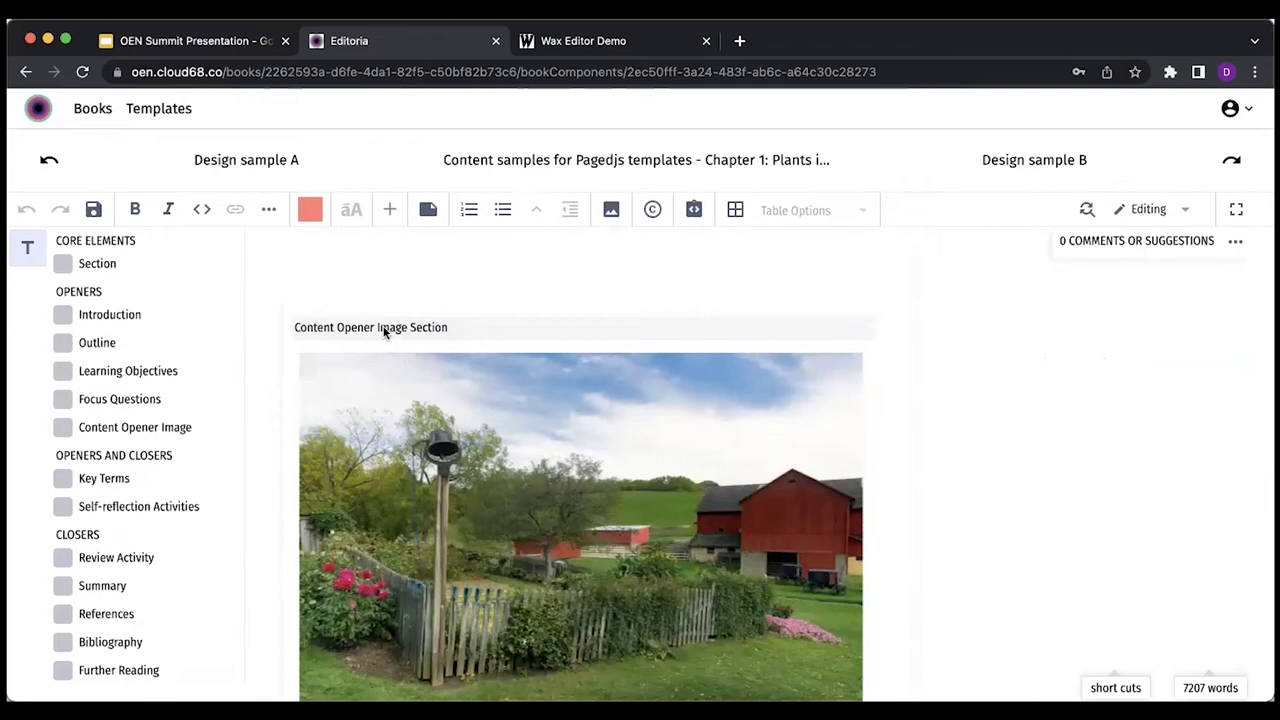
scroll(599, 538, down, 5)
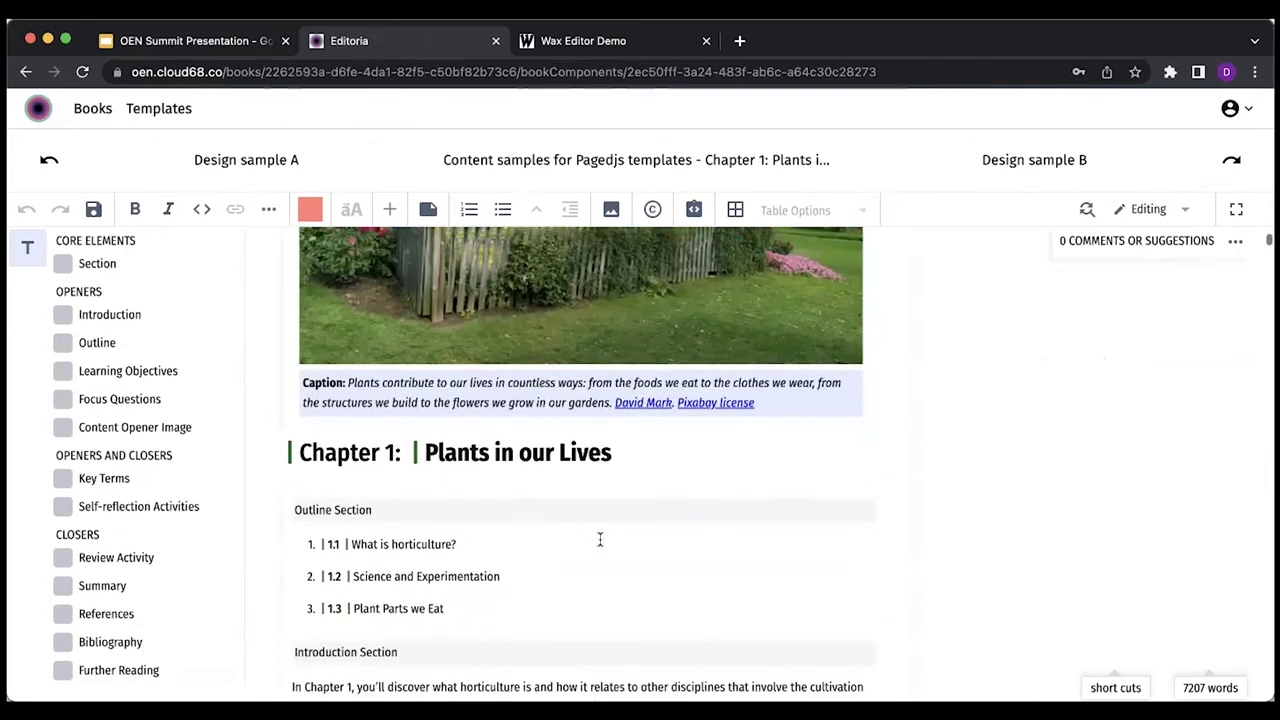
scroll(713, 498, down, 1)
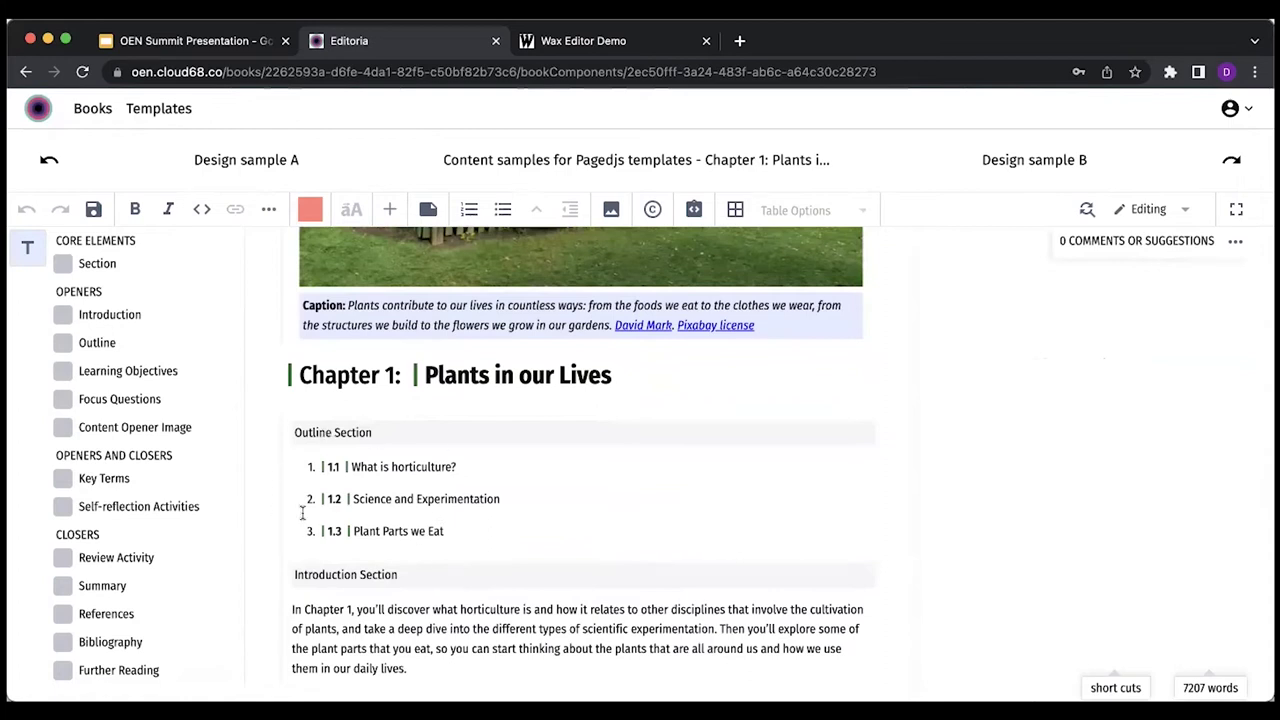
scroll(556, 531, down, 3)
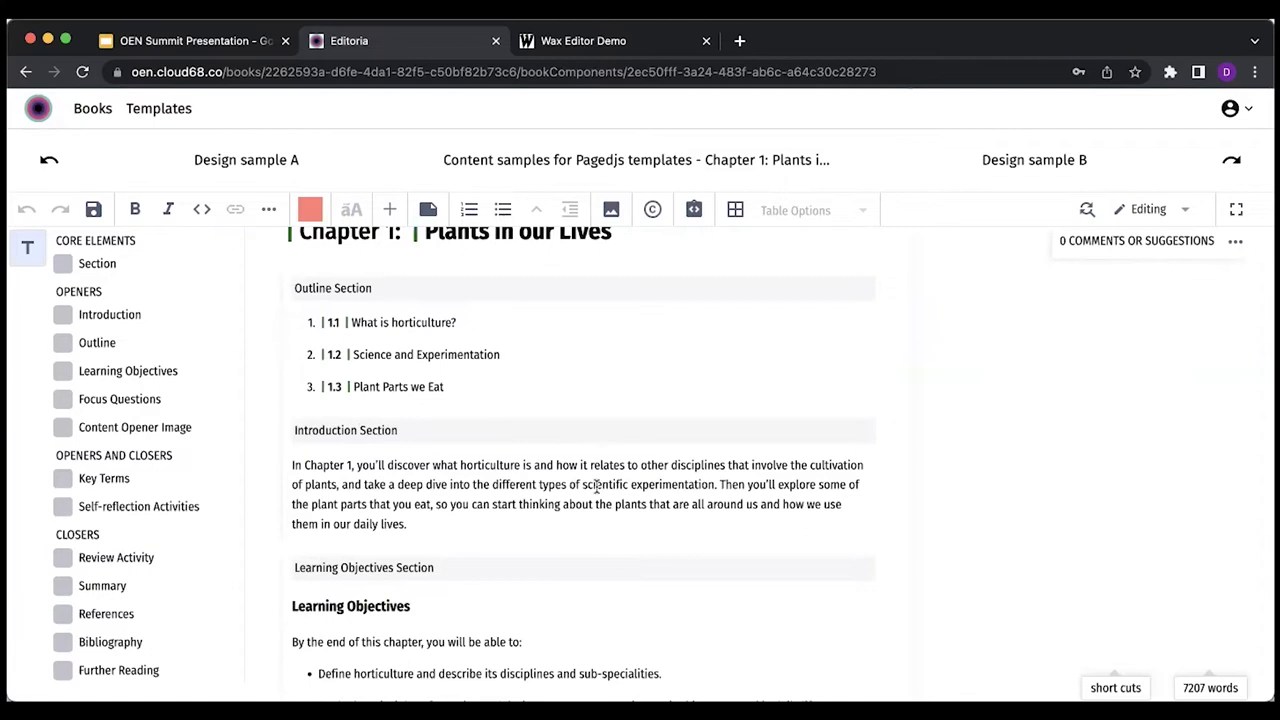
scroll(597, 486, down, 4)
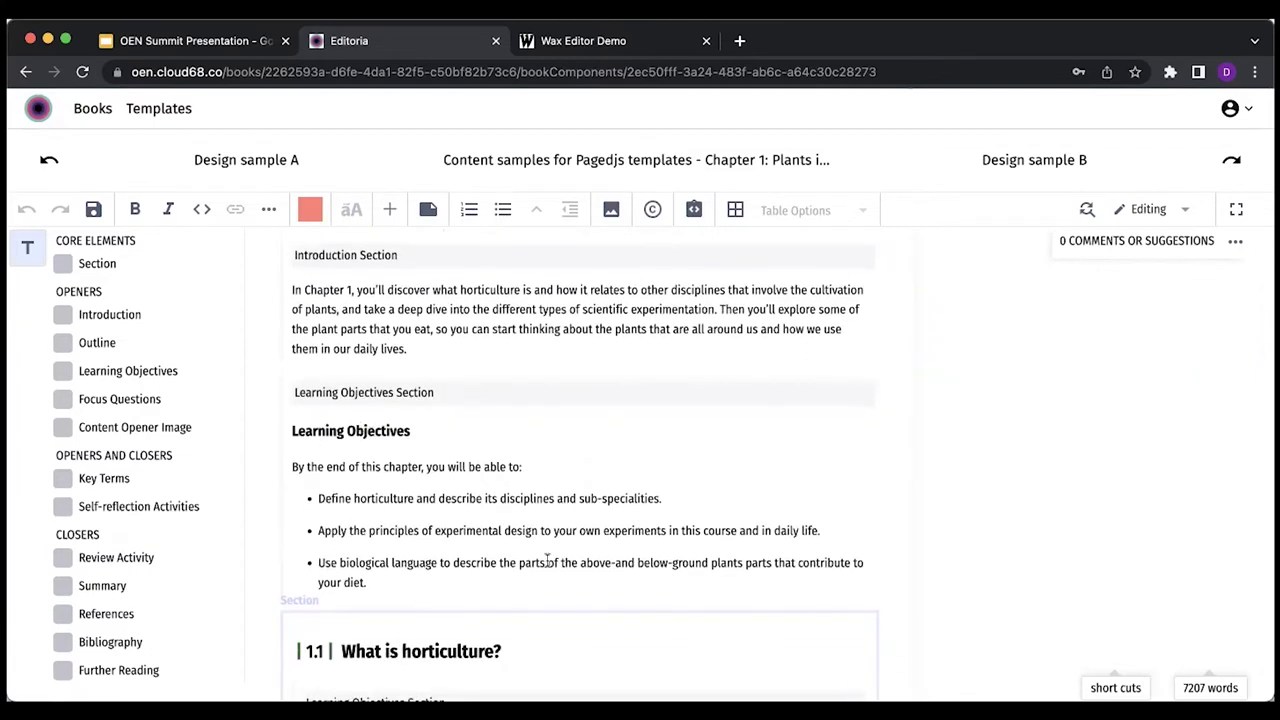
scroll(547, 562, down, 4)
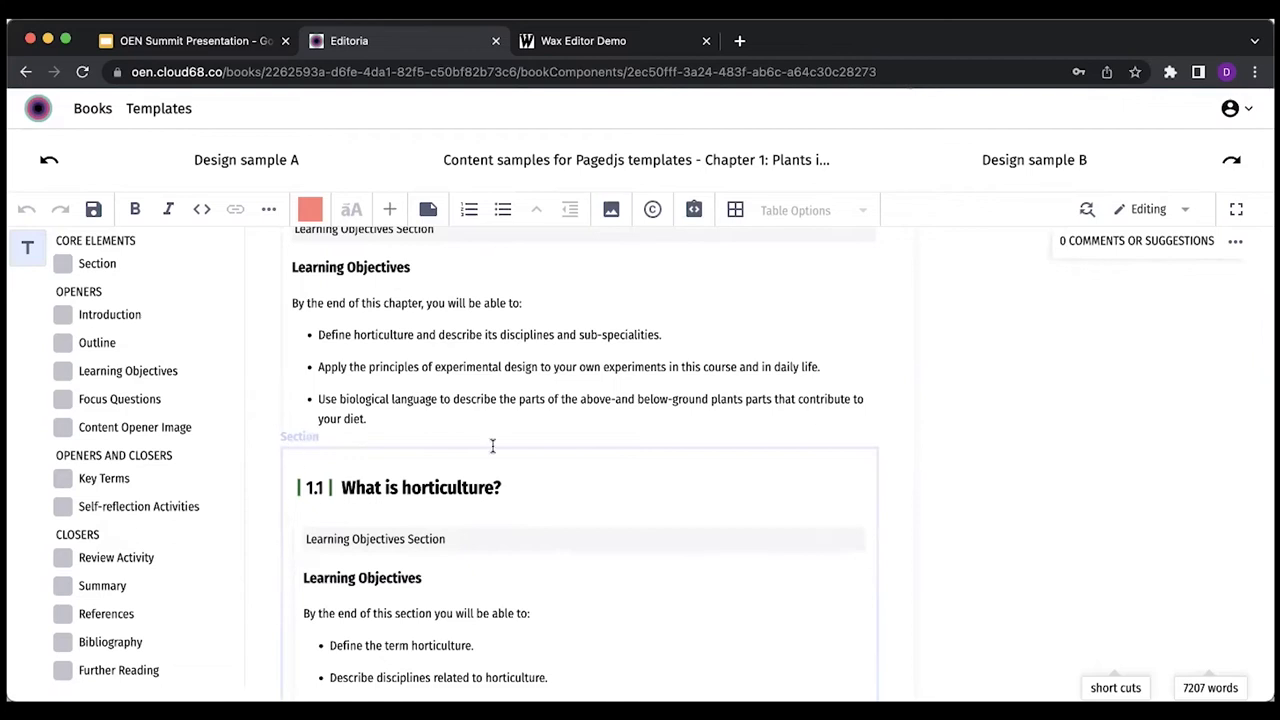
scroll(492, 446, down, 2)
scroll(492, 446, down, 1)
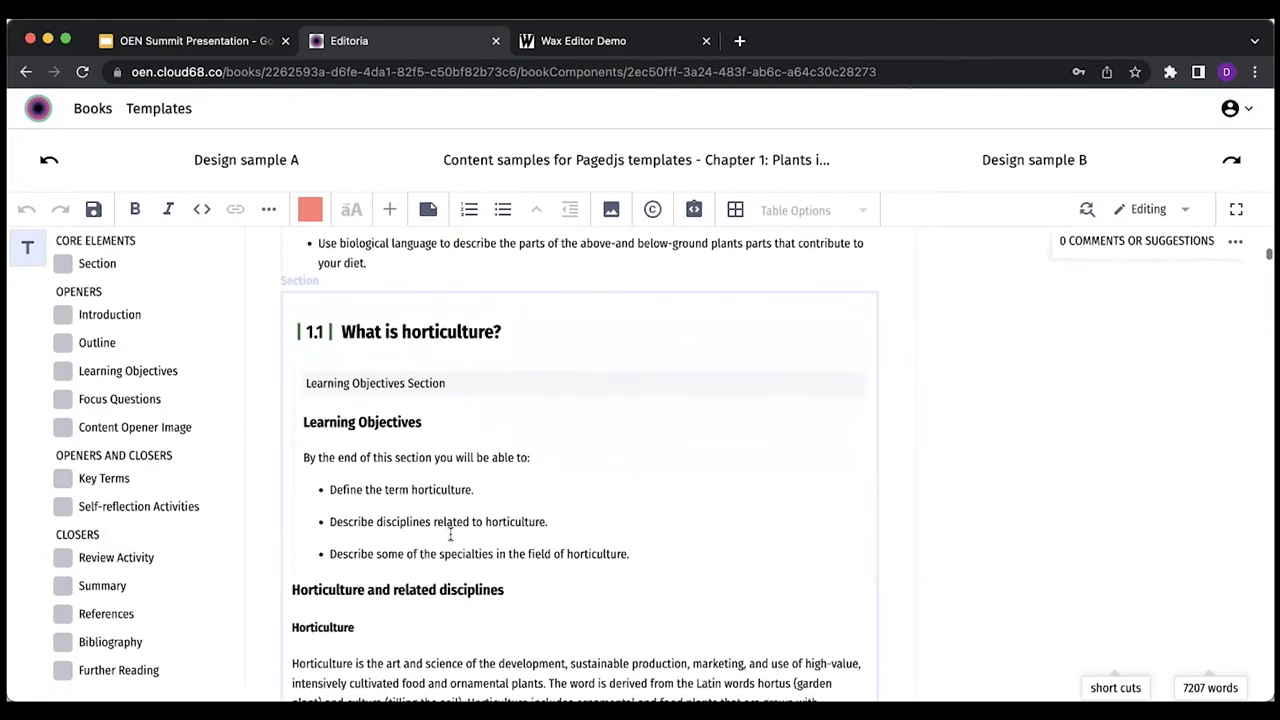
- Place the caret in a Chapter 1 section heading and scroll through the text, images and plants table
click(411, 592)
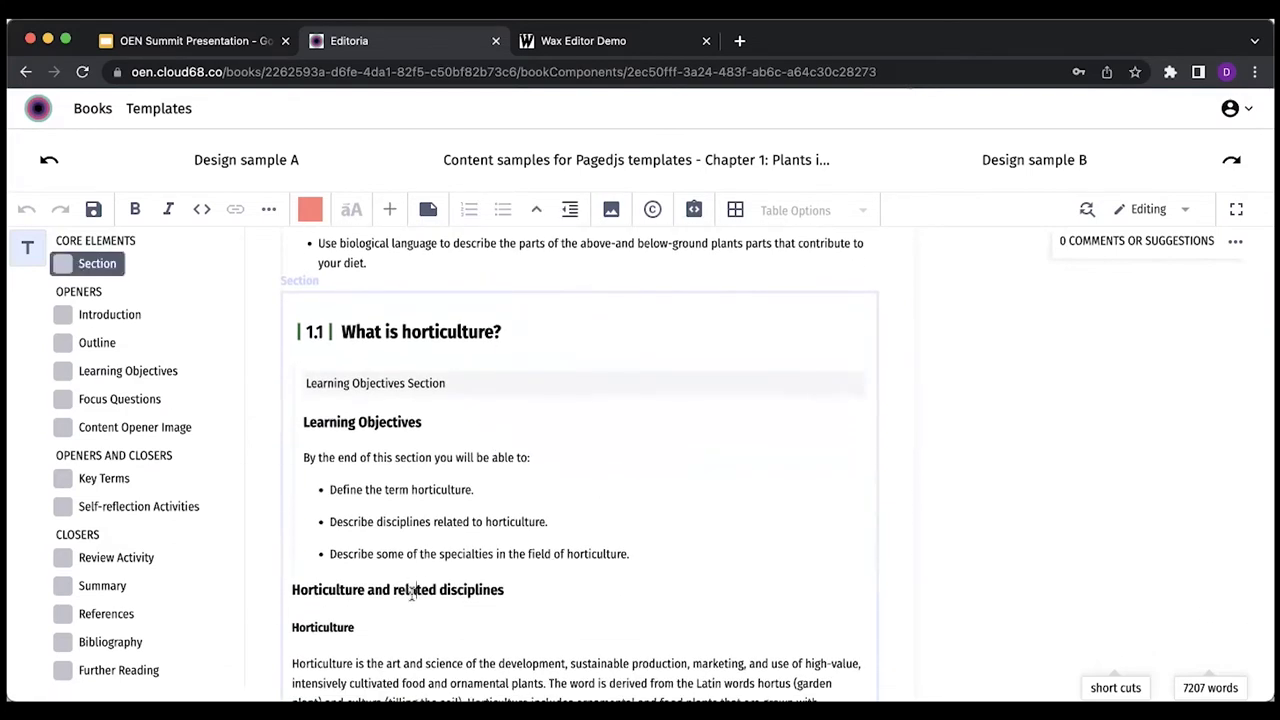
scroll(503, 580, down, 8)
scroll(503, 580, down, 10)
scroll(502, 577, down, 13)
scroll(503, 578, down, 4)
scroll(503, 580, down, 1)
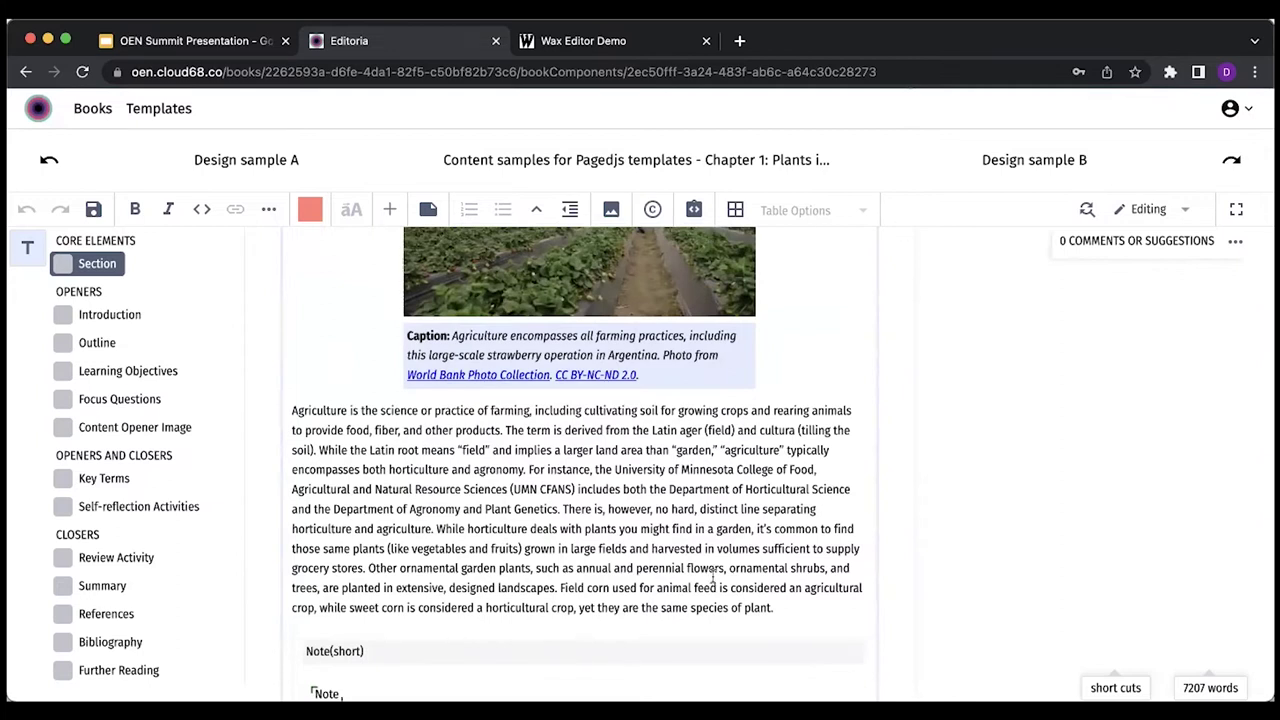
scroll(713, 577, down, 9)
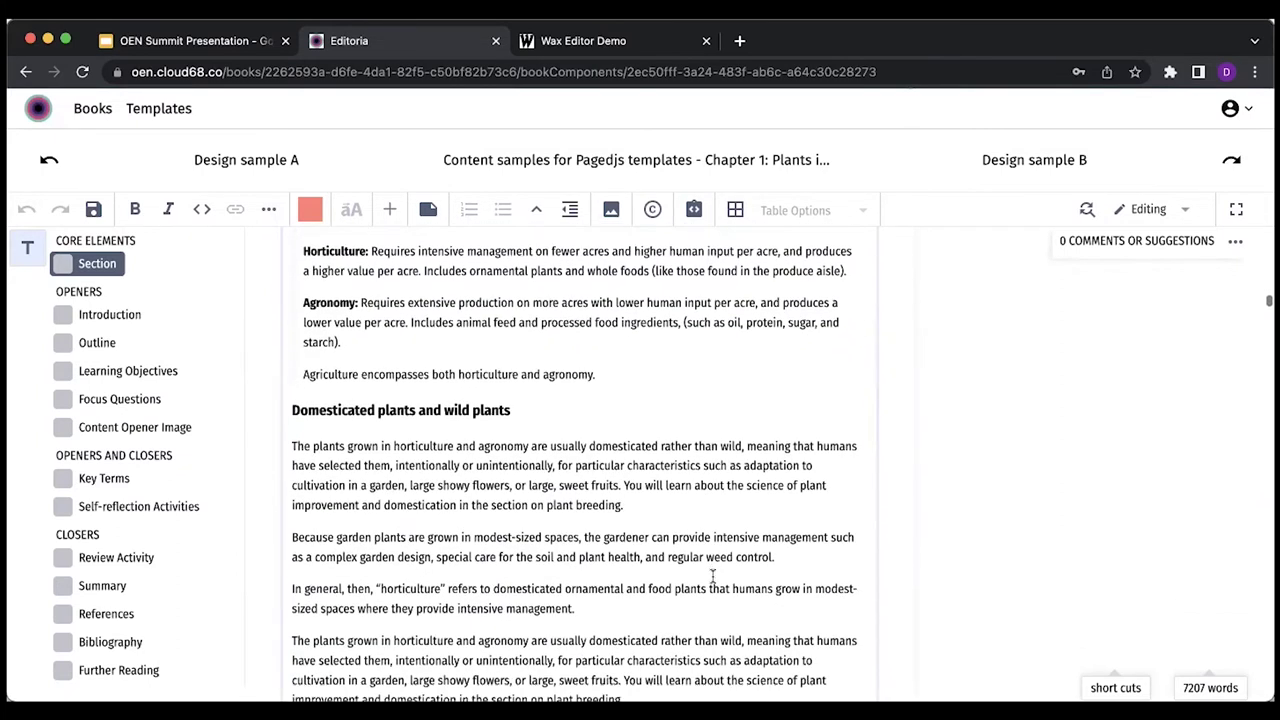
scroll(713, 577, down, 1)
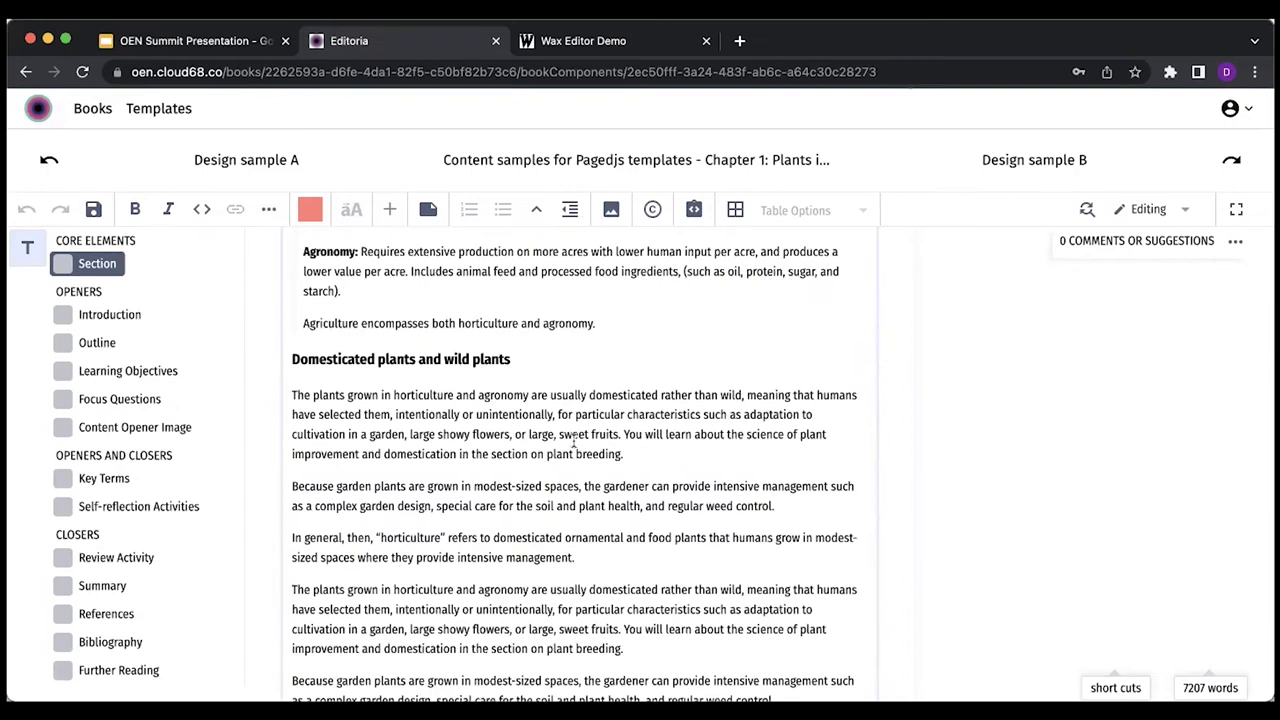
scroll(574, 446, up, 11)
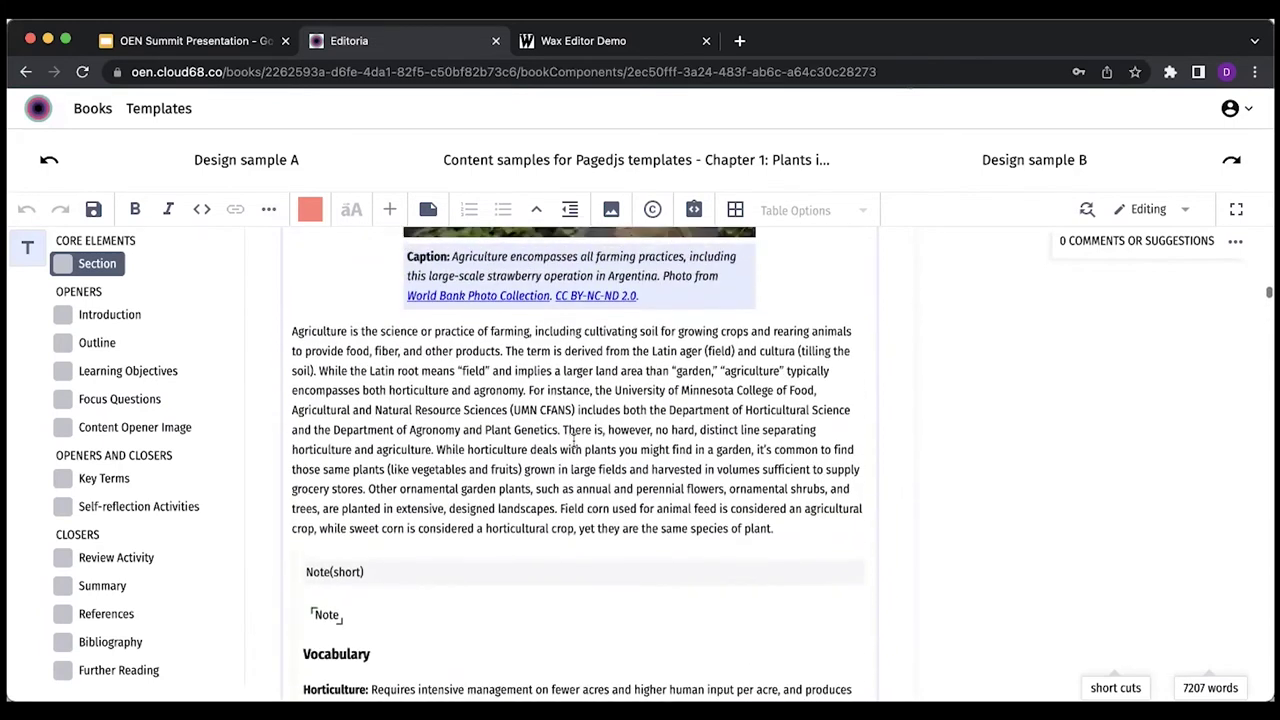
scroll(574, 440, up, 10)
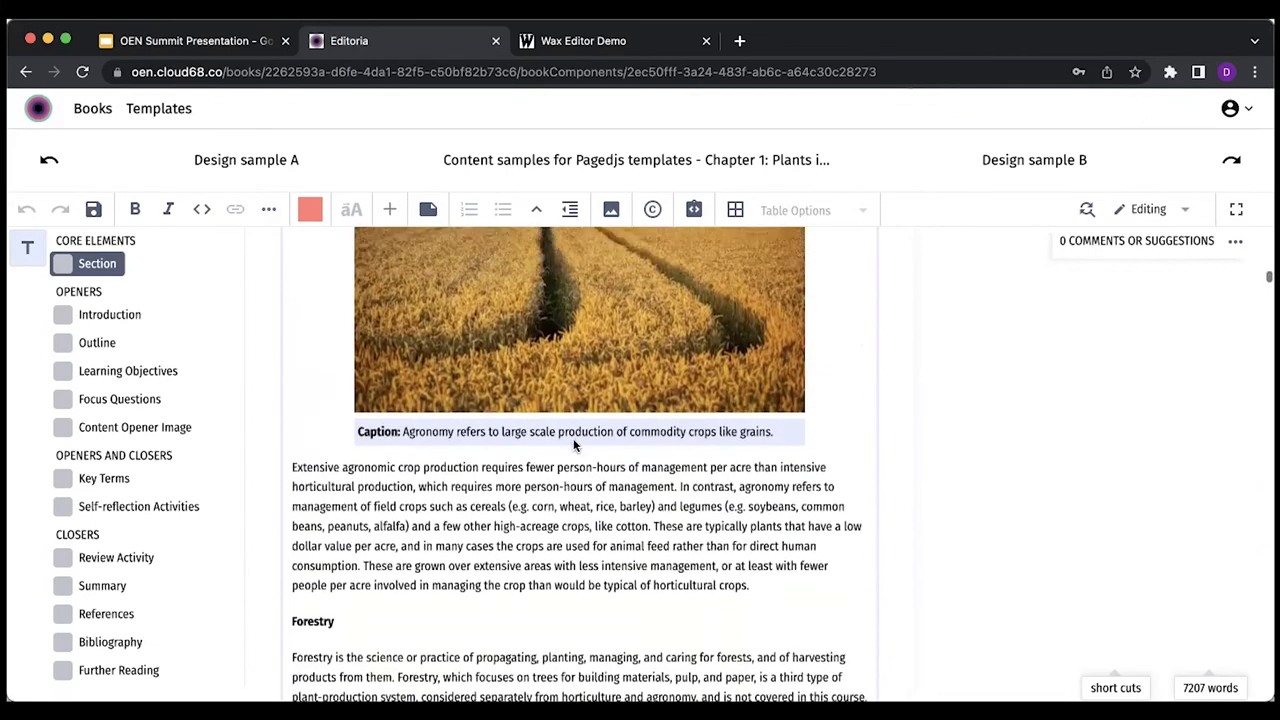
scroll(550, 475, up, 15)
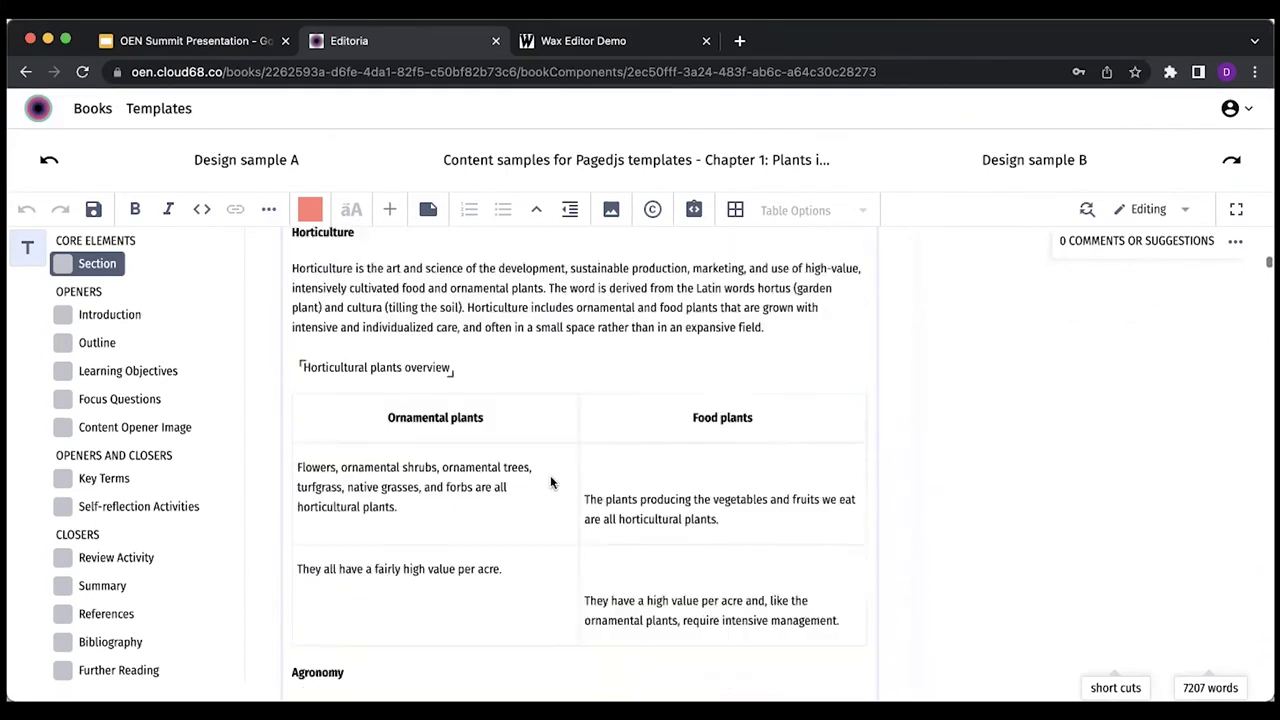
- Check the heading level of the Learning Objectives heading by placing the caret in it
scroll(550, 482, up, 5)
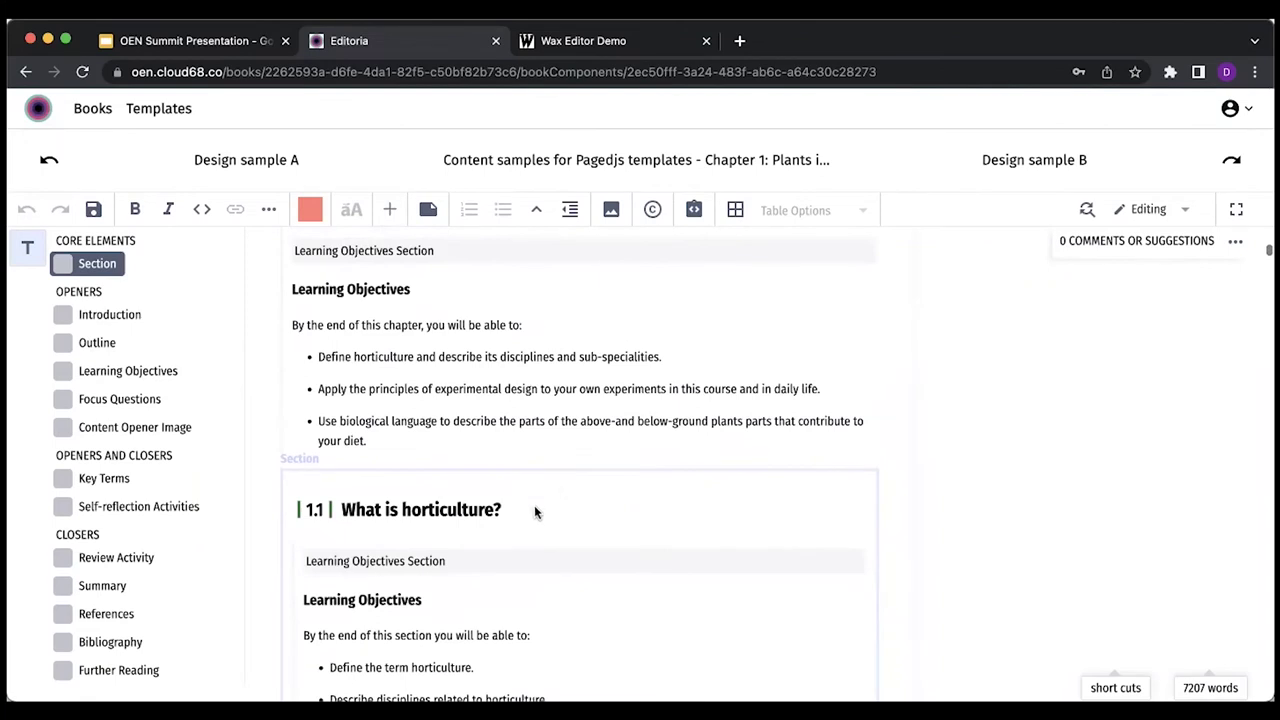
scroll(86, 520, down, 9)
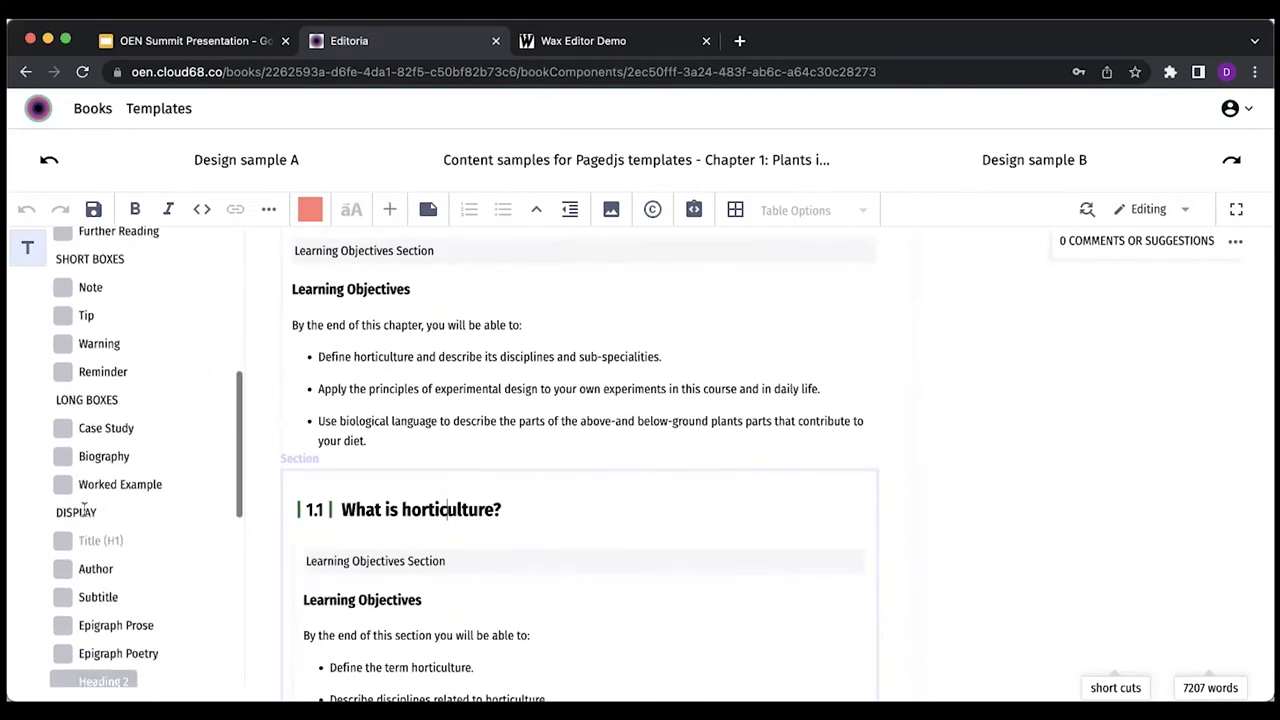
scroll(90, 515, down, 2)
scroll(509, 517, down, 4)
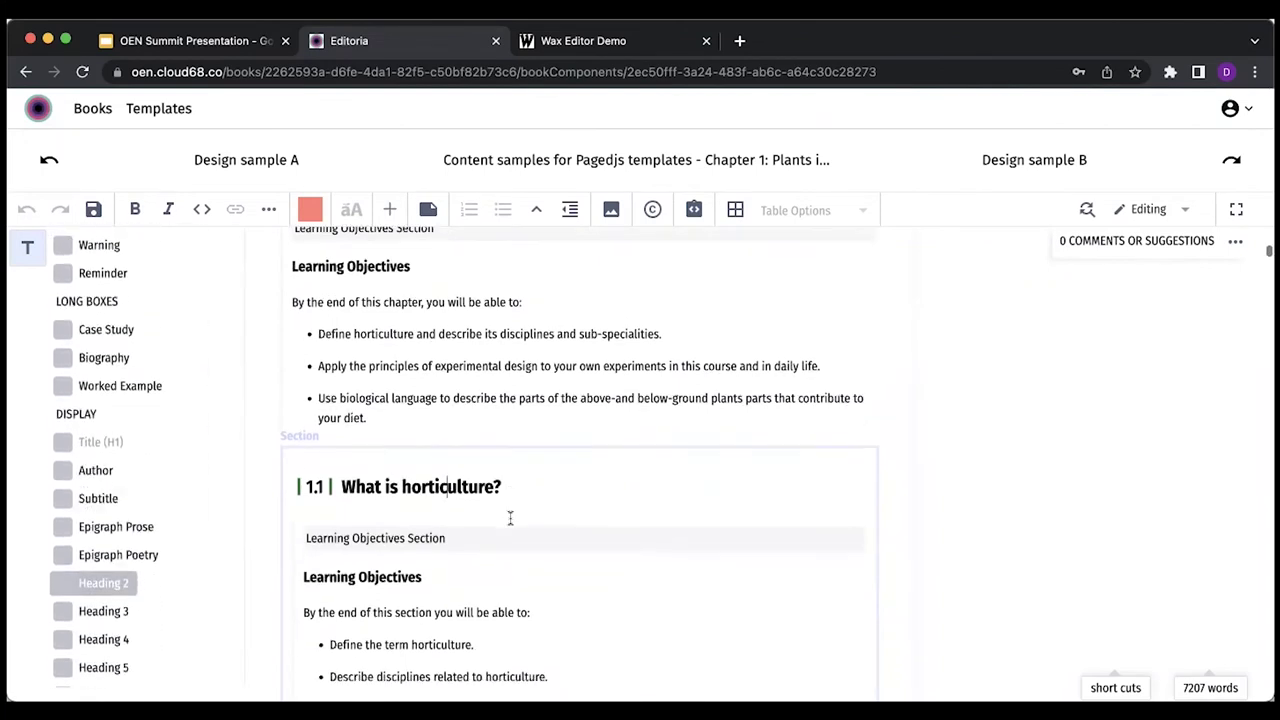
click(389, 423)
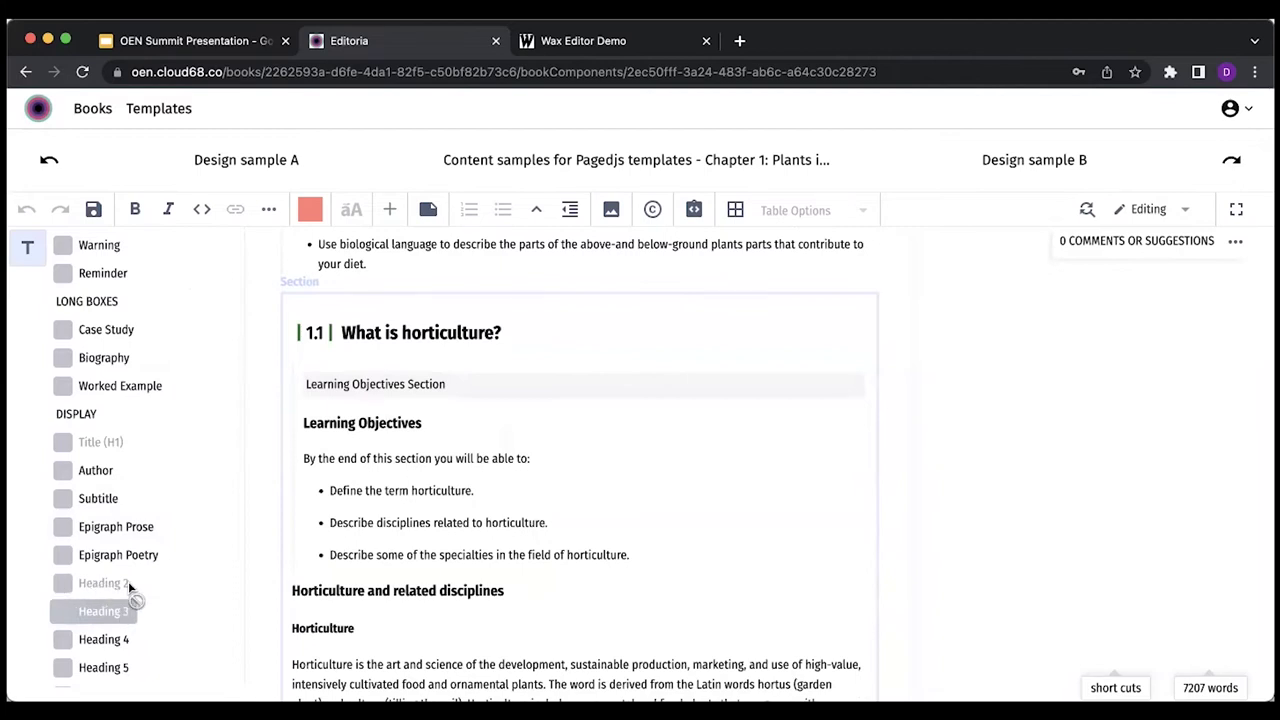
click(387, 436)
- Scroll past the Agronomy wheat-field image down to the Forestry section above Agriculture
scroll(431, 461, down, 2)
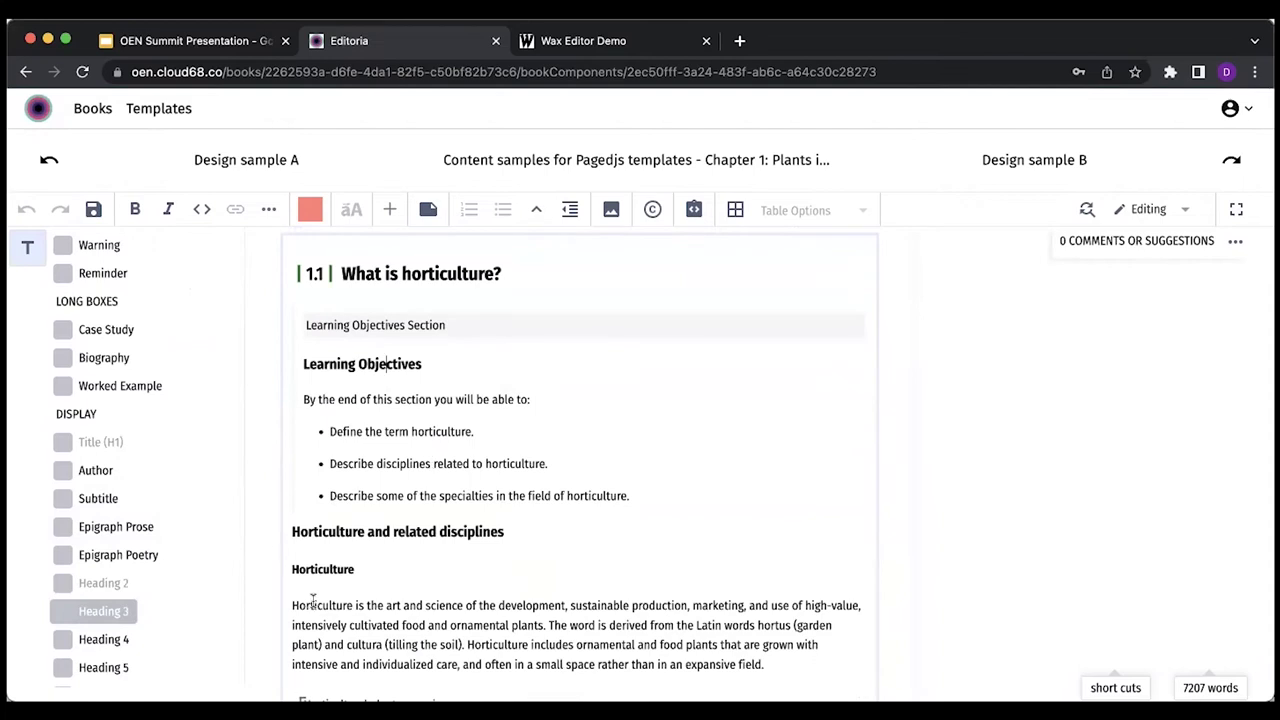
scroll(417, 594, down, 1)
scroll(417, 594, down, 5)
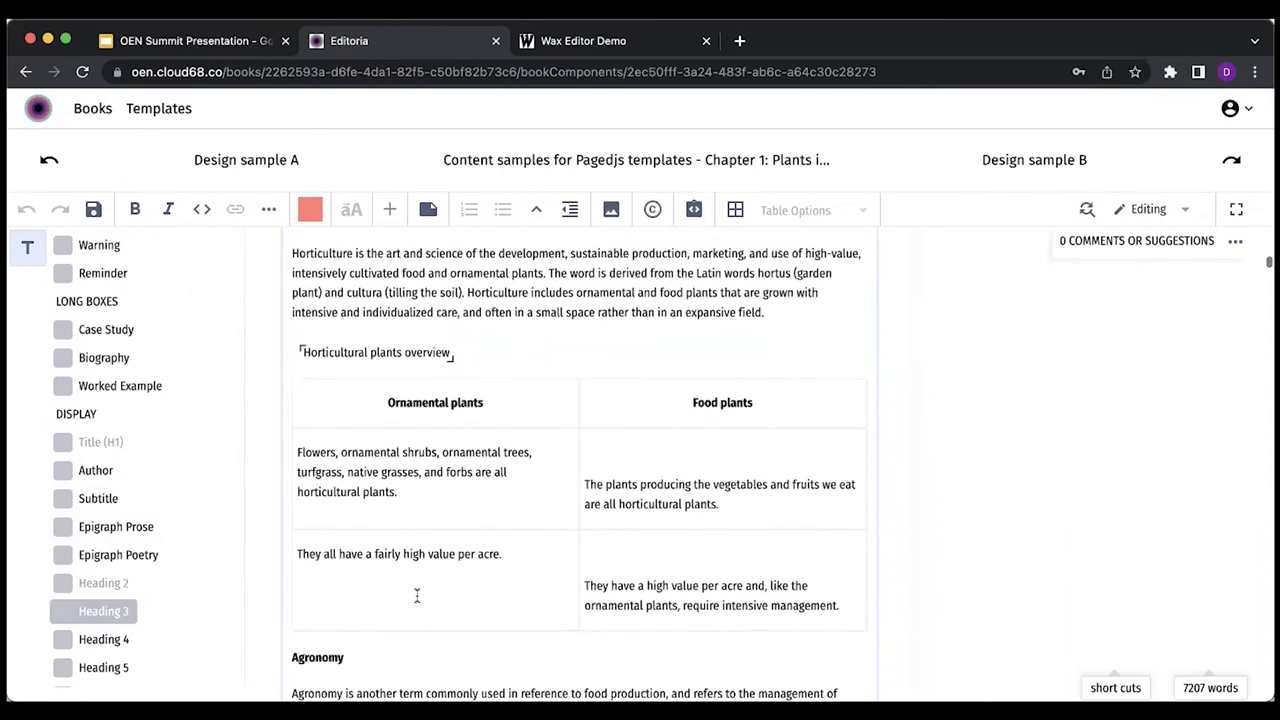
scroll(417, 594, down, 3)
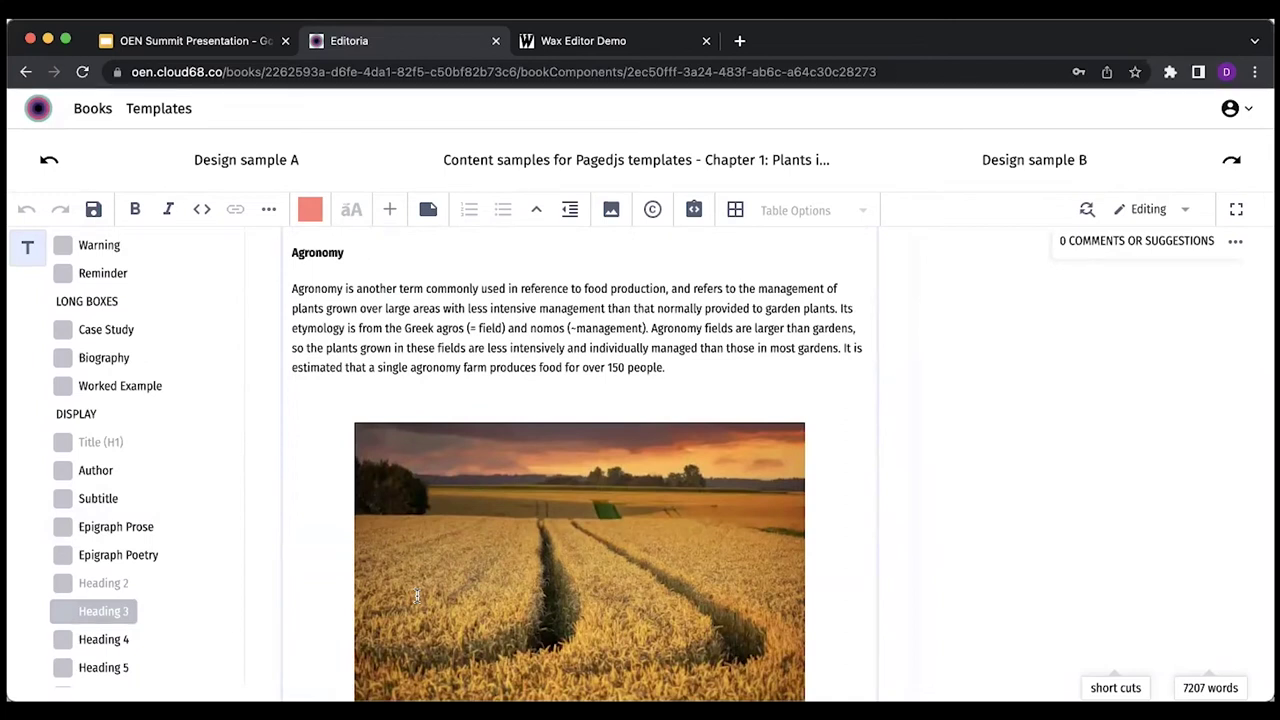
scroll(417, 594, down, 1)
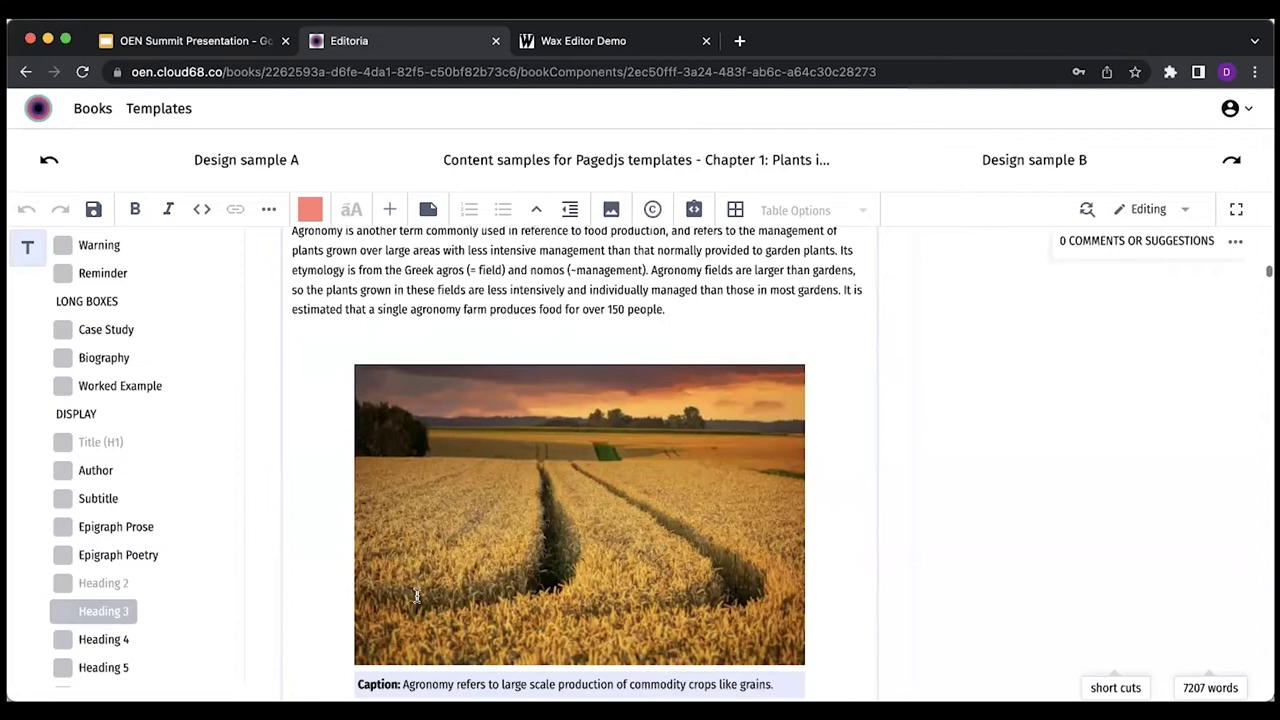
scroll(417, 596, down, 5)
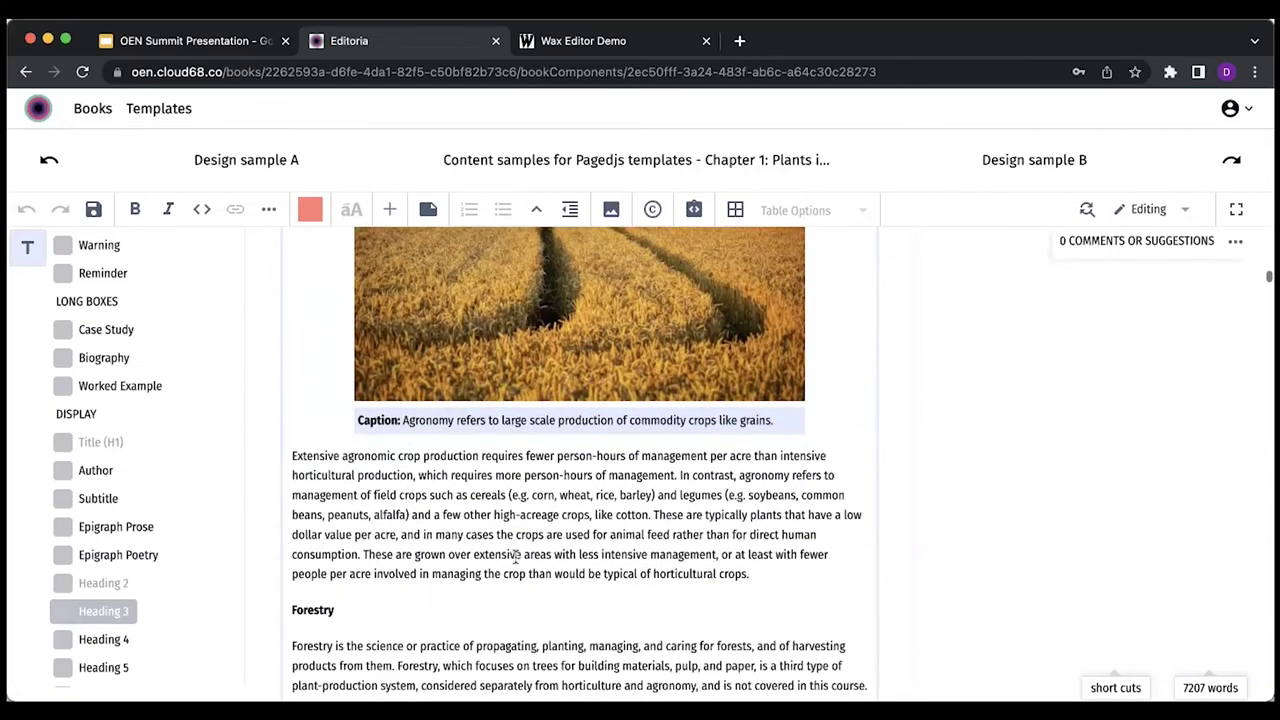
scroll(515, 557, down, 3)
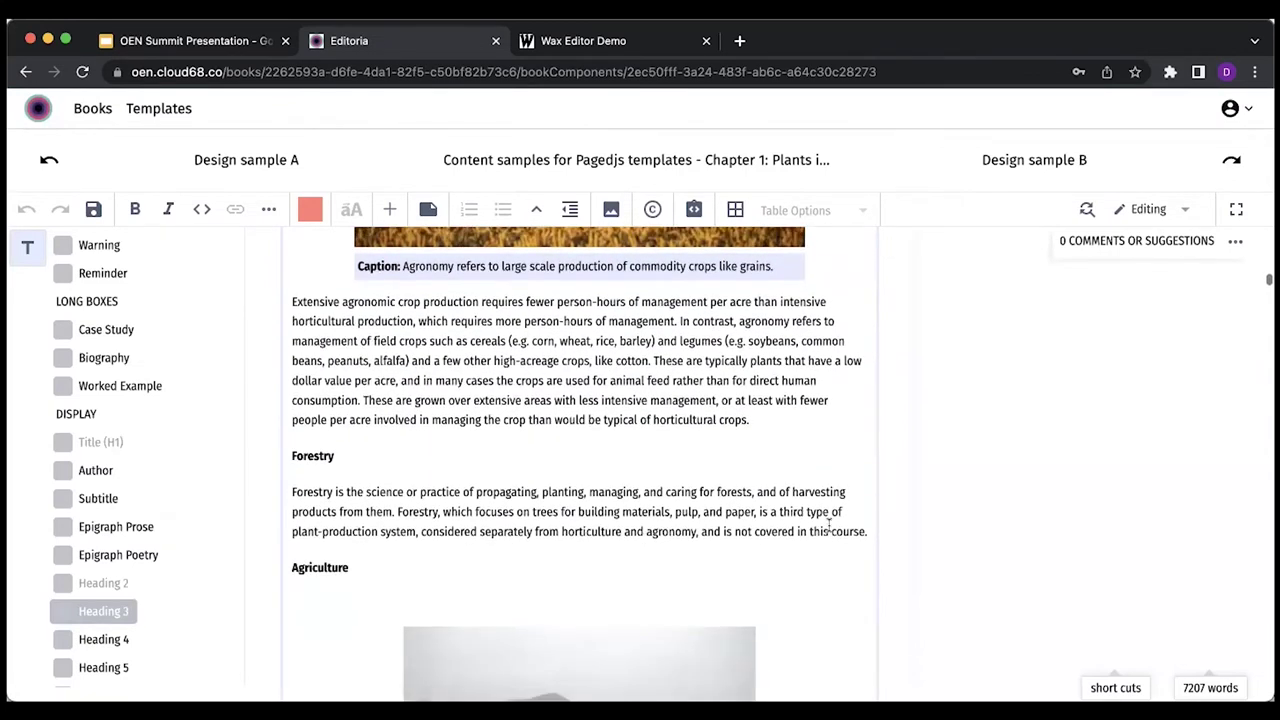
- Add an empty line below the Forestry paragraph and type the $$ math marker
click(867, 532)
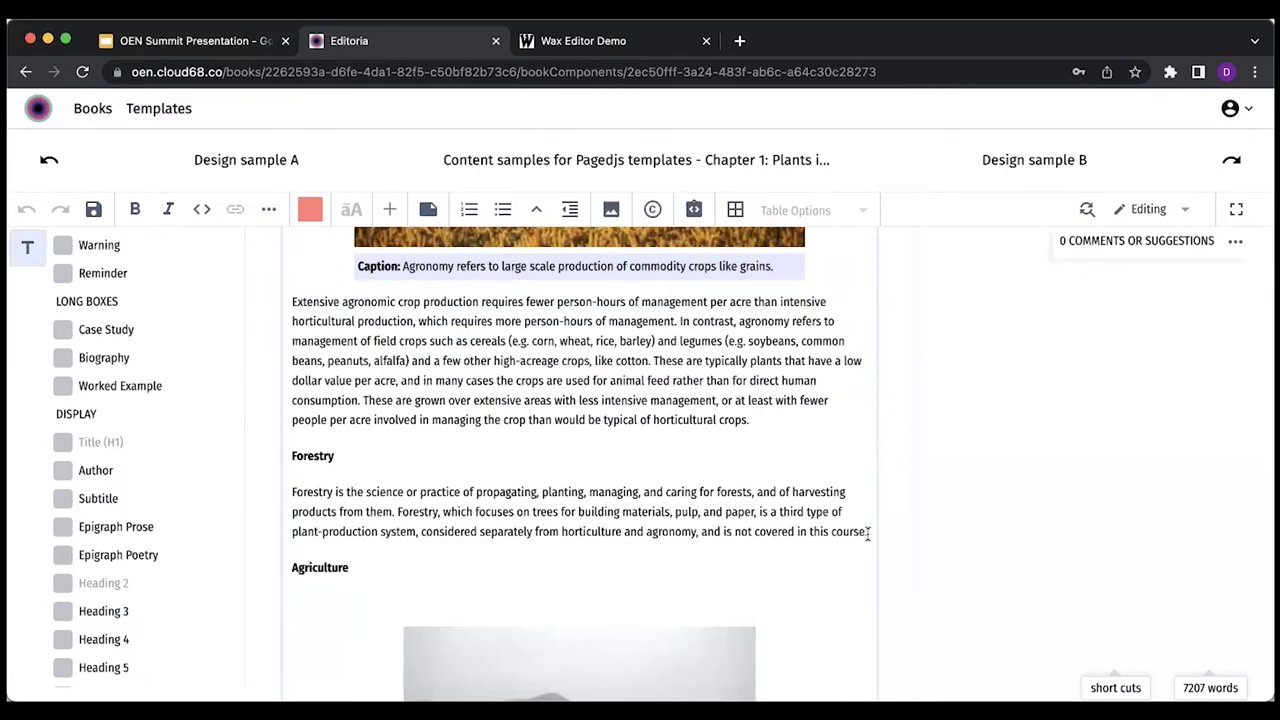
key(Return)
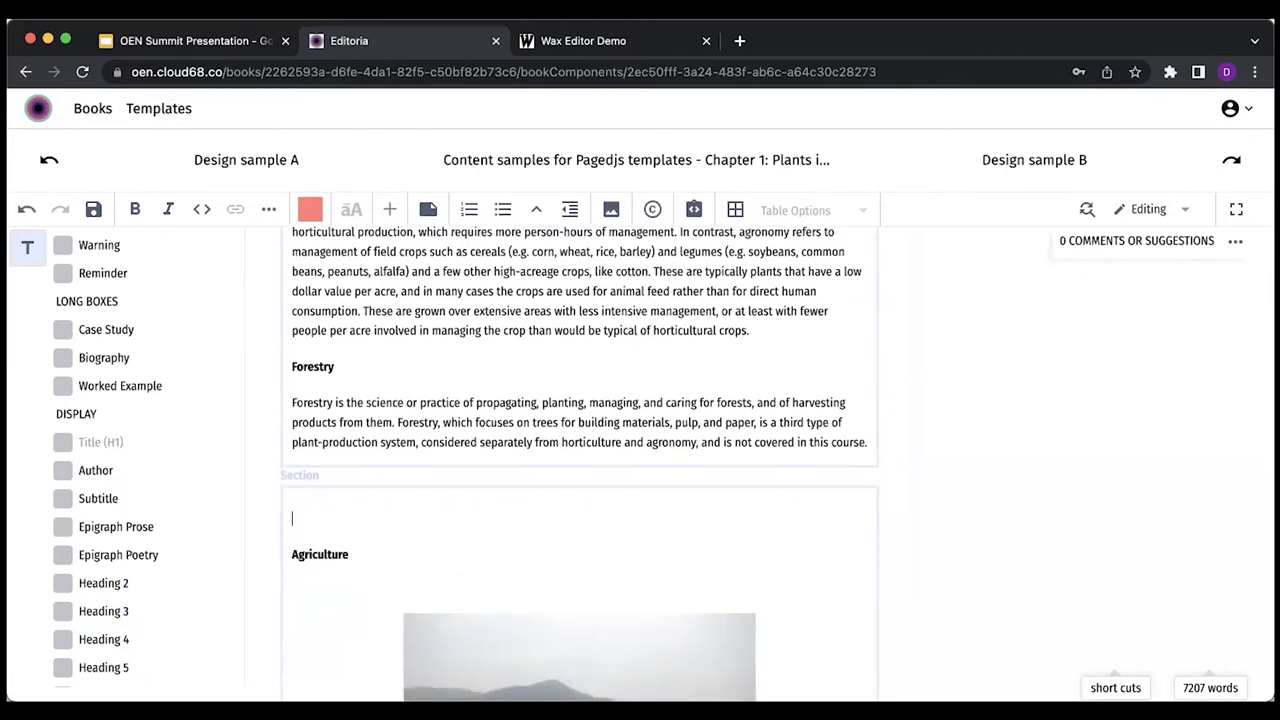
key(BackSpace)
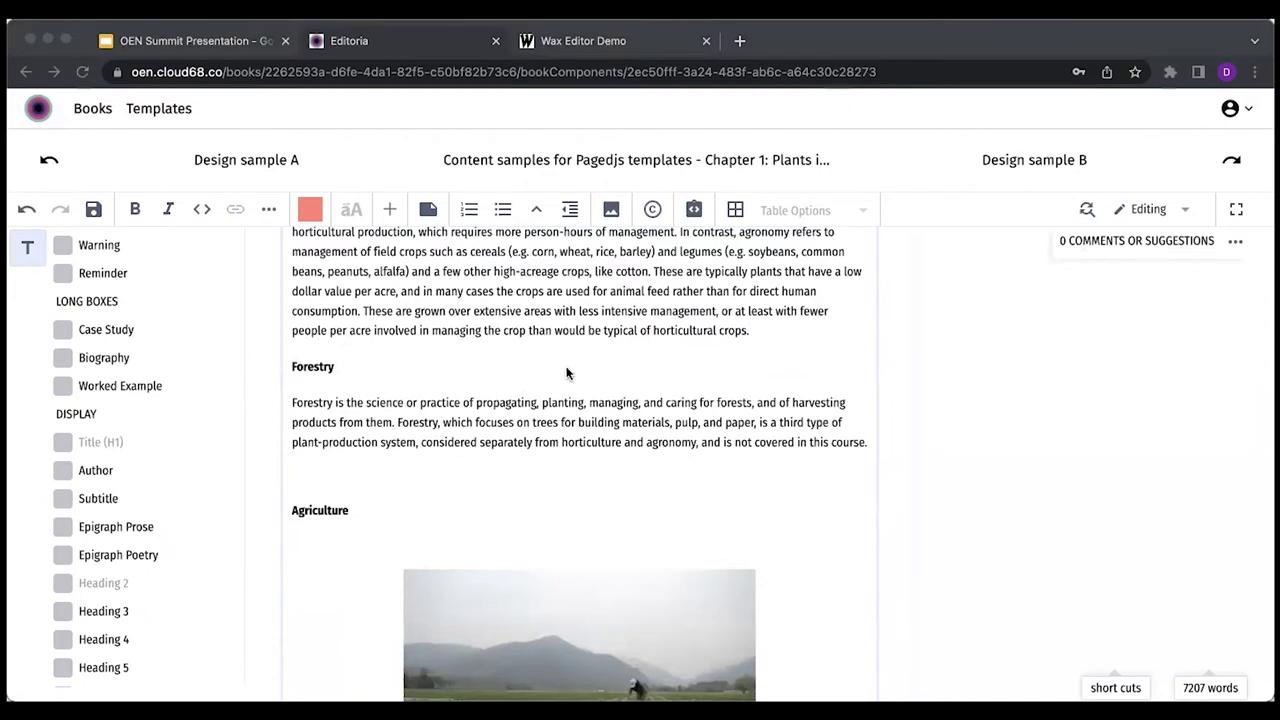
click(380, 467)
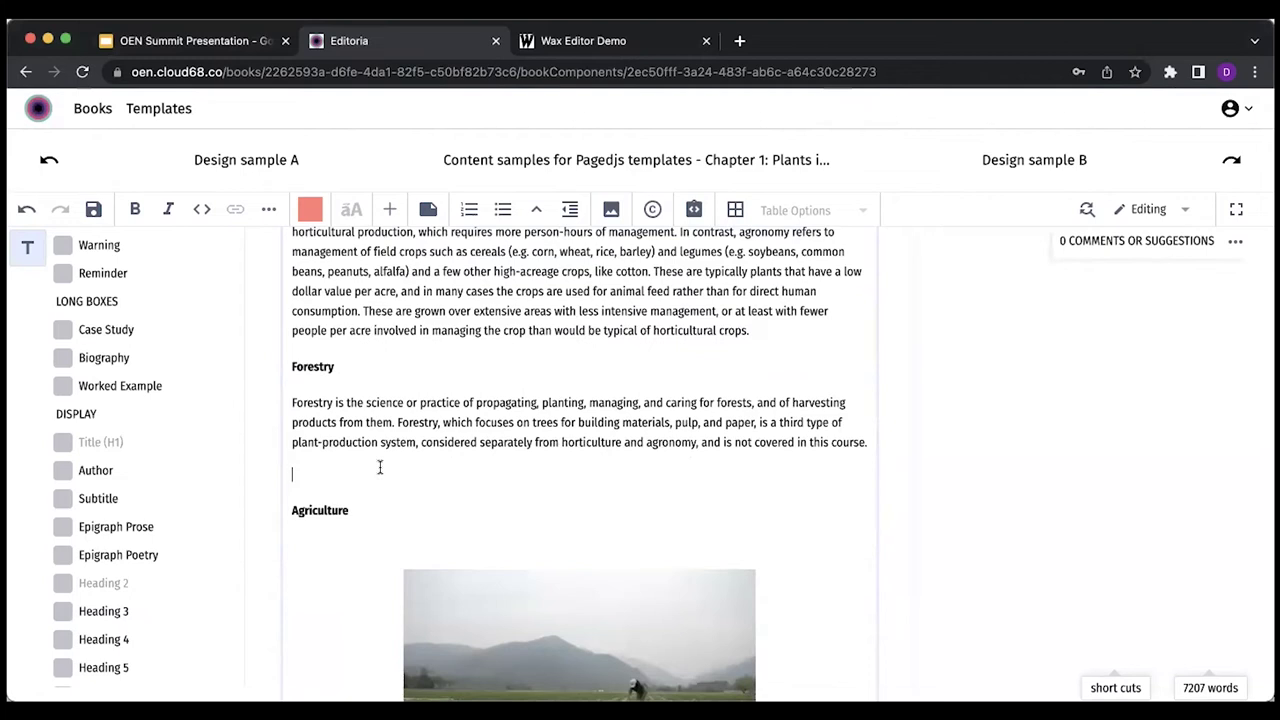
text($$)
- Make it a display-math block holding the pasted formula f(x) = Σ a_i/(1+x)
key(Return)
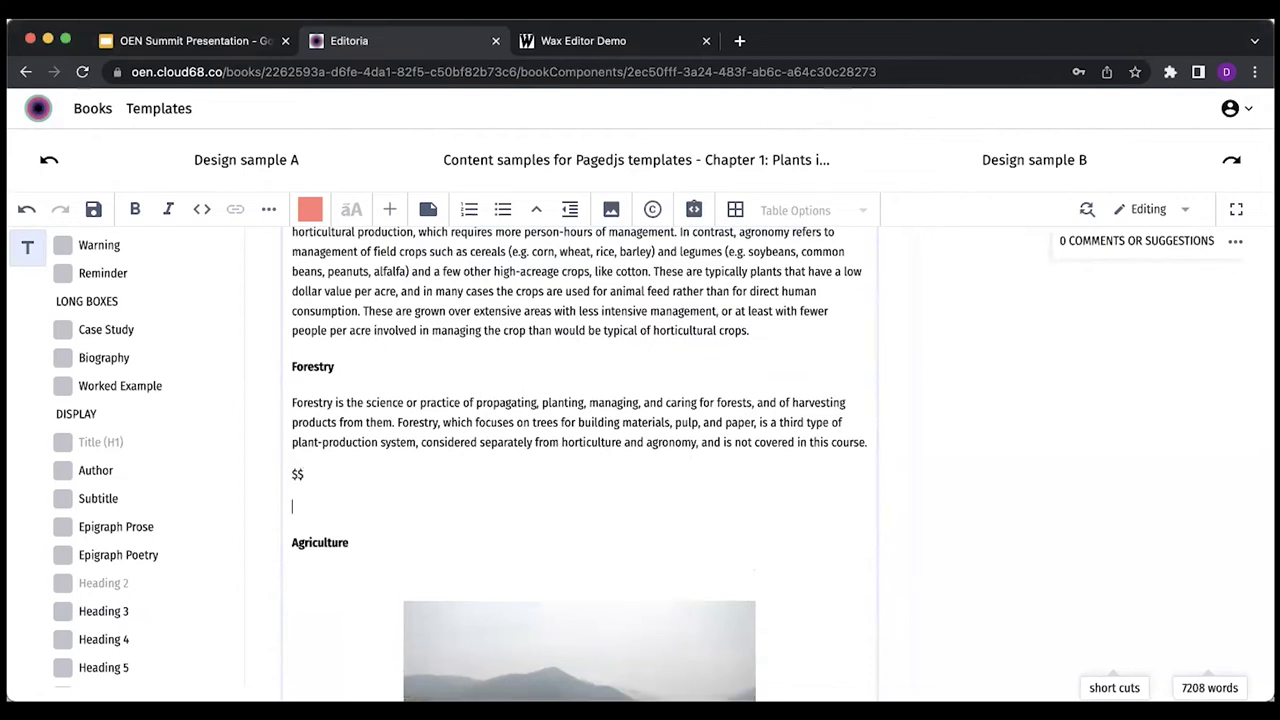
key(BackSpace)
key(space)
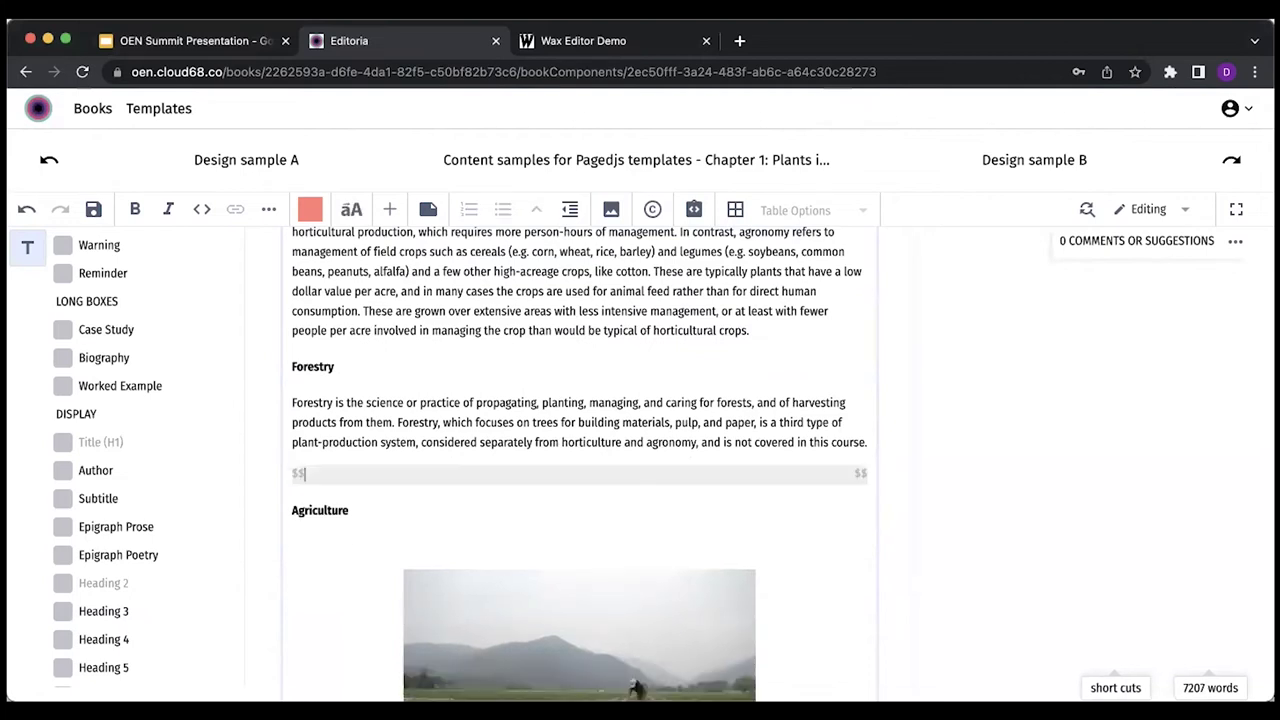
text(f(x) = \sum_{i=0}^{n} \frac{a_i}{1+x})
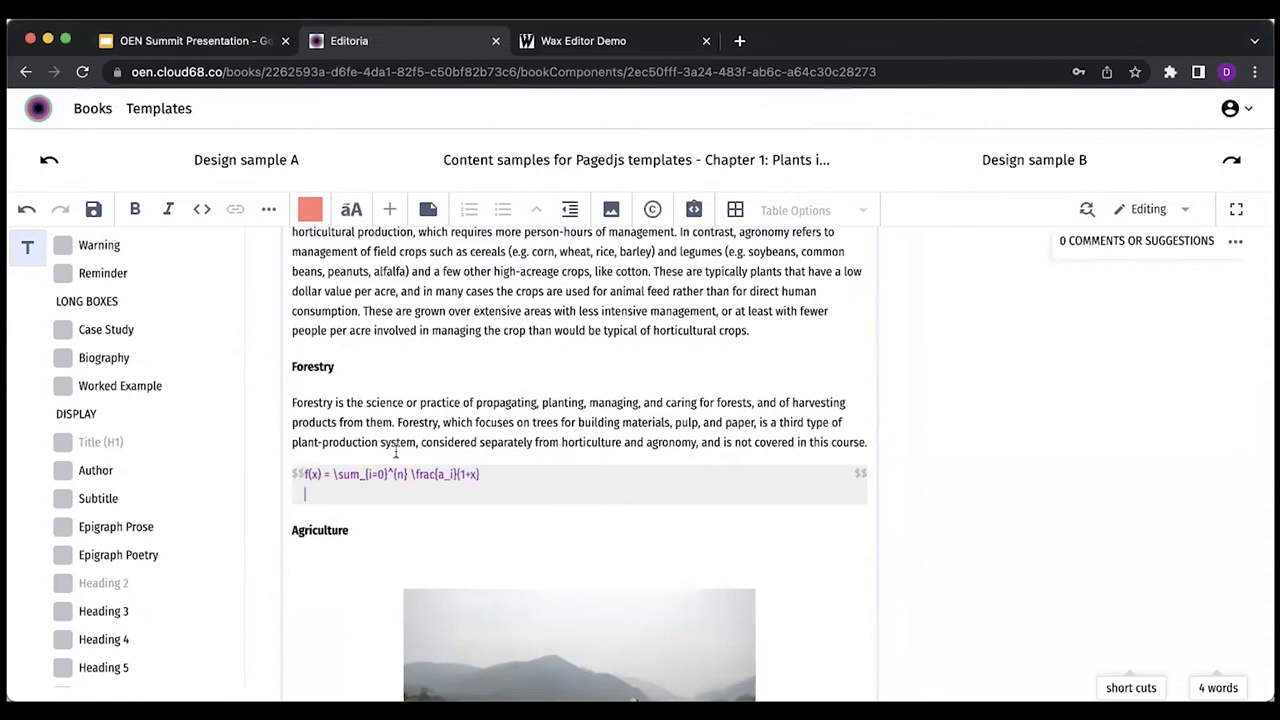
key(BackSpace)
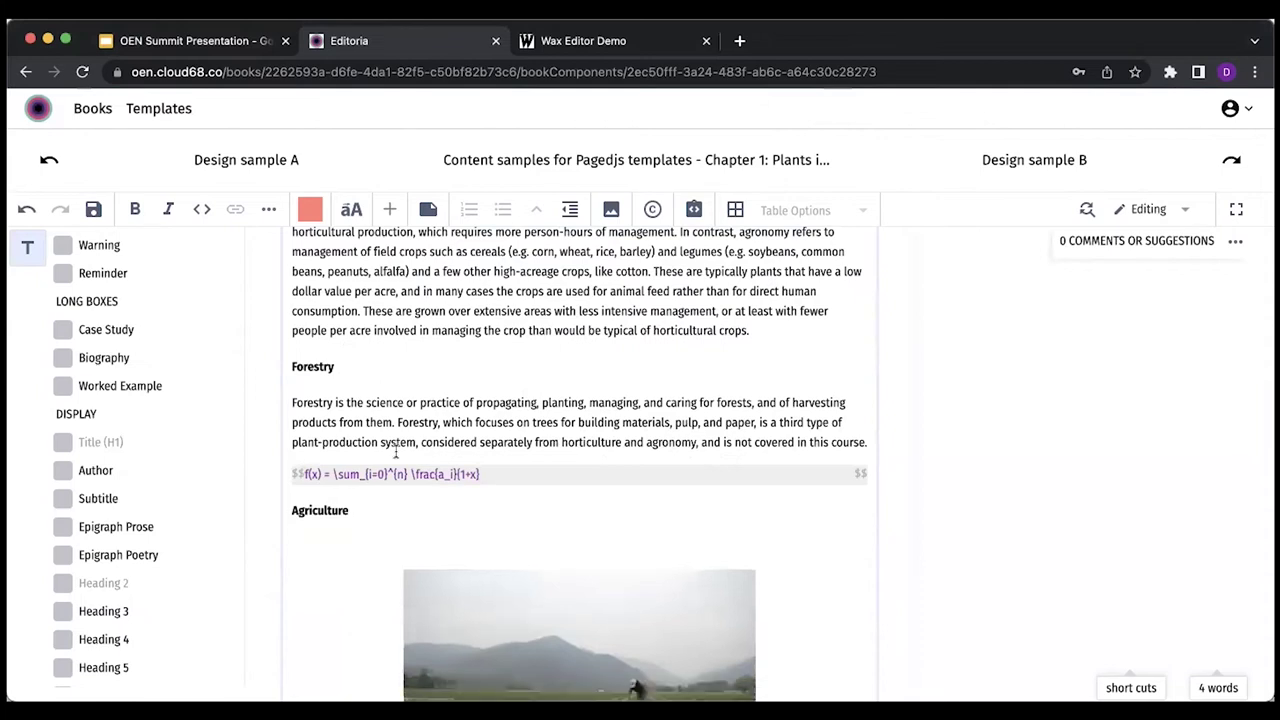
click(580, 443)
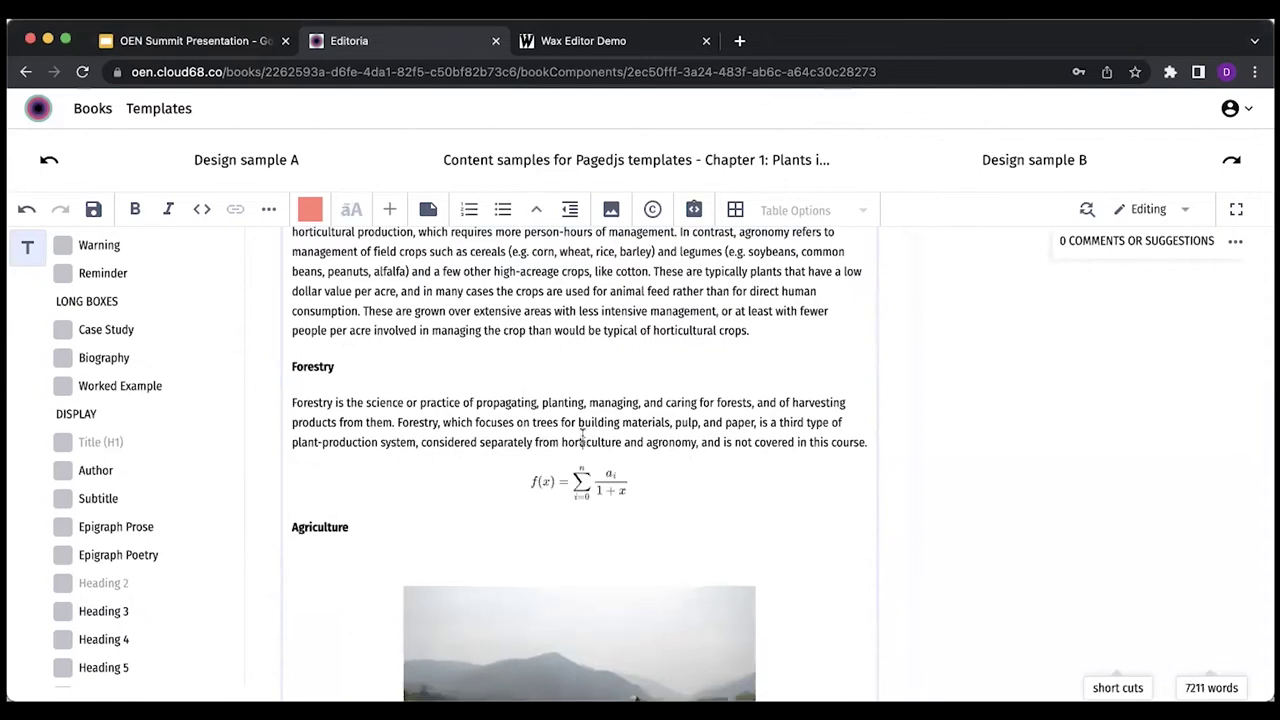
- Reopen the formula's LaTeX source, then leave it so the equation renders
click(625, 480)
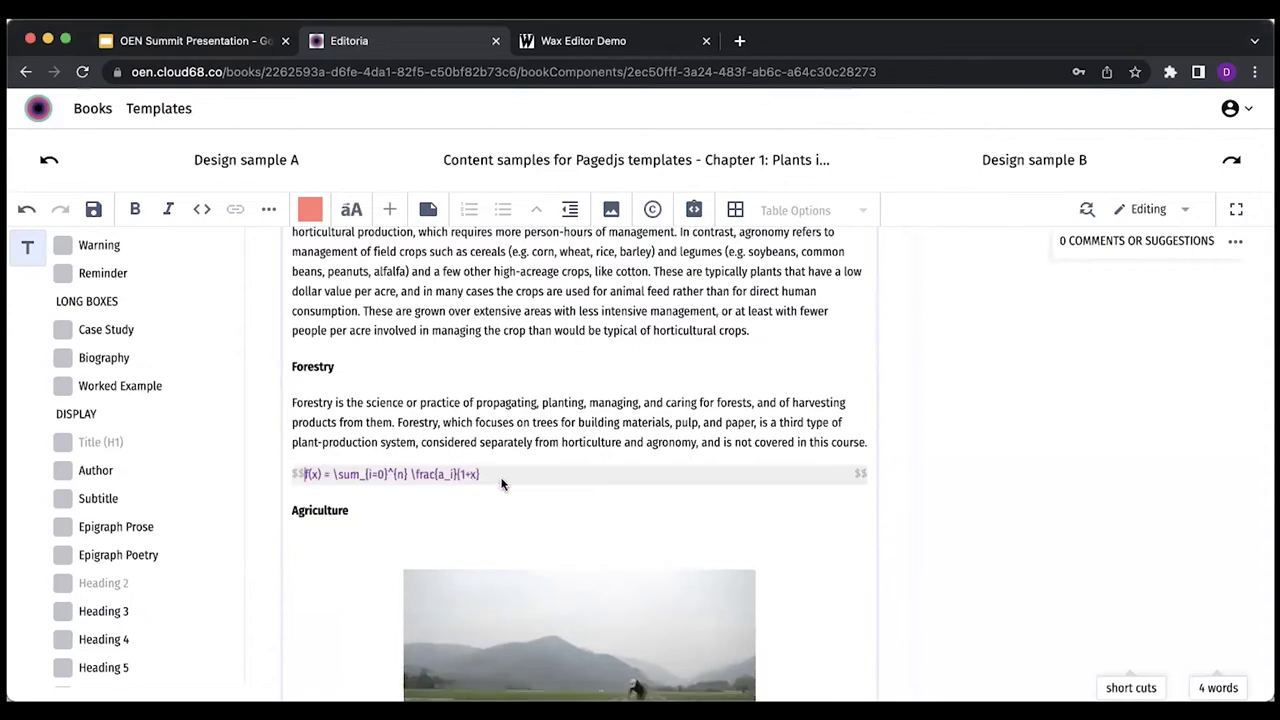
scroll(502, 476, up, 5)
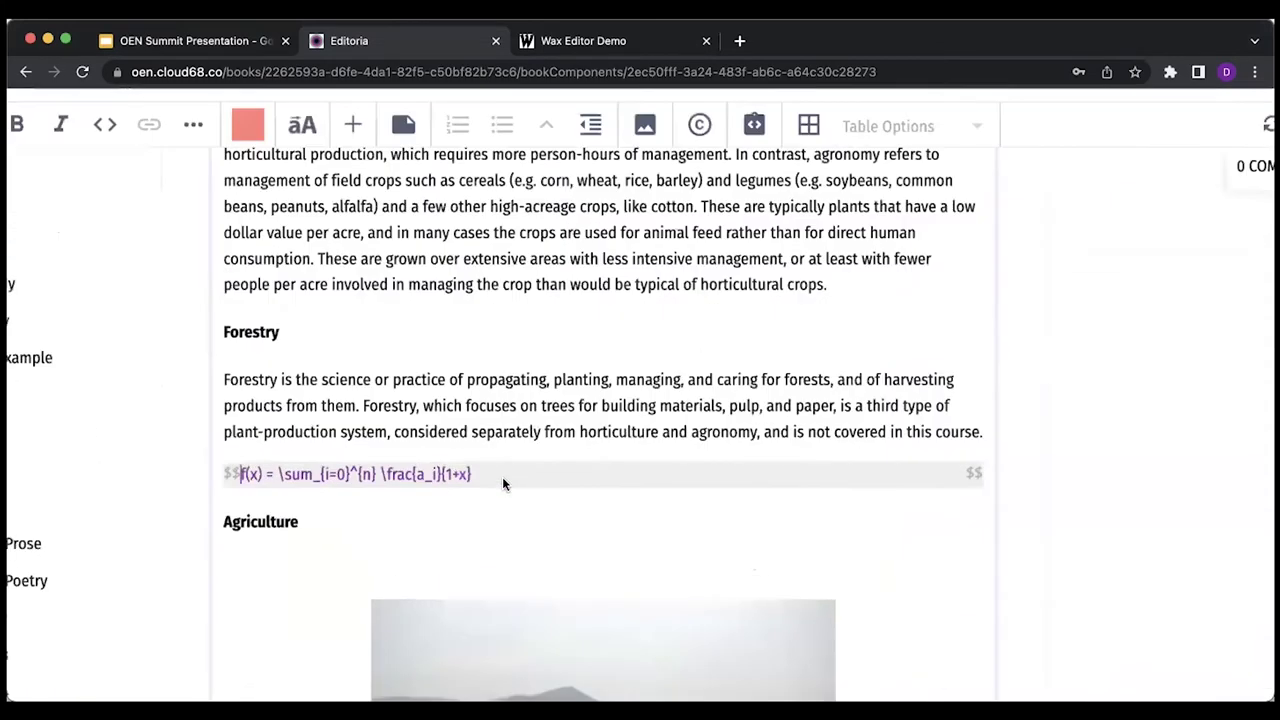
scroll(247, 519, left, 2)
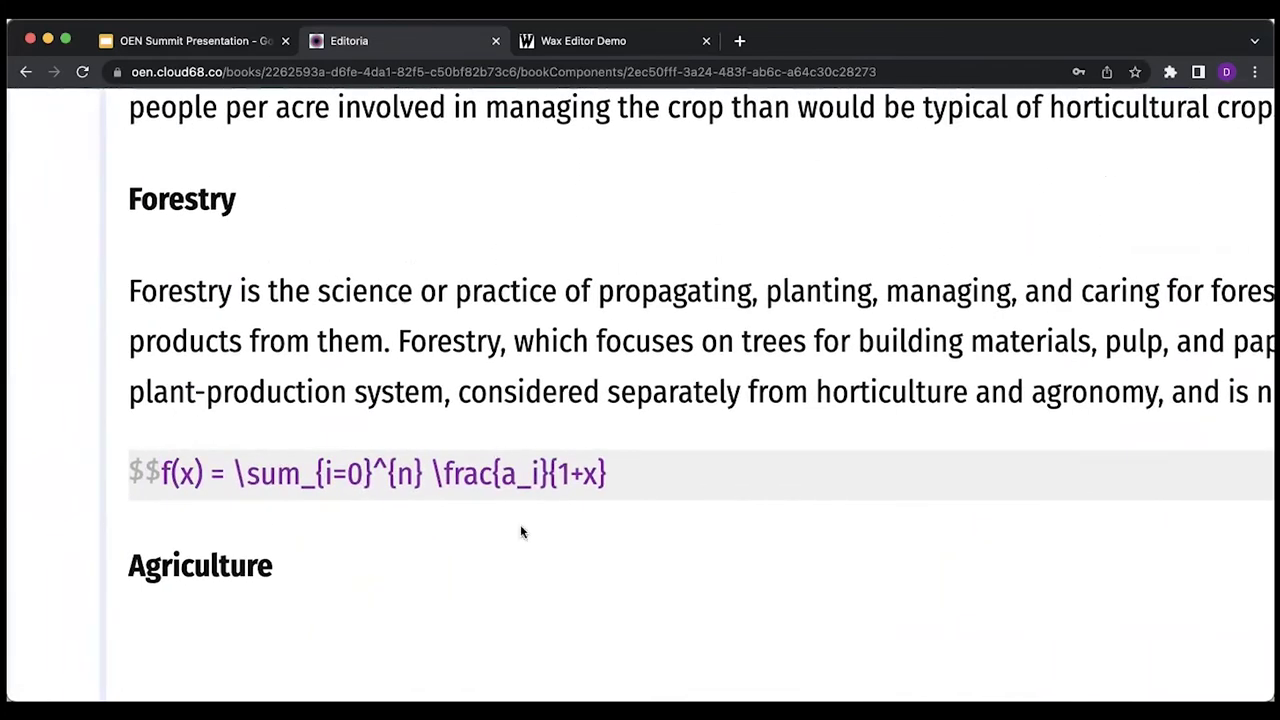
scroll(361, 583, down, 5)
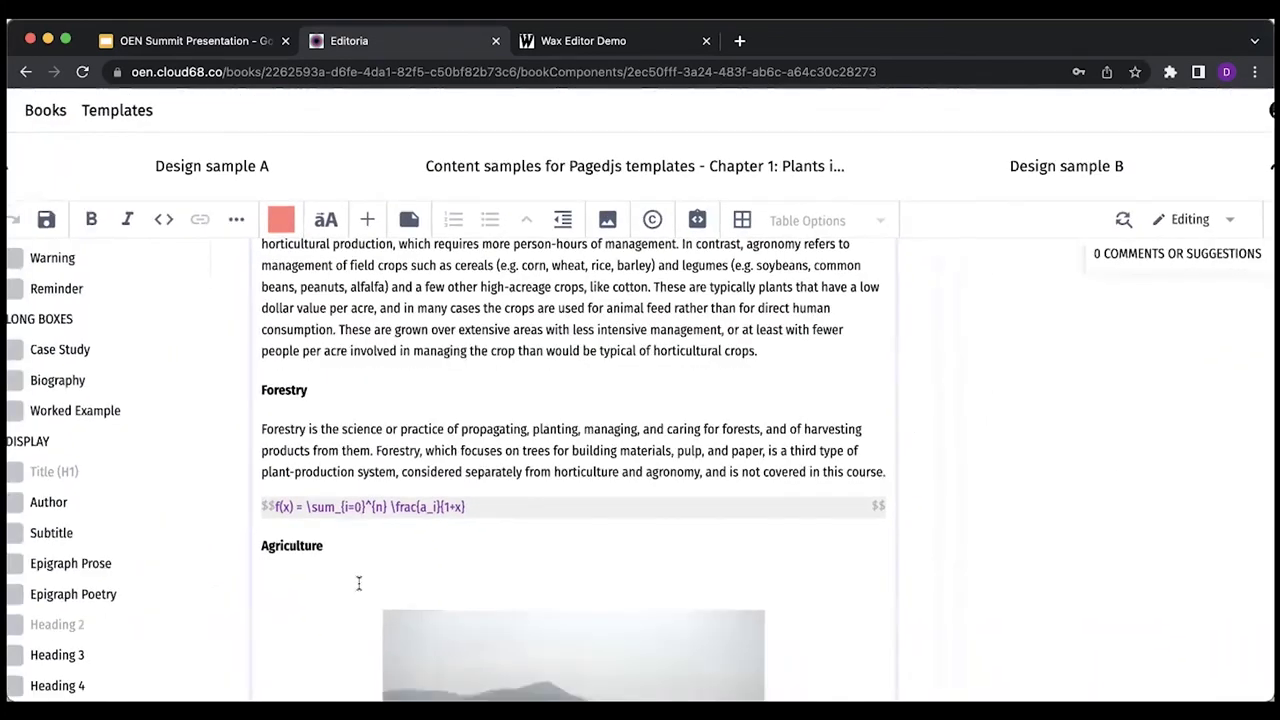
click(544, 460)
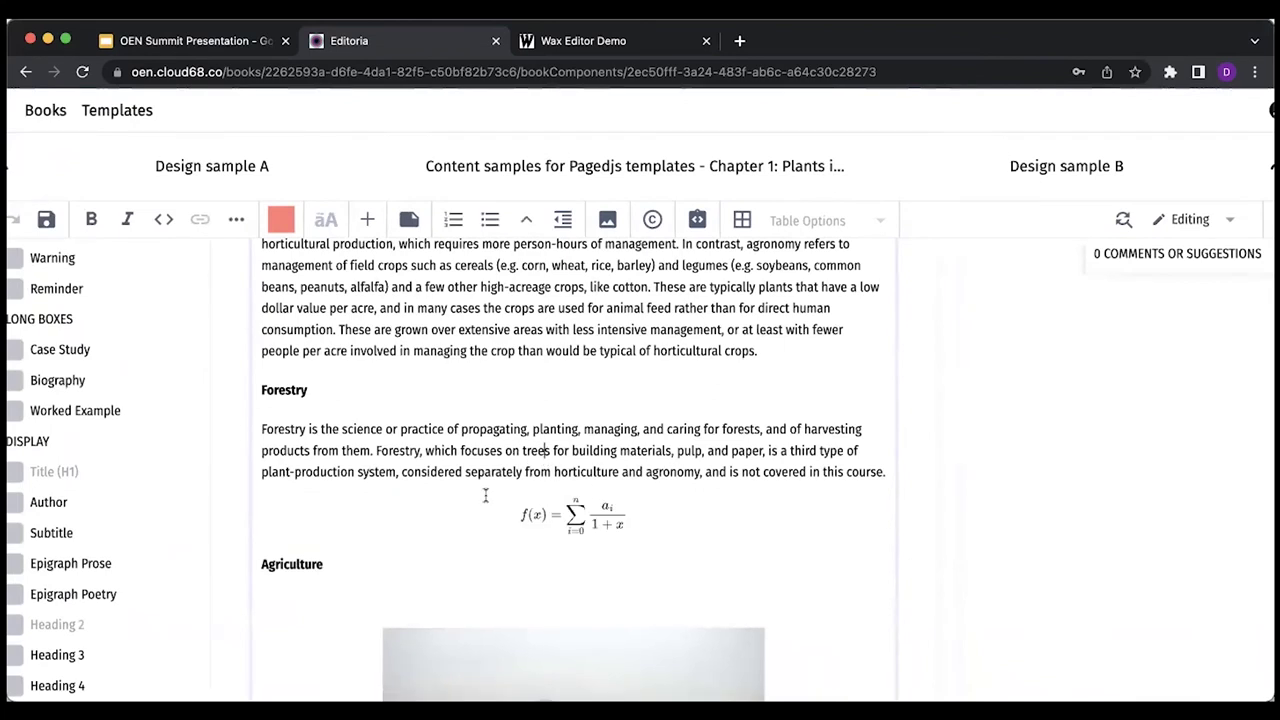
scroll(528, 549, down, 2)
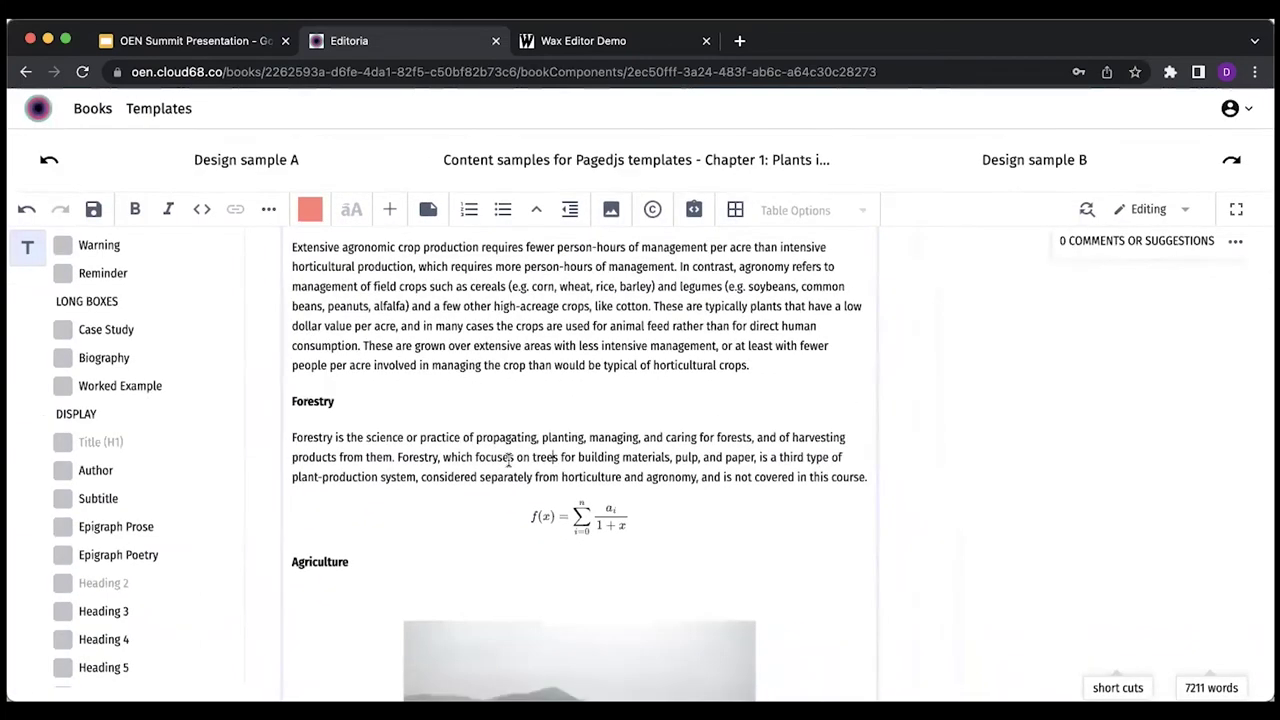
scroll(508, 460, up, 1)
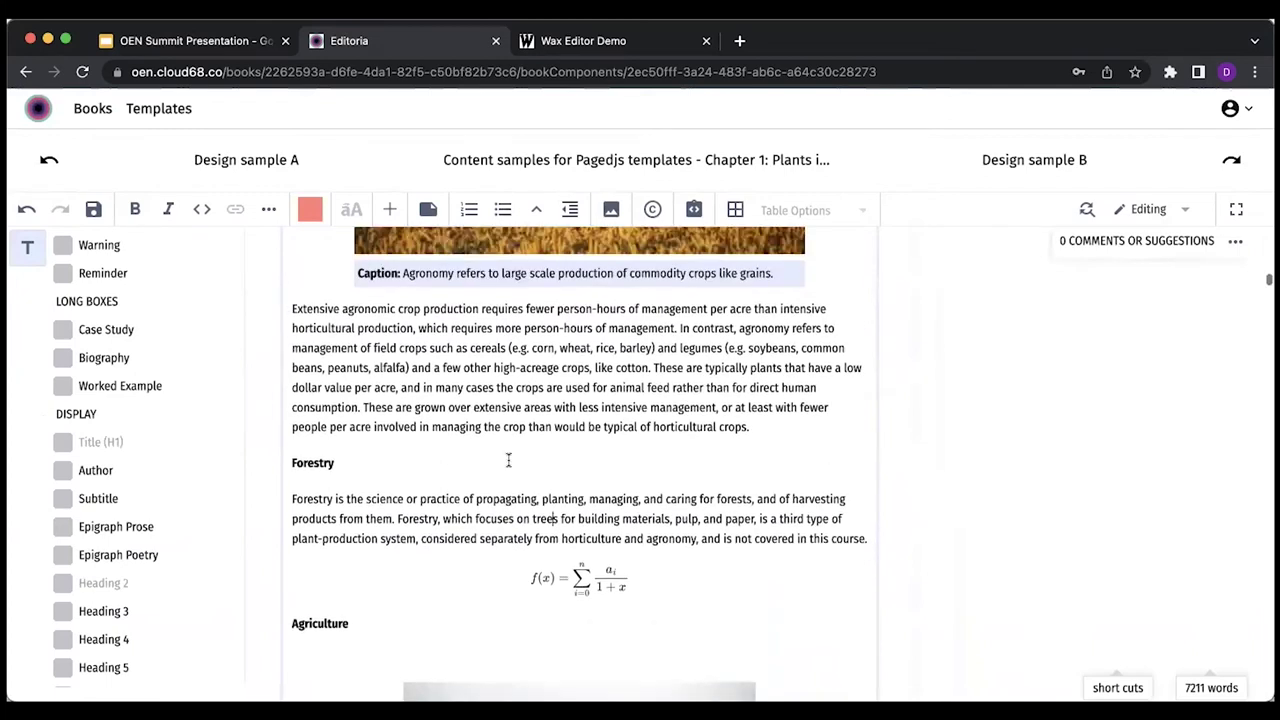
scroll(508, 460, down, 3)
scroll(508, 460, down, 3)
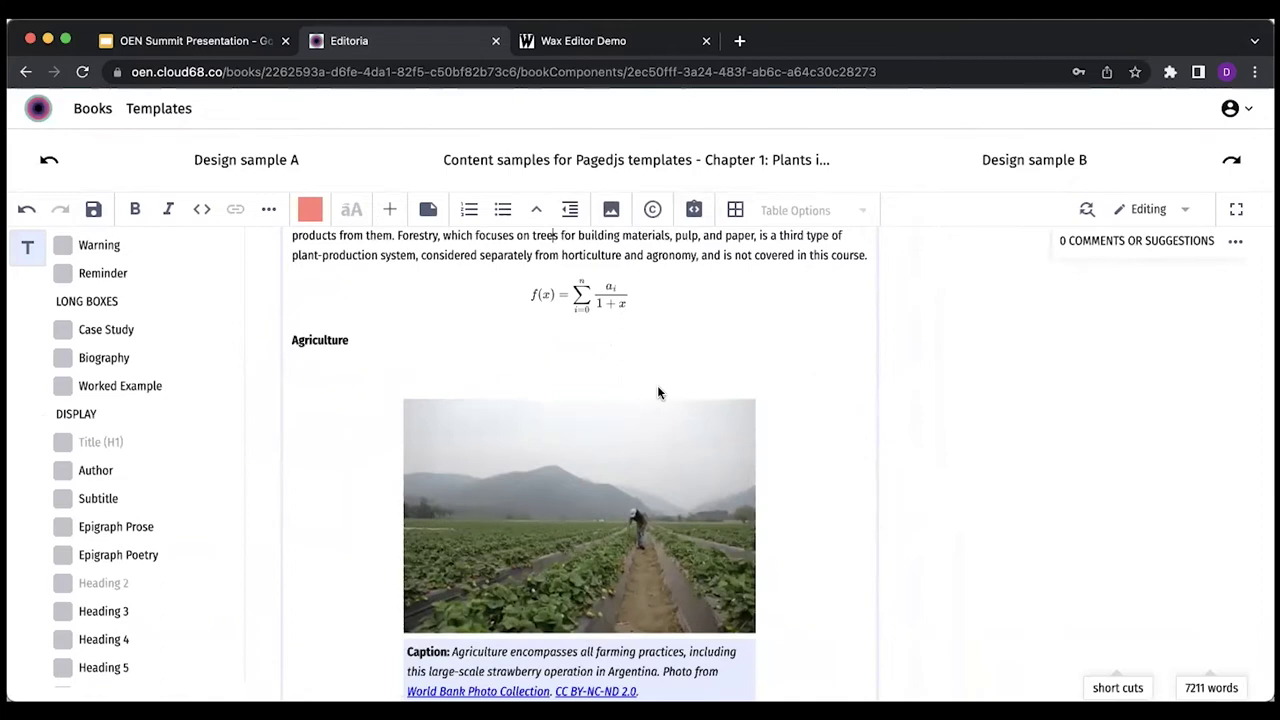
scroll(657, 392, down, 5)
scroll(657, 392, up, 10)
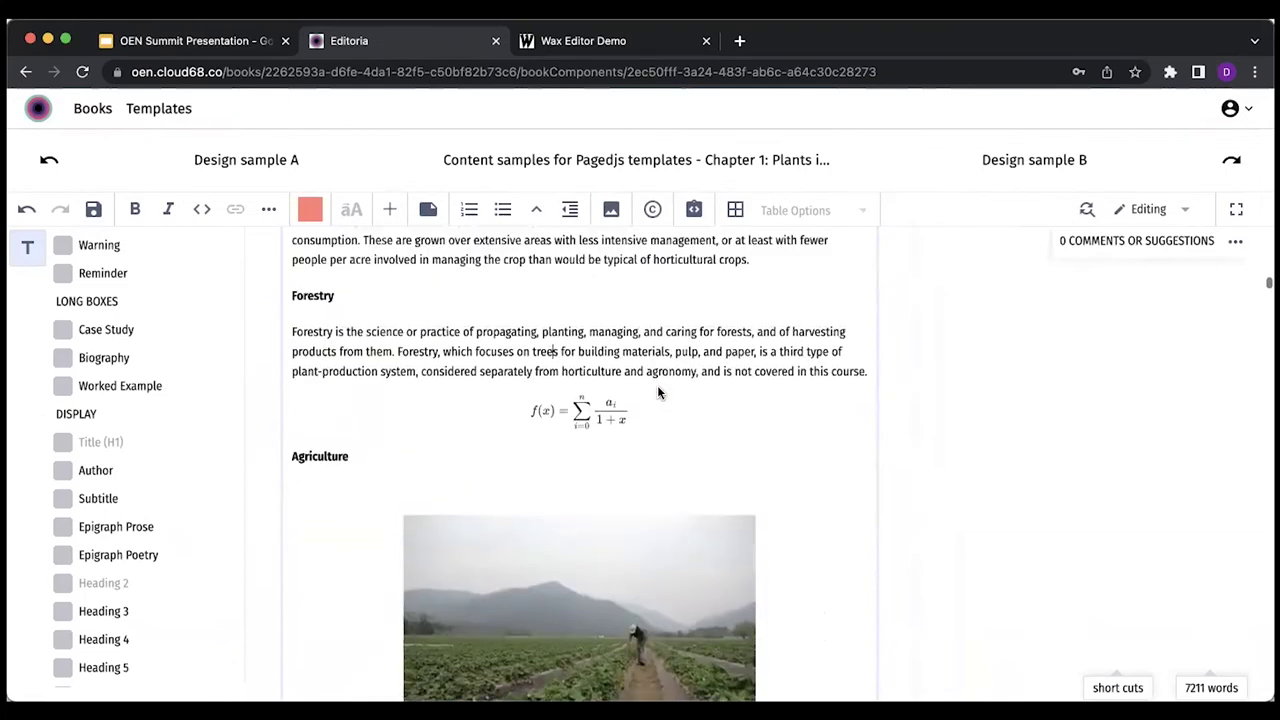
scroll(657, 390, up, 5)
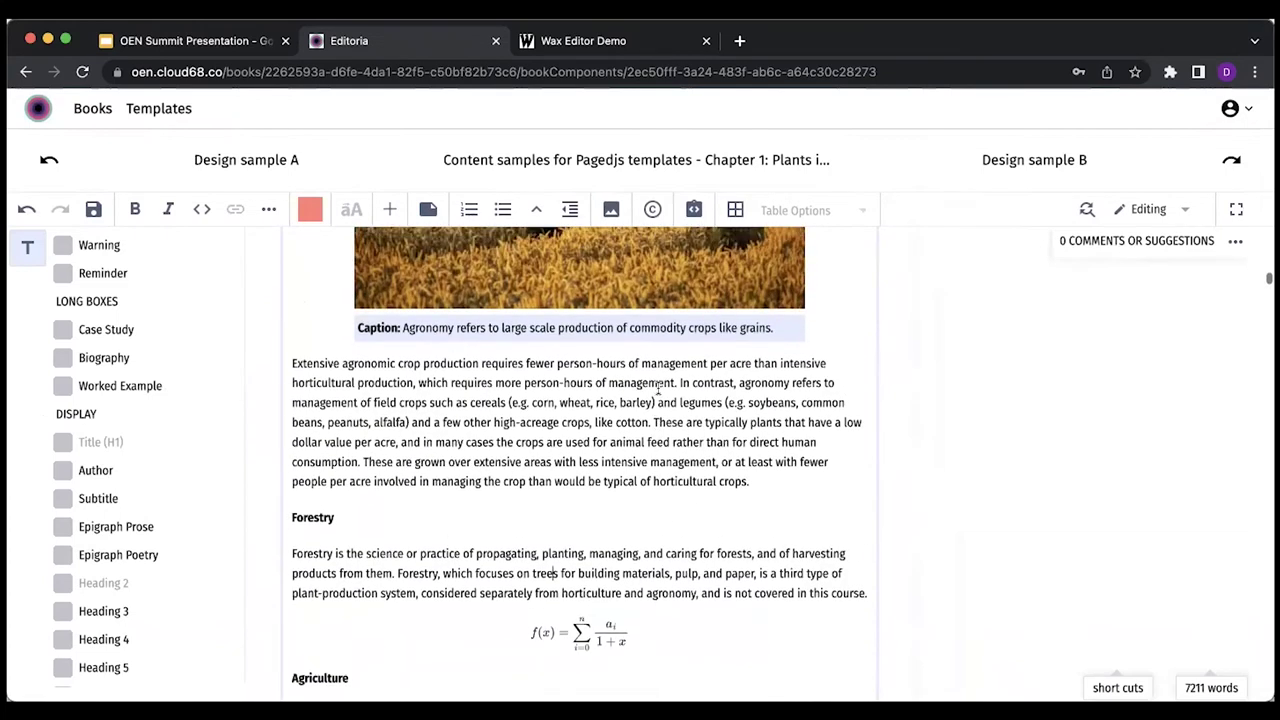
scroll(657, 388, up, 3)
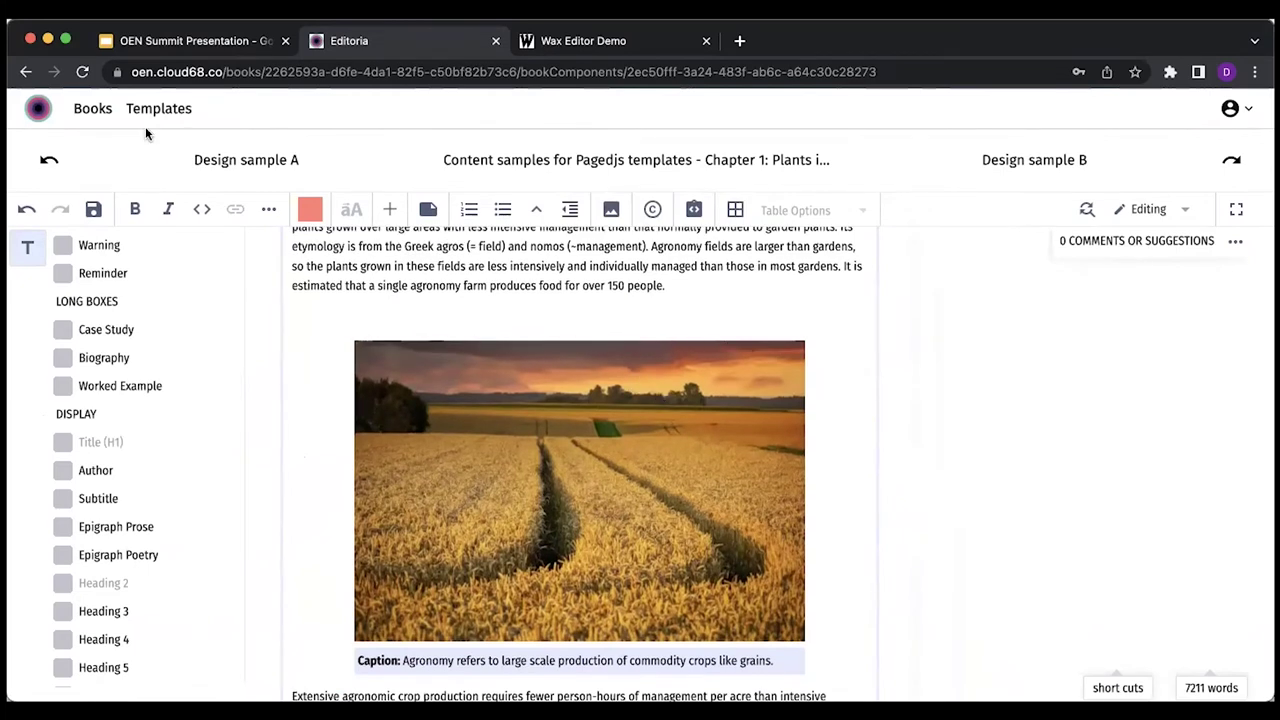
- Go back to the Books dashboard from the Chapter 1 editor
click(87, 118)
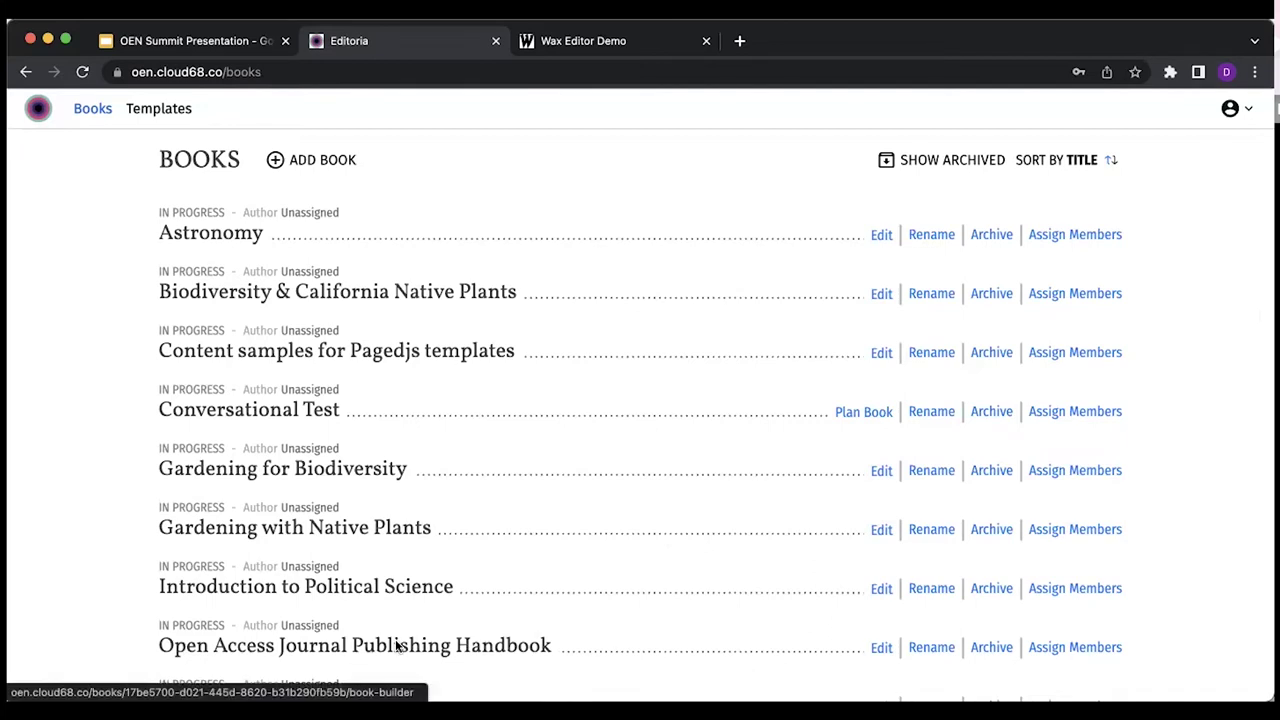
- Open Content samples for Pagedjs templates Chapter 1 and find the formula below Forestry
click(438, 356)
scroll(438, 358, down, 3)
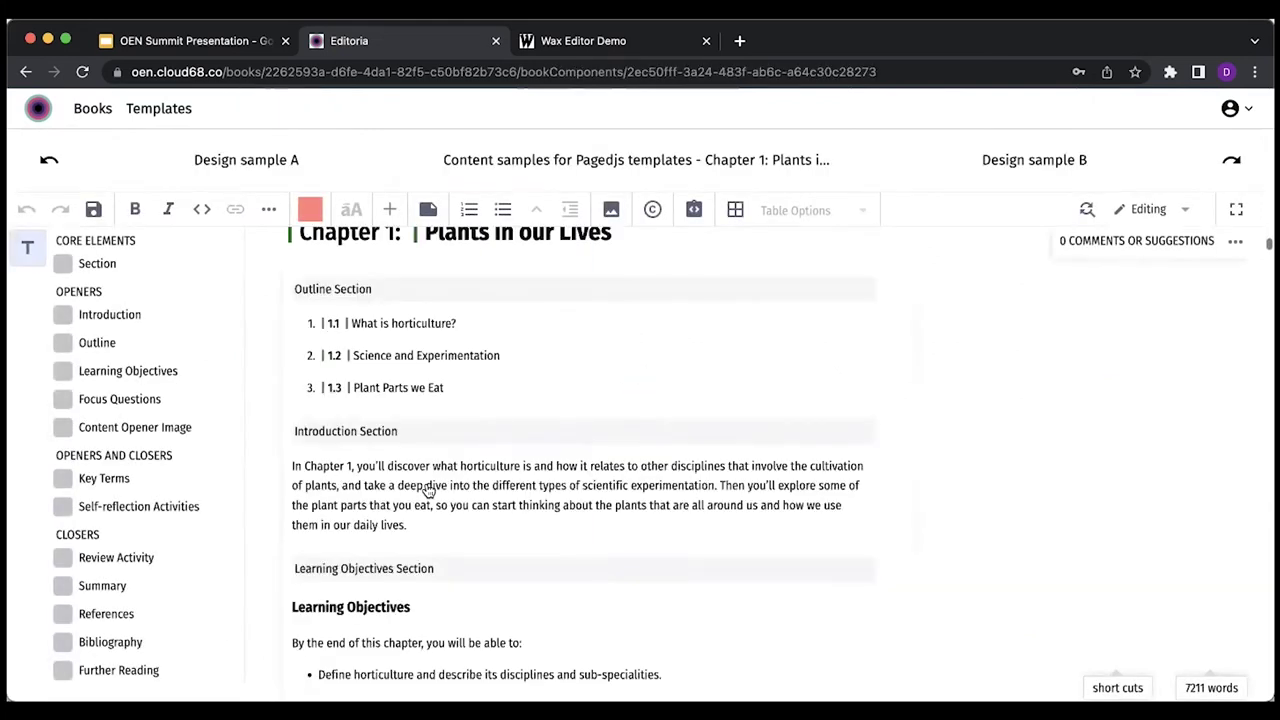
scroll(428, 490, down, 5)
scroll(428, 490, down, 10)
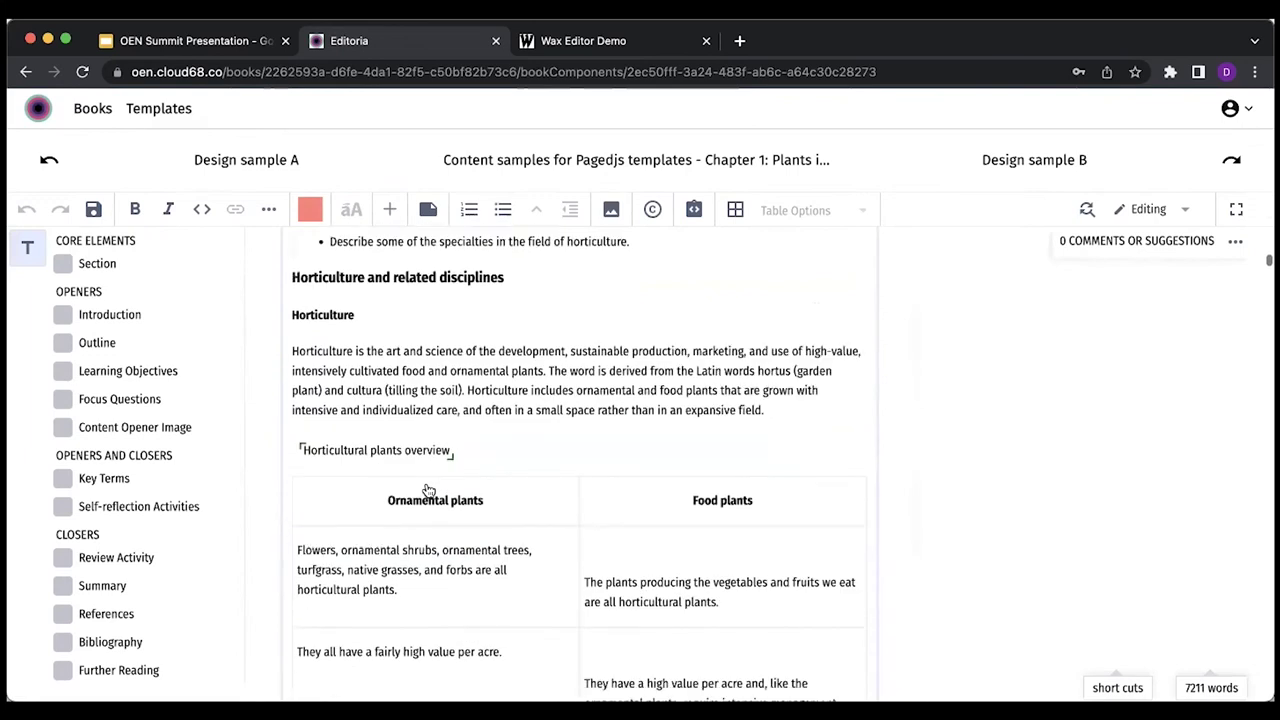
scroll(428, 490, down, 6)
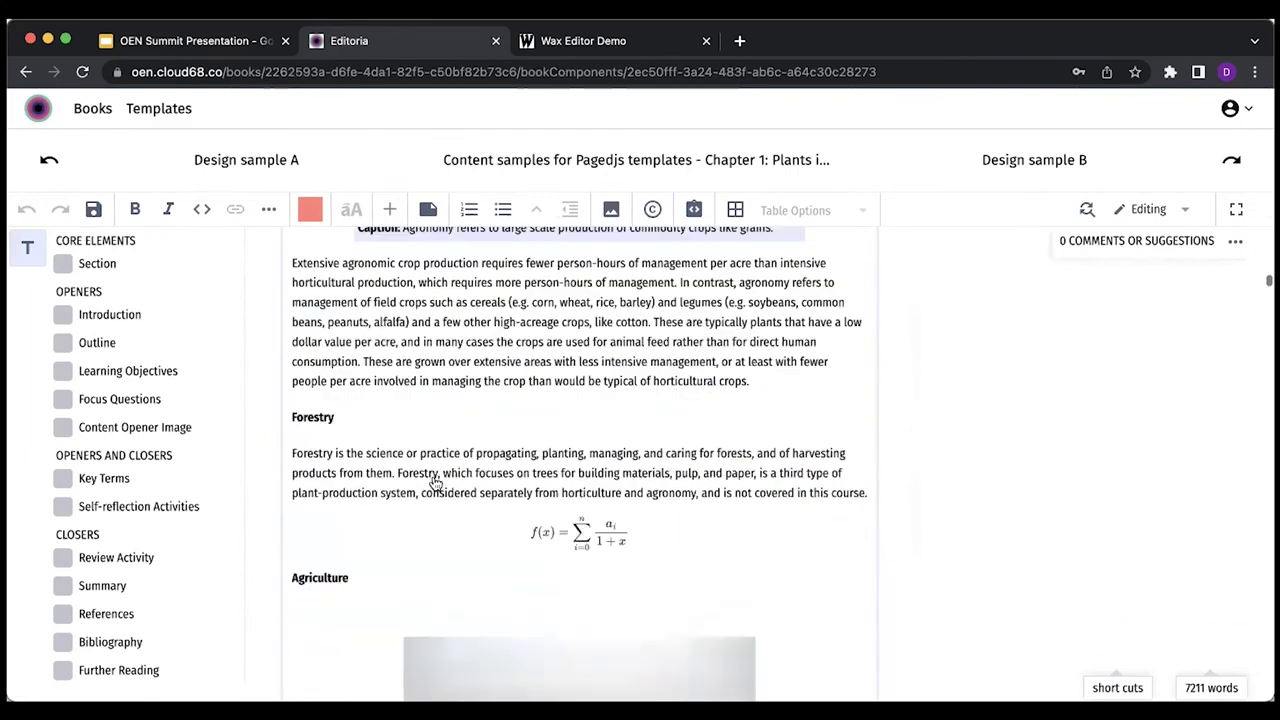
scroll(567, 347, up, 5)
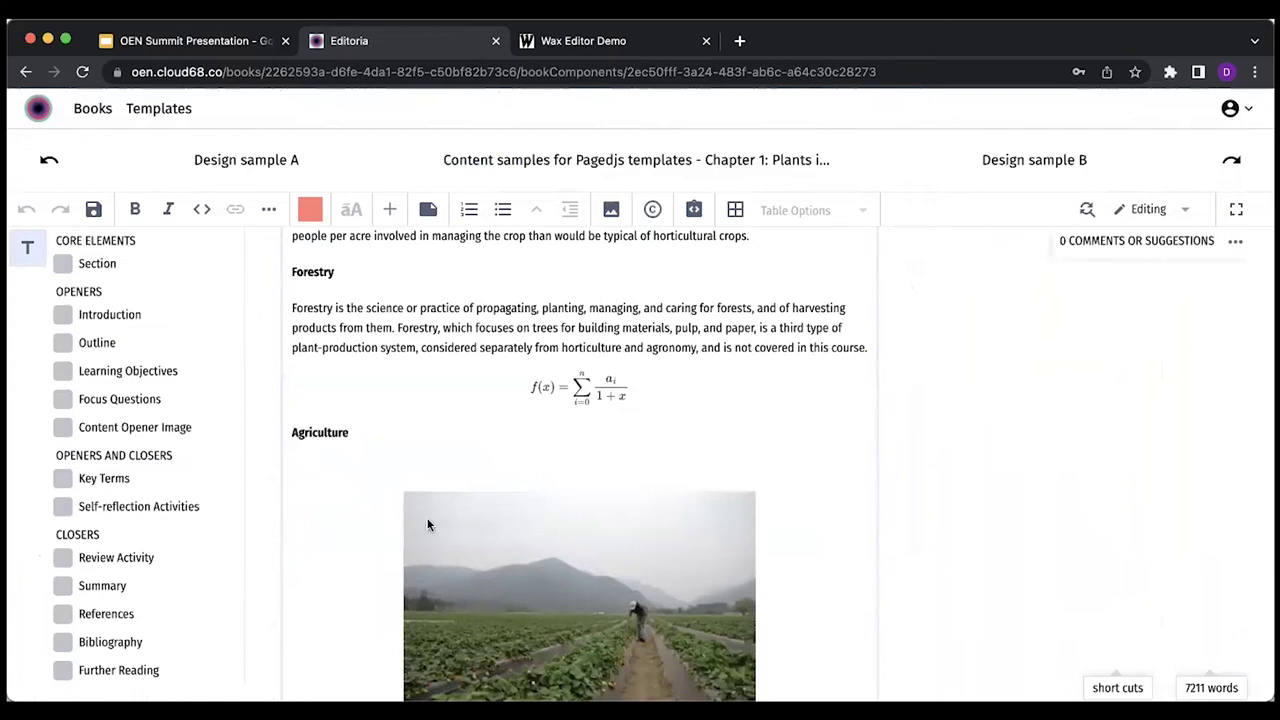
scroll(734, 465, up, 1)
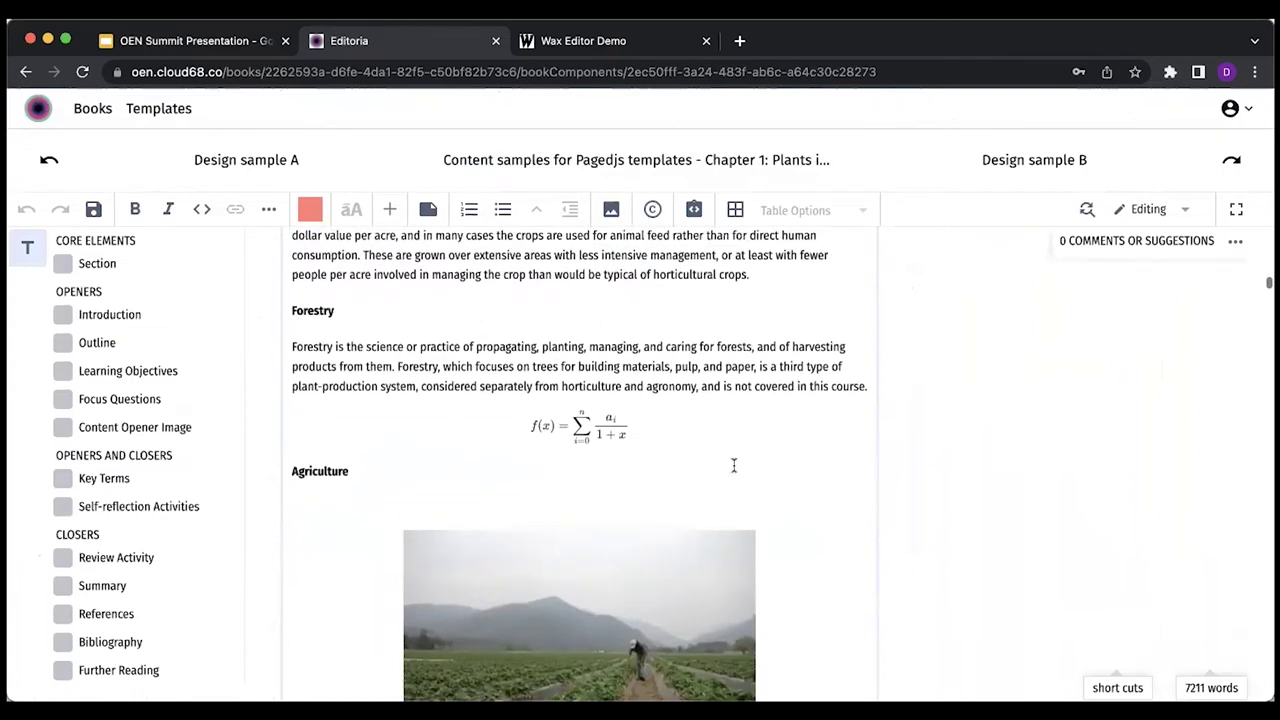
click(718, 372)
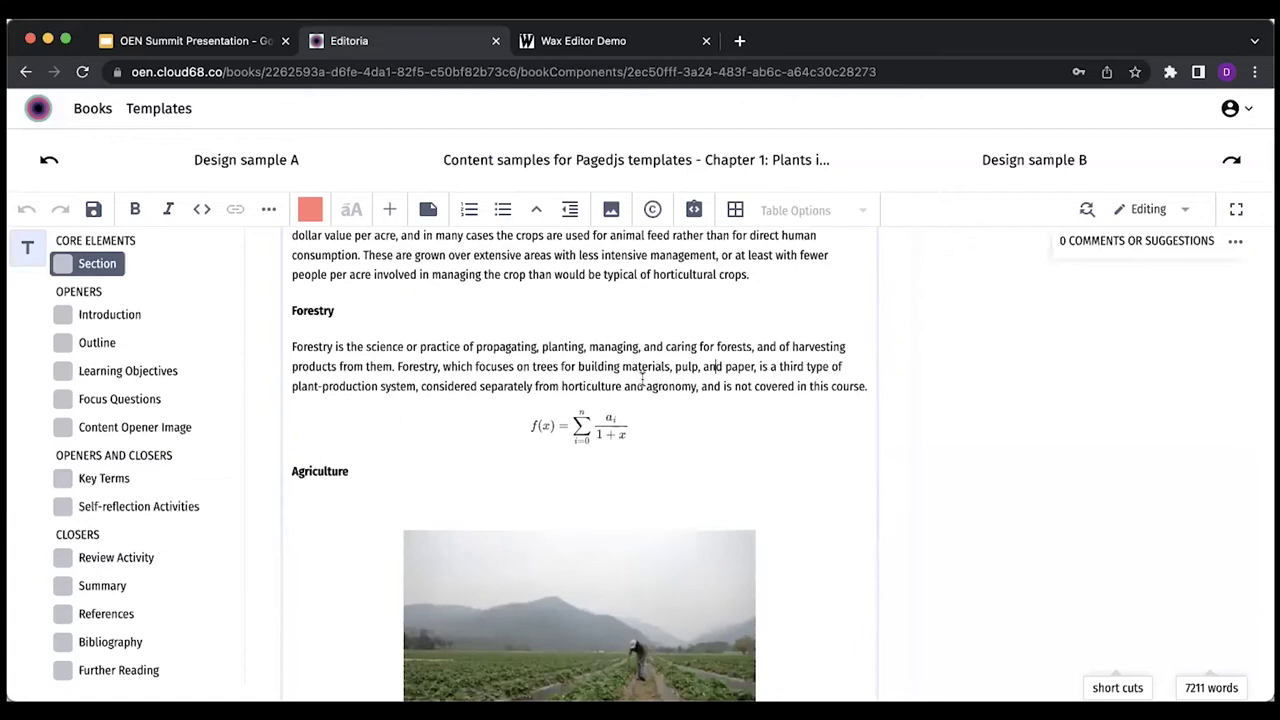
- Open the Forestry formula's LaTeX source, select all of it, and let it render again
click(595, 432)
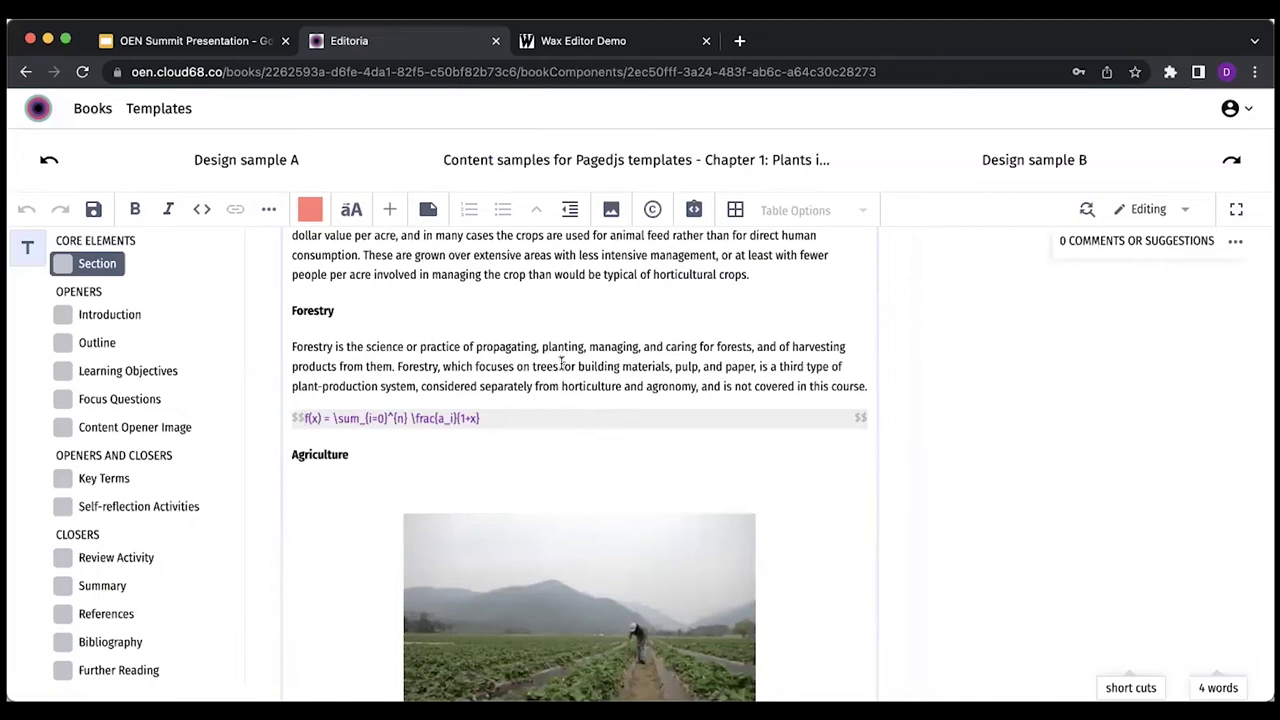
click(562, 364)
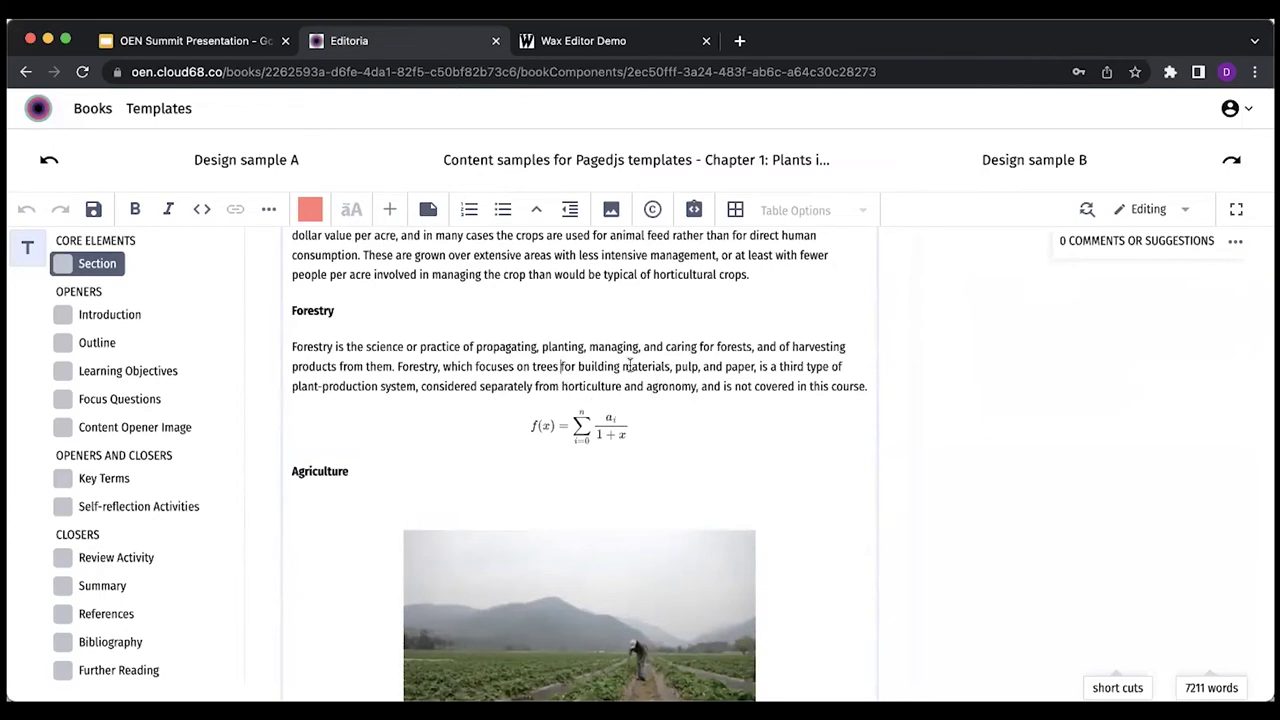
click(583, 427)
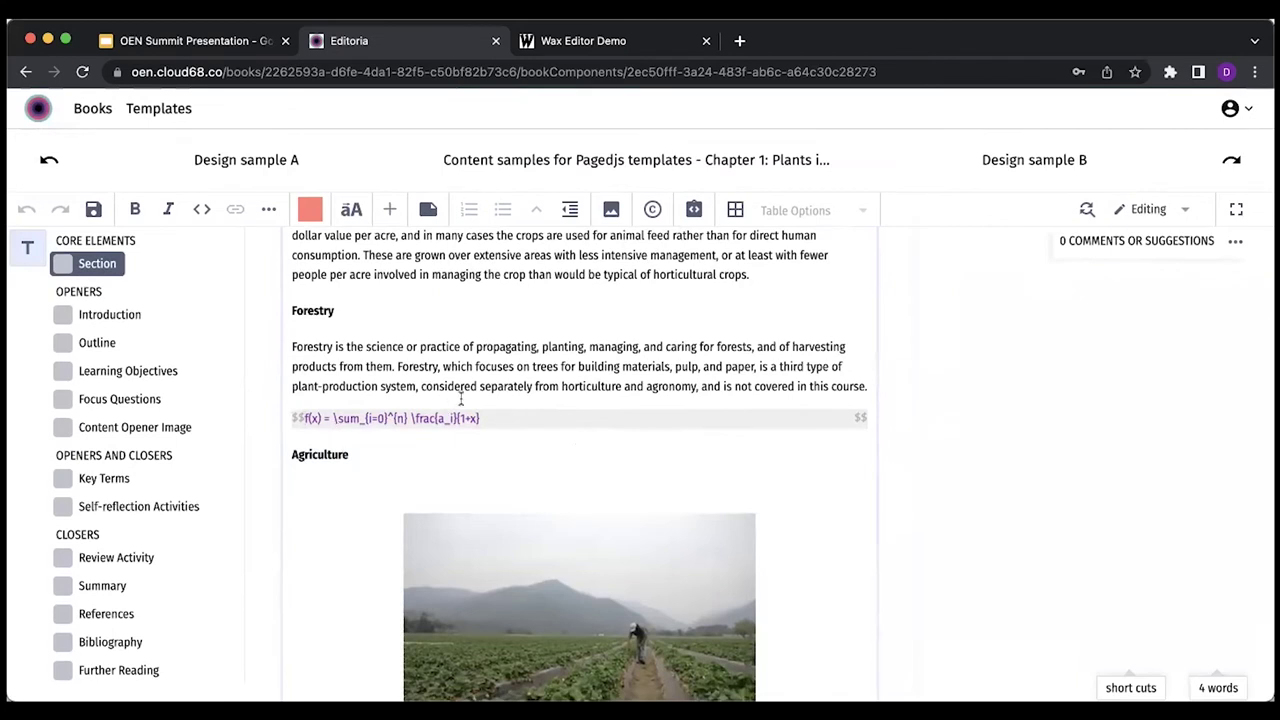
drag(485, 421, 298, 427)
key(super+c)
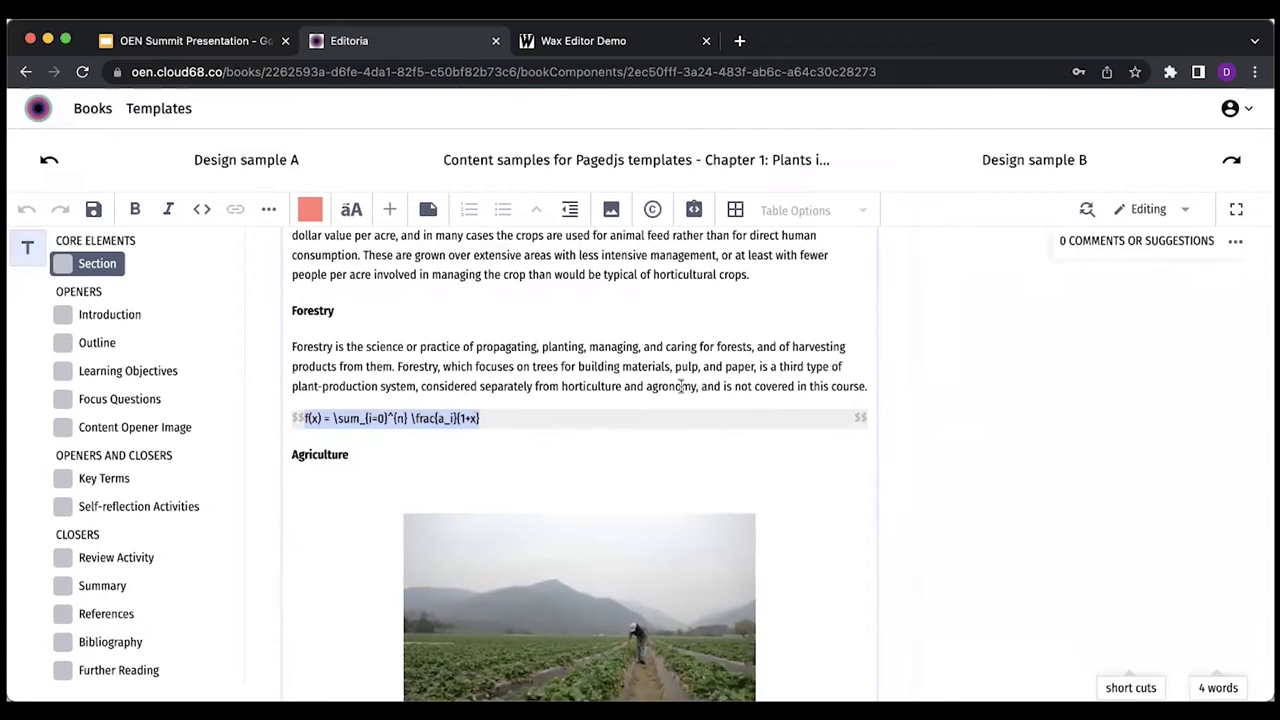
click(622, 420)
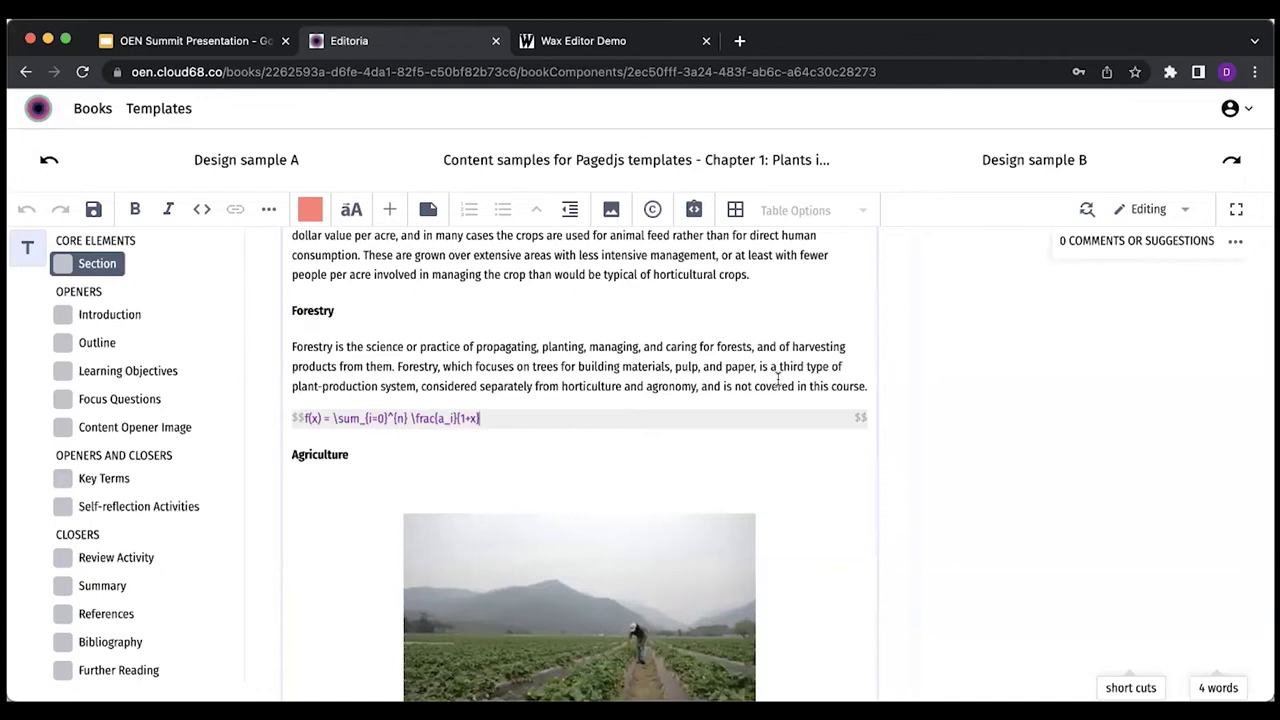
click(869, 389)
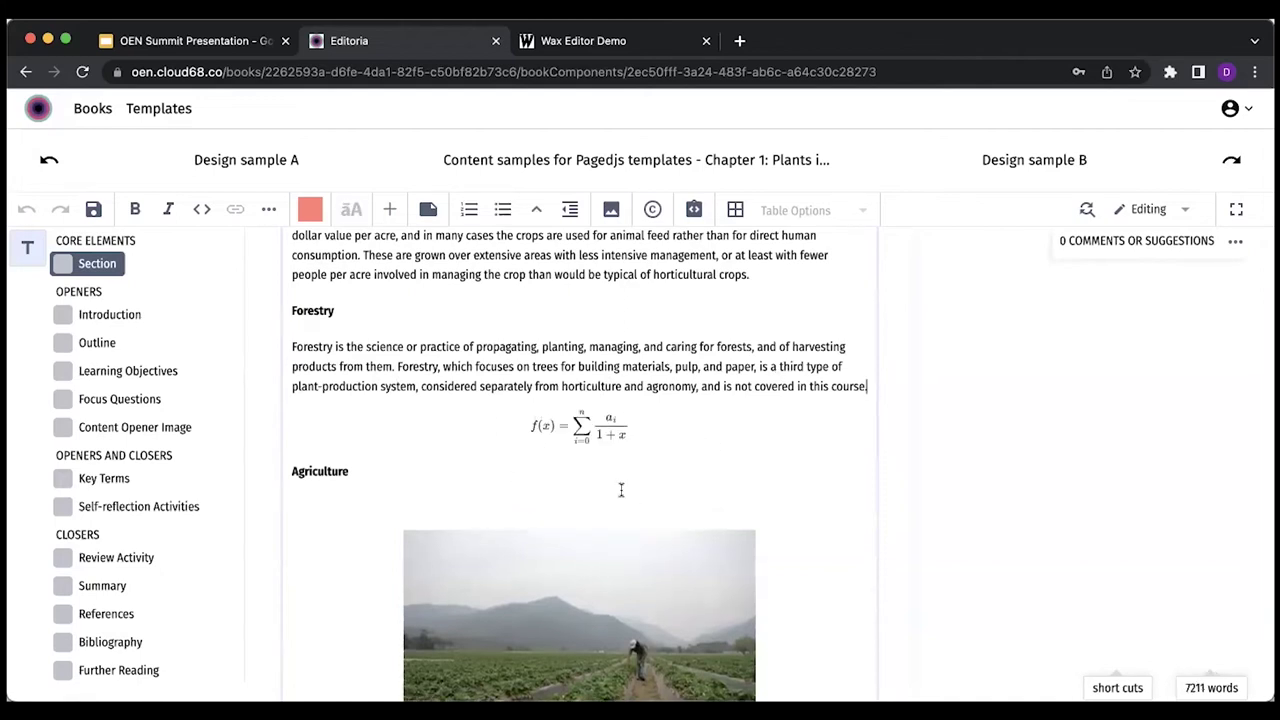
- Add a new $$ math block below Forestry containing the pasted formula
key(Return)
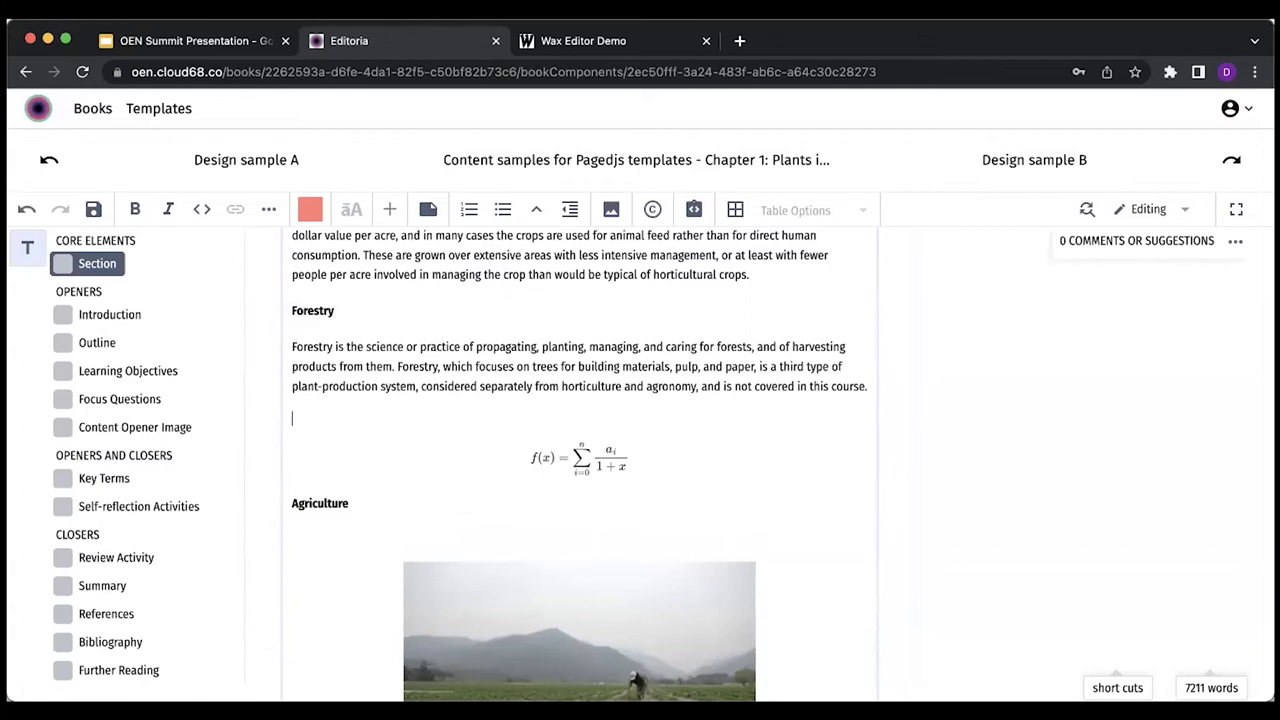
text($$)
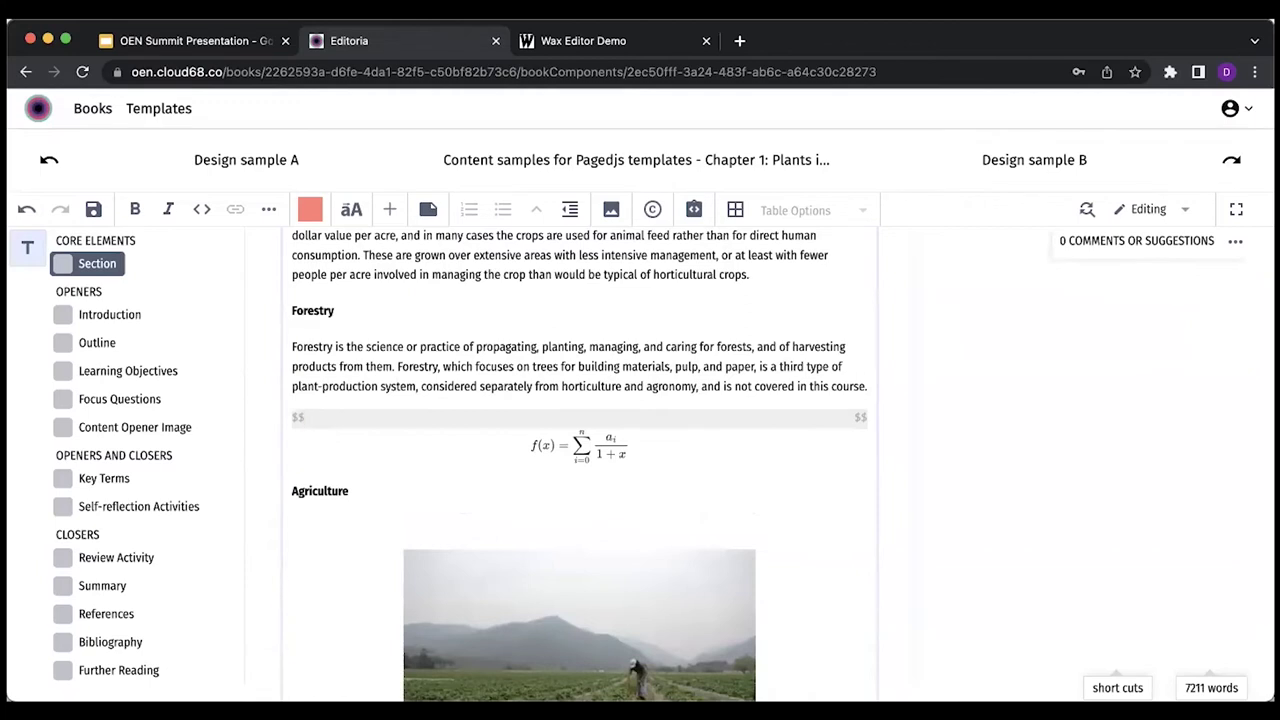
key(super+v)
key(BackSpace)
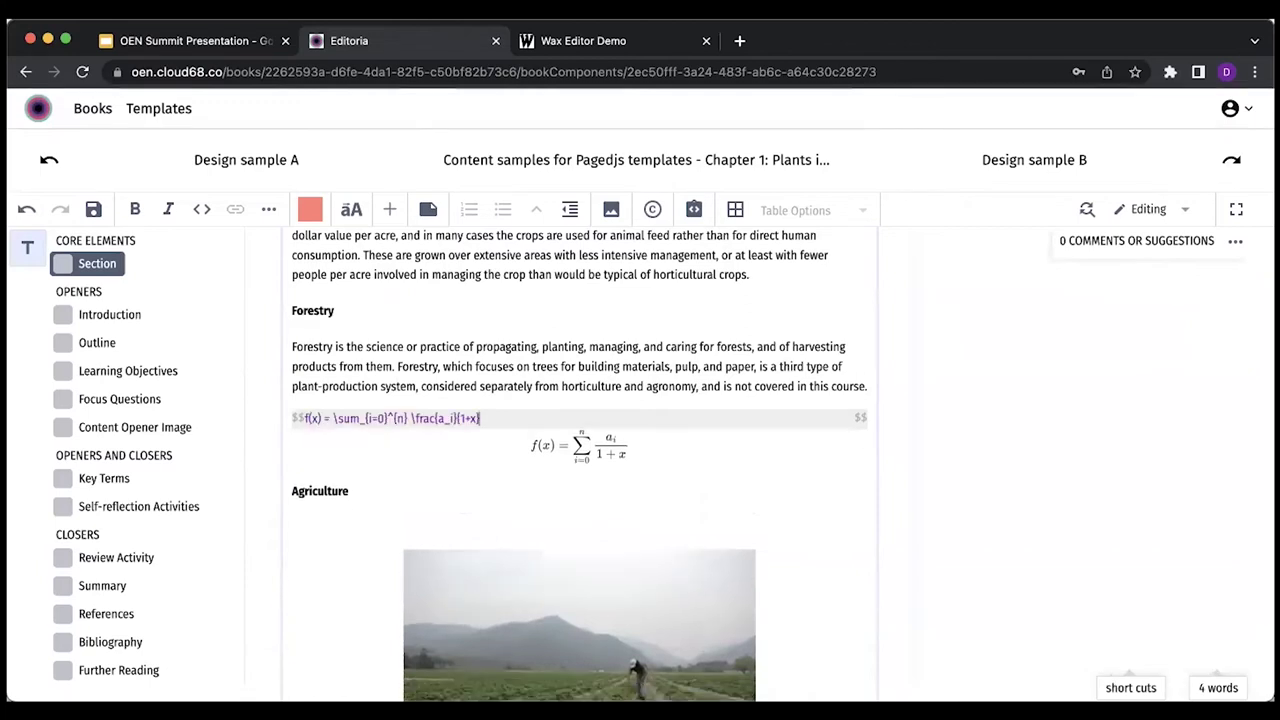
click(790, 370)
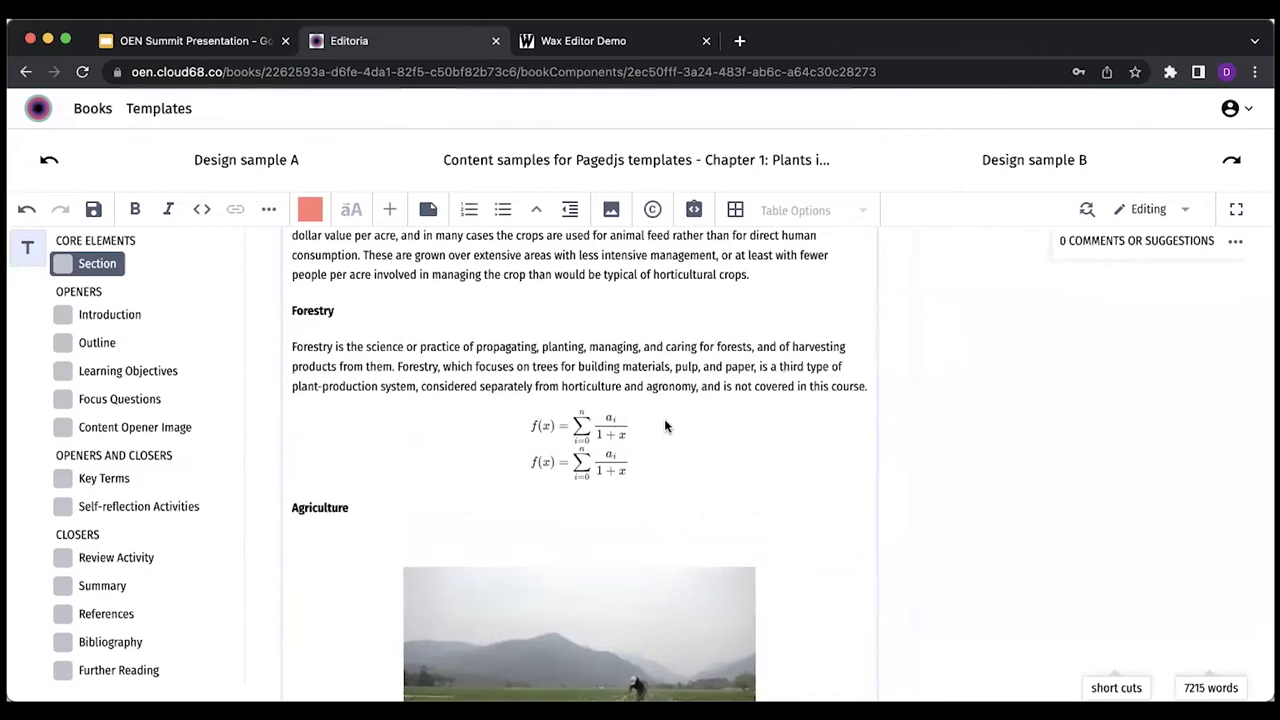
- Delete the formula's math block, leaving an empty line above Agriculture
click(587, 433)
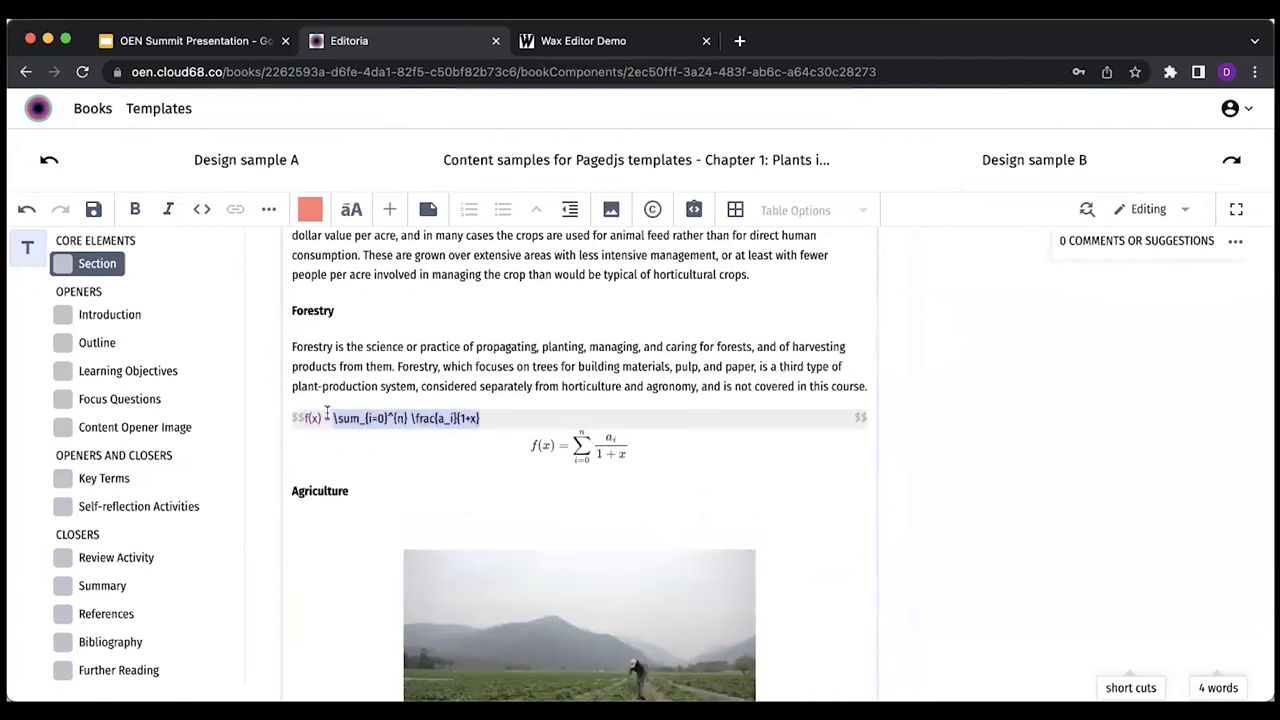
drag(318, 412, 298, 418)
key(BackSpace)
key(BackSpace)
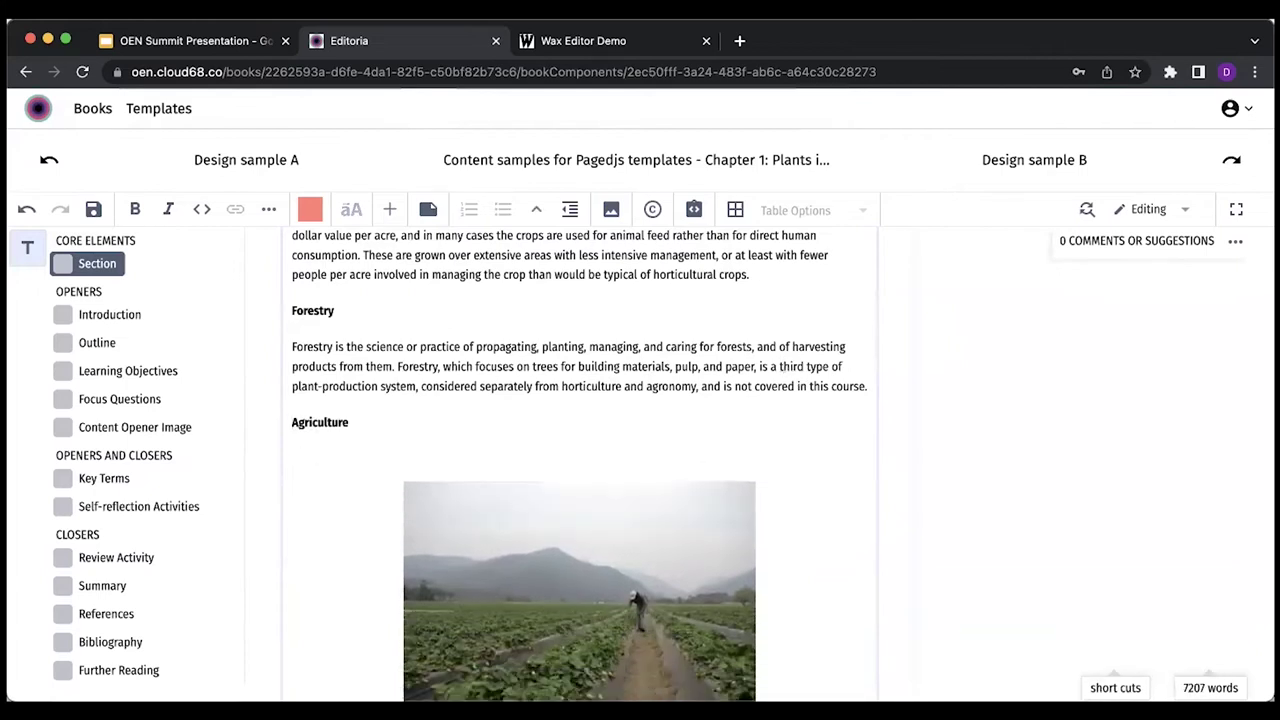
key(Return)
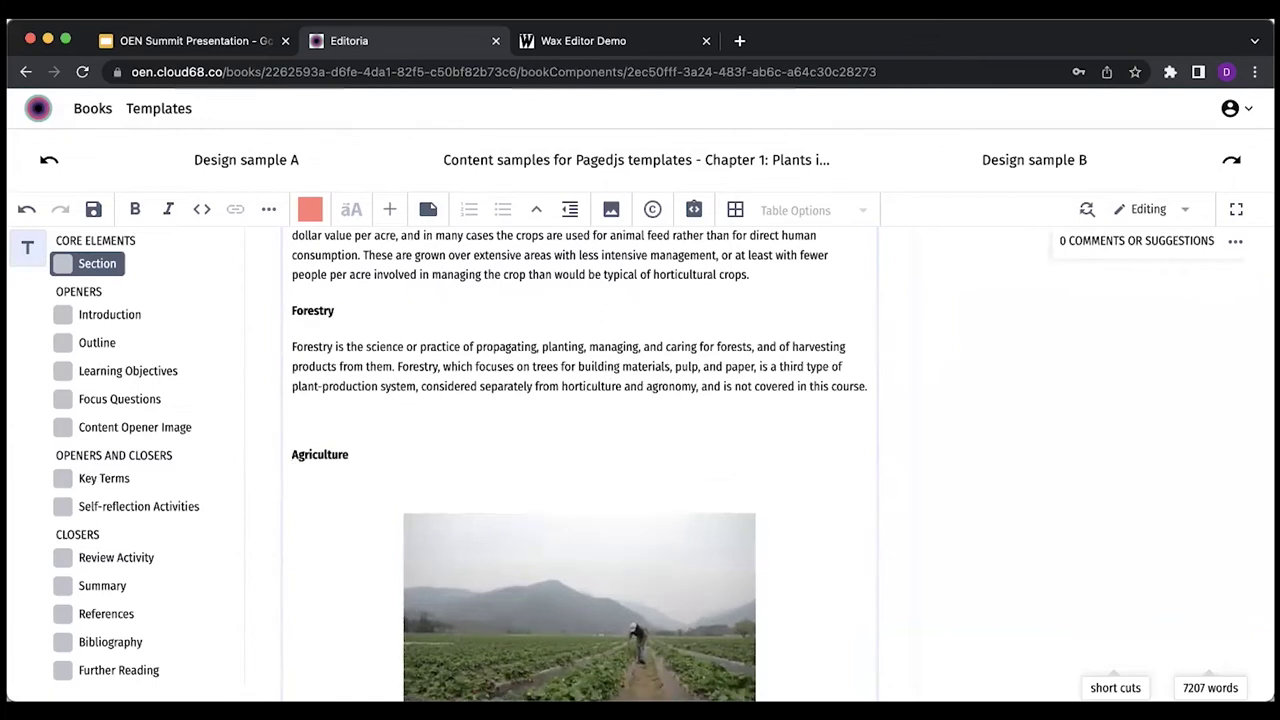
- Type 'this is maths inline' on the empty line and start an inline $ expression
click(292, 418)
text(this is mat)
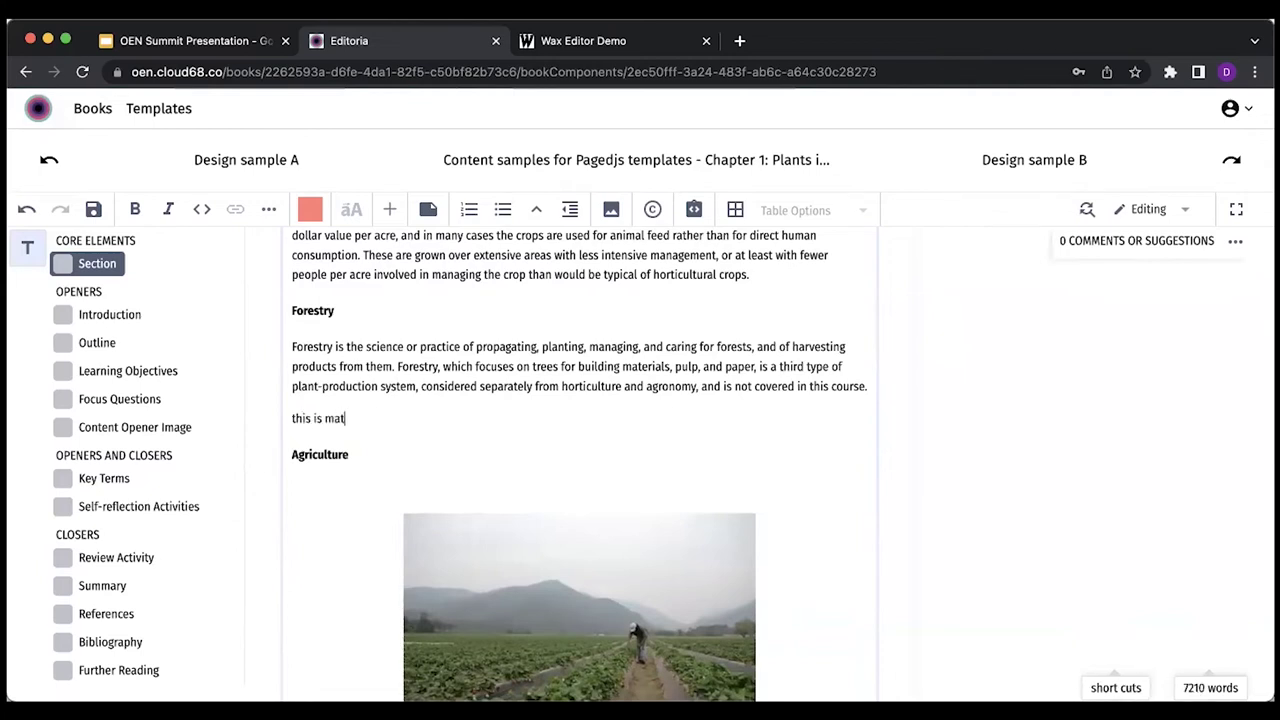
text(hs)
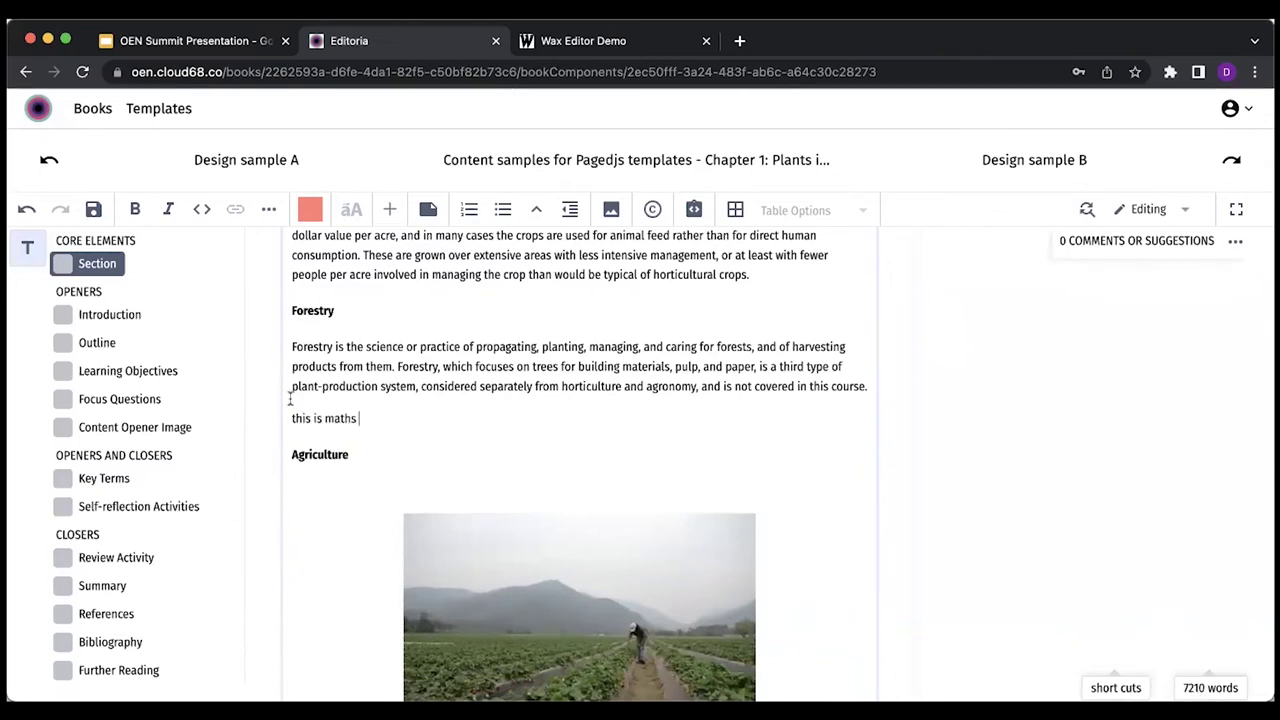
scroll(293, 366, up, 1)
scroll(293, 366, up, 5)
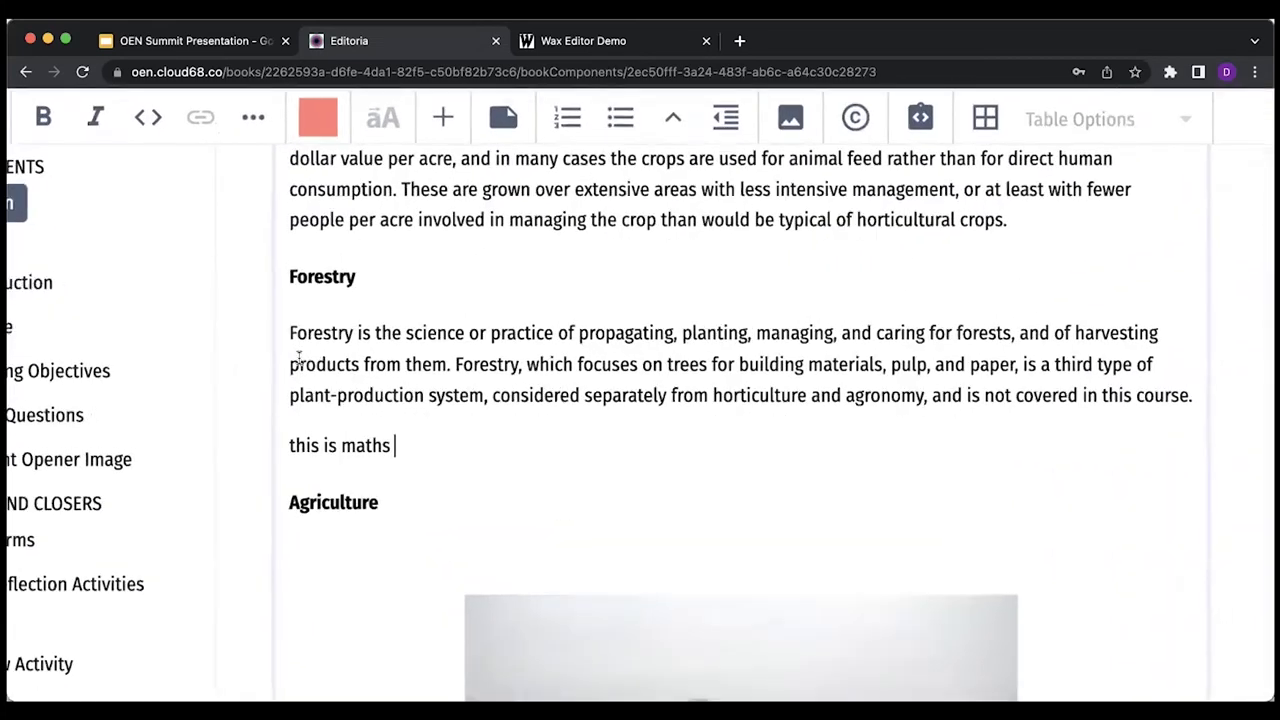
text(inline)
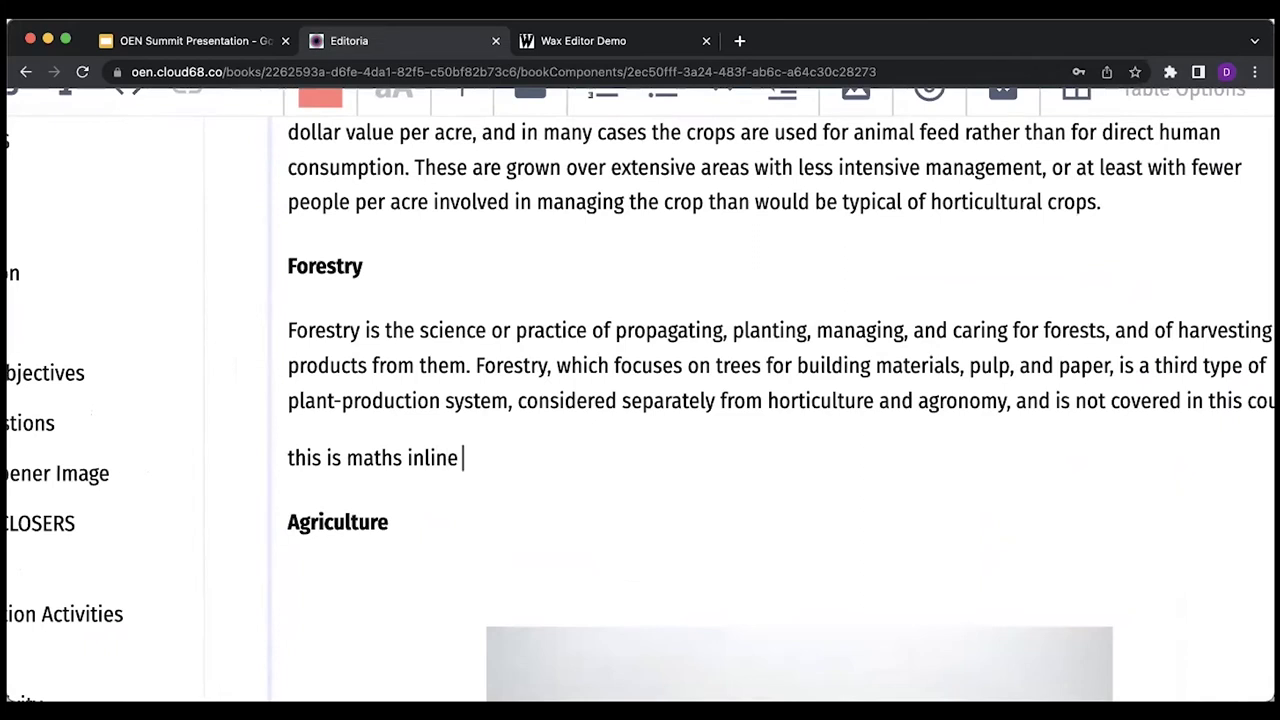
text( $ 2)
text(+)
- Complete the inline equation 2 + 2 = 4, close it with $, and let it render
key(BackSpace)
text(=)
key(BackSpace)
text(+2)
key(BackSpace)
key(BackSpace)
text(+2)
key(BackSpace)
text(2)
key(BackSpace)
text(2+)
key(BackSpace)
text(=4)
text($)
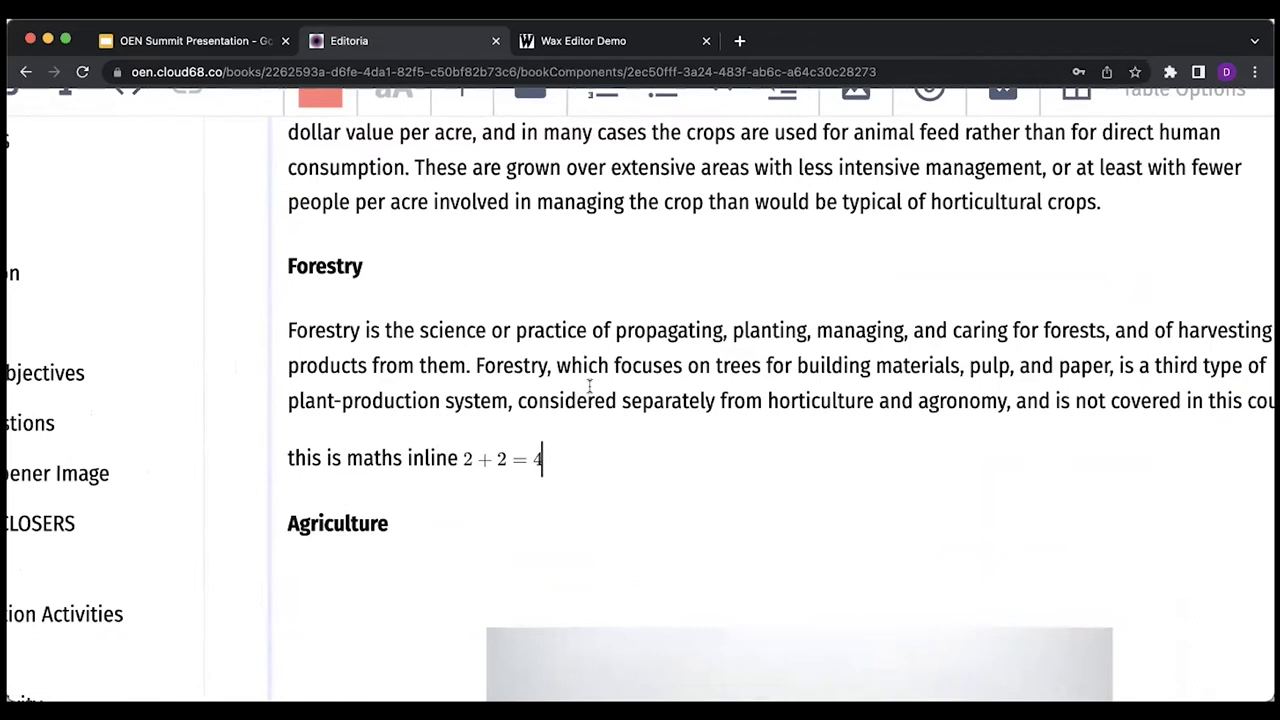
click(485, 458)
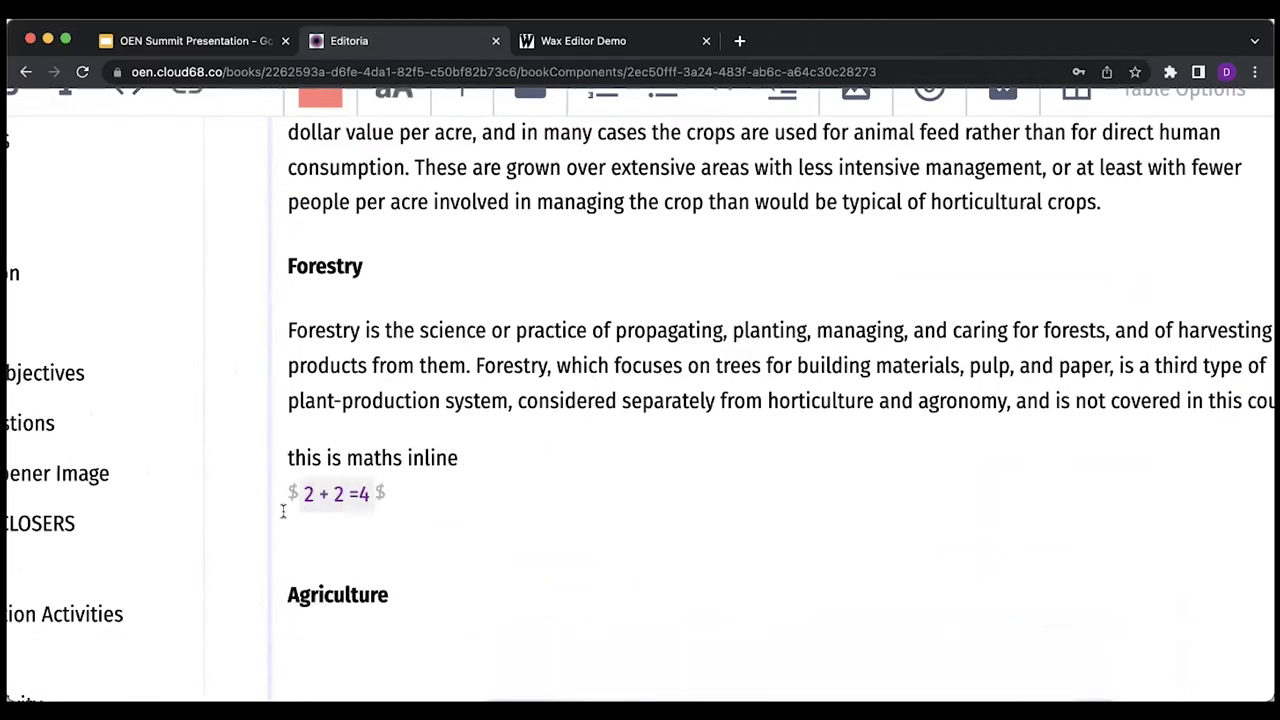
click(543, 330)
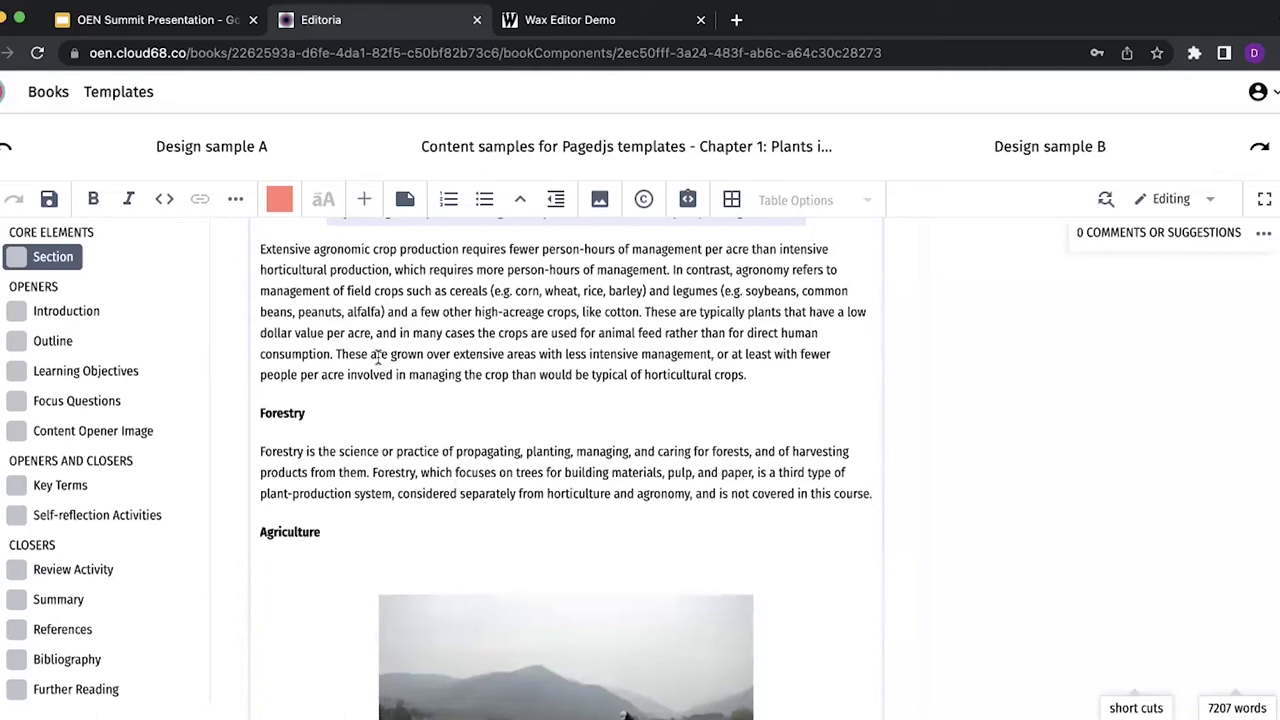
- Inspect the word 'normally' in the Agronomy paragraph with Chrome's Inspect option
scroll(378, 357, up, 2)
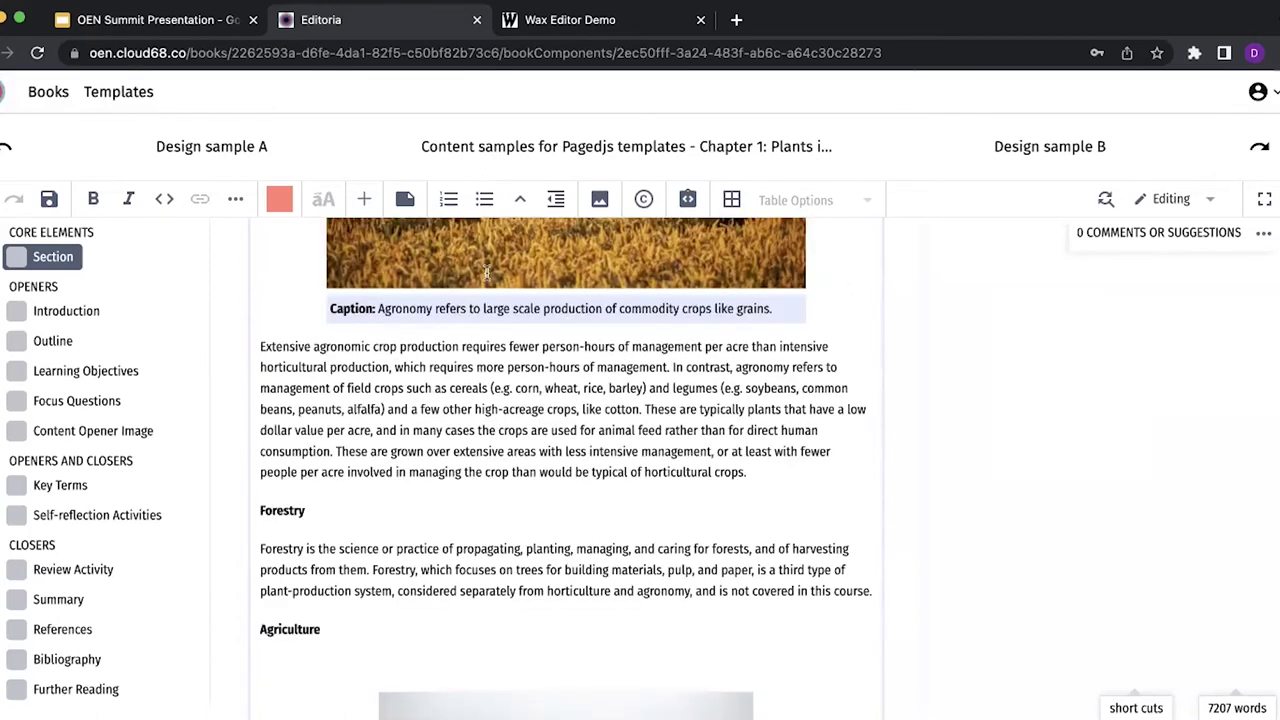
scroll(505, 430, up, 4)
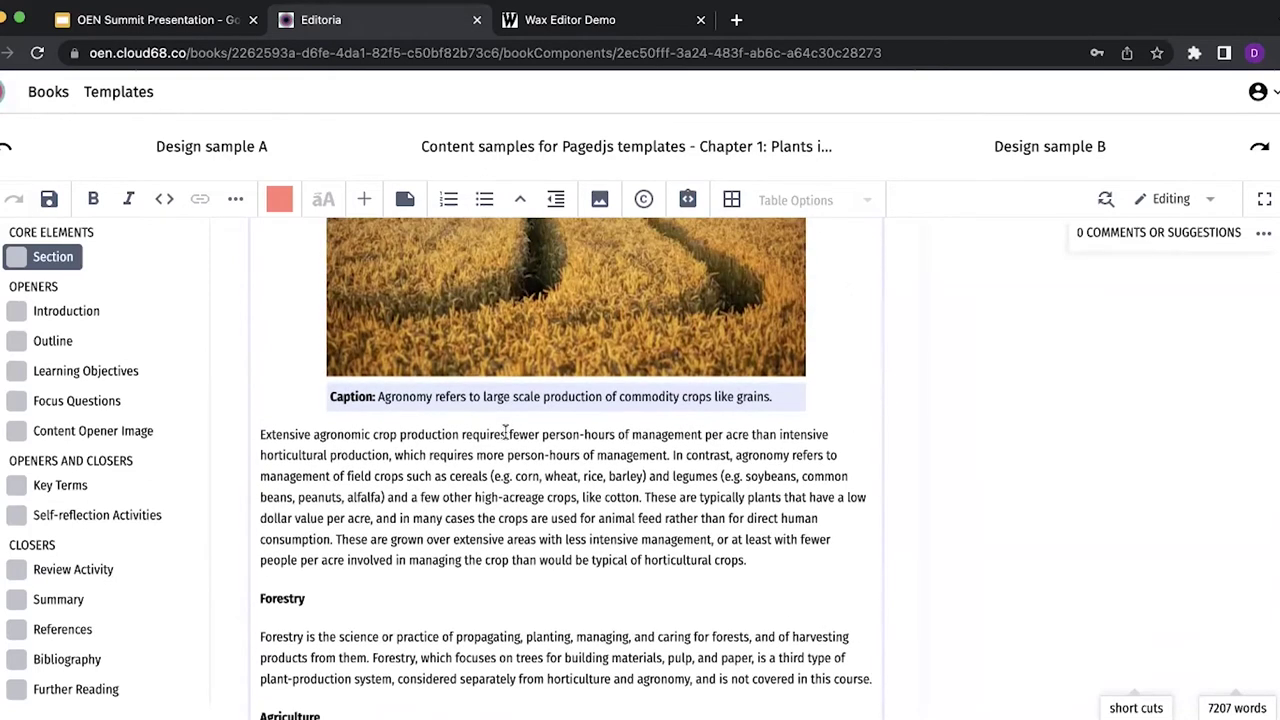
scroll(505, 432, up, 5)
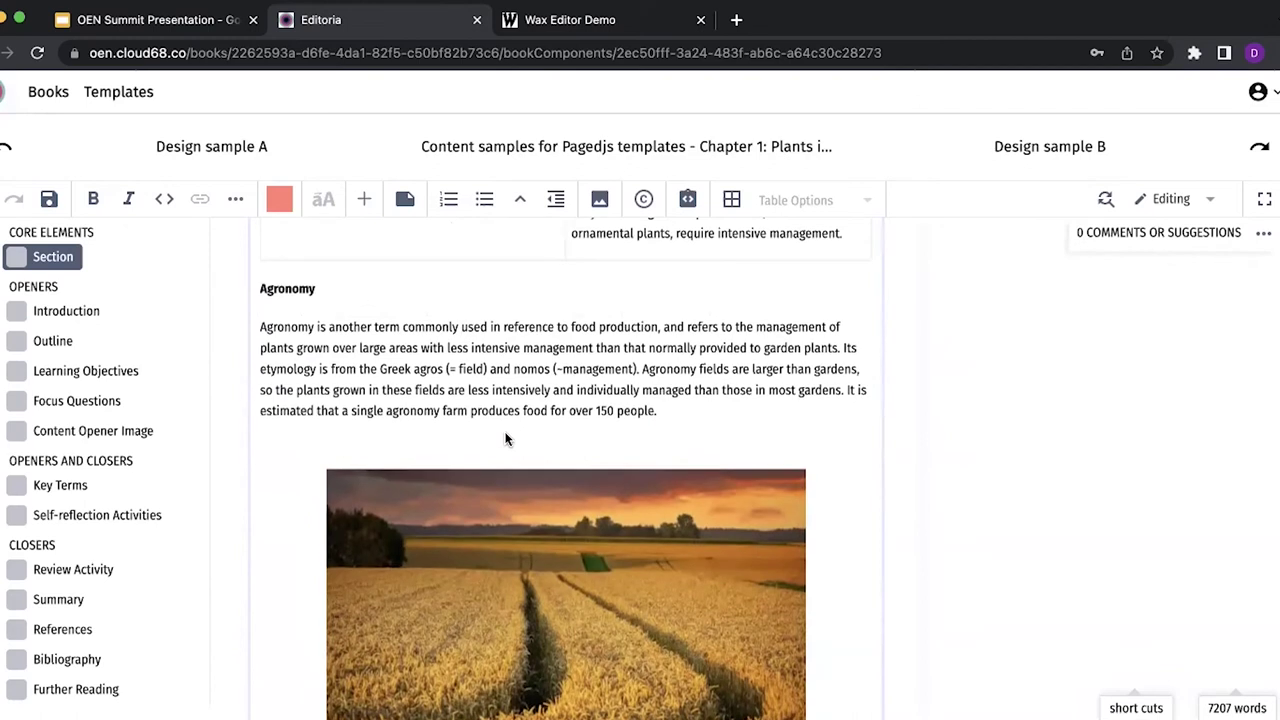
scroll(505, 438, up, 1)
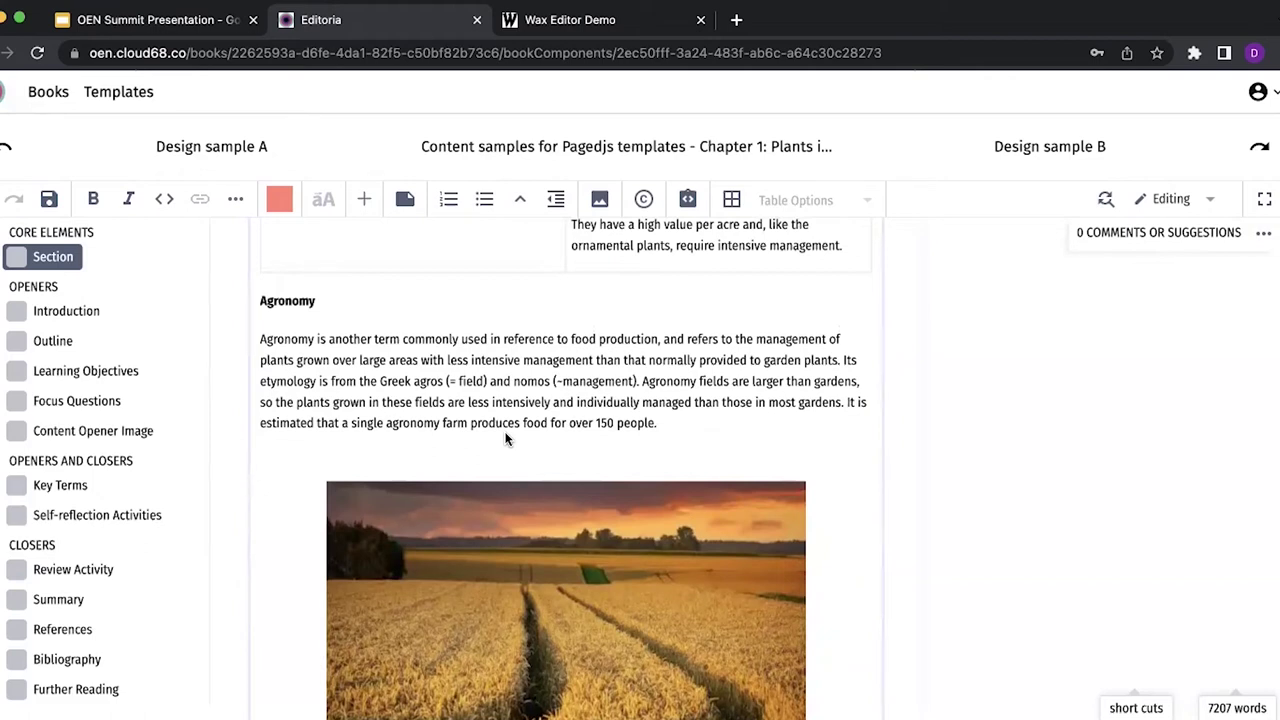
scroll(505, 438, down, 1)
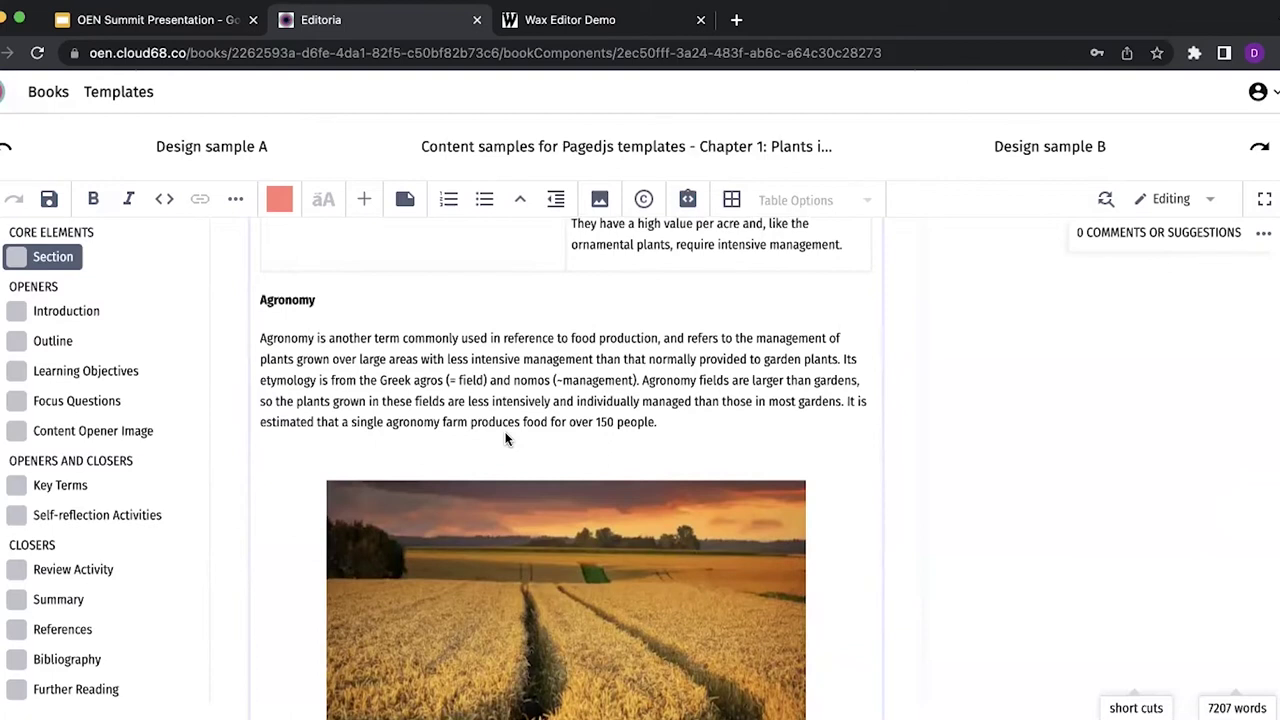
scroll(505, 438, down, 1)
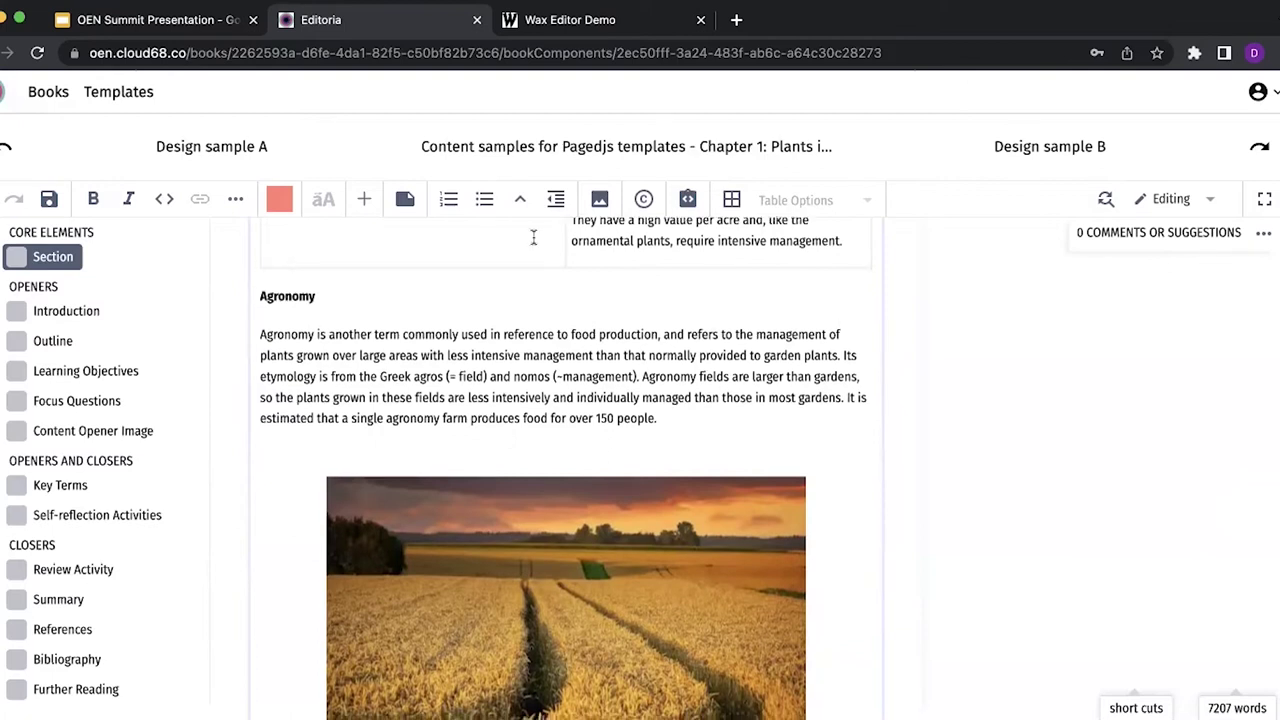
scroll(672, 436, up, 3)
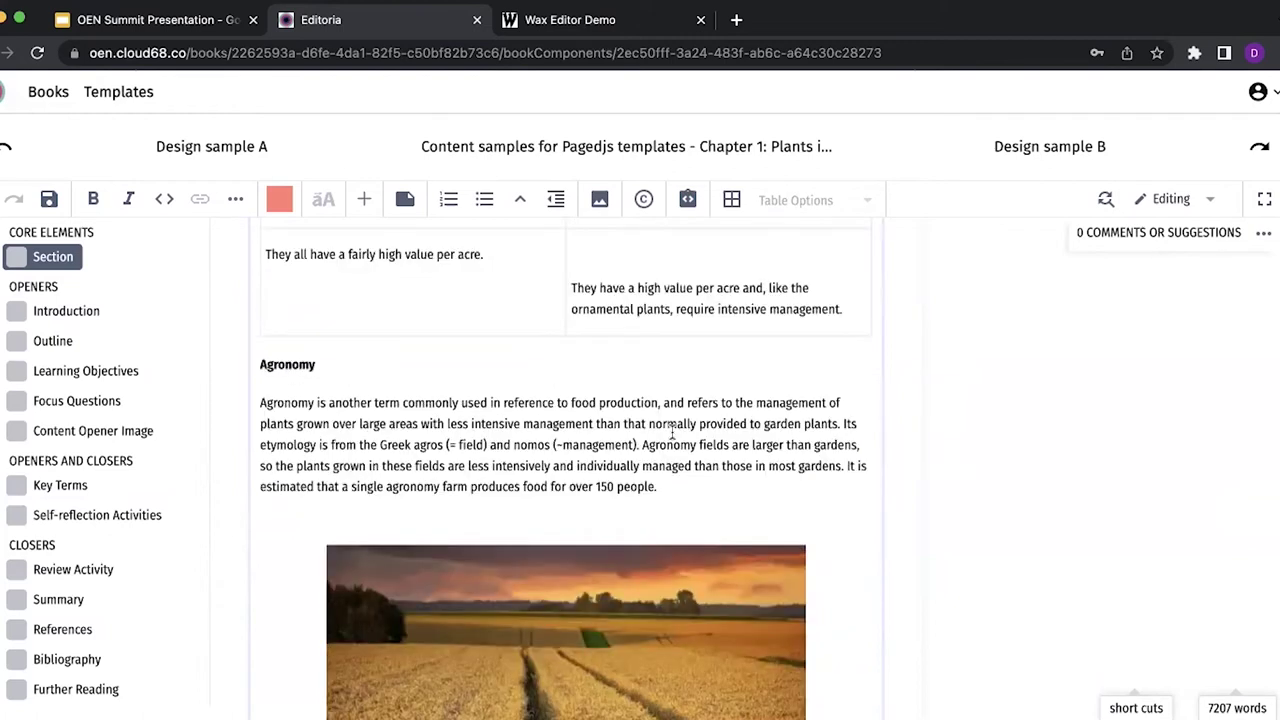
right_click(673, 424)
click(716, 648)
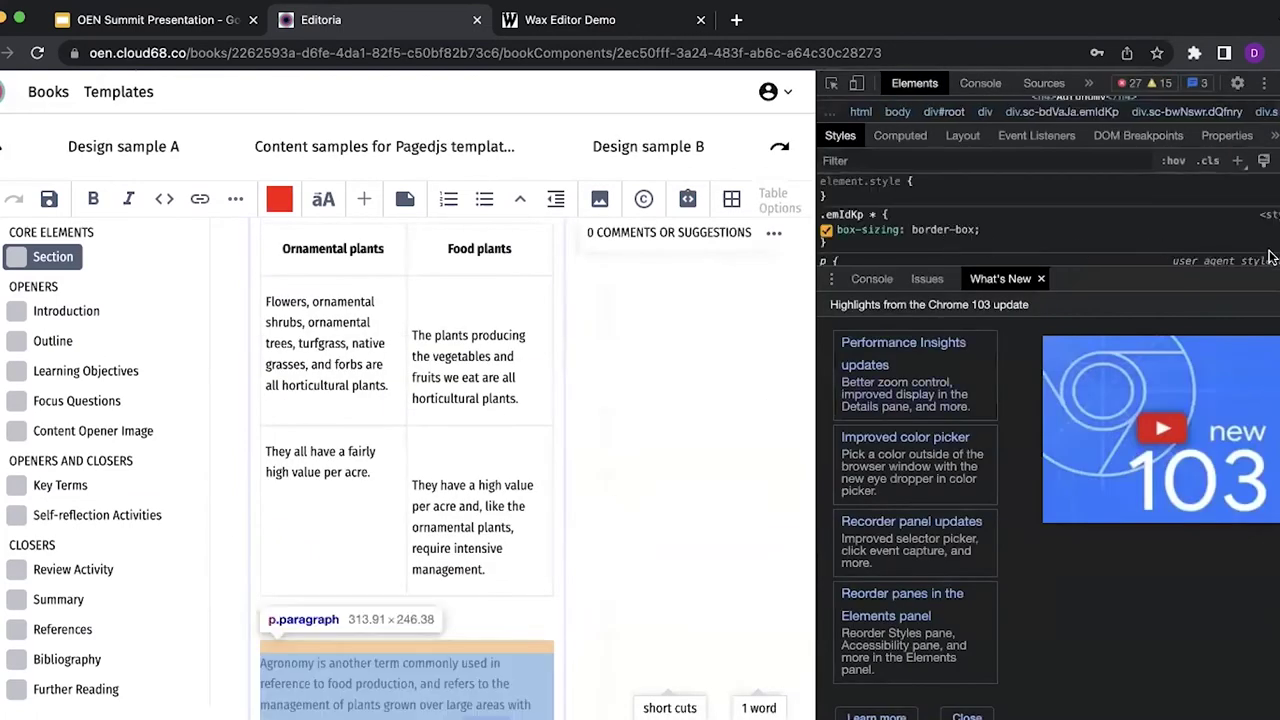
- Dismiss the What's New drawer and close Chrome DevTools with Cmd+Option+I
click(1266, 281)
scroll(1076, 200, up, 15)
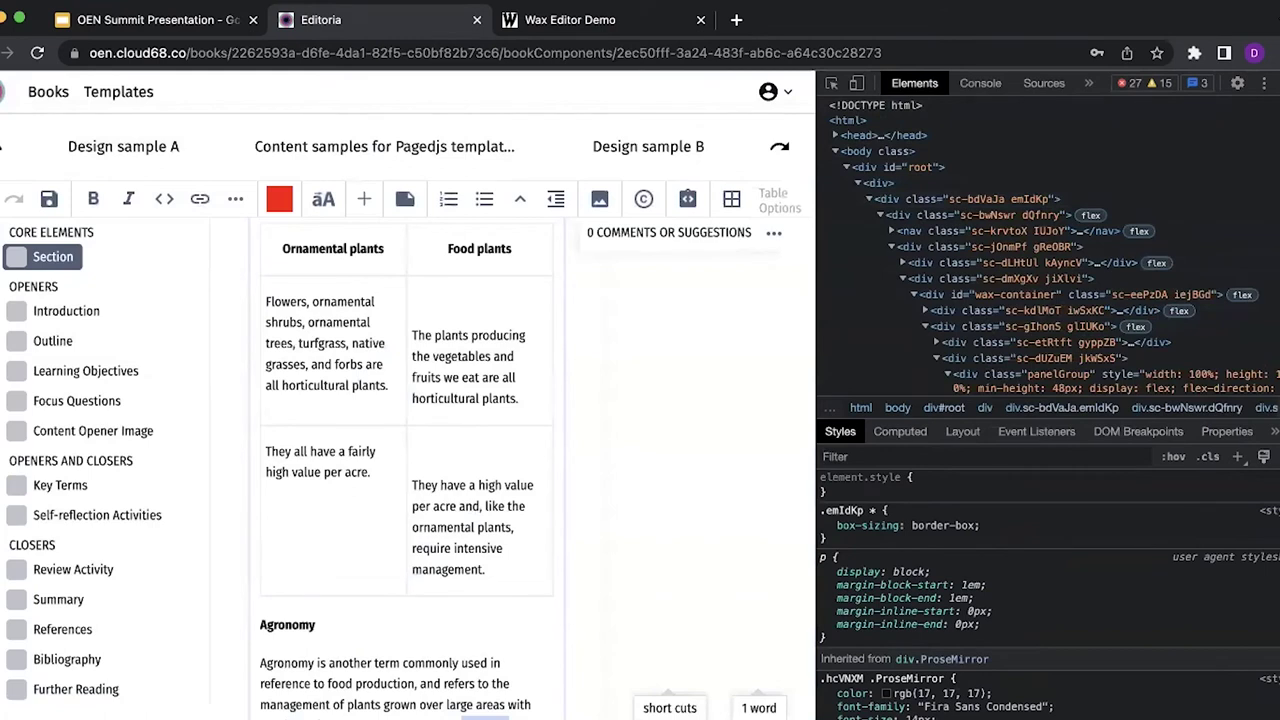
key(super+alt+i)
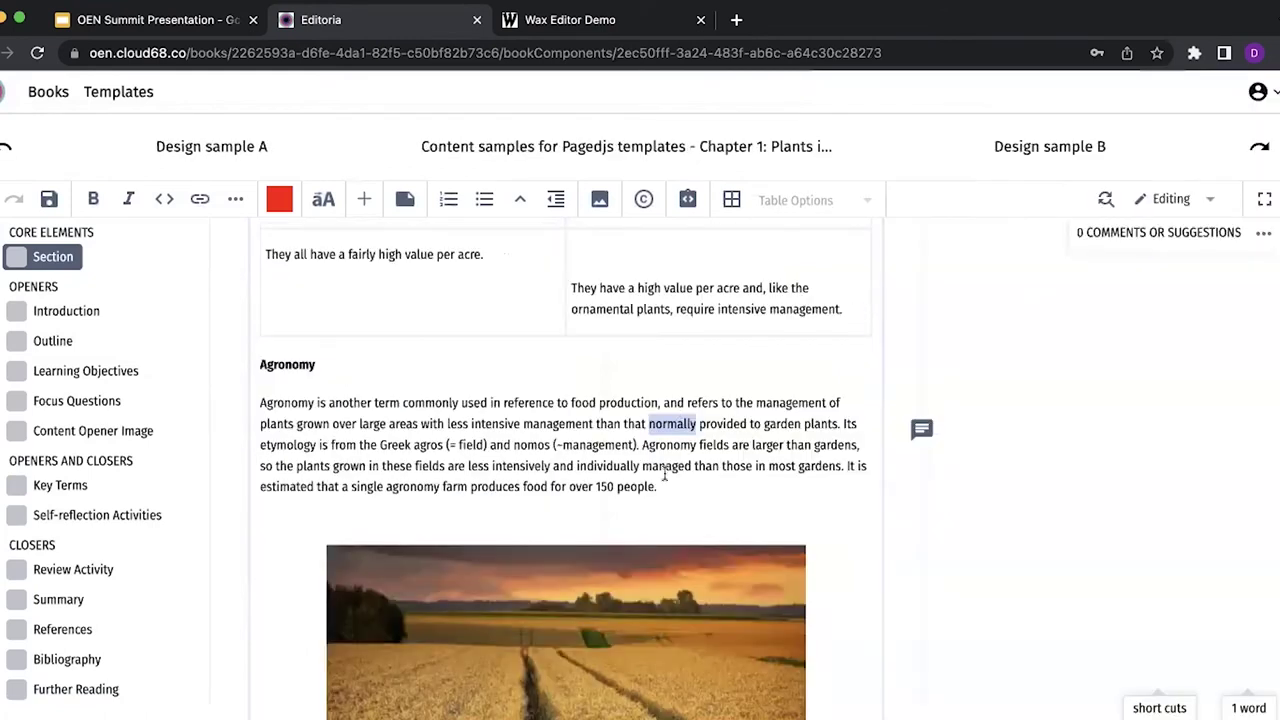
scroll(664, 477, down, 5)
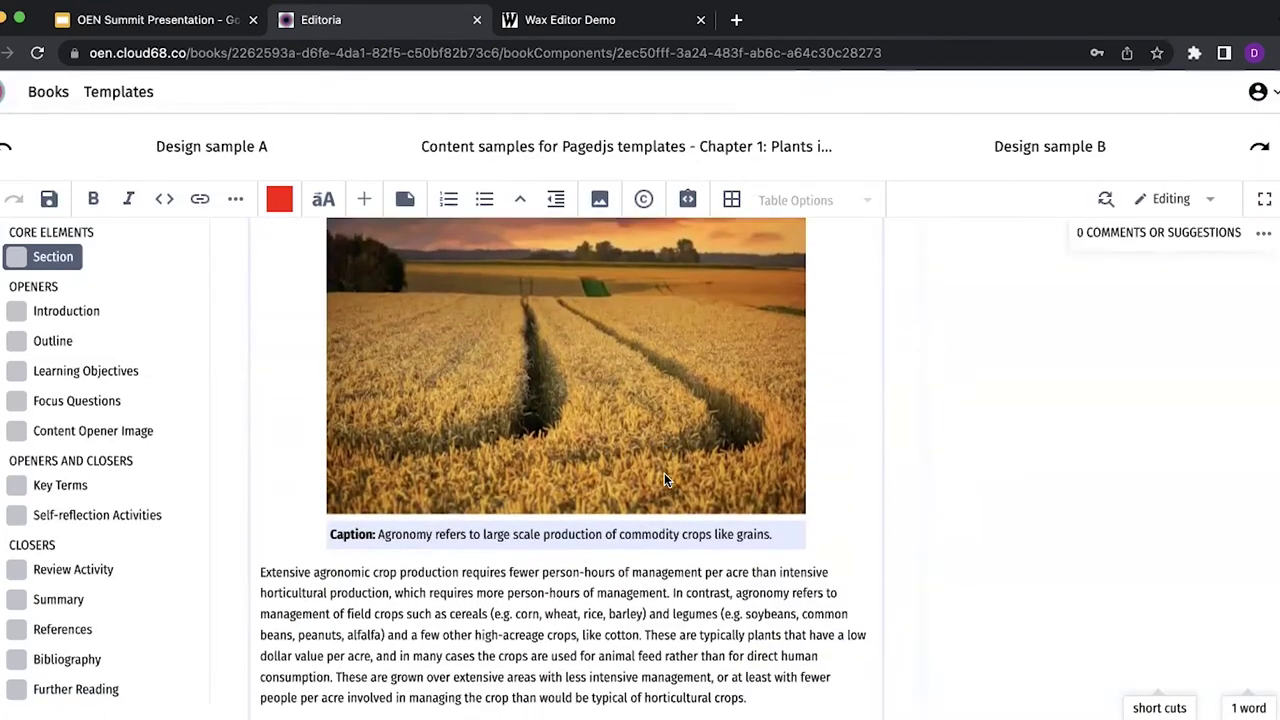
scroll(664, 473, down, 1)
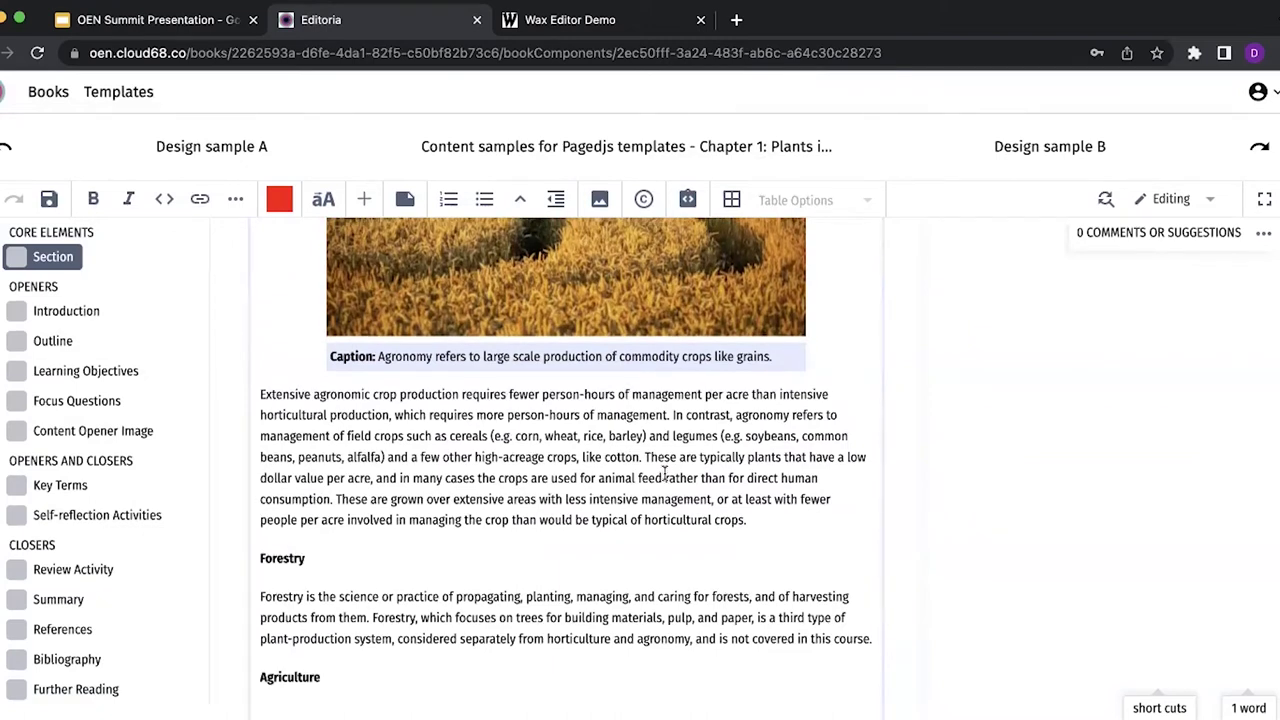
scroll(665, 472, up, 10)
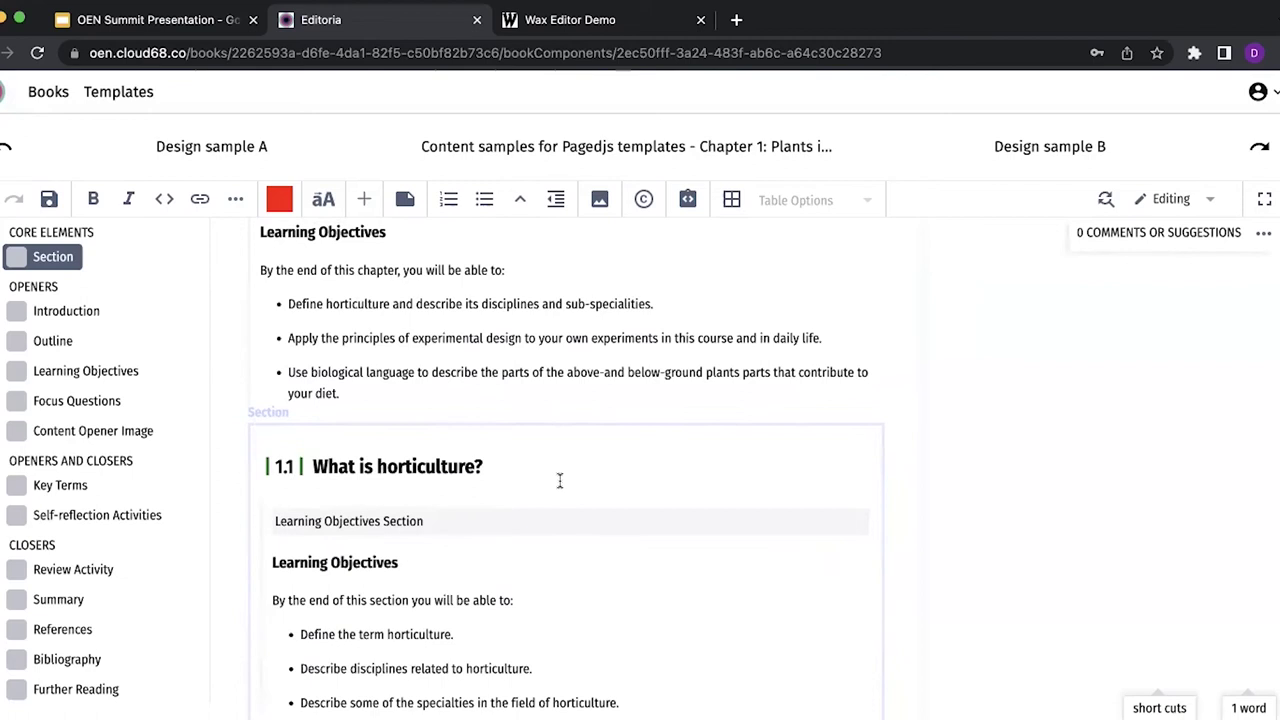
scroll(560, 480, up, 10)
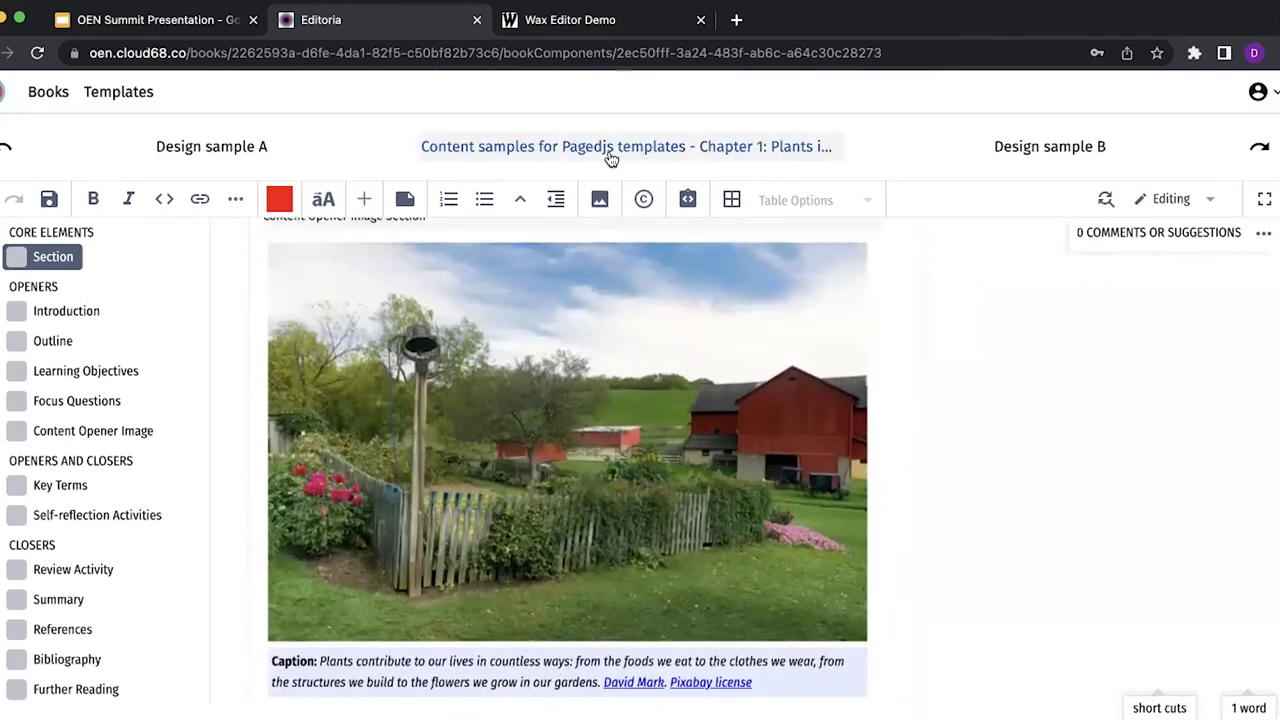
- Export the book to a PagedJS preview using the Juan Les Pins template
click(609, 150)
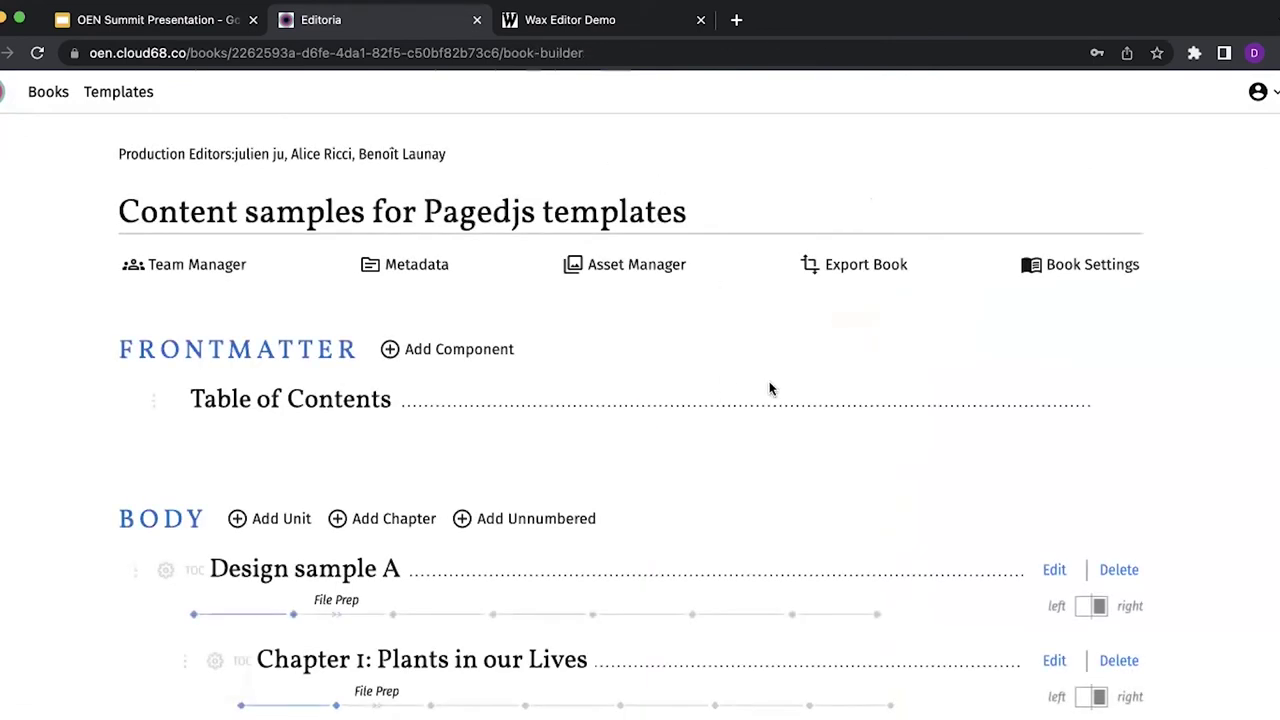
click(840, 266)
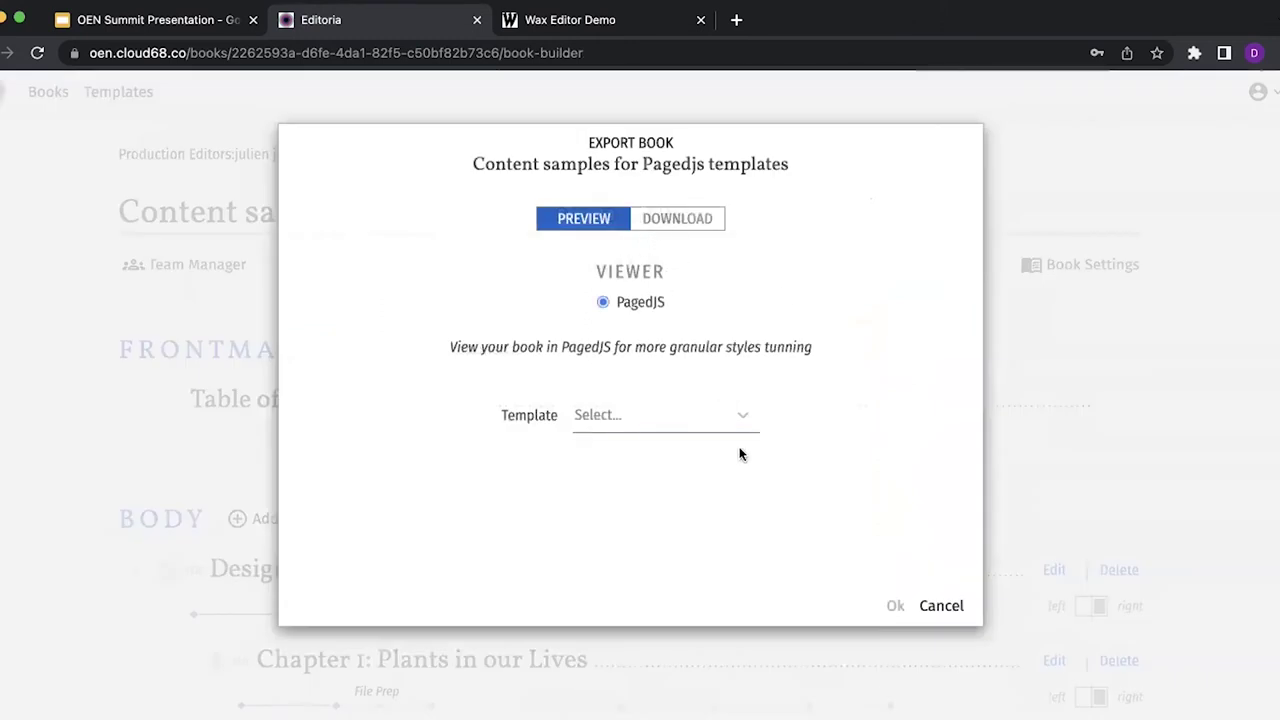
click(745, 415)
scroll(712, 491, down, 3)
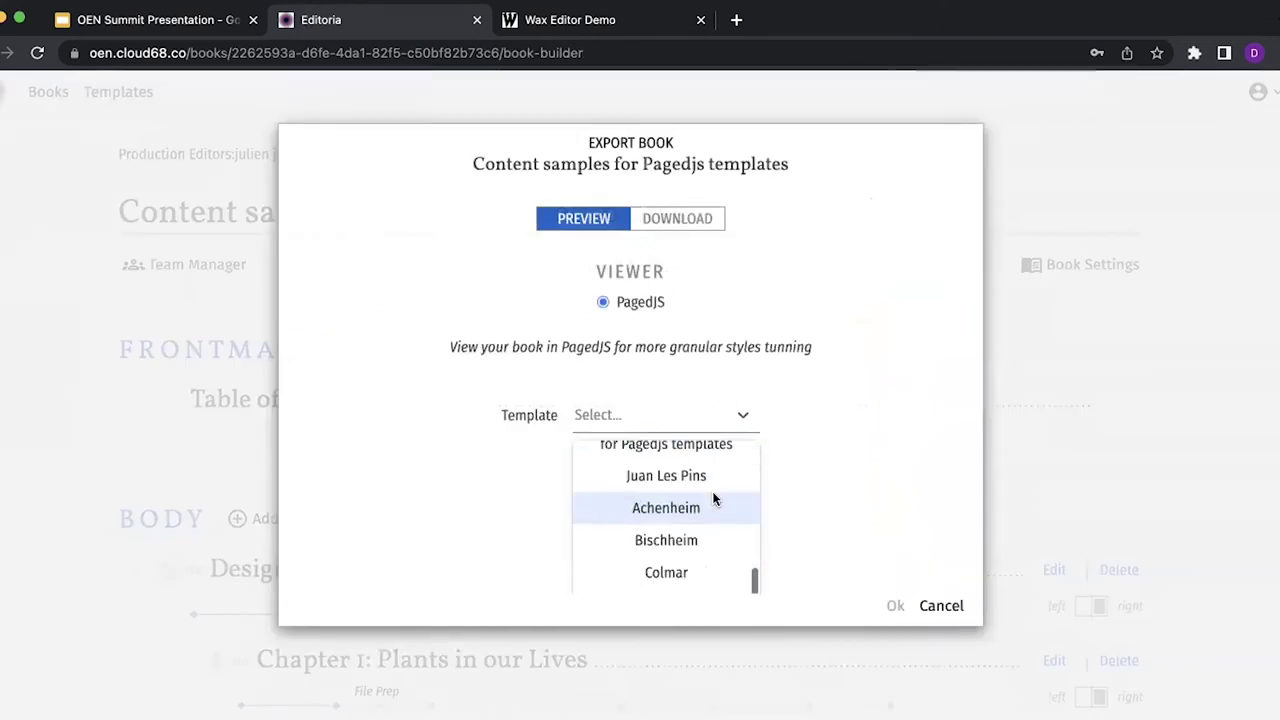
scroll(829, 466, down, 2)
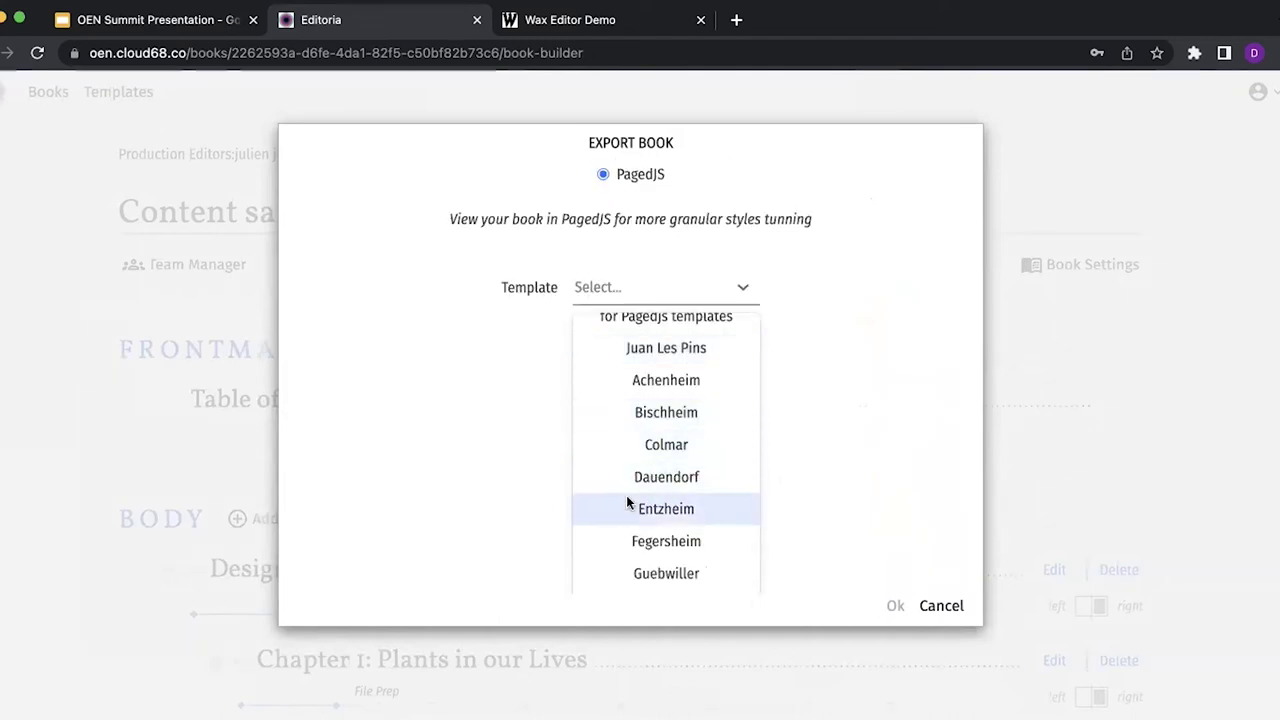
click(637, 361)
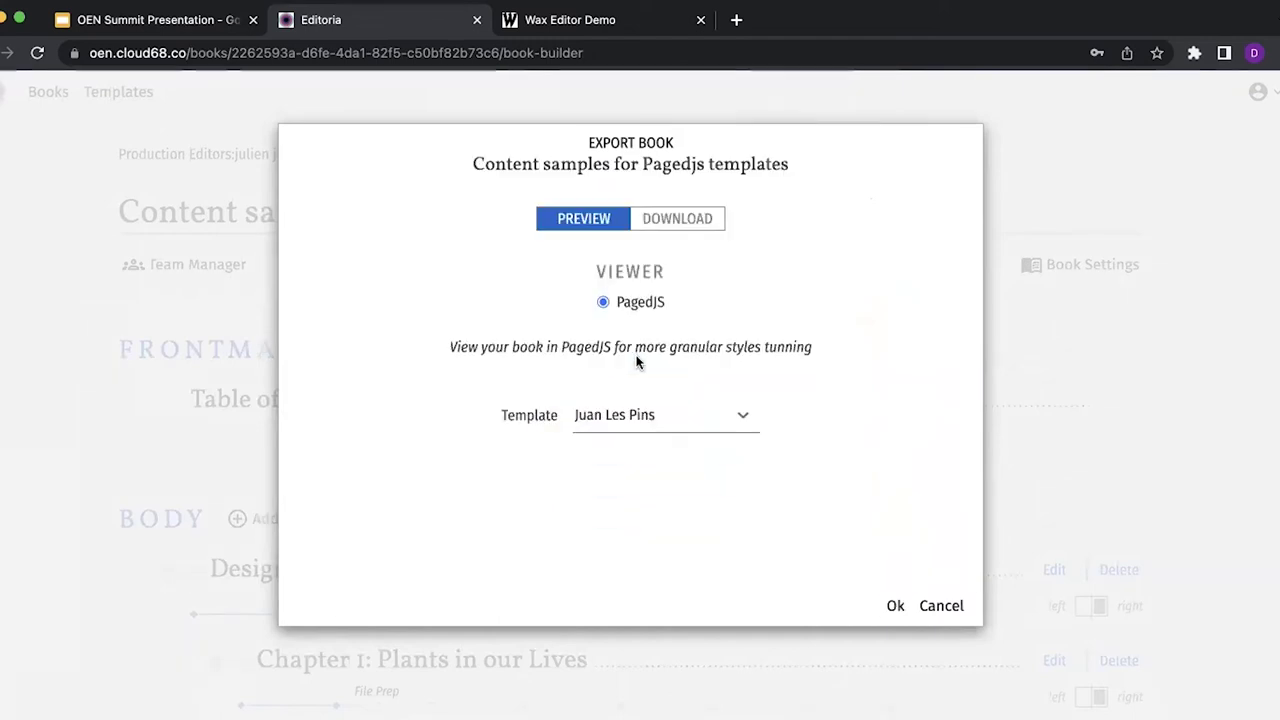
click(895, 607)
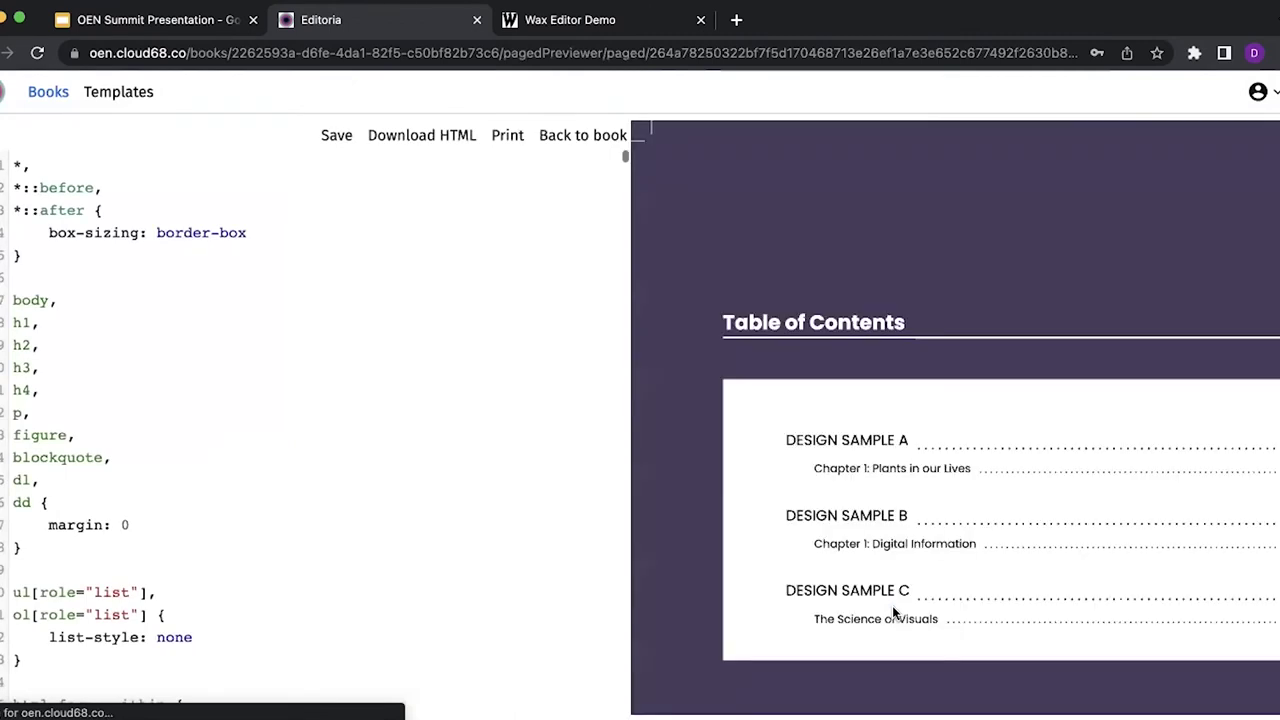
scroll(895, 613, down, 1)
scroll(895, 613, down, 5)
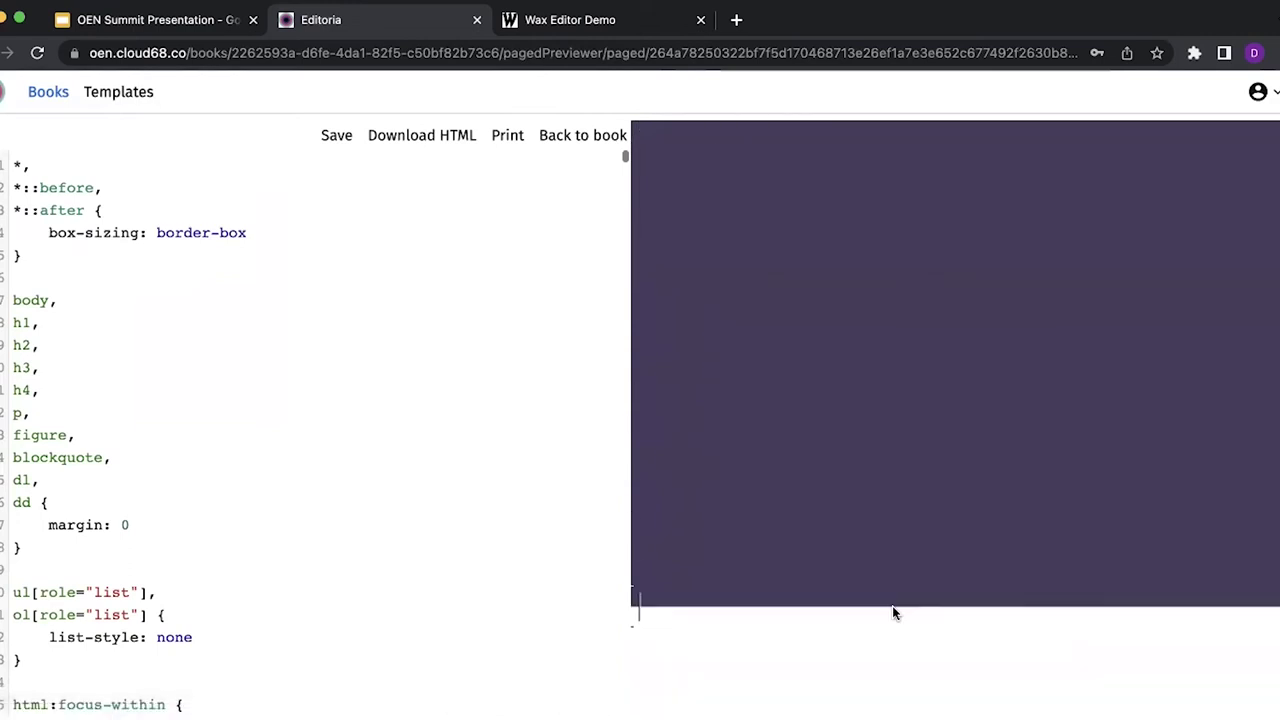
scroll(893, 613, down, 10)
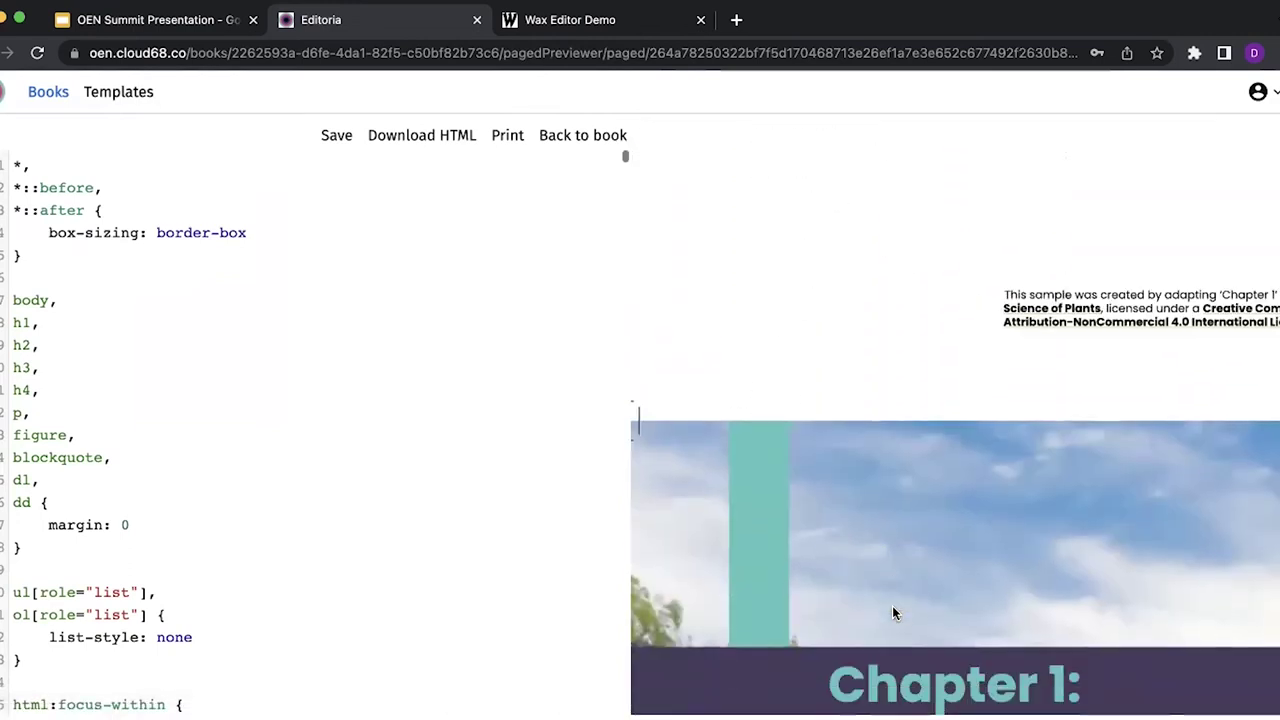
scroll(893, 610, down, 5)
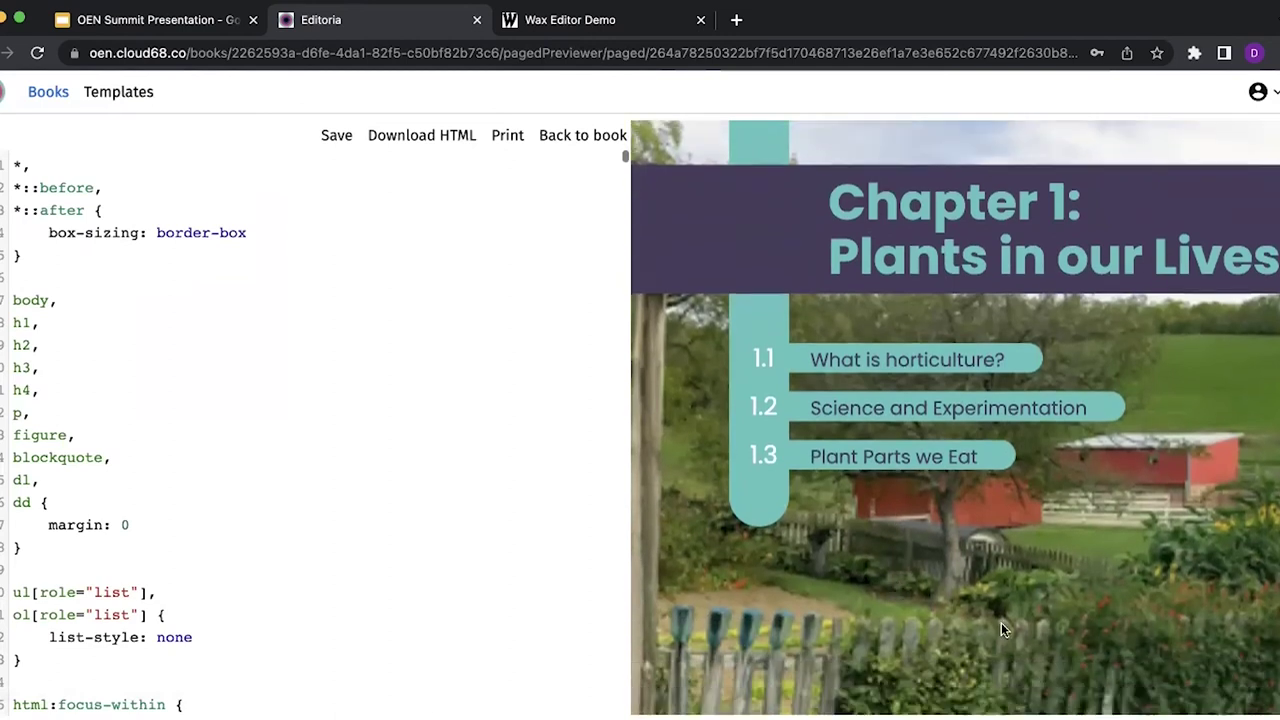
scroll(1002, 628, down, 6)
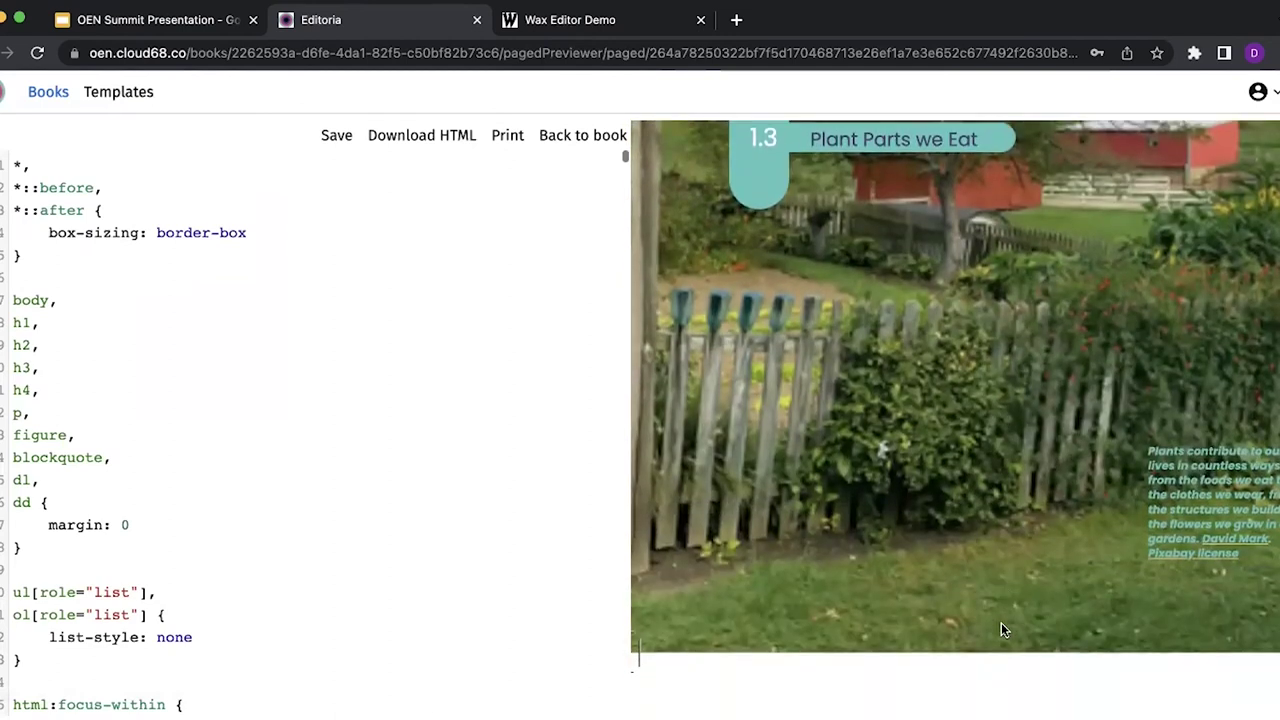
scroll(1004, 630, down, 8)
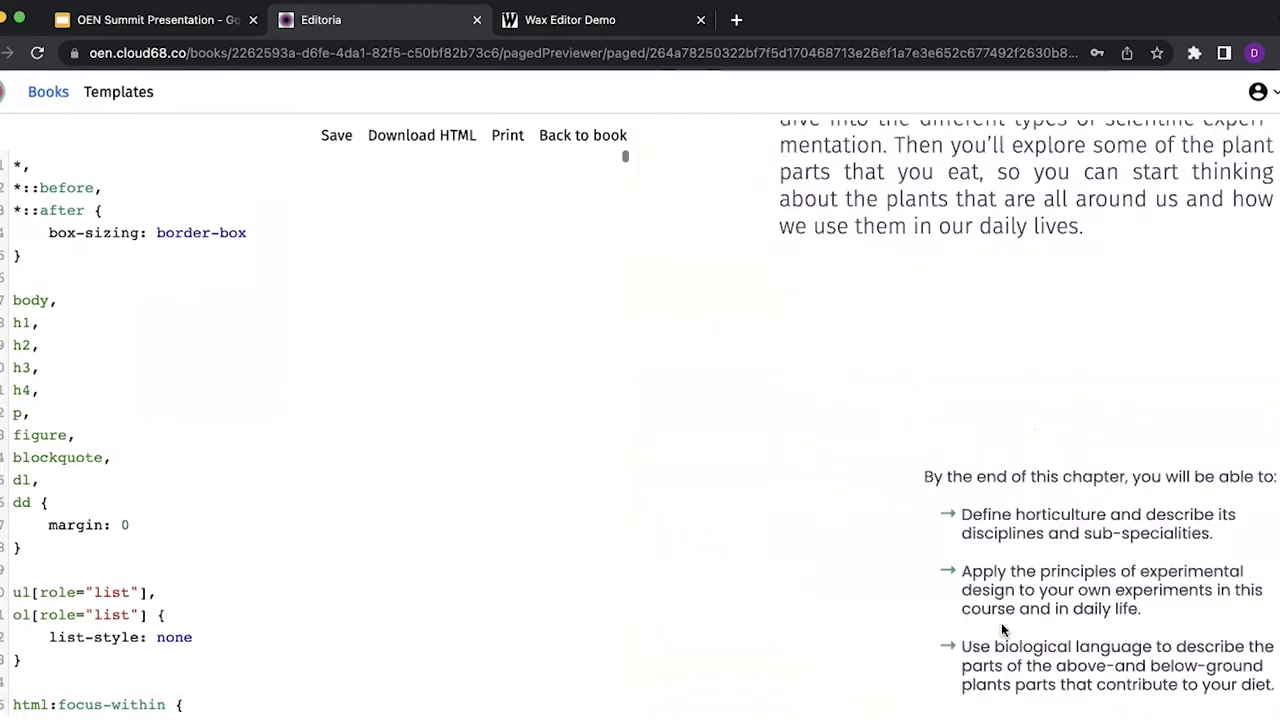
scroll(1003, 630, down, 10)
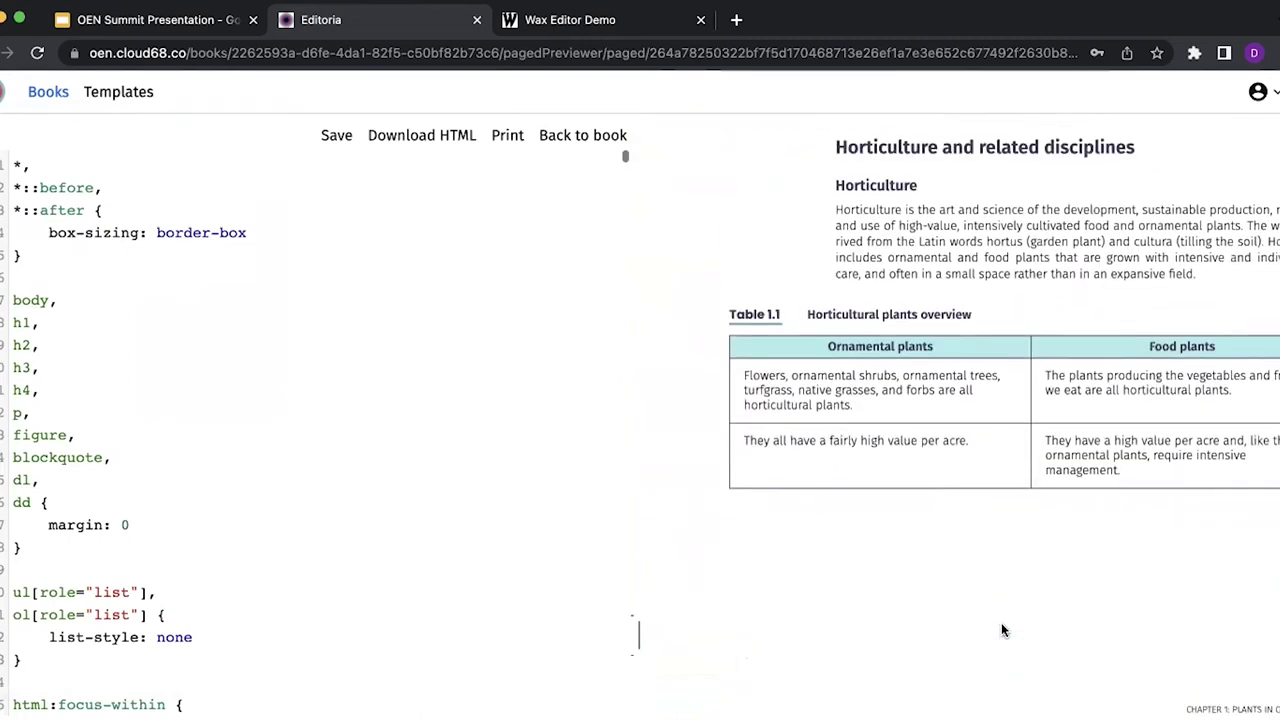
scroll(1002, 628, down, 10)
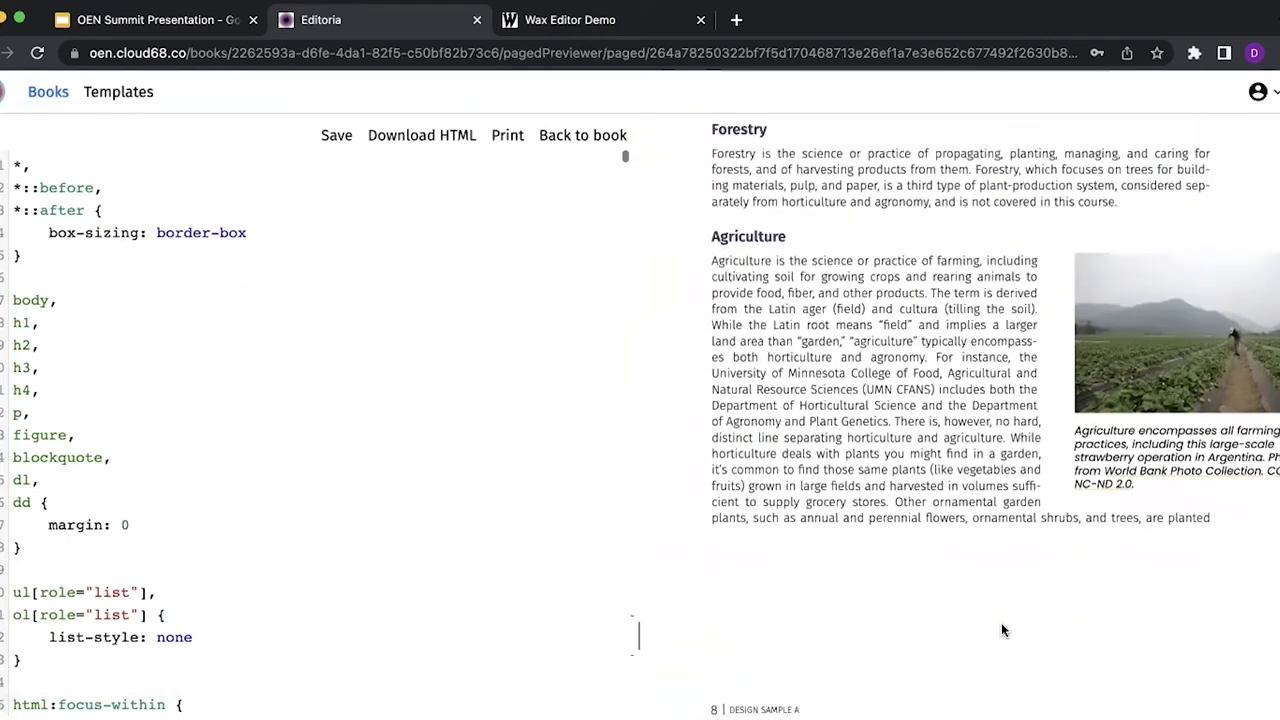
scroll(1001, 625, down, 8)
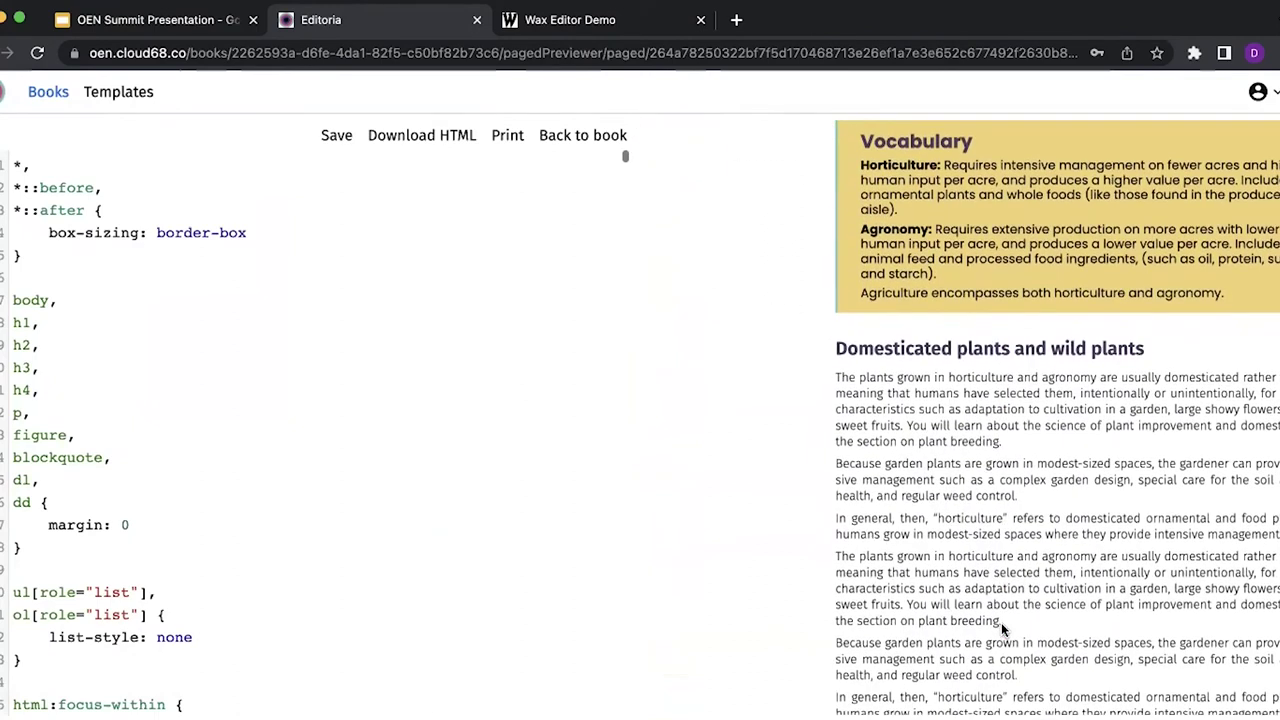
scroll(1001, 622, up, 6)
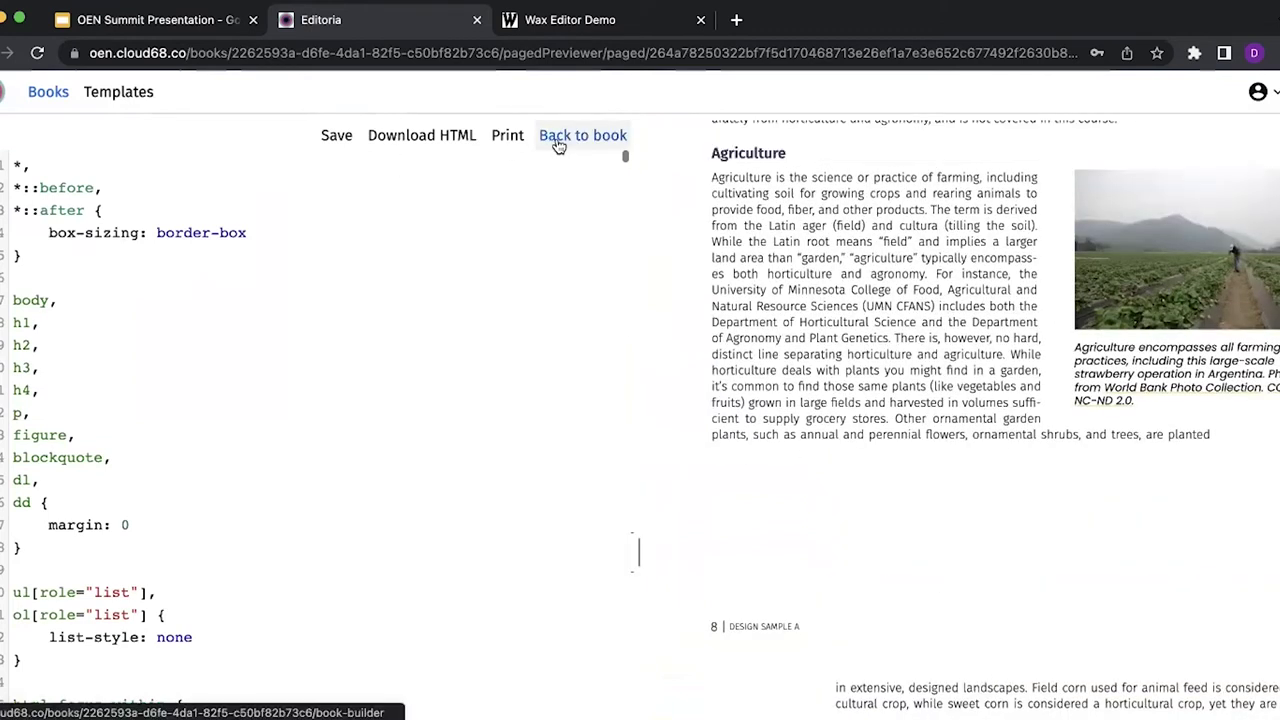
- Return from the preview to the book builder, then switch to the Wax Editor Demo
click(556, 138)
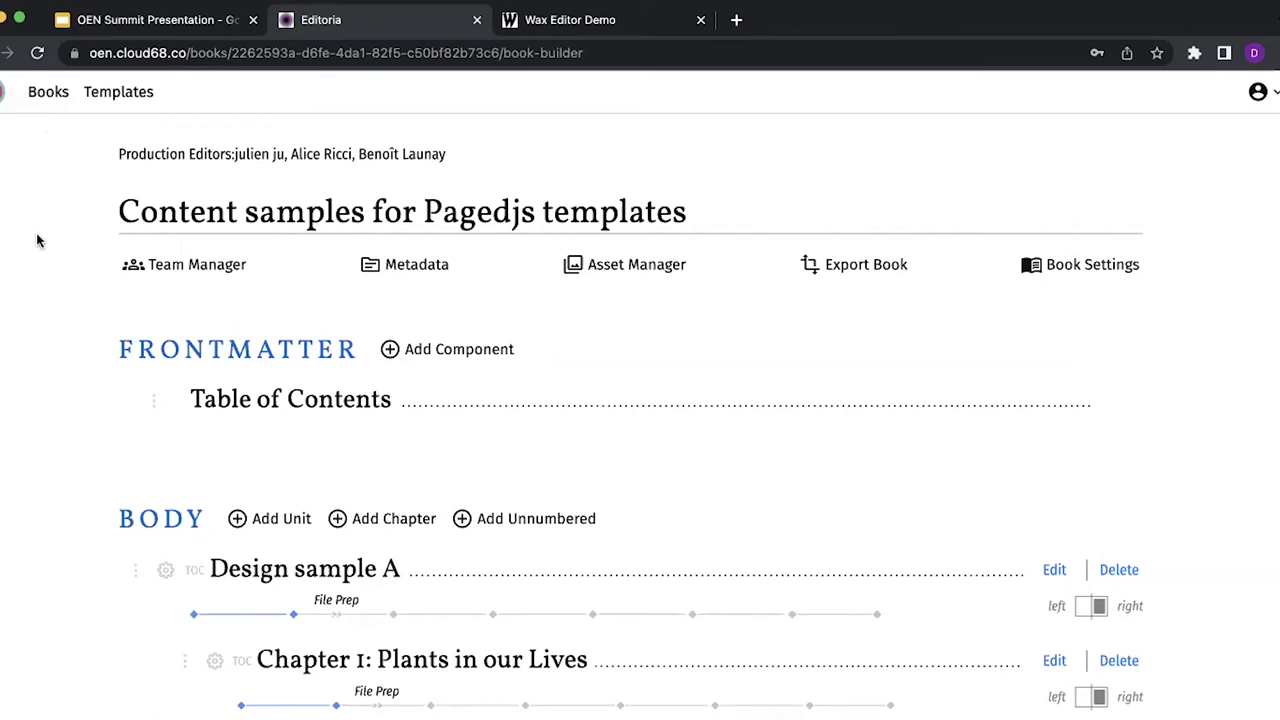
scroll(123, 350, down, 2)
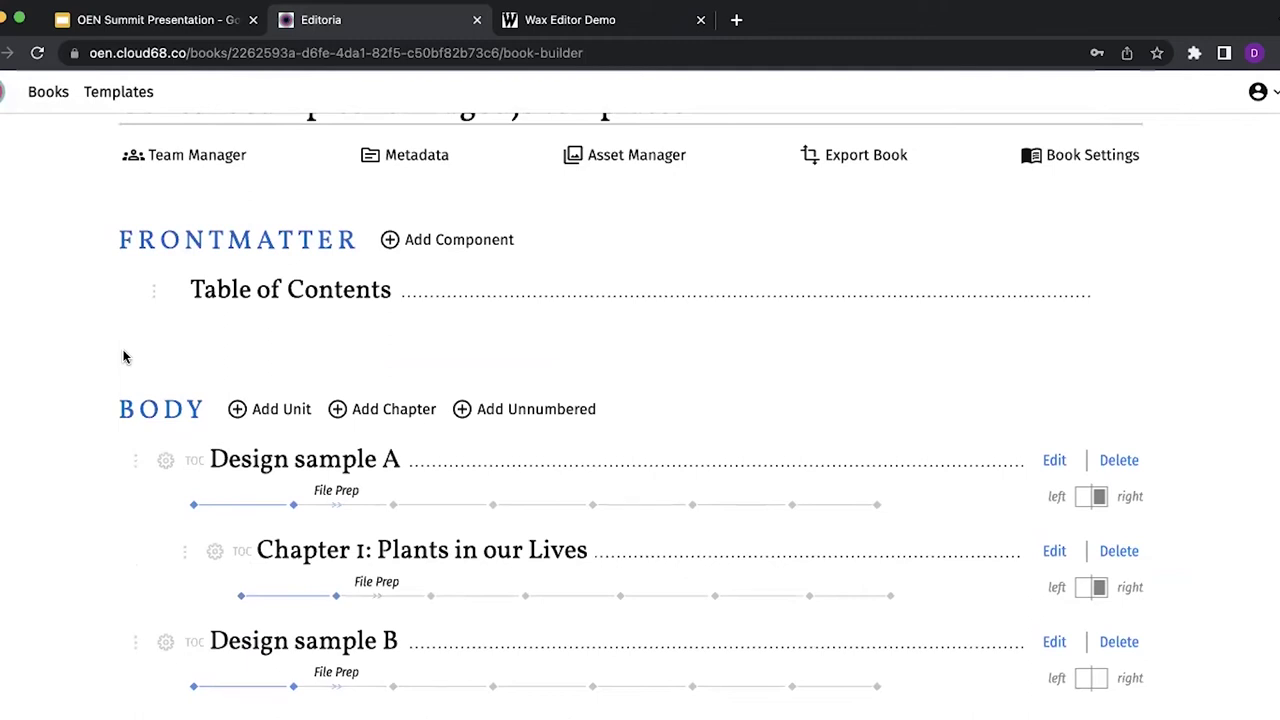
scroll(124, 357, down, 1)
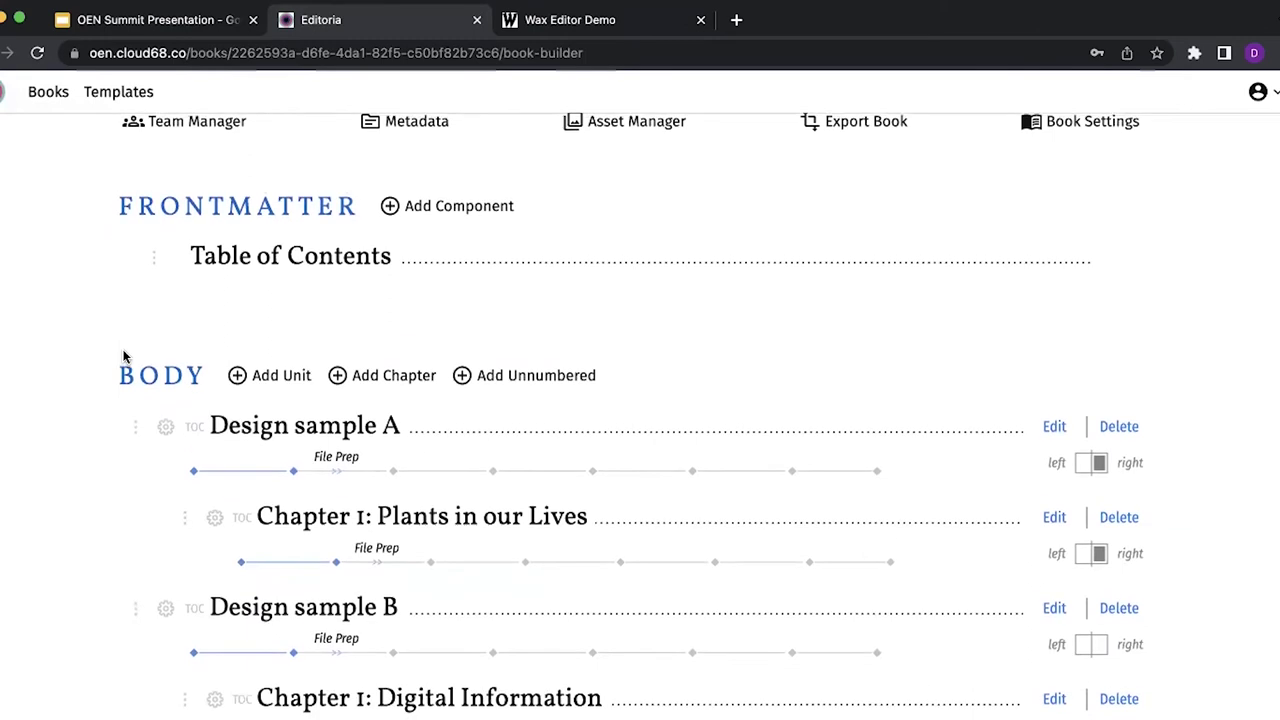
scroll(123, 354, up, 3)
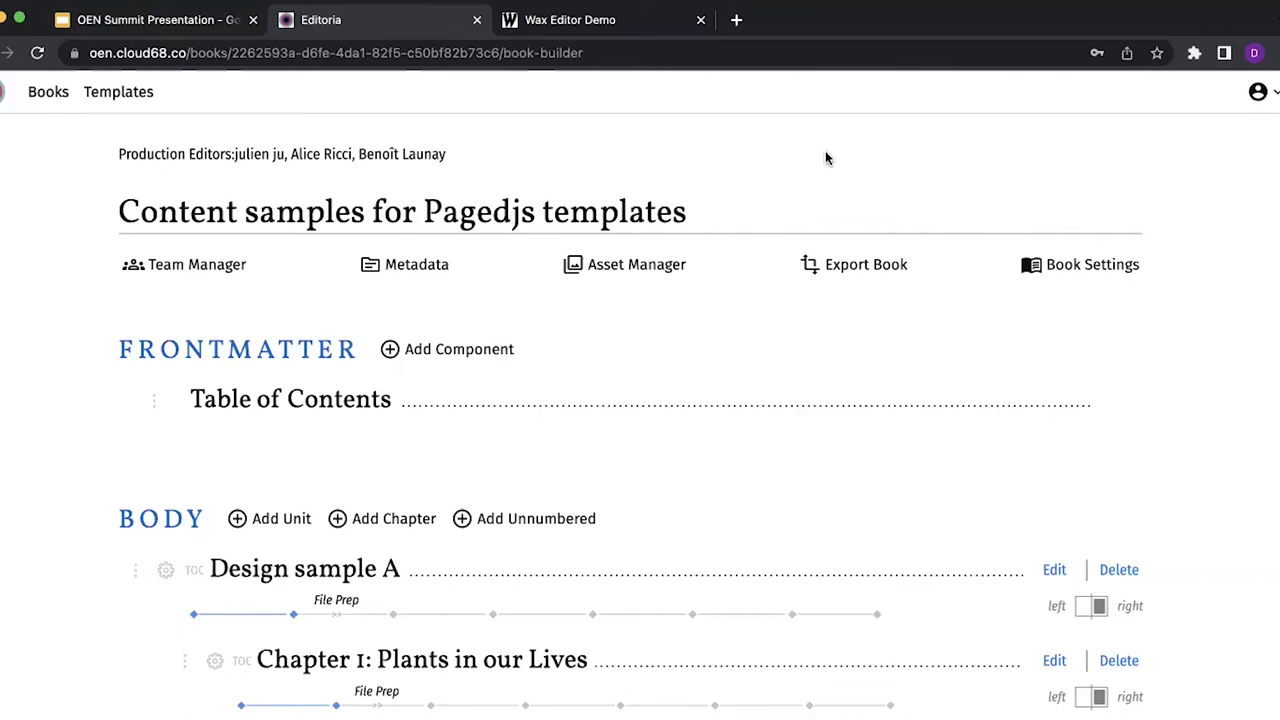
click(650, 22)
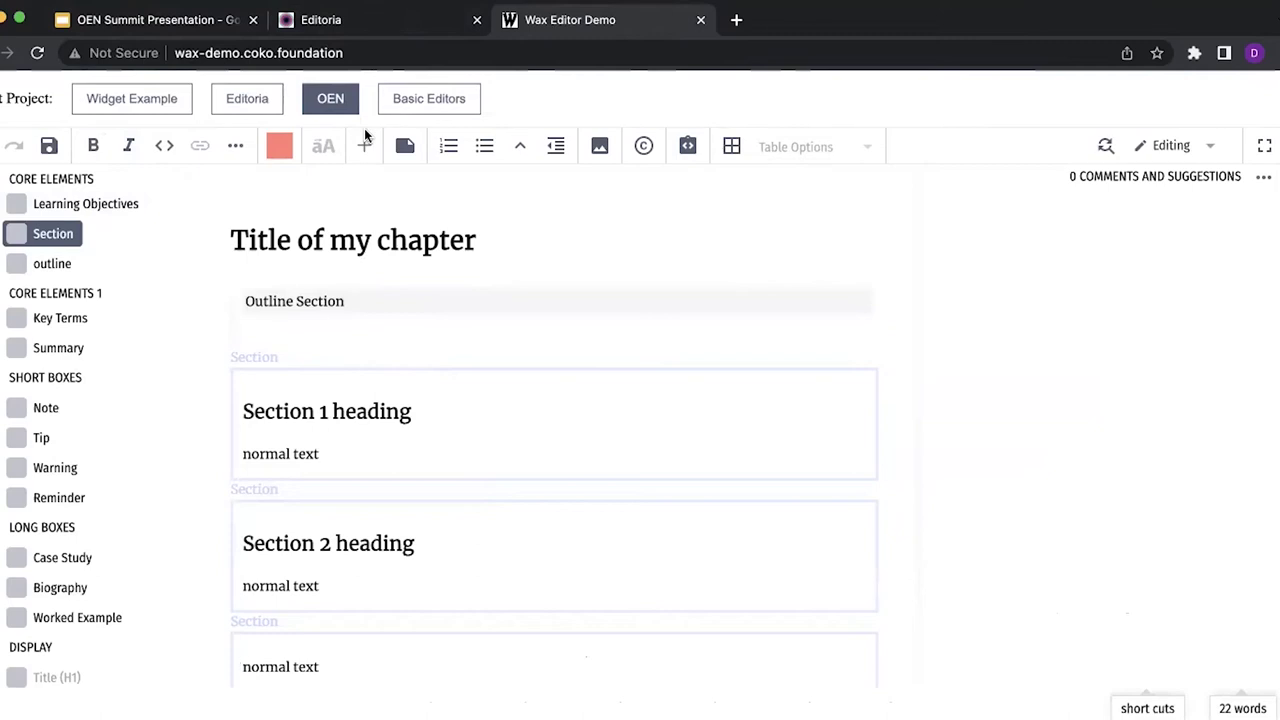
- Open the Widget Example and delete all its Lorem content, leaving an empty document
click(160, 104)
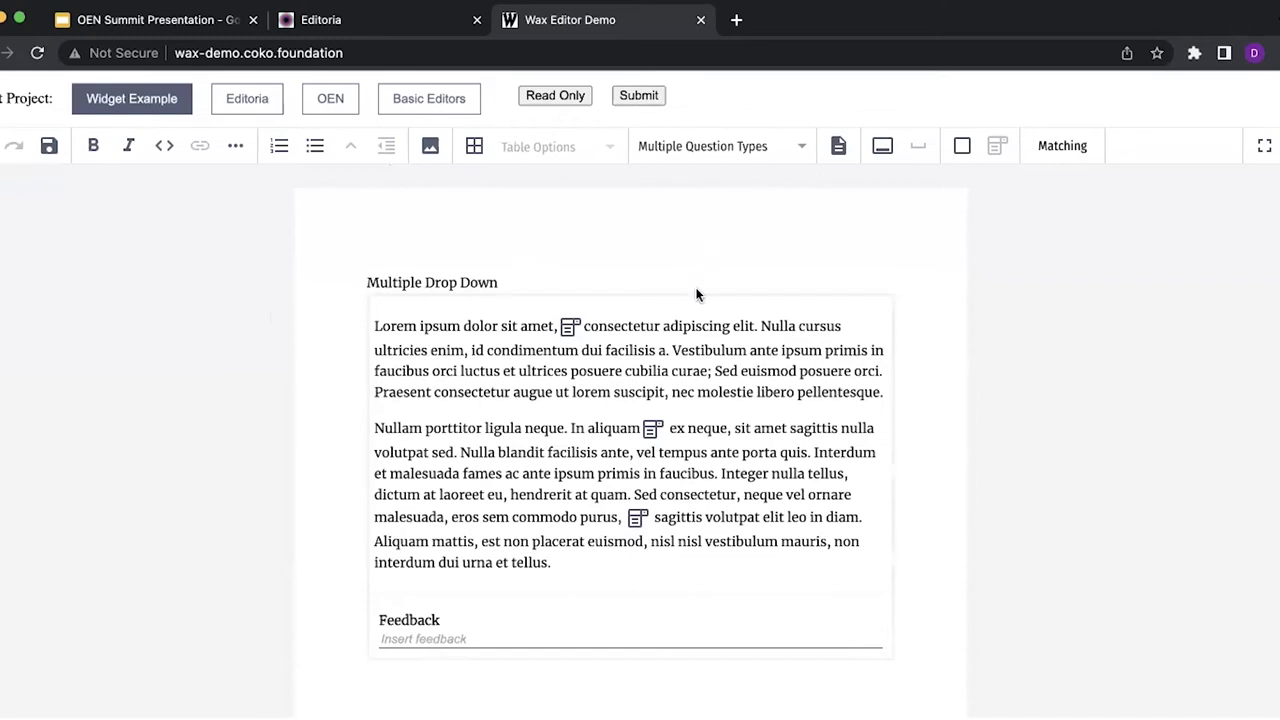
click(675, 343)
key(ctrl+a)
key(BackSpace)
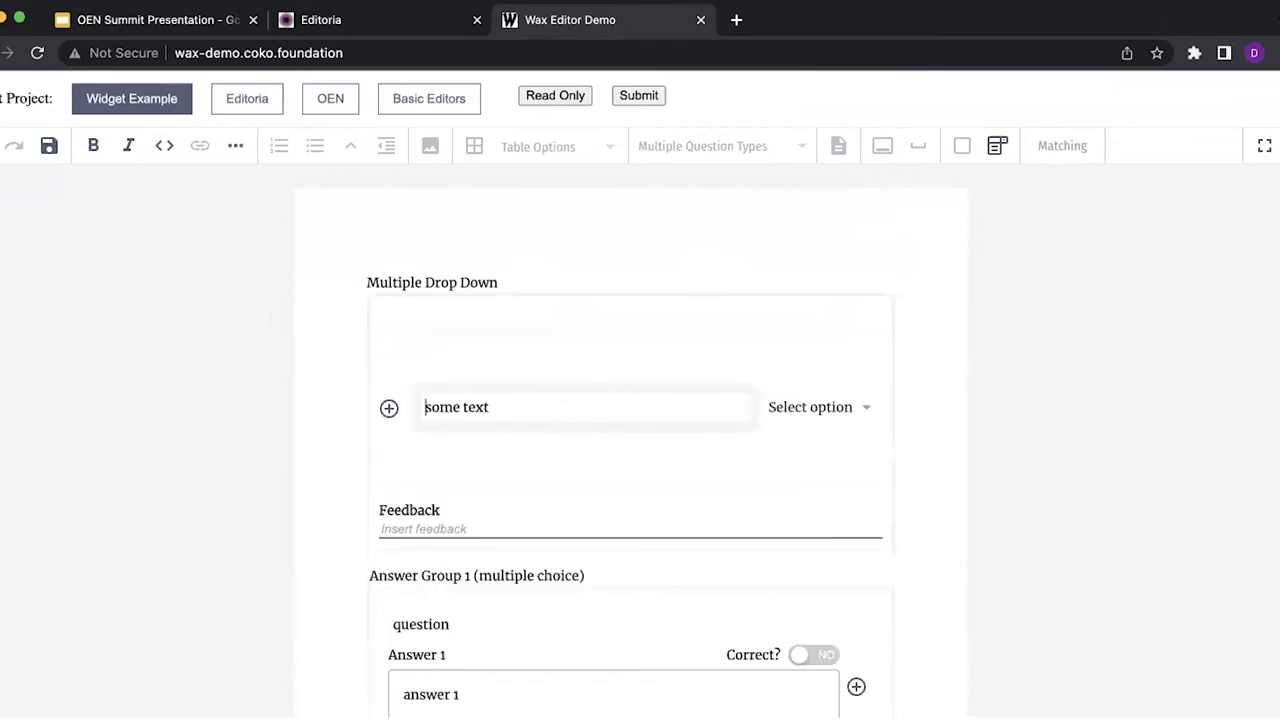
scroll(491, 426, down, 3)
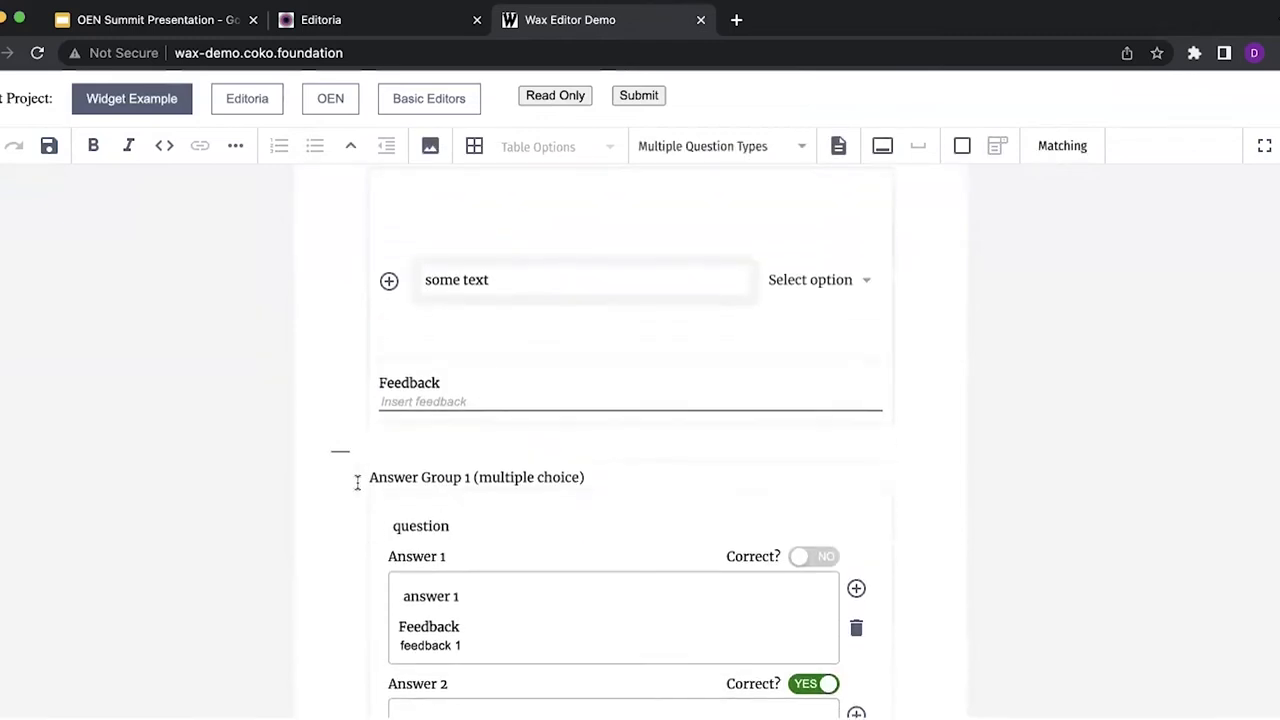
key(ctrl+a)
key(BackSpace)
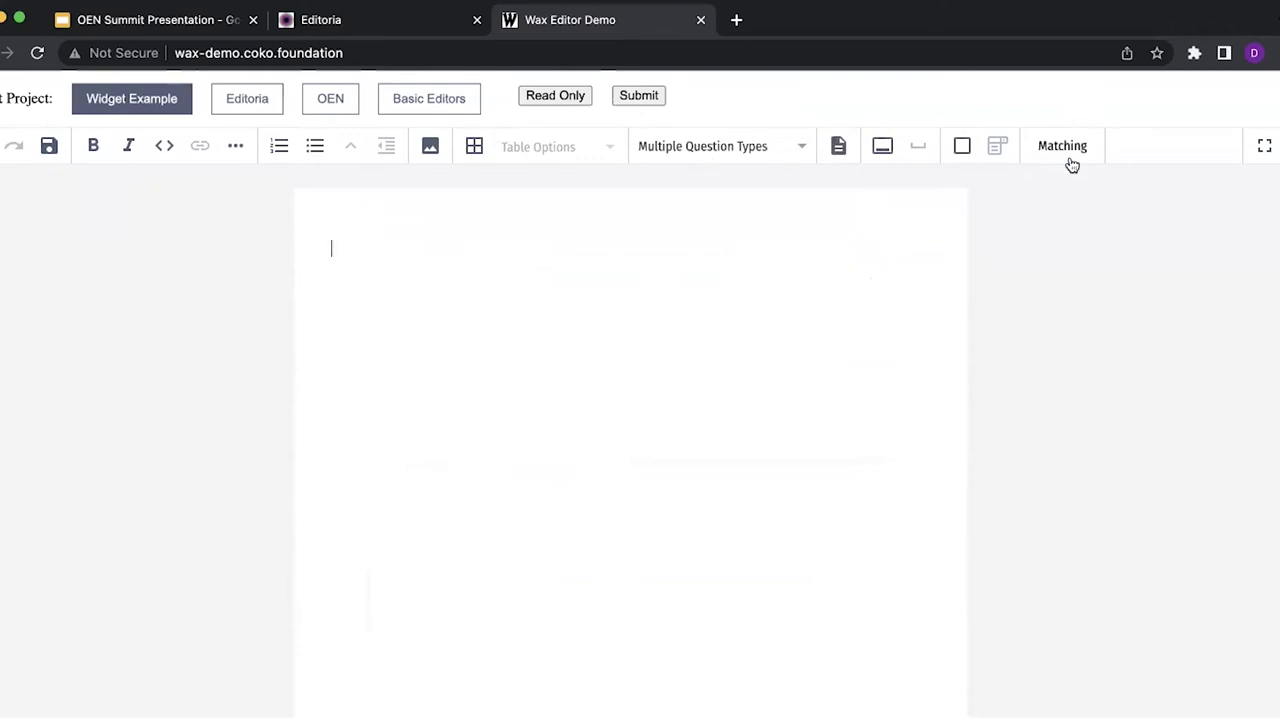
- Insert a multiple-choice question with two blank answers and mark Answer 1 as correct
click(800, 147)
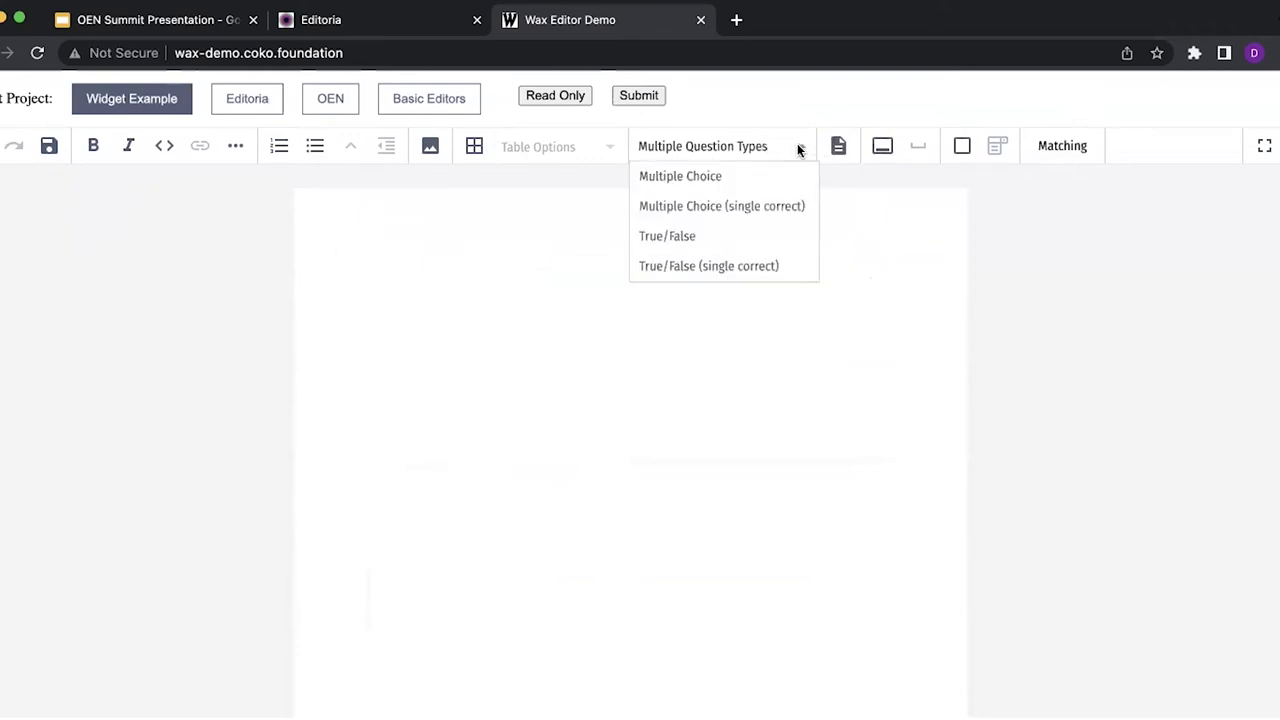
click(669, 184)
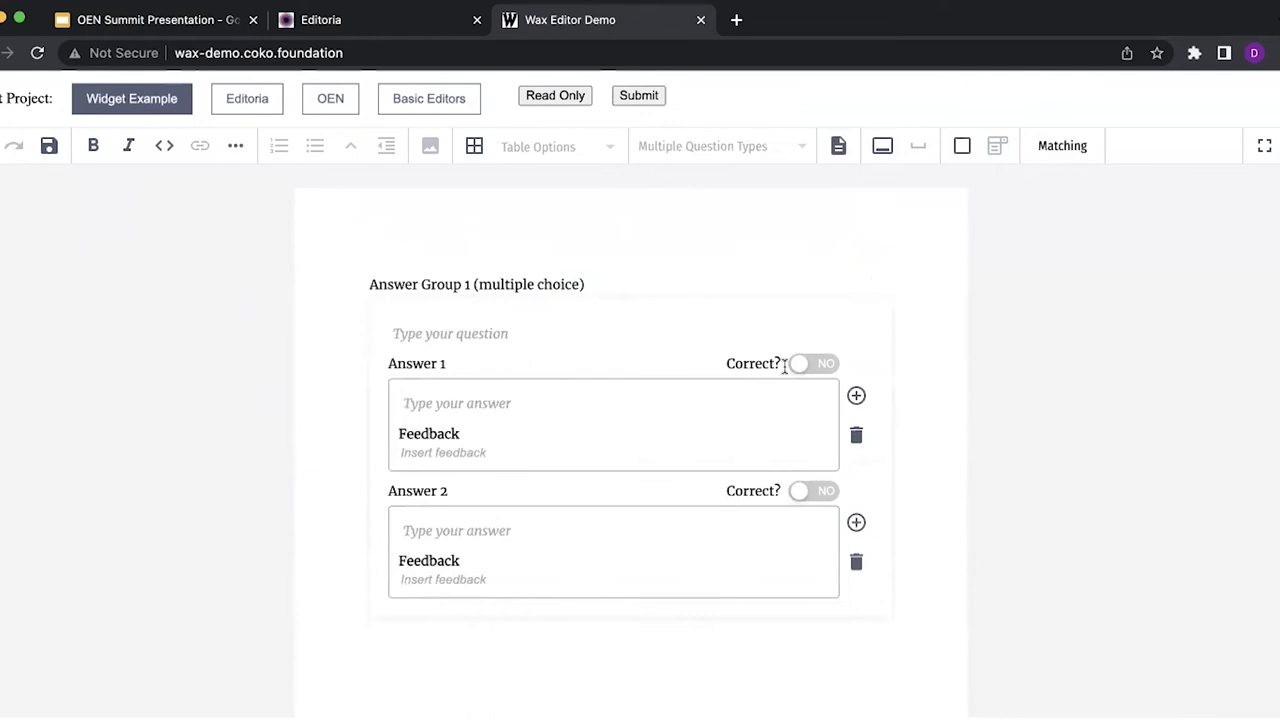
click(806, 375)
click(806, 377)
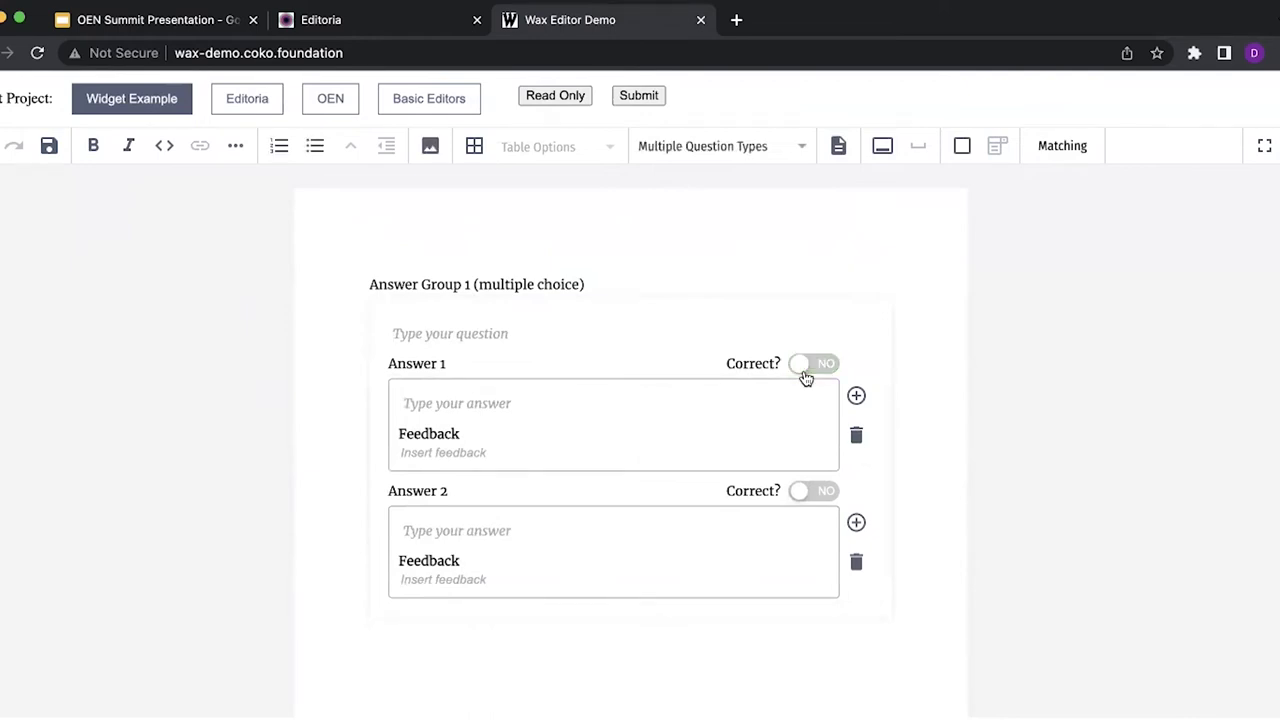
click(806, 377)
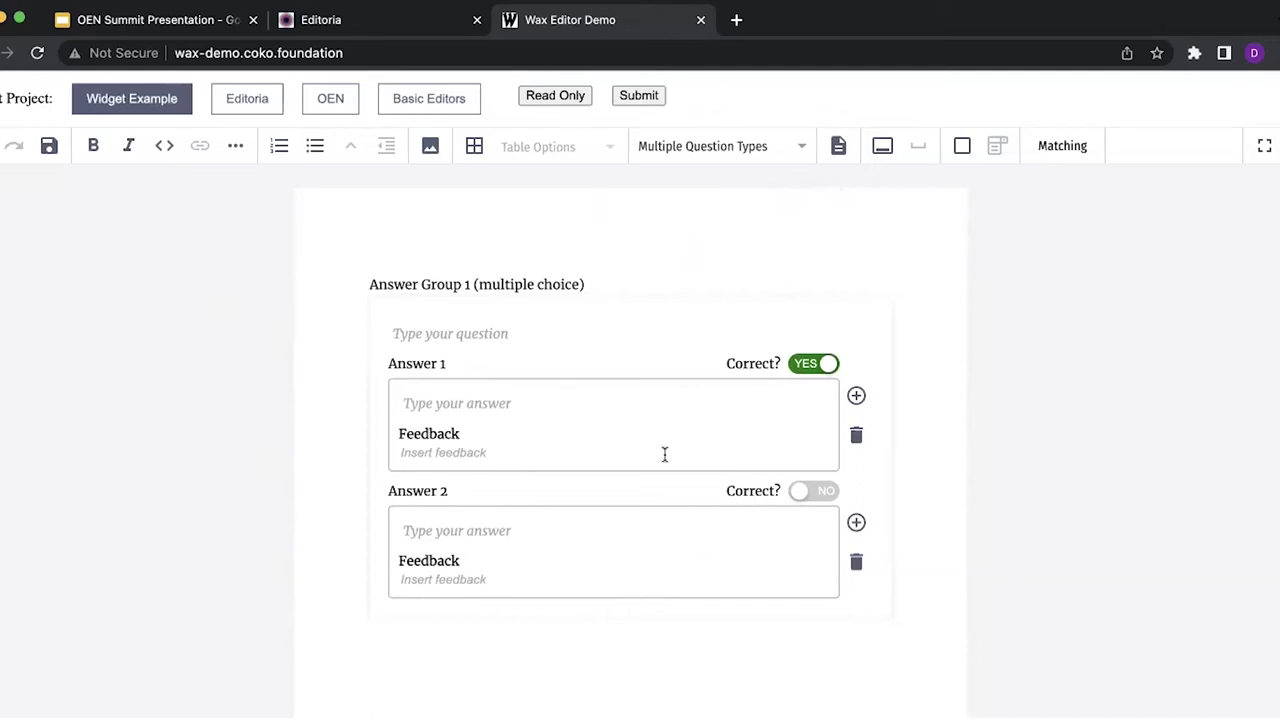
click(731, 151)
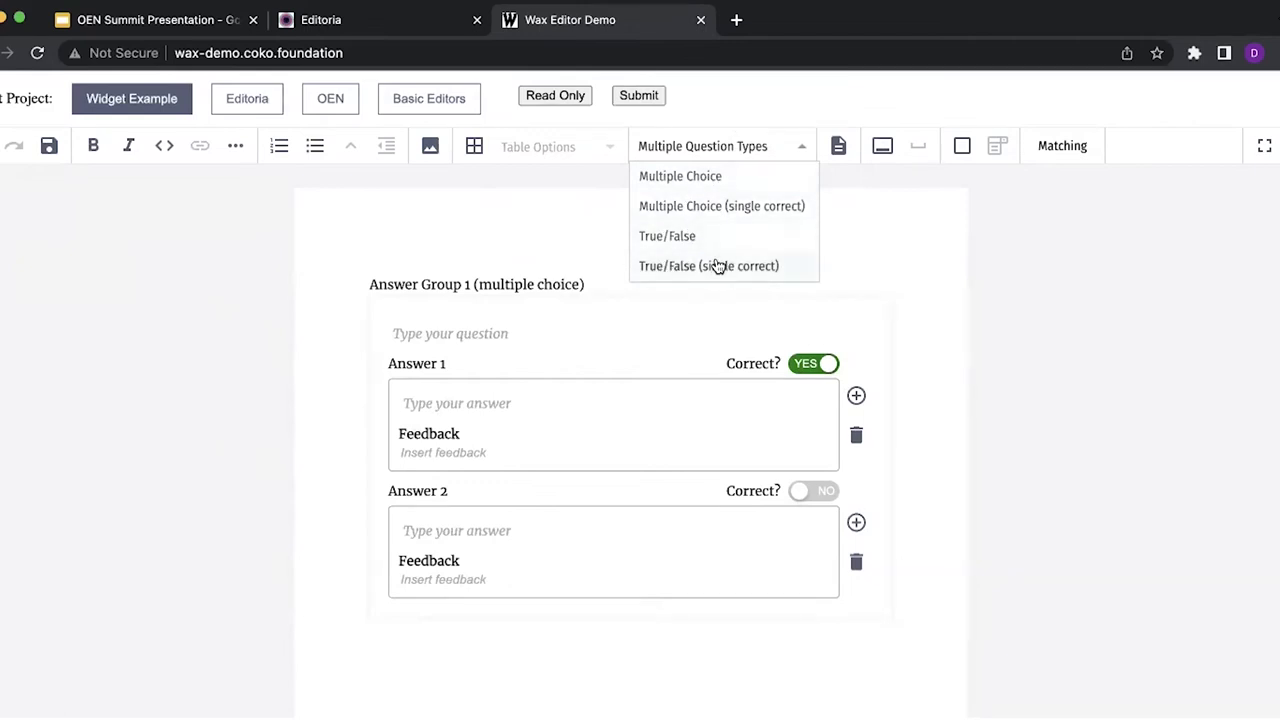
- Add an essay question block to the document
click(866, 246)
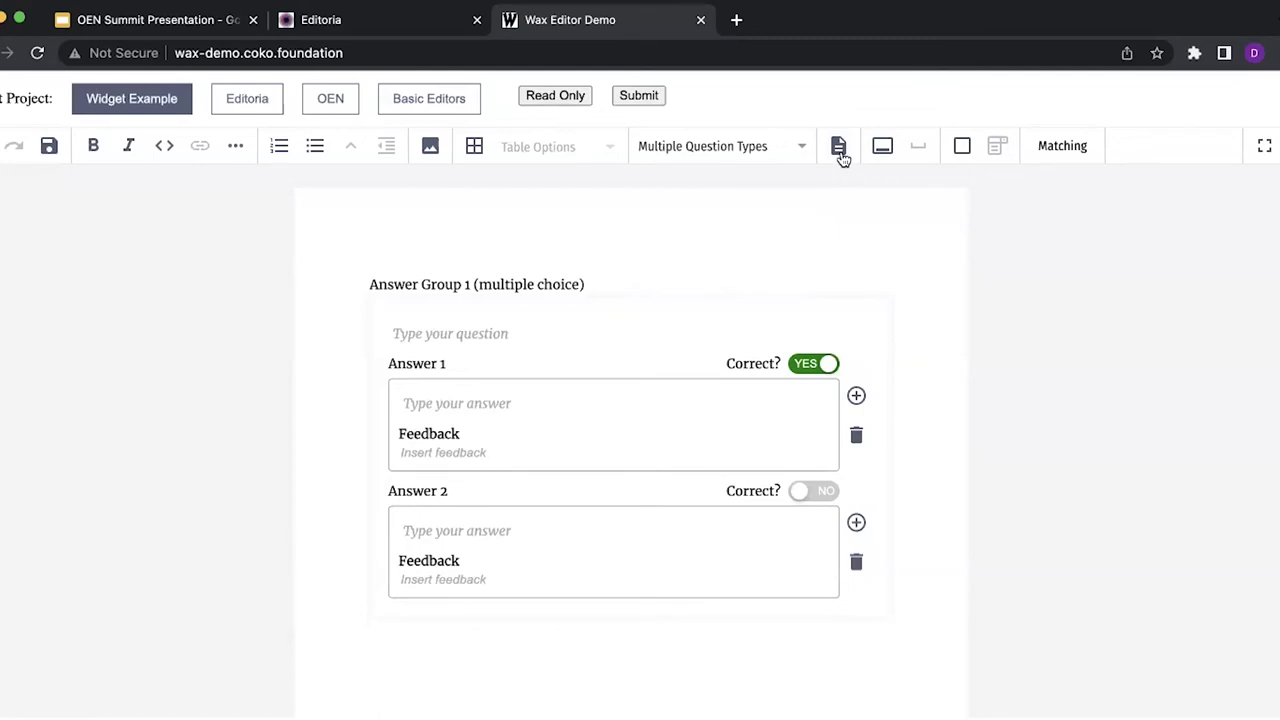
click(839, 147)
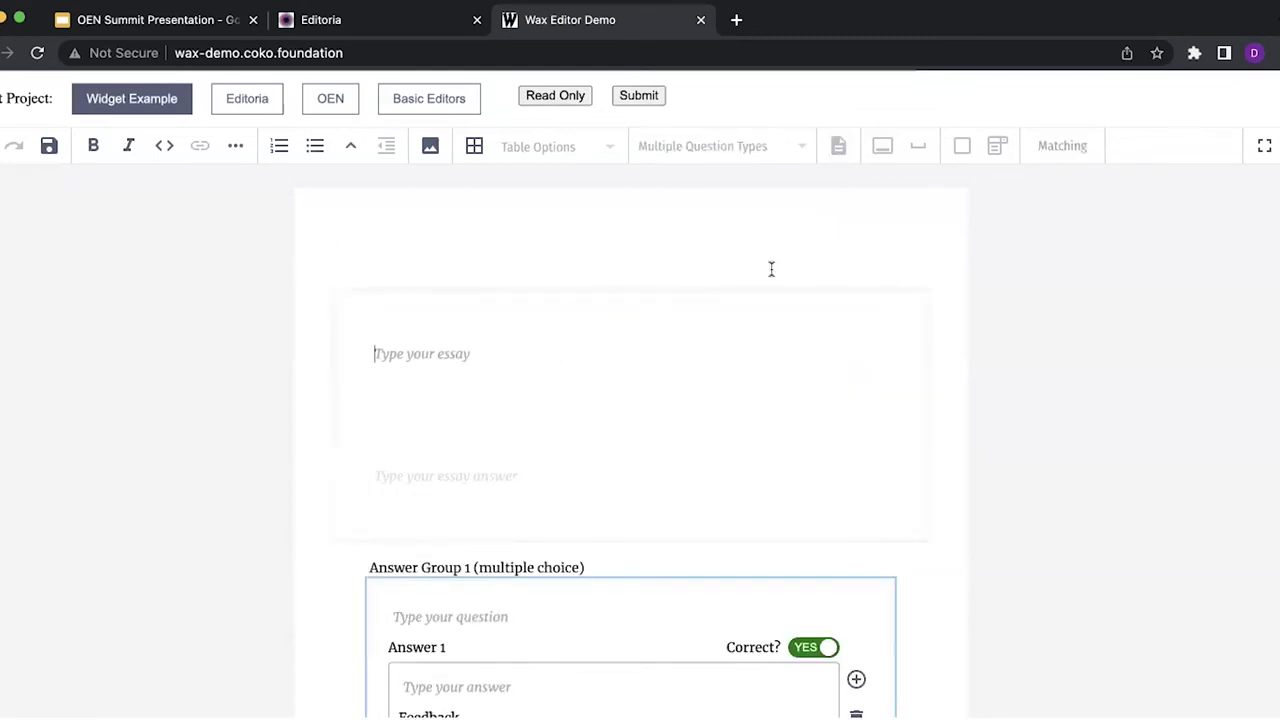
scroll(771, 268, down, 5)
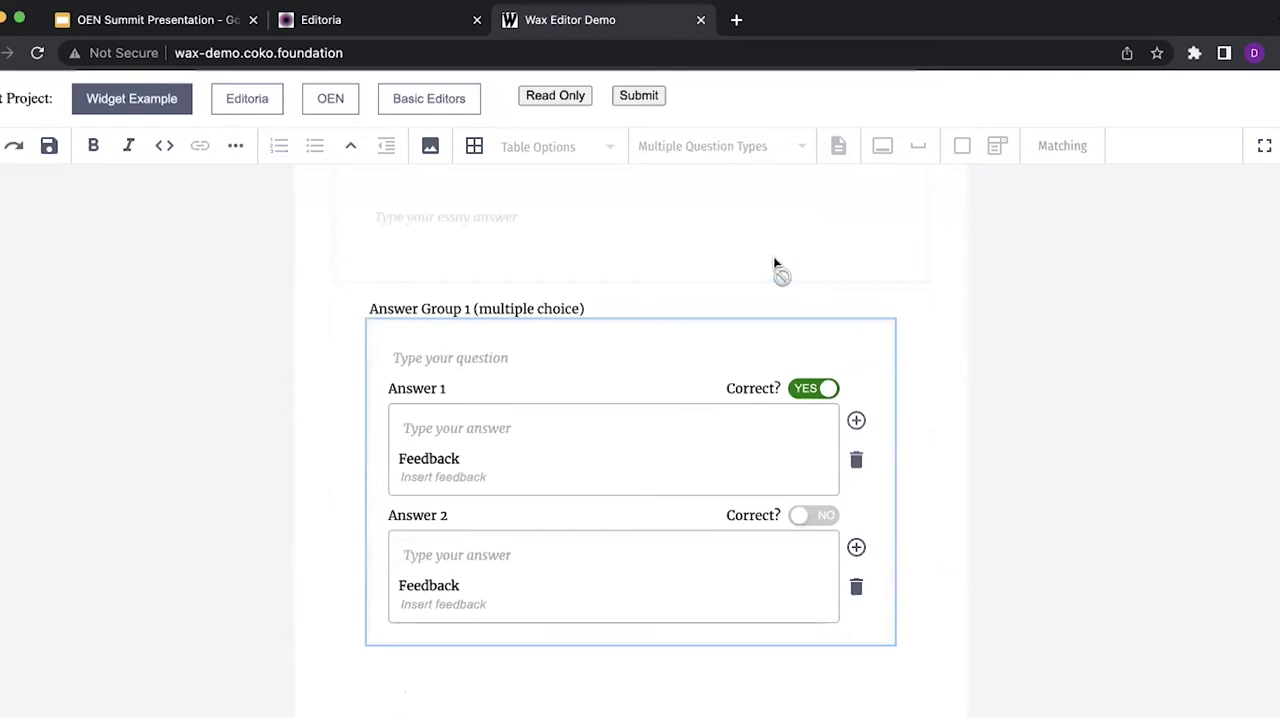
scroll(774, 268, up, 4)
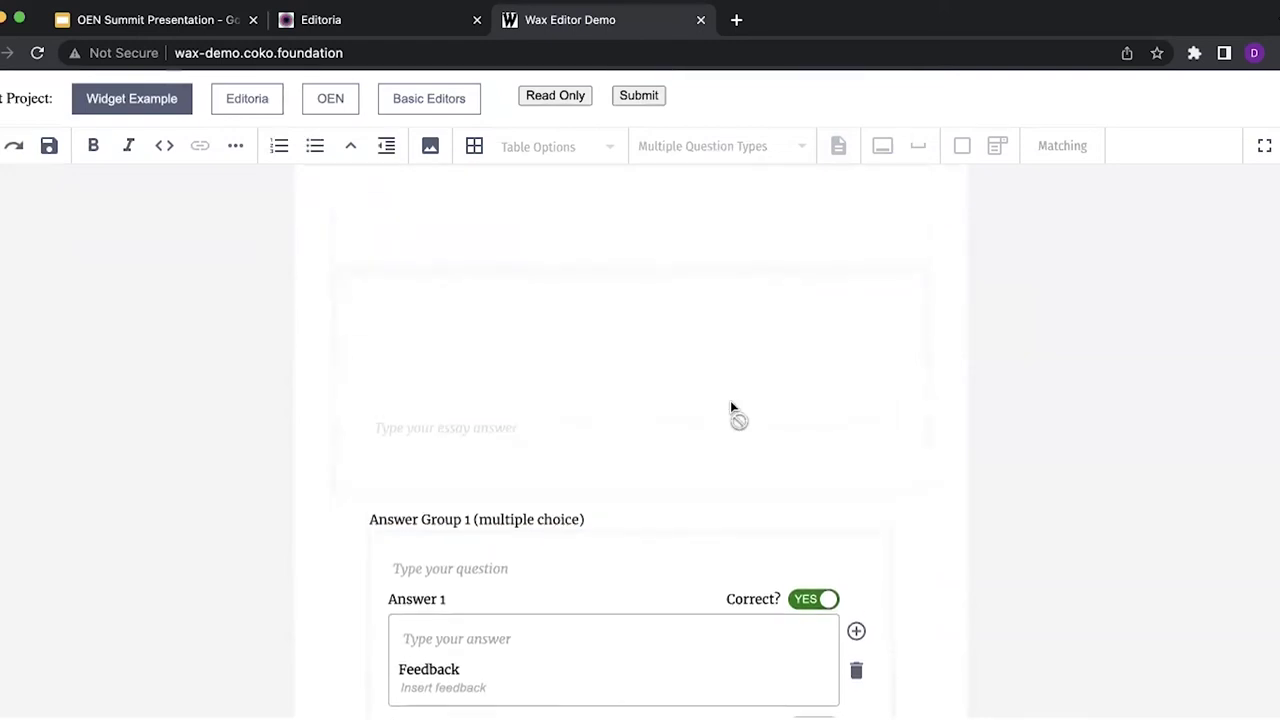
scroll(730, 410, down, 5)
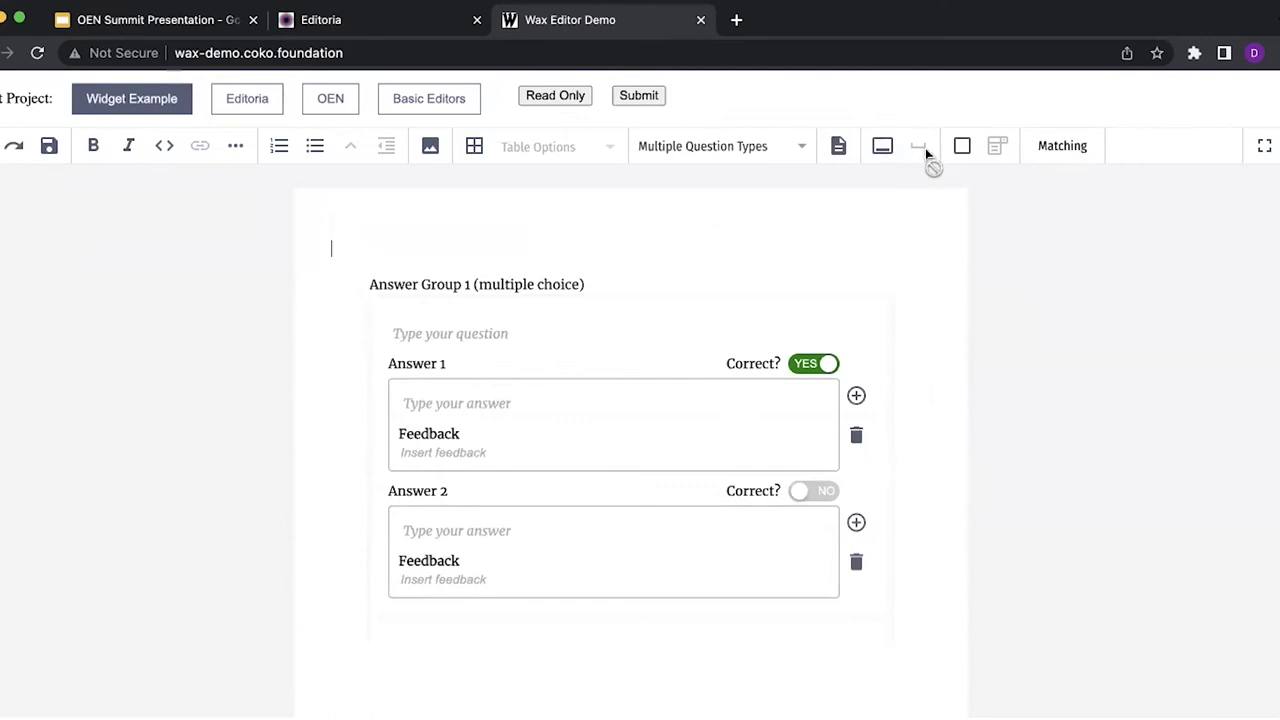
- Insert a Fill The Gap question with a sentence and a gap reading 'this is the answer'
click(884, 149)
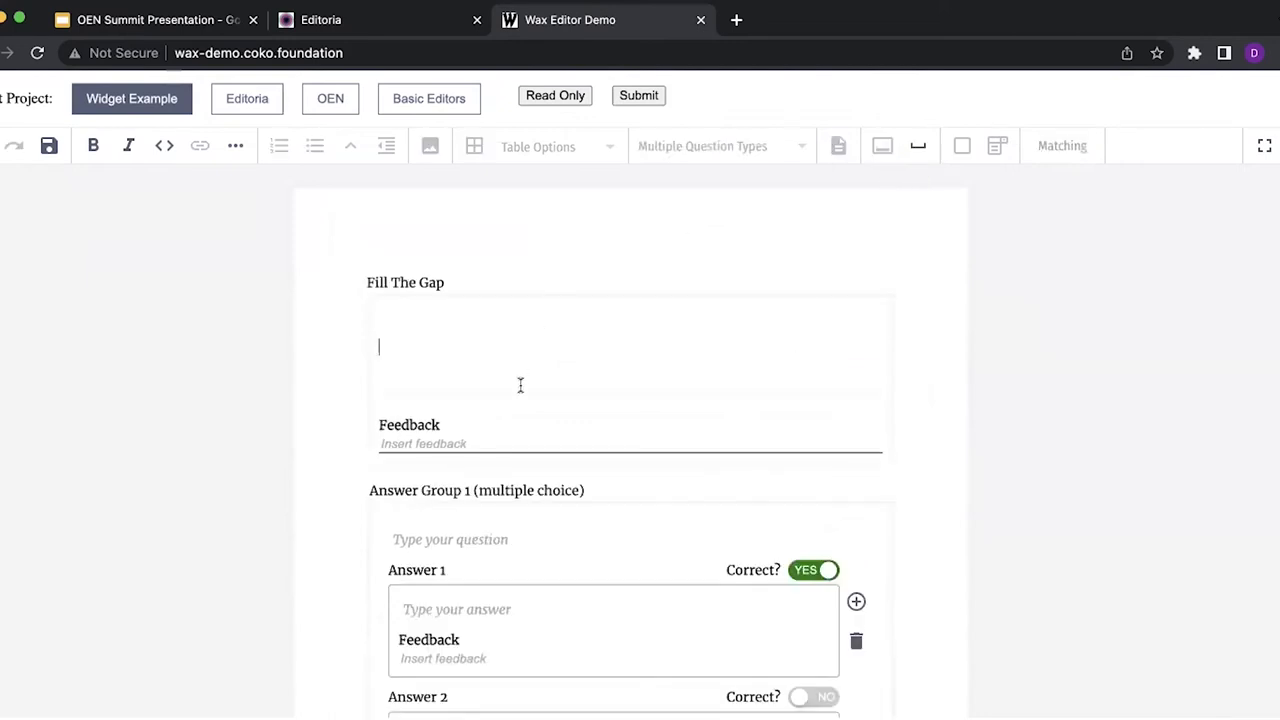
text(oihdfaoidhfadi)
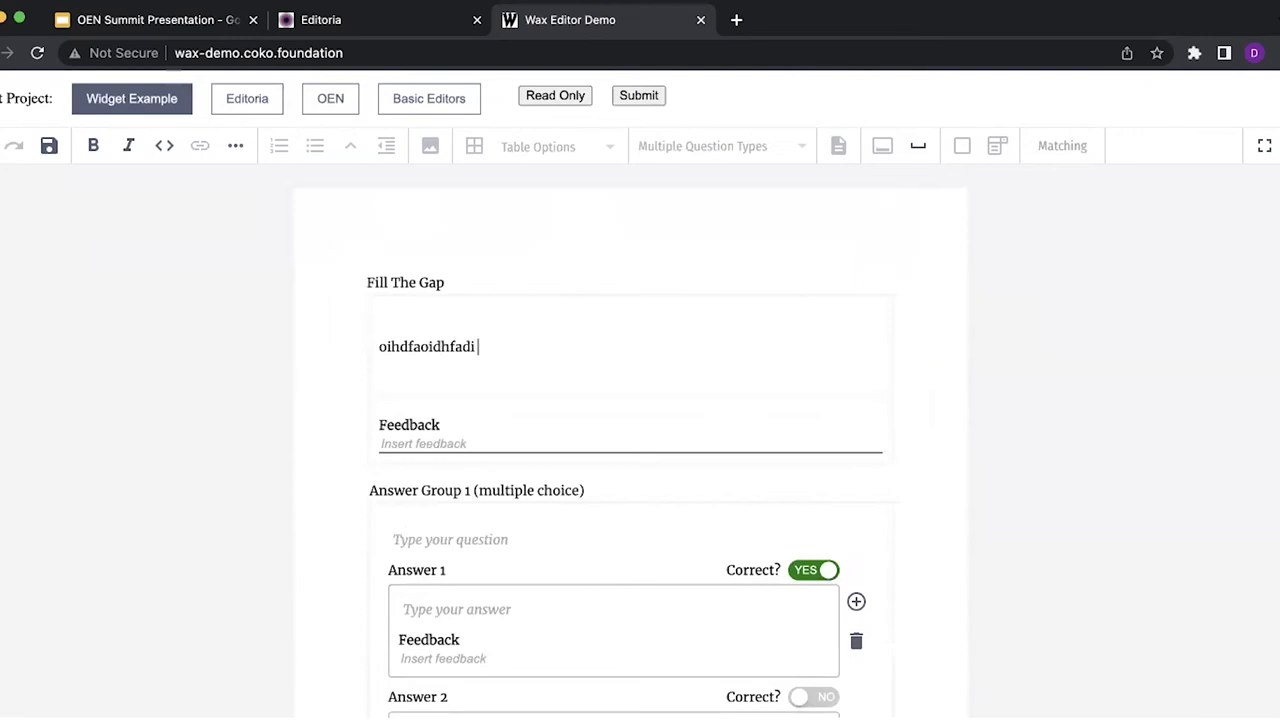
click(918, 145)
text(this is the anfer)
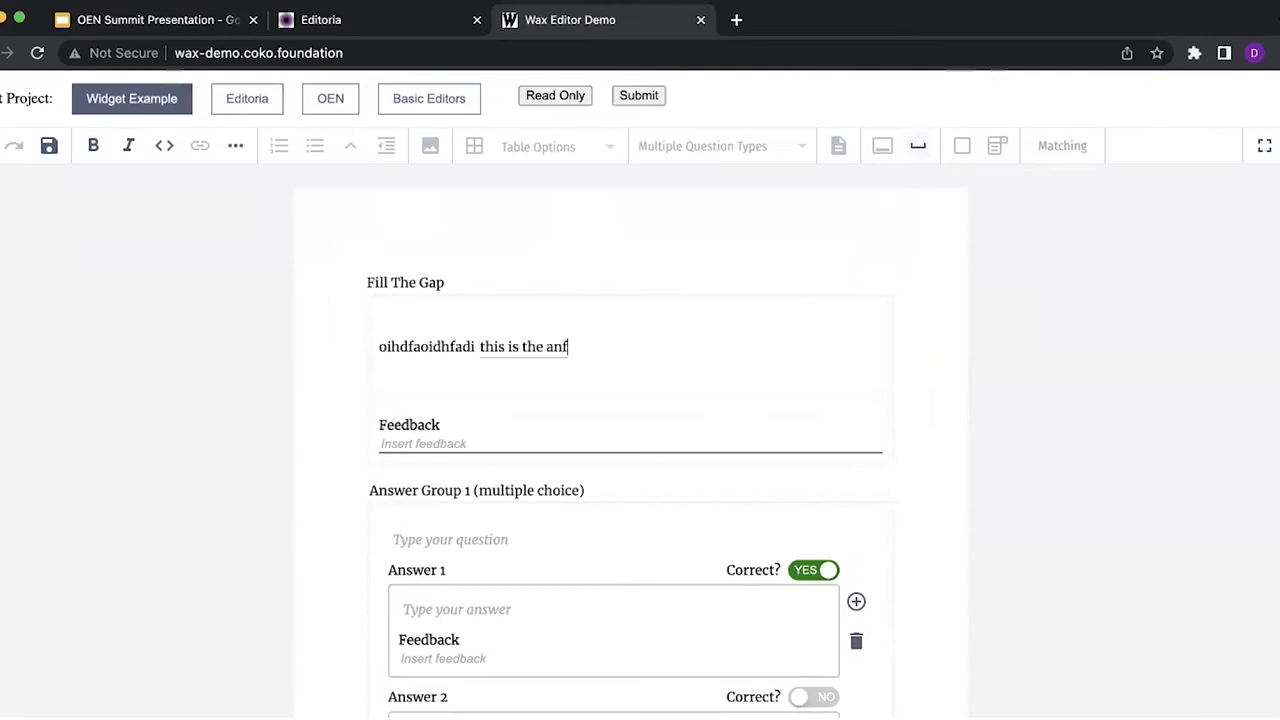
key(BackSpace)
key(BackSpace)
text(ge)
key(BackSpace)
key(BackSpace)
key(BackSpace)
text(nser)
key(BackSpace)
key(BackSpace)
key(BackSpace)
text(swer)
- Select all of the document's content and delete it
click(381, 254)
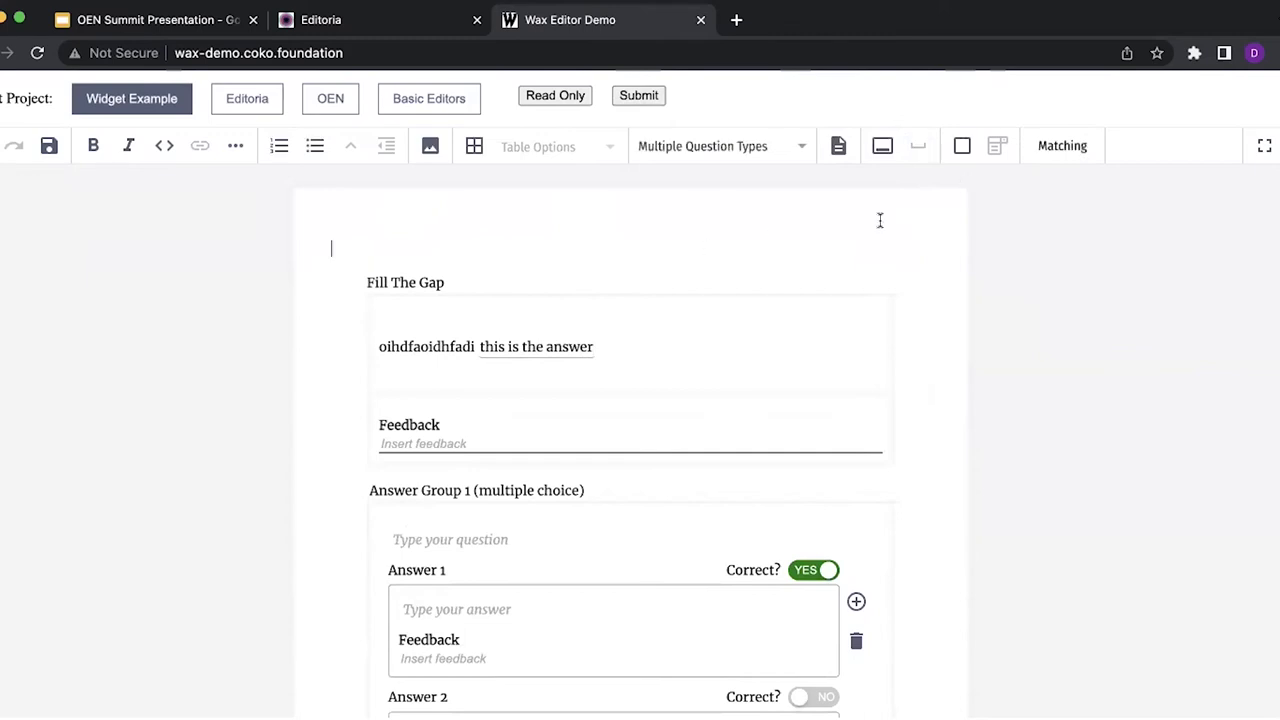
key(super+a)
key(BackSpace)
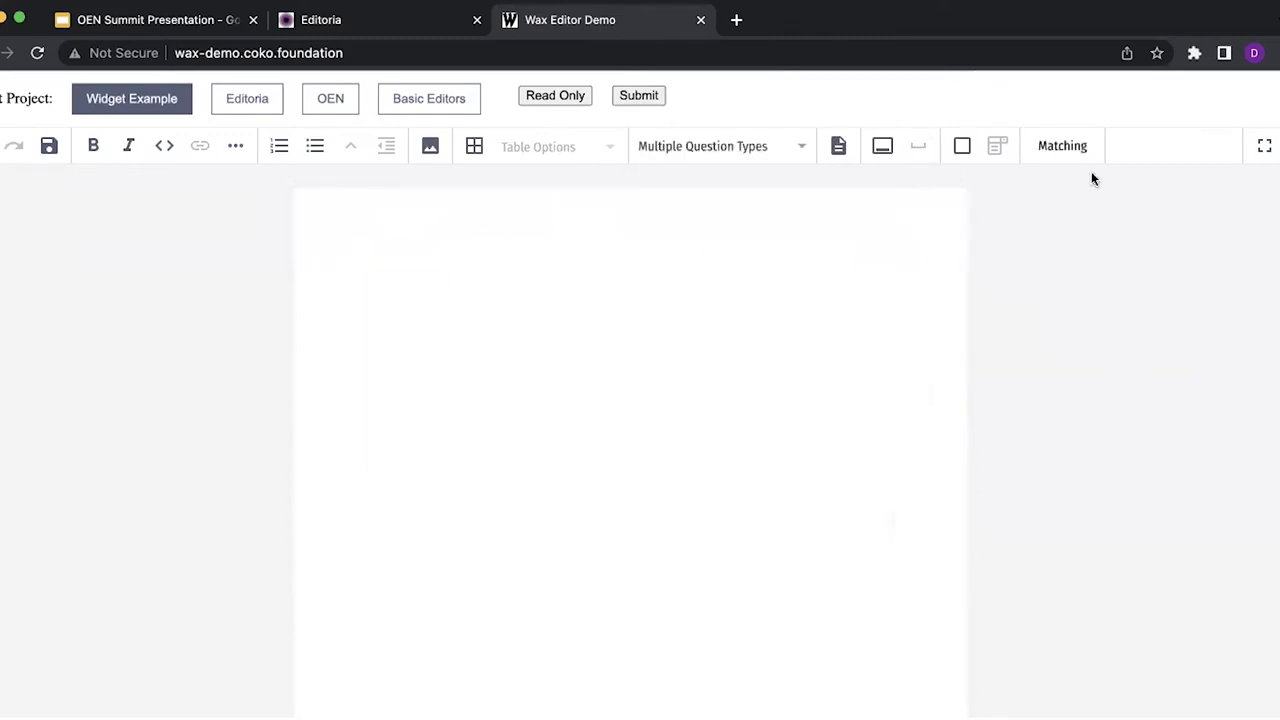
- Insert a Matching question with row 'option A' matched to a new answer 'answer 1'
click(1064, 147)
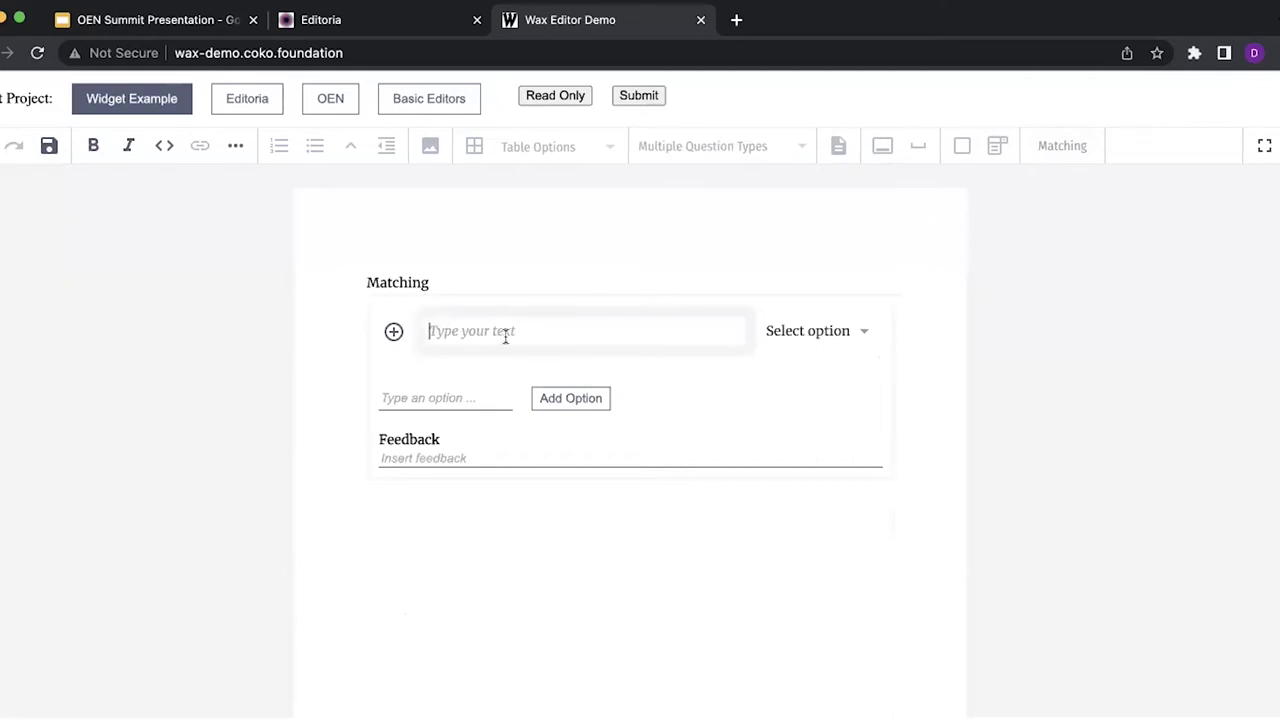
text(option A)
click(838, 330)
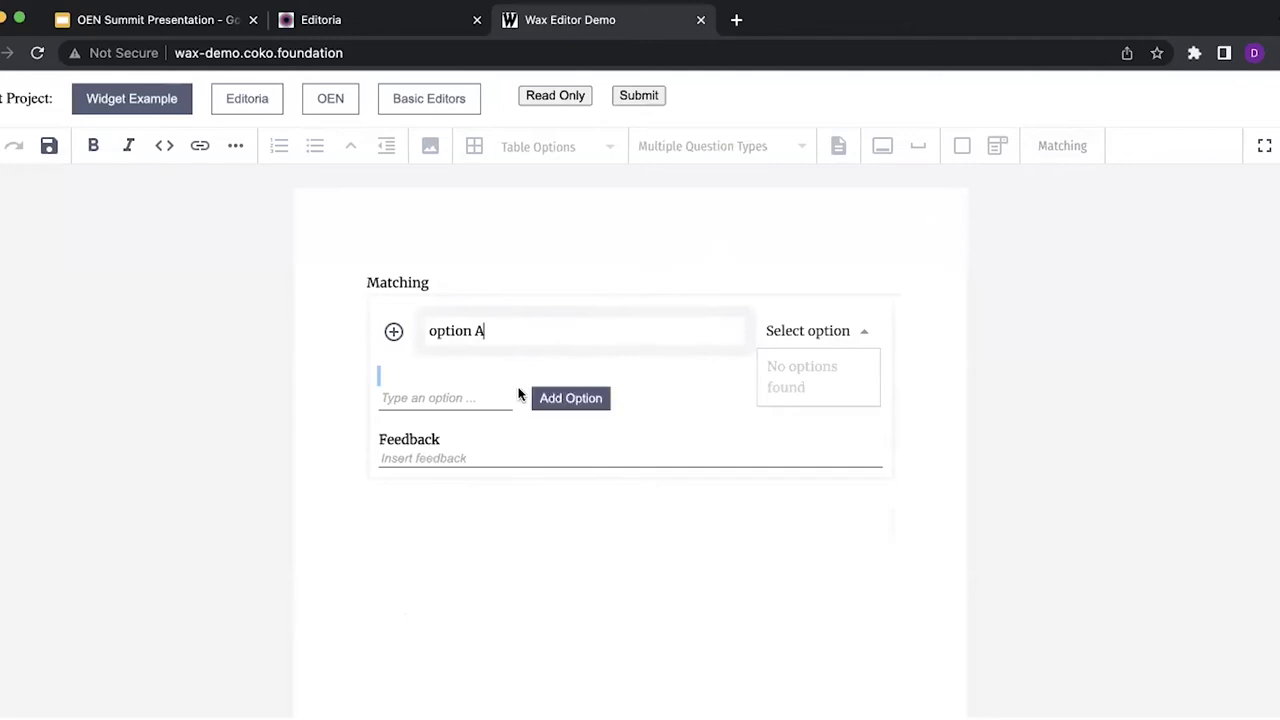
click(438, 396)
text(answer )
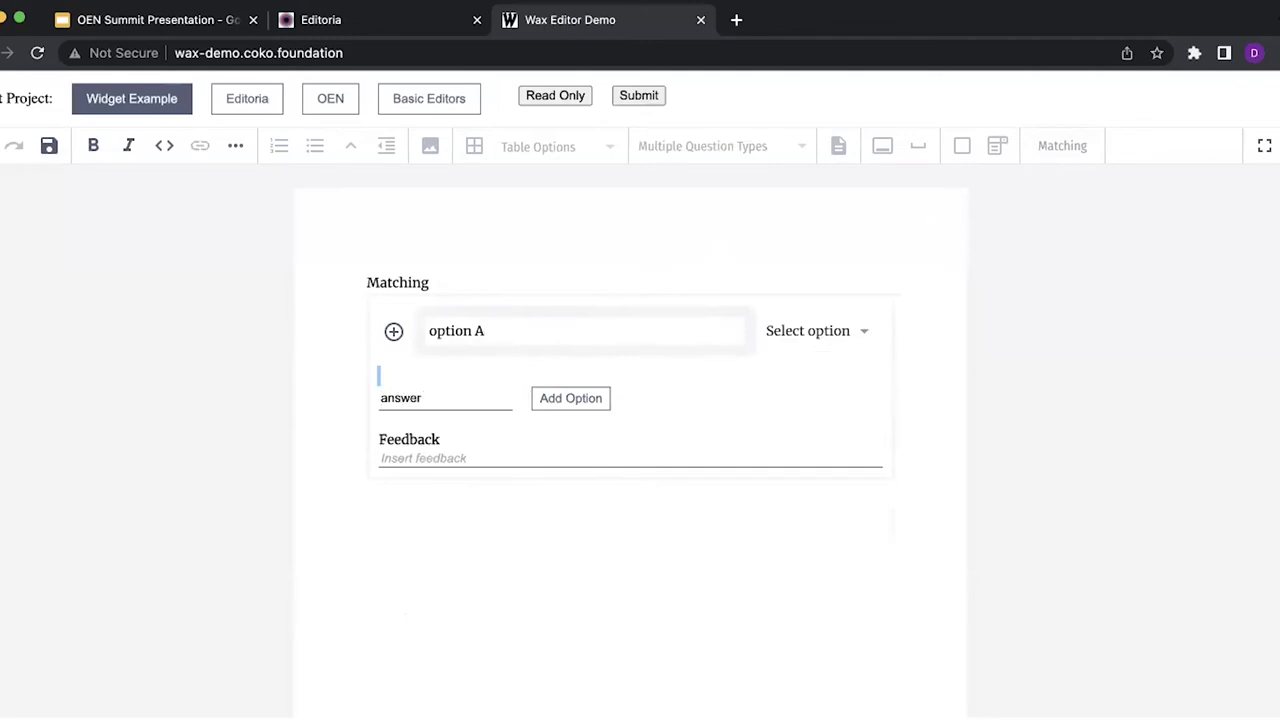
text(1)
click(572, 396)
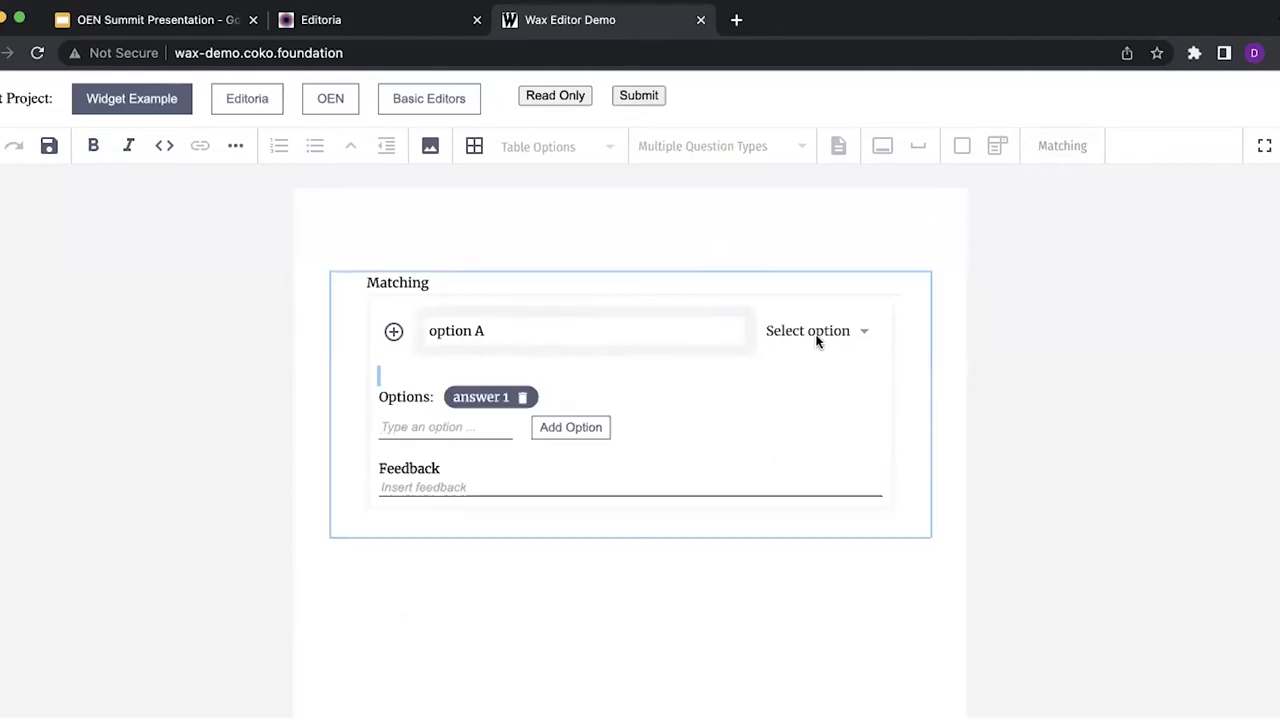
click(816, 341)
click(808, 363)
- Add row 'option B' matched to new answer 'answer 2', then switch to Read Only
click(393, 331)
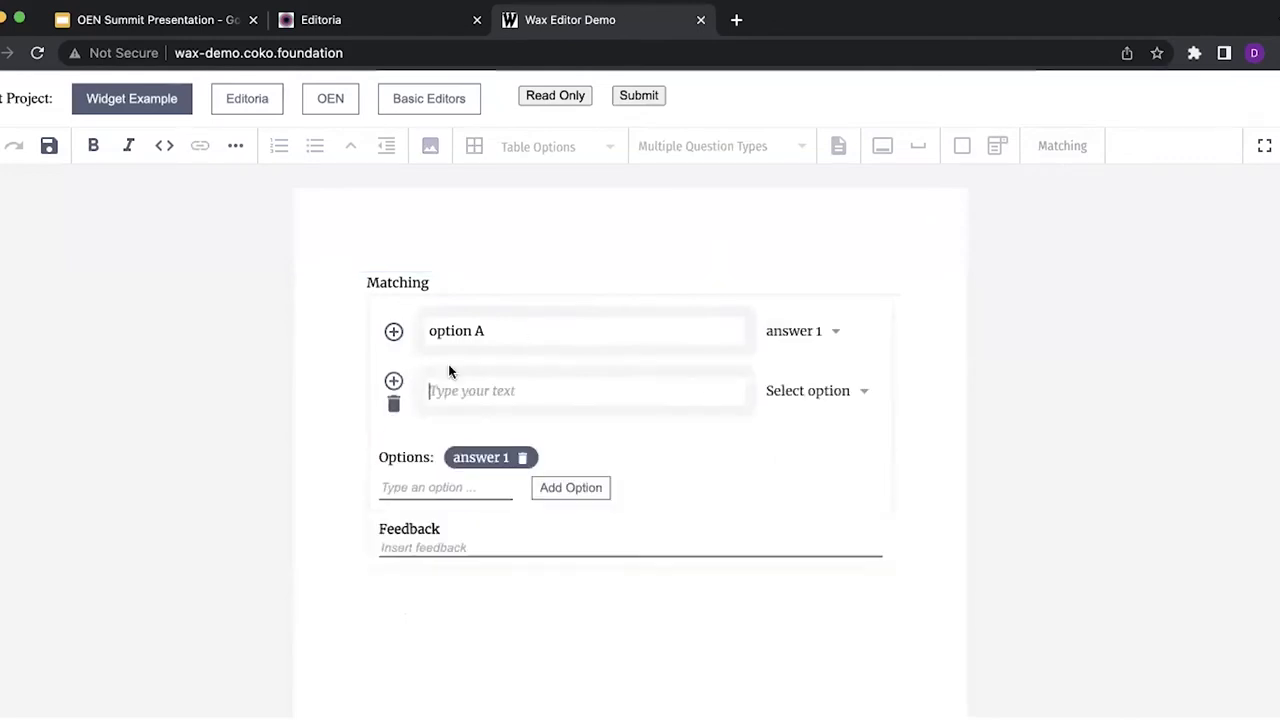
text(option B)
click(421, 486)
text(answer 2)
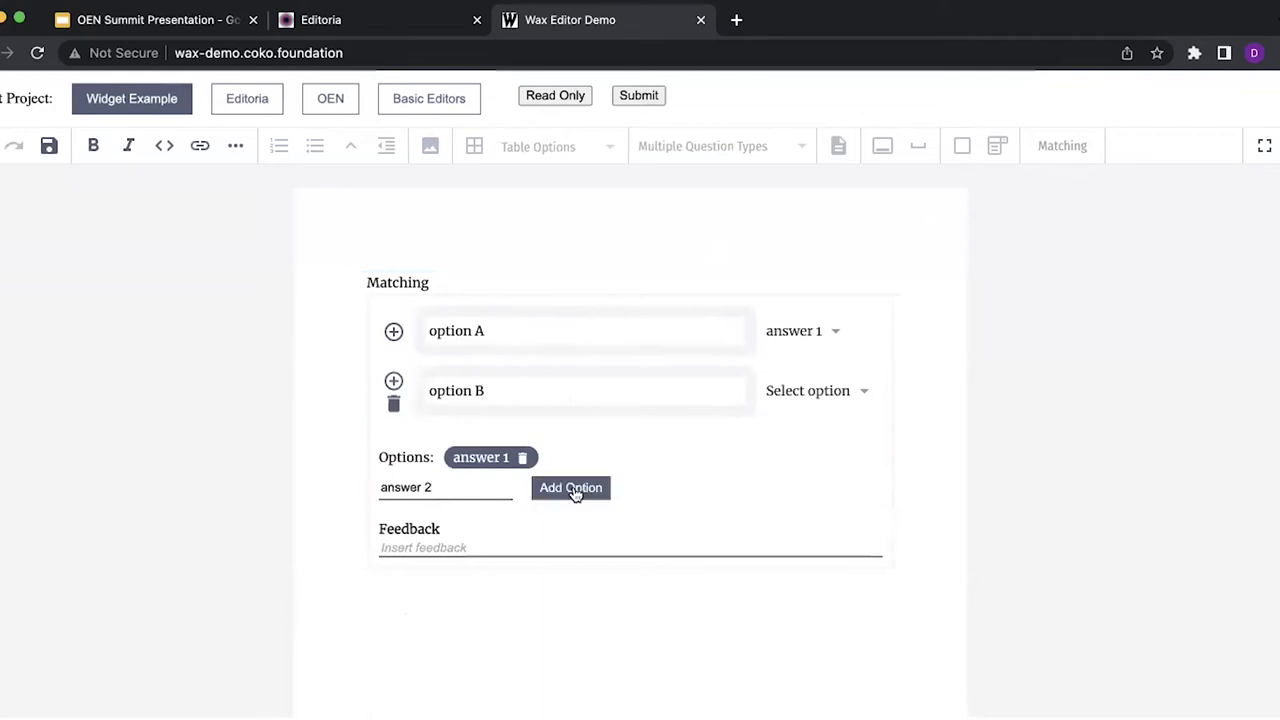
click(574, 489)
click(816, 393)
click(800, 460)
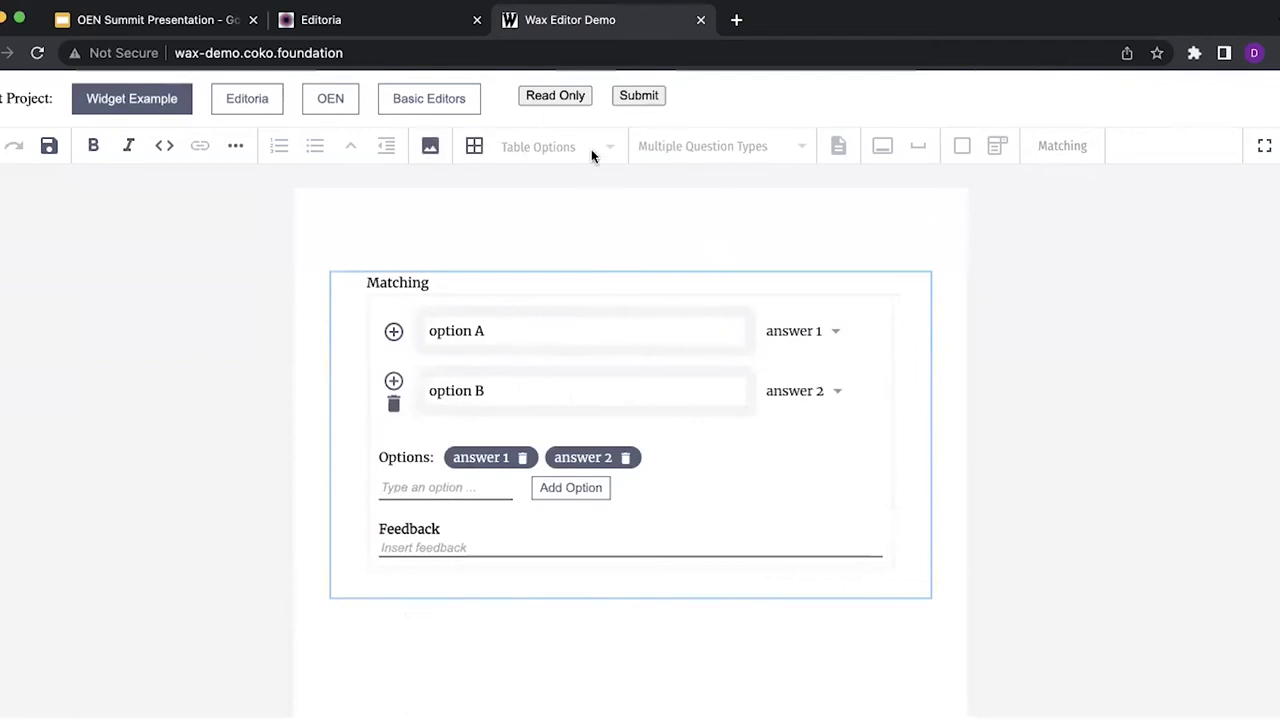
click(571, 95)
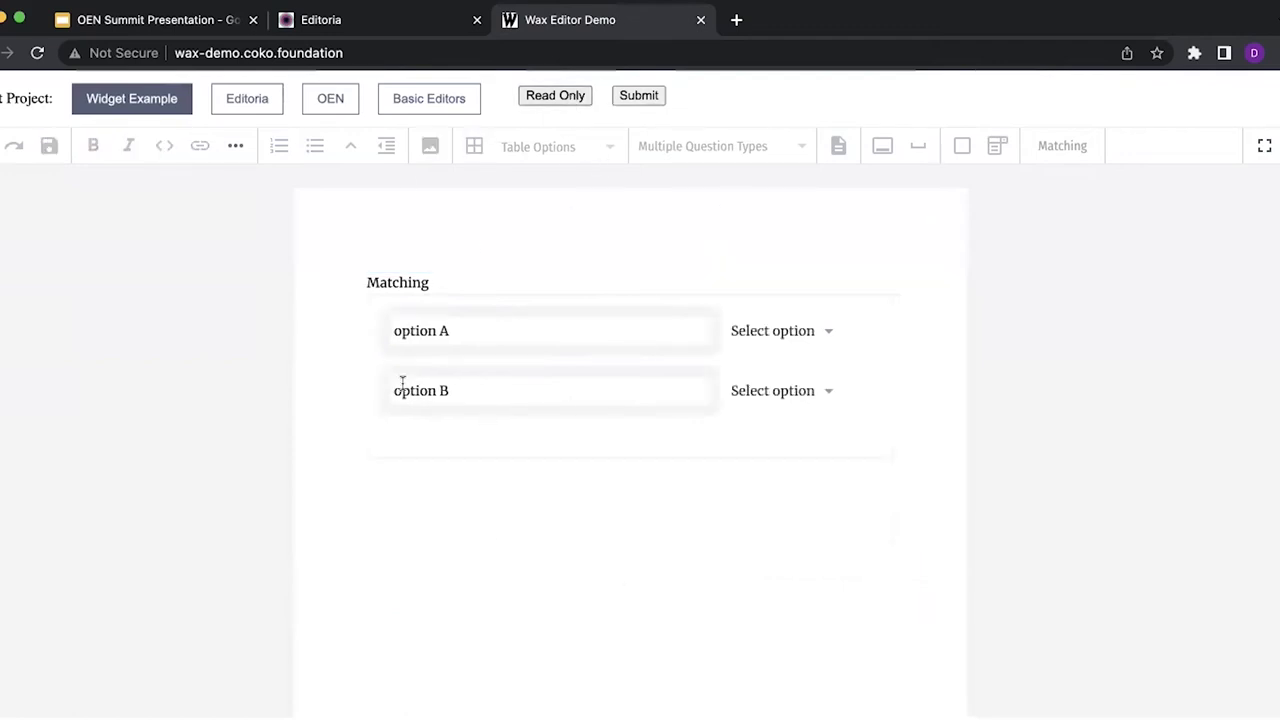
- Choose answer 1 for both option A and option B and submit the matching quiz
click(789, 332)
click(780, 367)
click(810, 392)
click(766, 424)
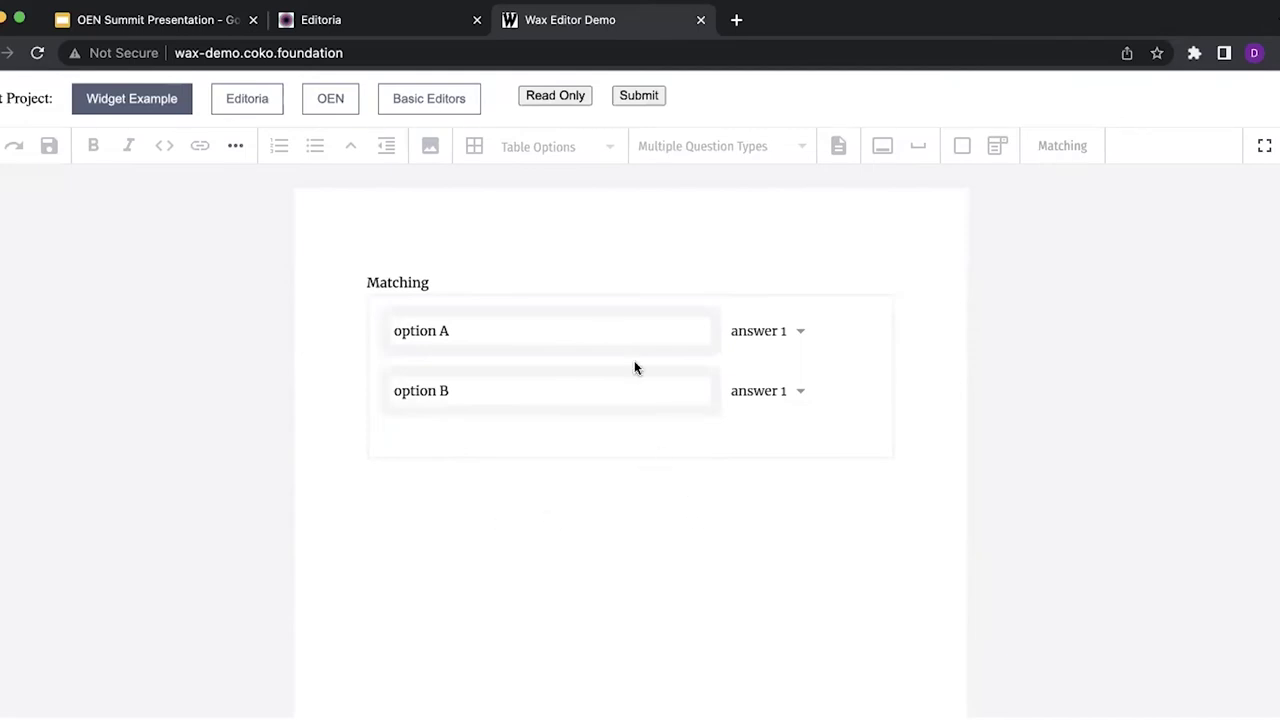
key(super+a)
click(599, 512)
click(626, 104)
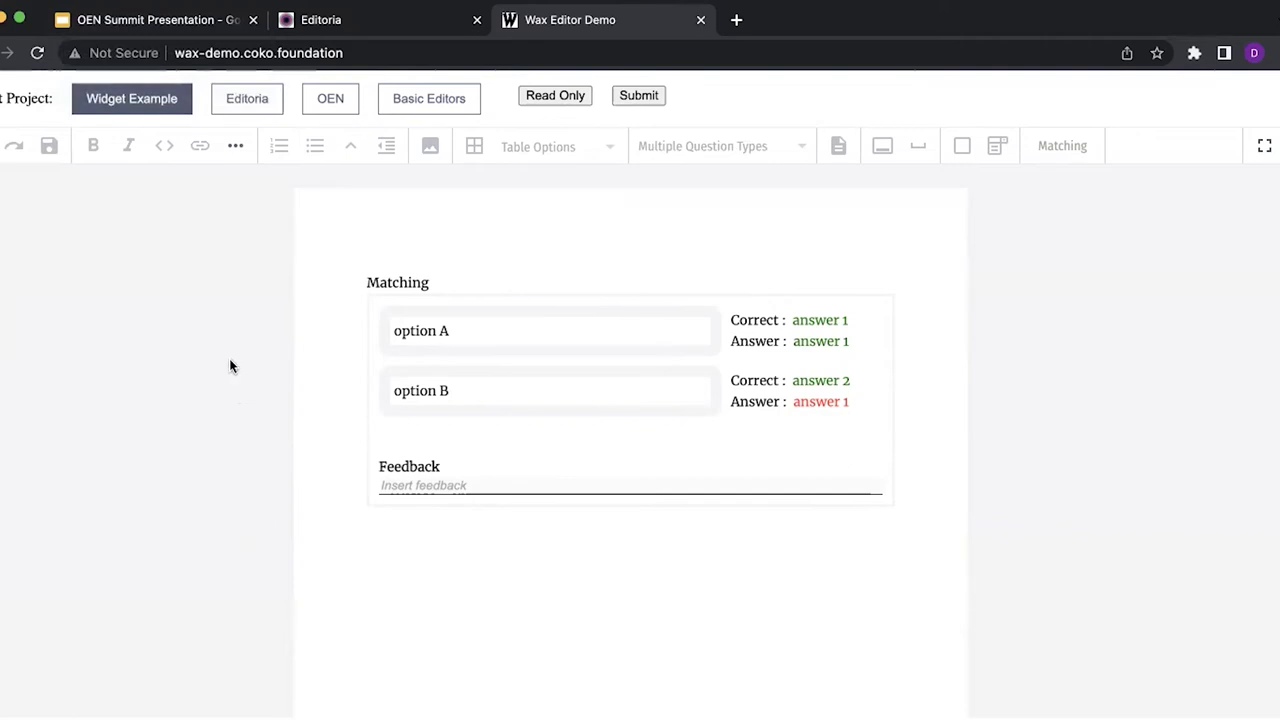
click(421, 30)
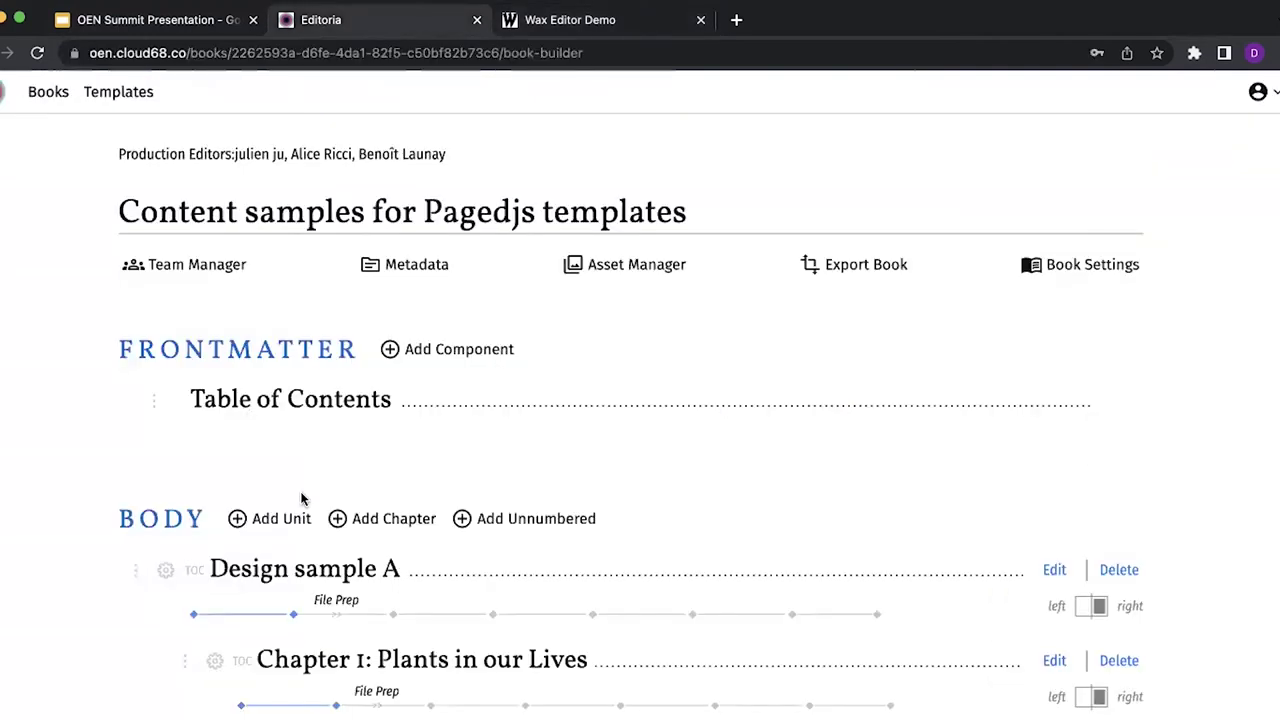
scroll(300, 491, down, 3)
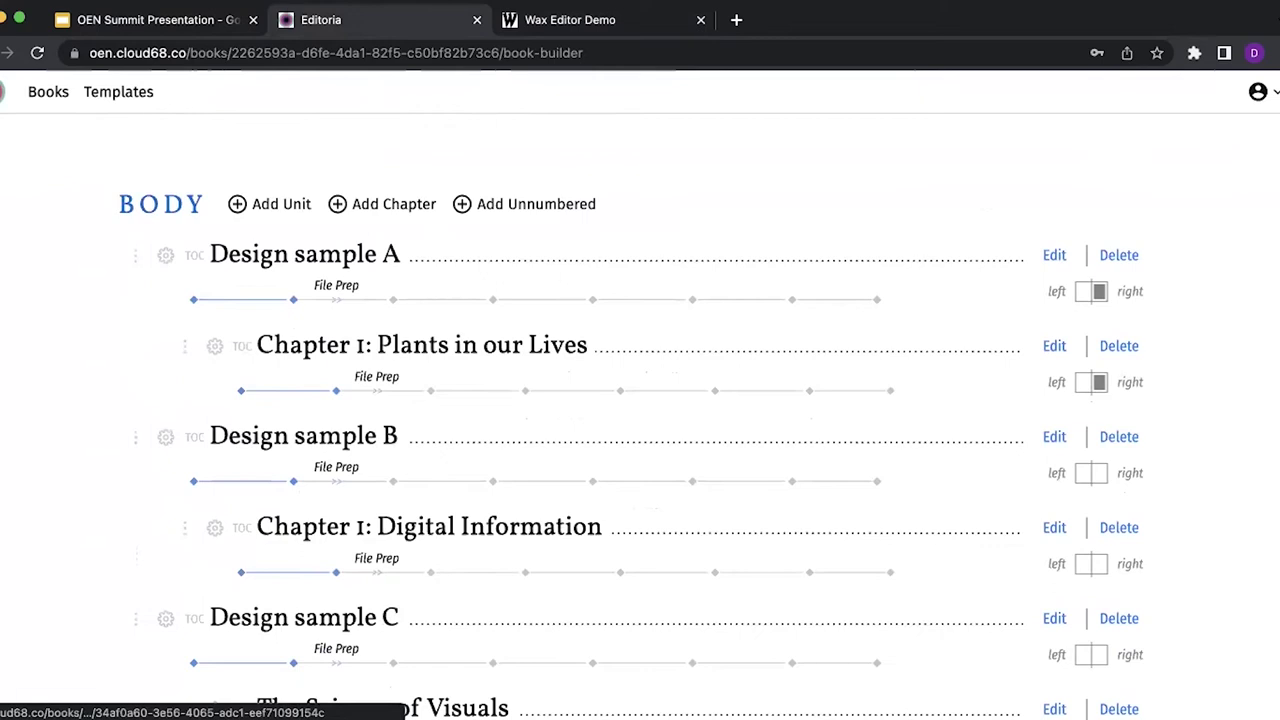
click(225, 20)
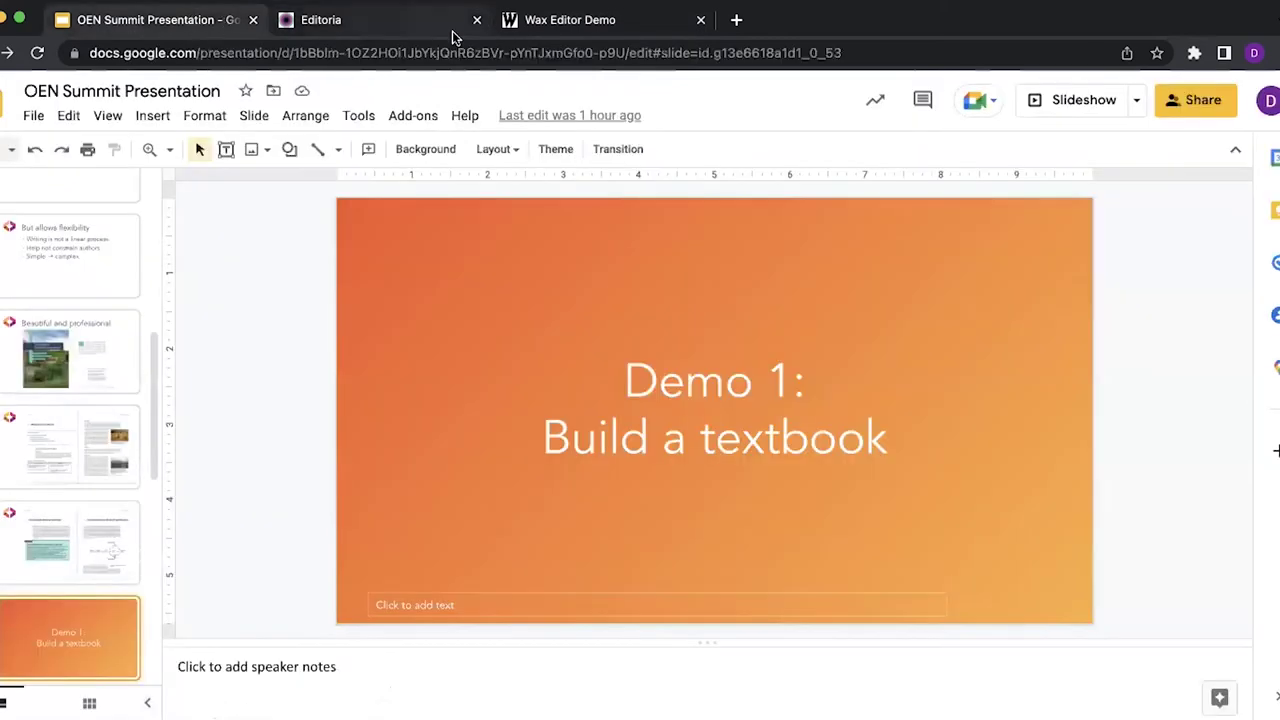
click(556, 26)
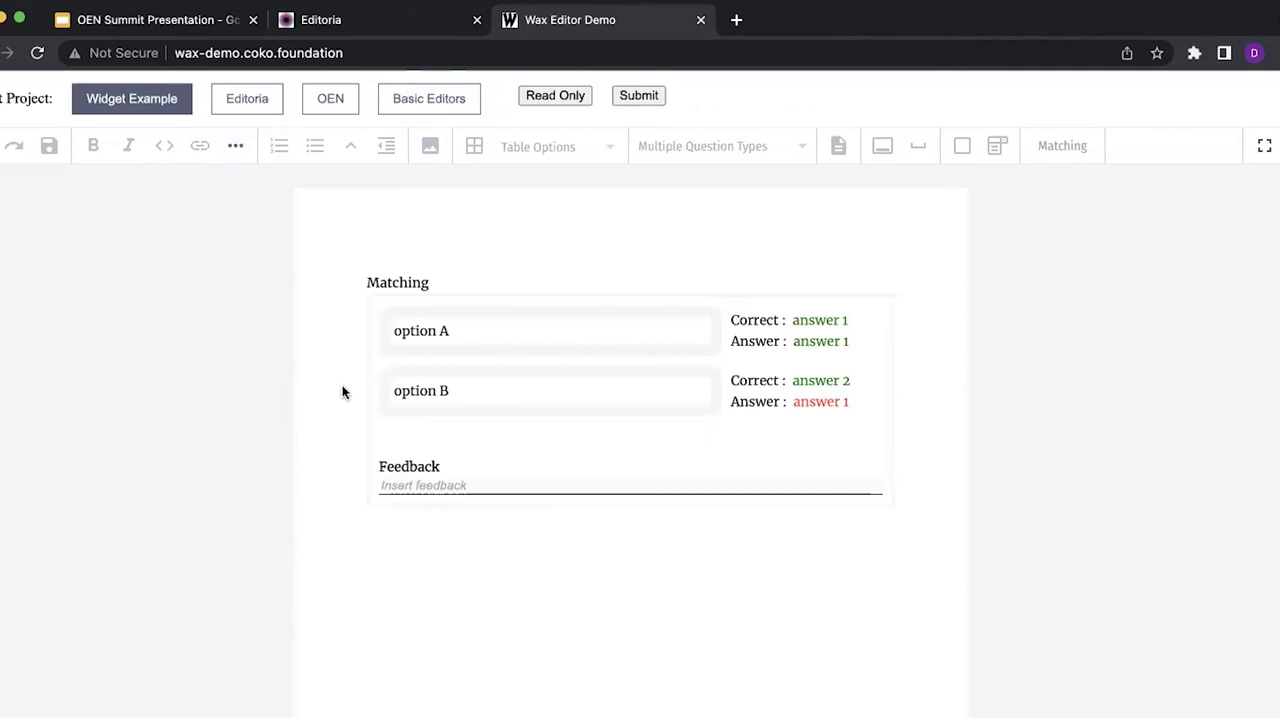
- Reload the demo page and type a code-formatted line of code at the top
click(380, 393)
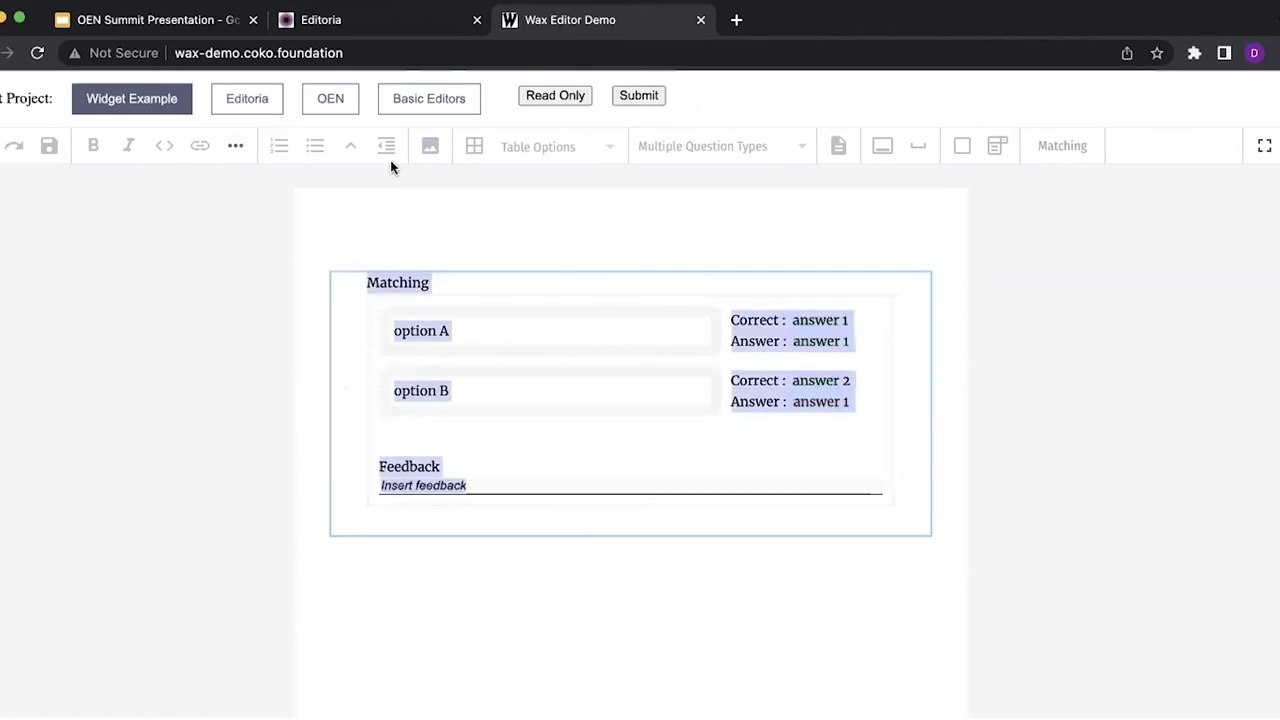
click(35, 53)
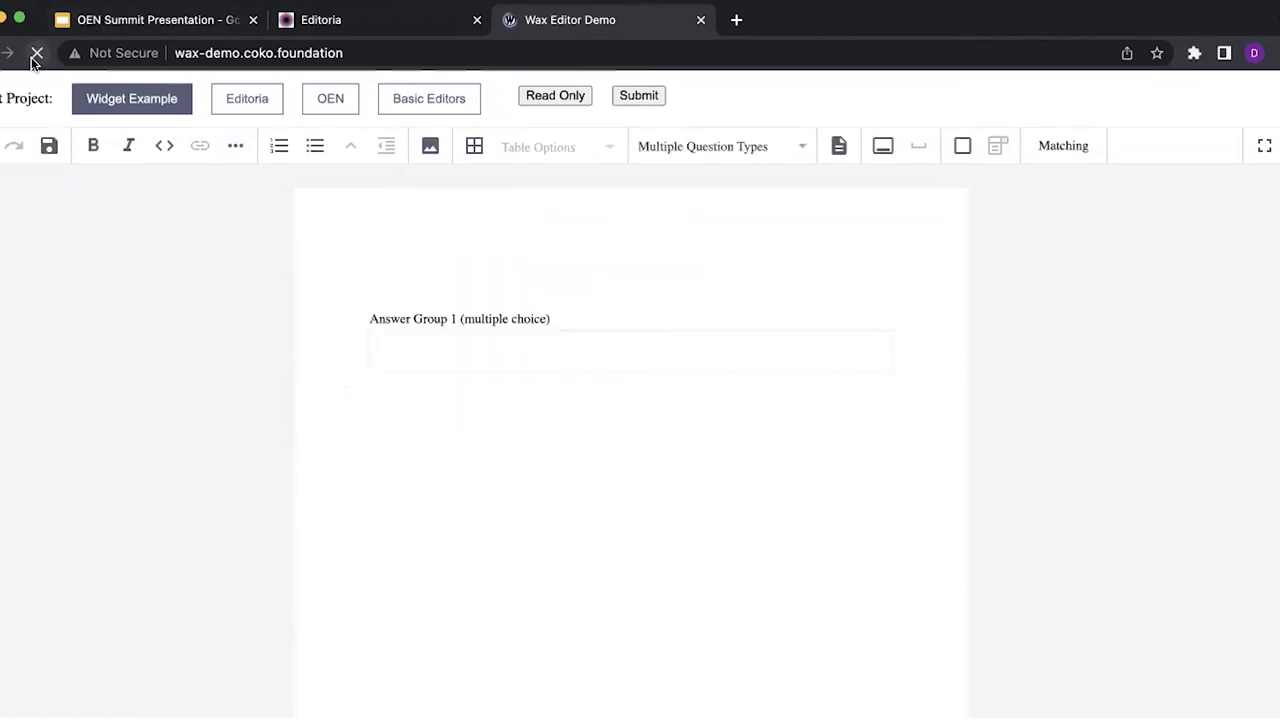
click(165, 148)
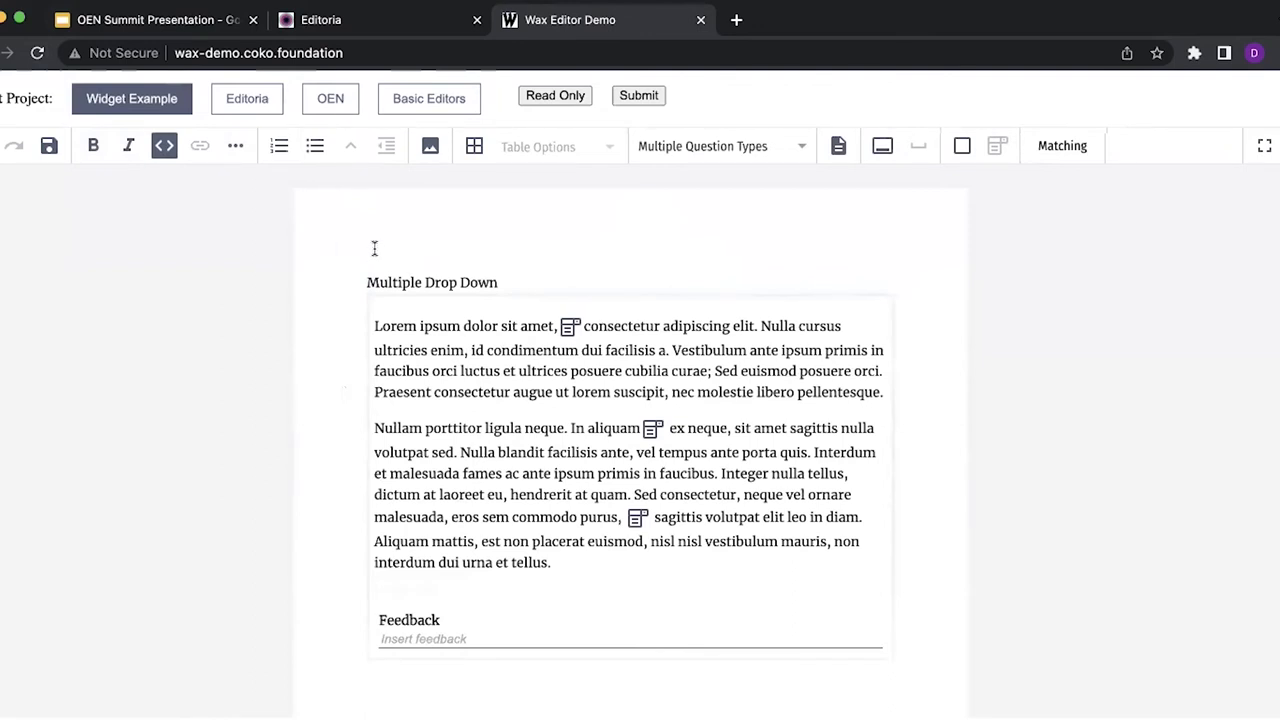
text(this a a)
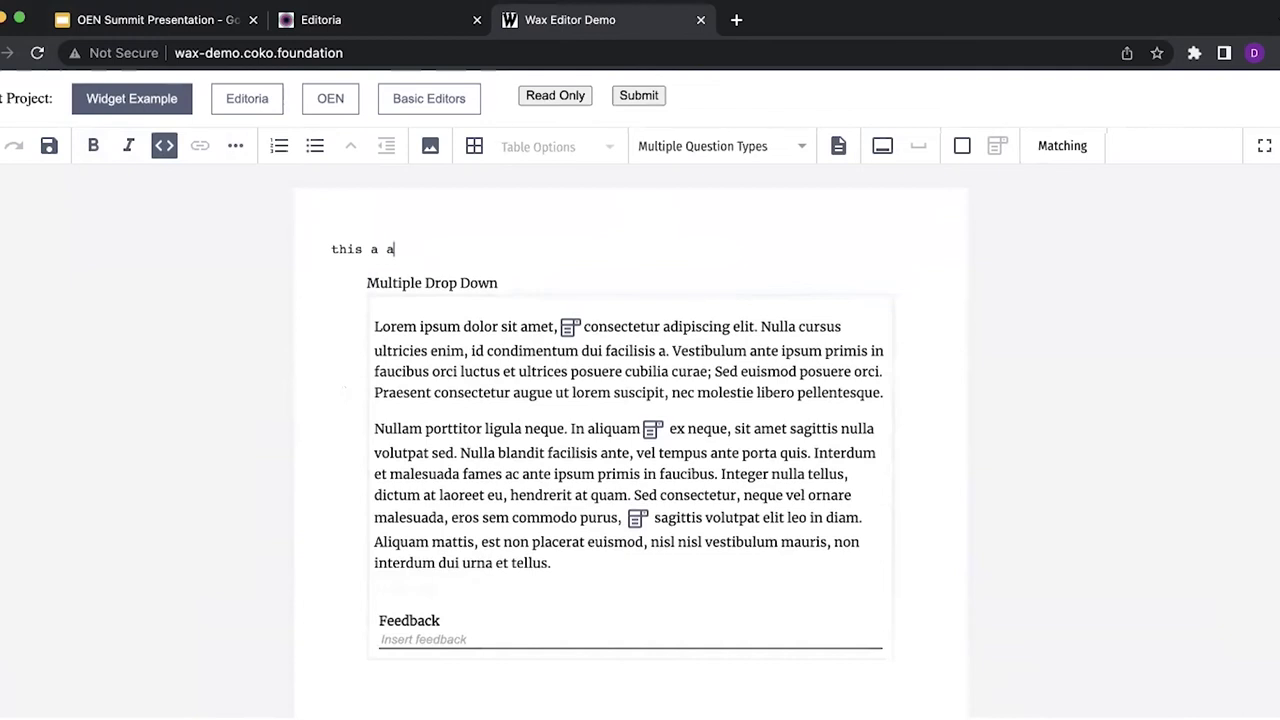
key(BackSpace)
text(line of c)
text(ine of code)
- Add a normal paragraph below the code reading 'this is a paragraph'
key(Return)
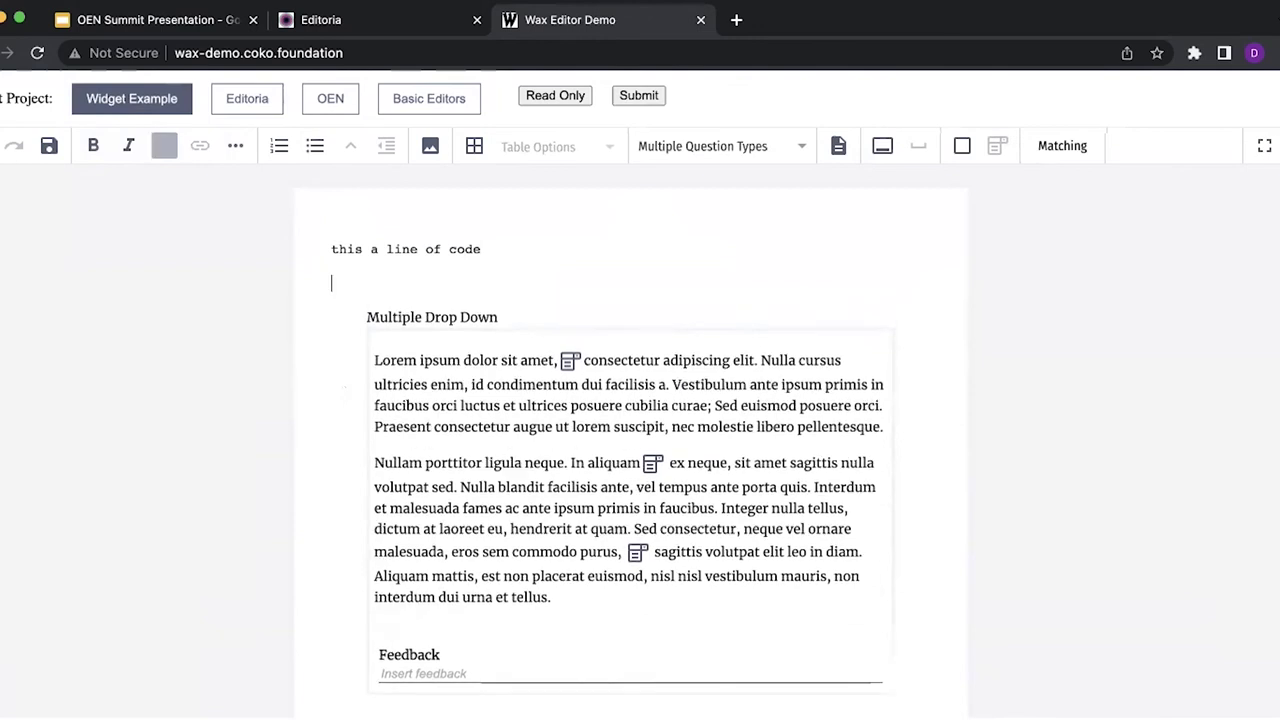
key(Return)
text(this is a par)
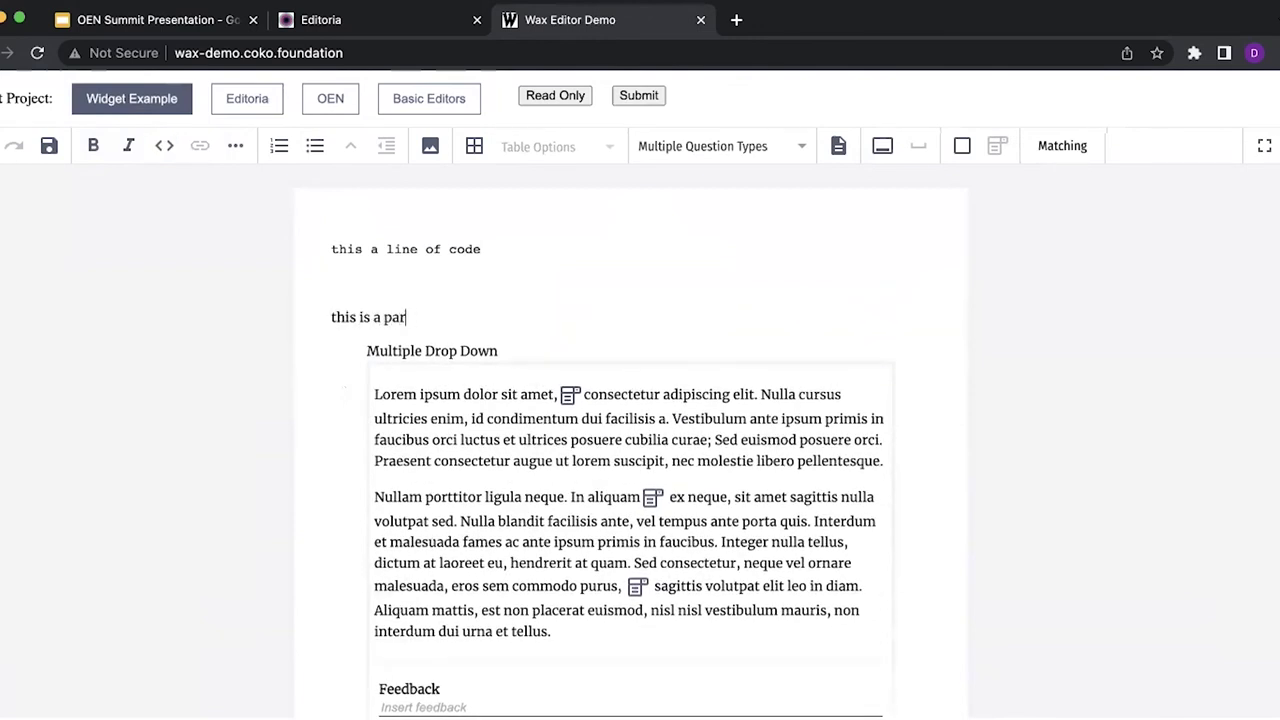
text(agrpa paragrpah)
key(BackSpace)
key(BackSpace)
key(BackSpace)
text(aph)
key(BackSpace)
key(BackSpace)
text(g)
key(BackSpace)
text(ph)
- Format the paragraph as inline code, then delete the code line and paragraph
drag(490, 319, 282, 306)
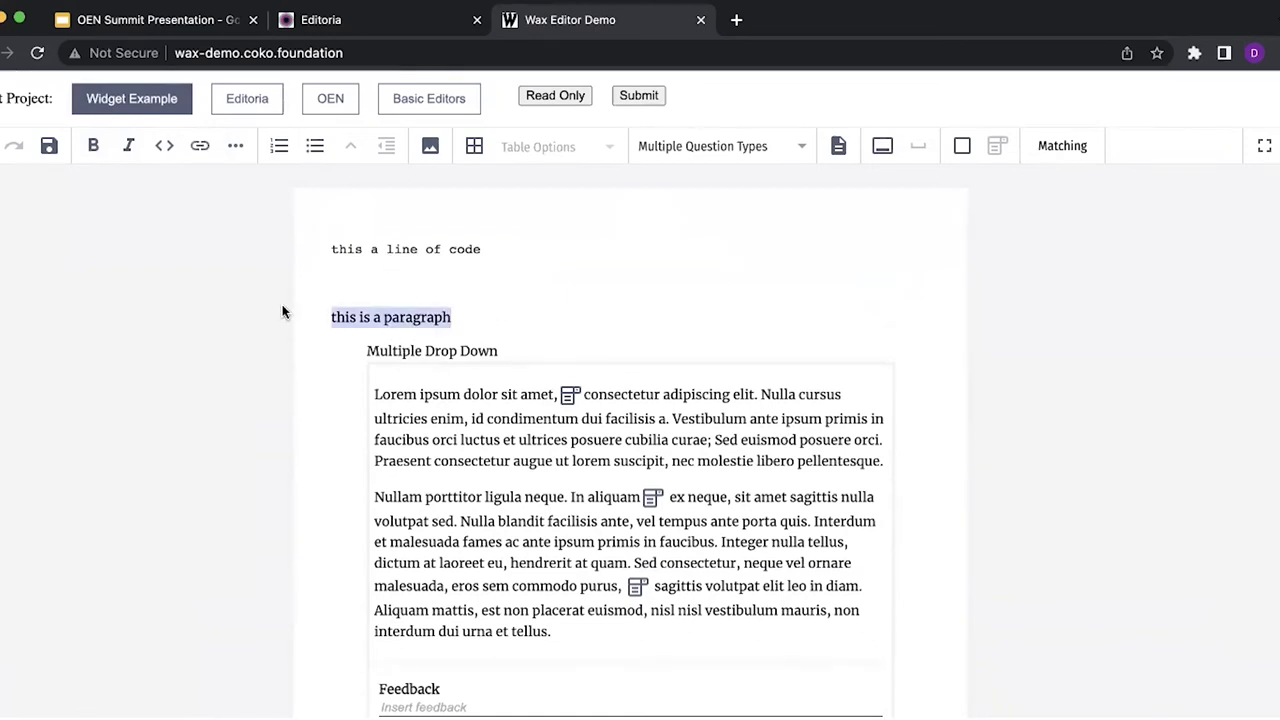
click(164, 147)
click(563, 287)
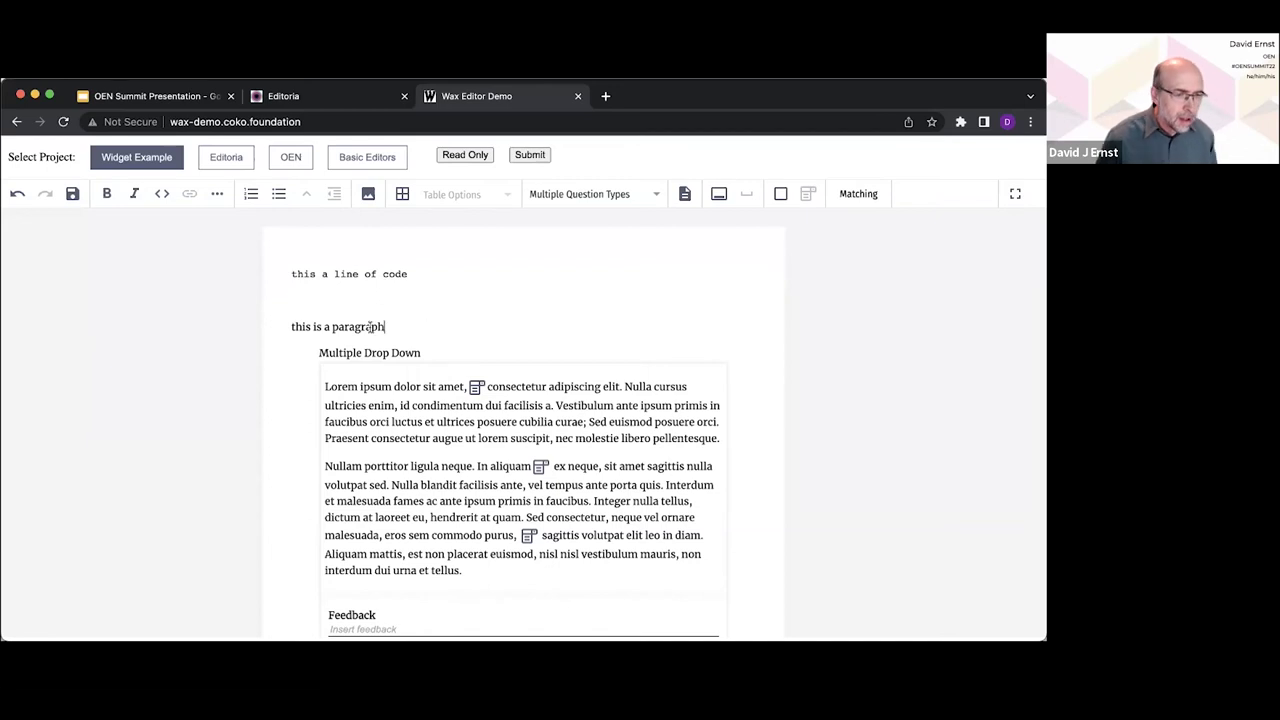
drag(316, 317, 292, 274)
key(BackSpace)
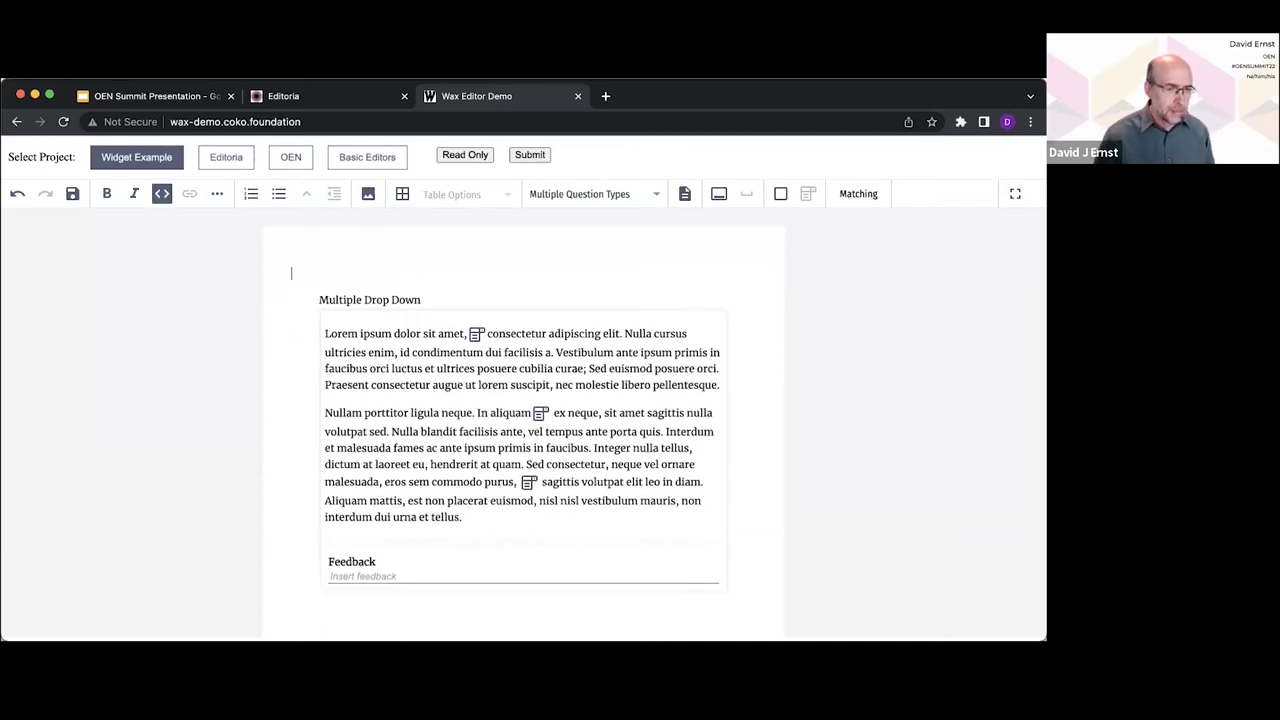
- Start the OEN Summit Presentation slideshow full screen from the Demo 1: Build a textbook slide
click(176, 95)
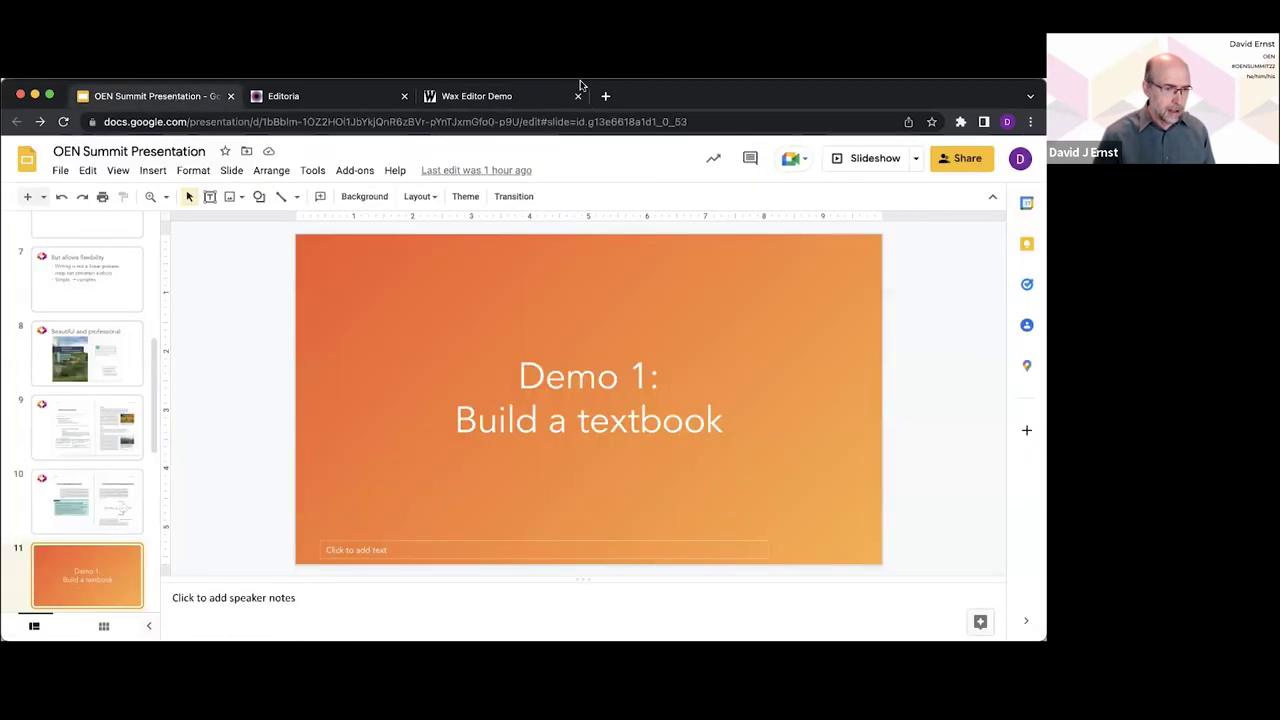
click(866, 160)
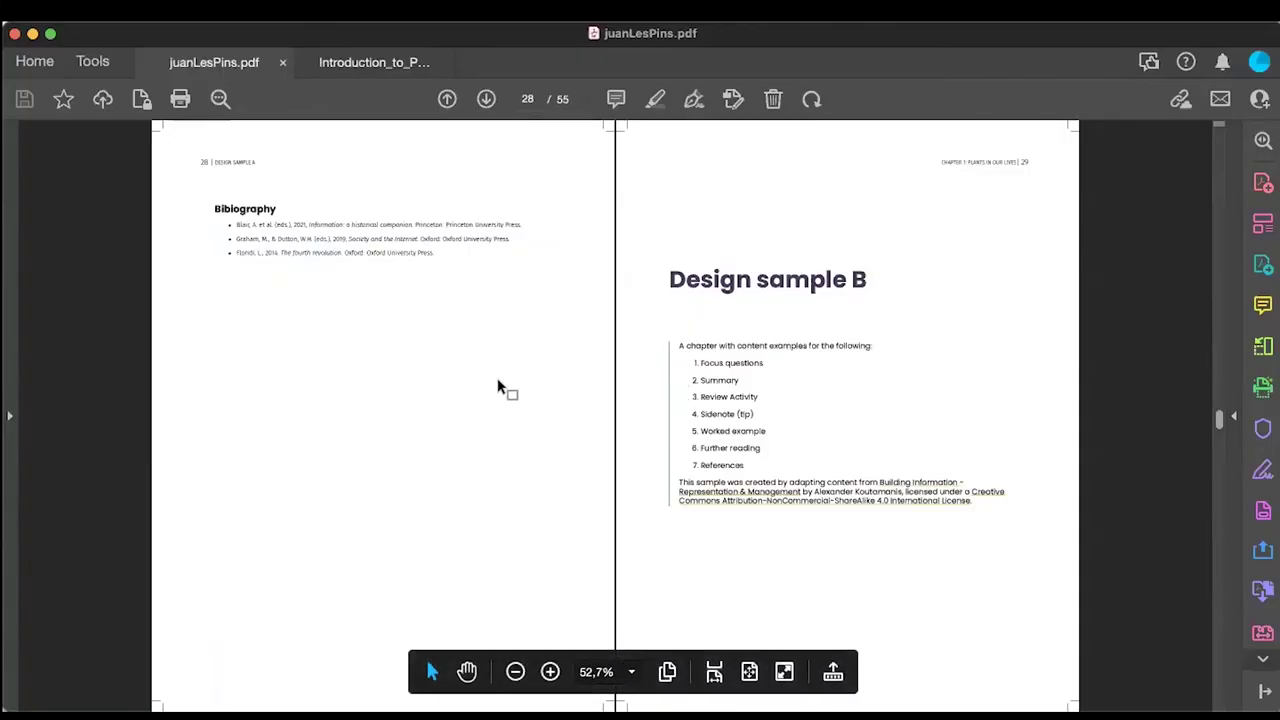
- Scroll juanLesPins.pdf back to page 3, then forward through the chapters to pages 46–47
scroll(498, 387, up, 20)
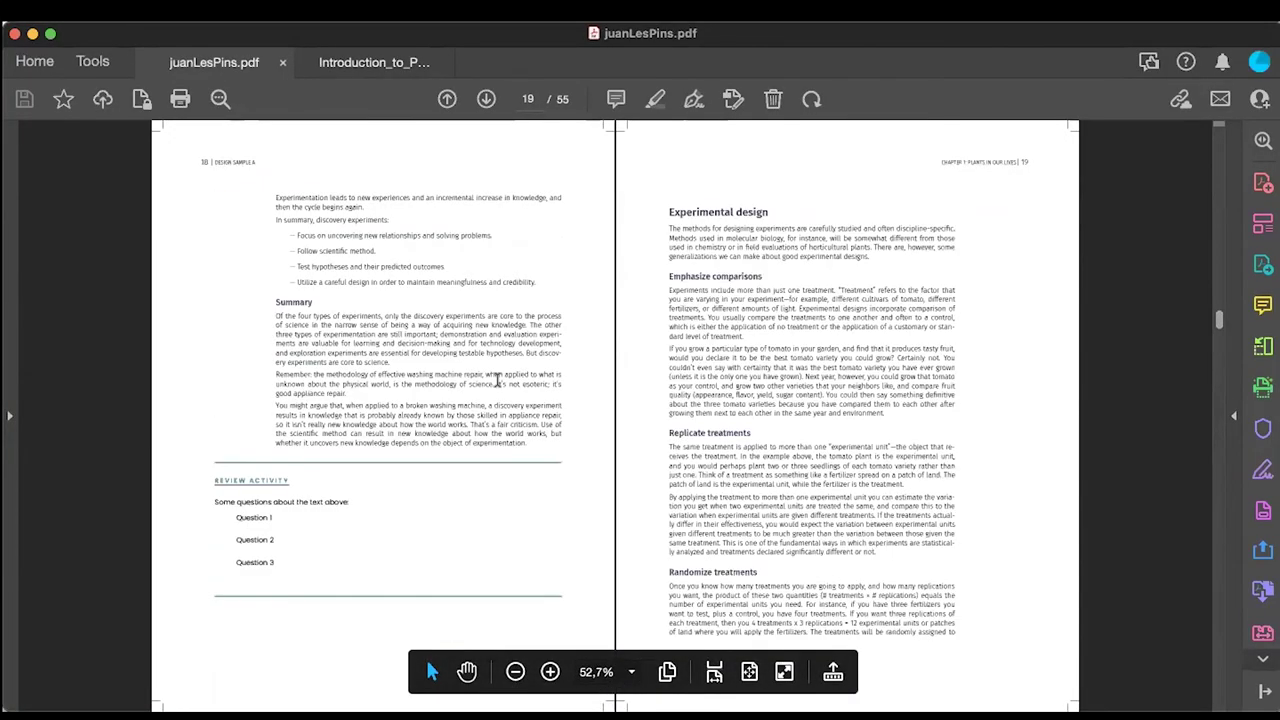
scroll(498, 384, up, 20)
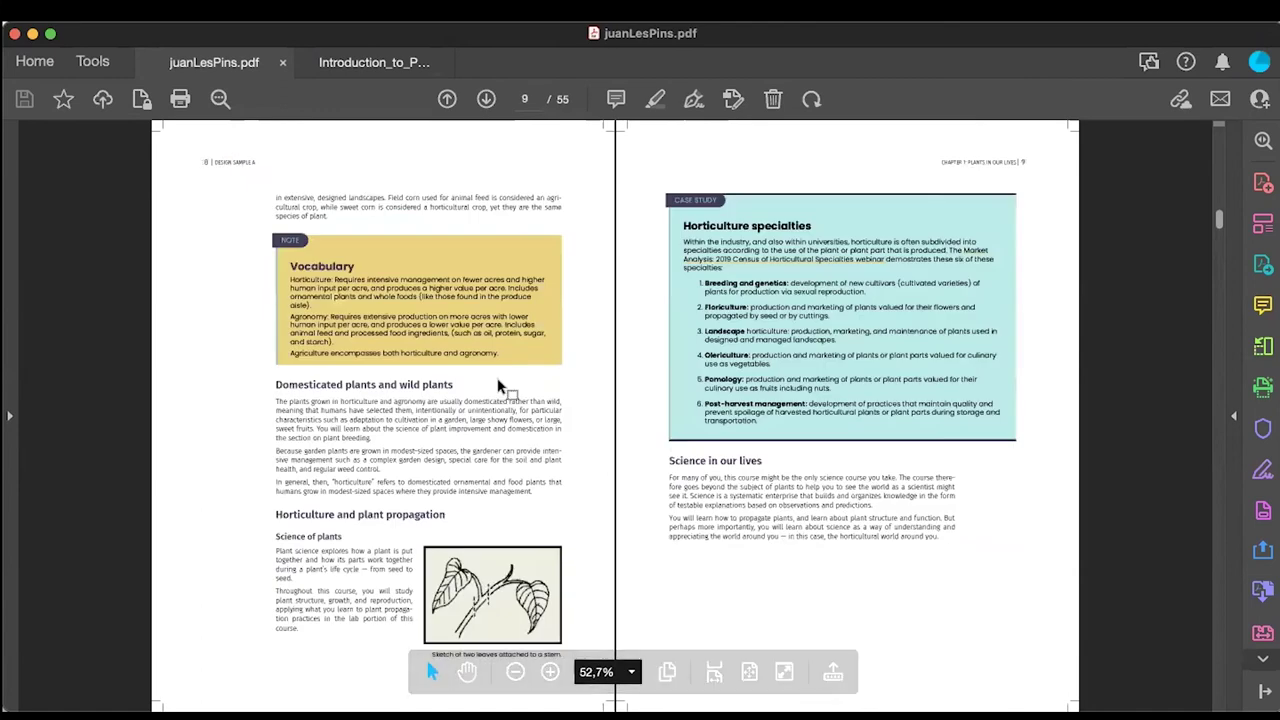
scroll(498, 387, up, 8)
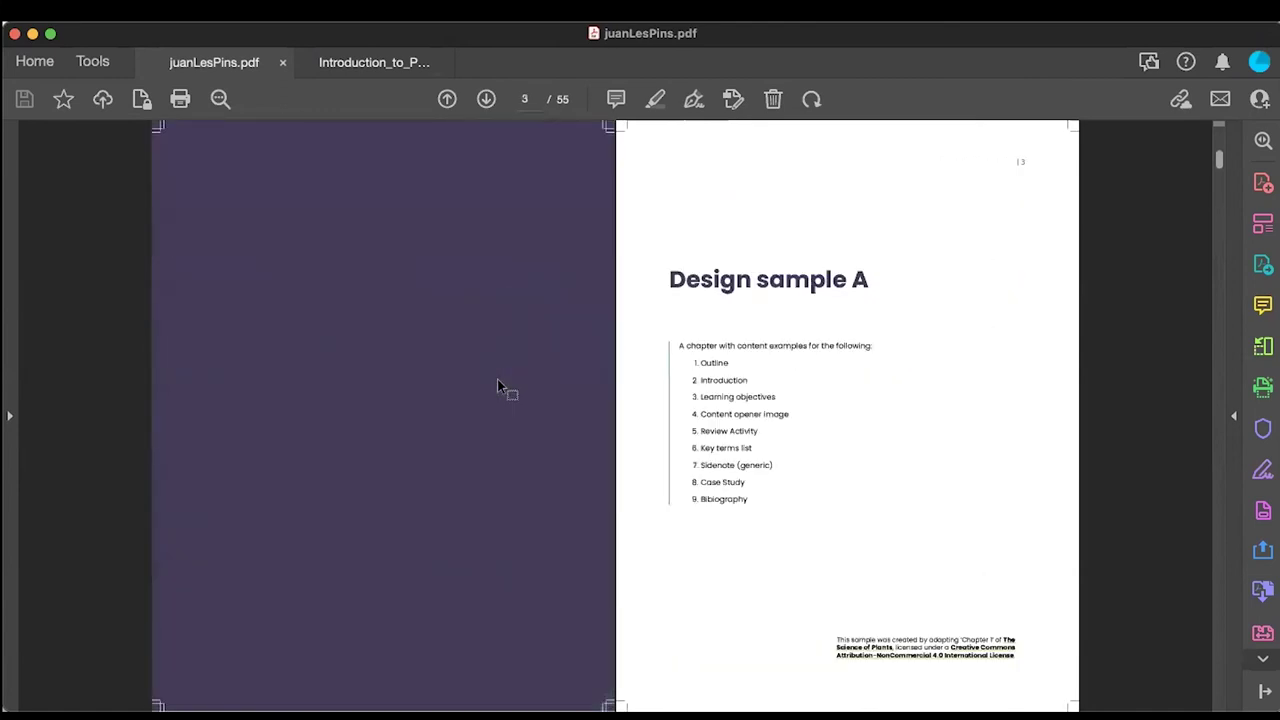
scroll(497, 381, down, 4)
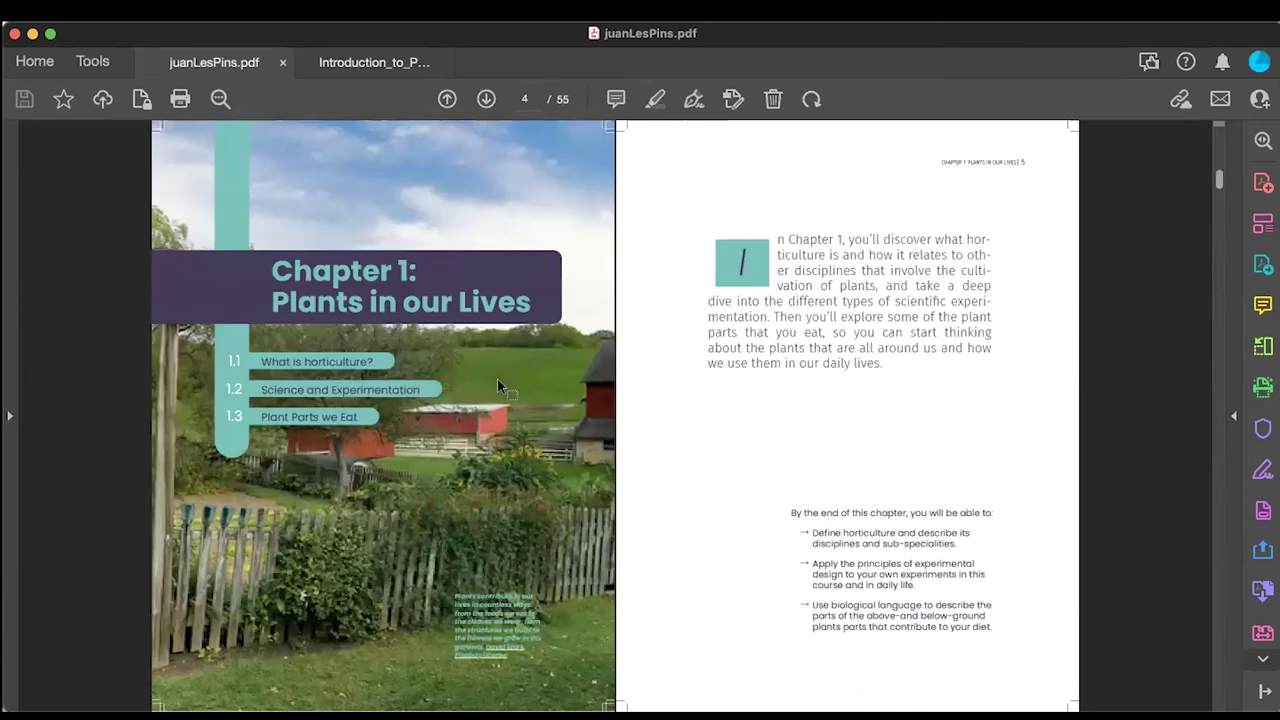
scroll(497, 381, down, 4)
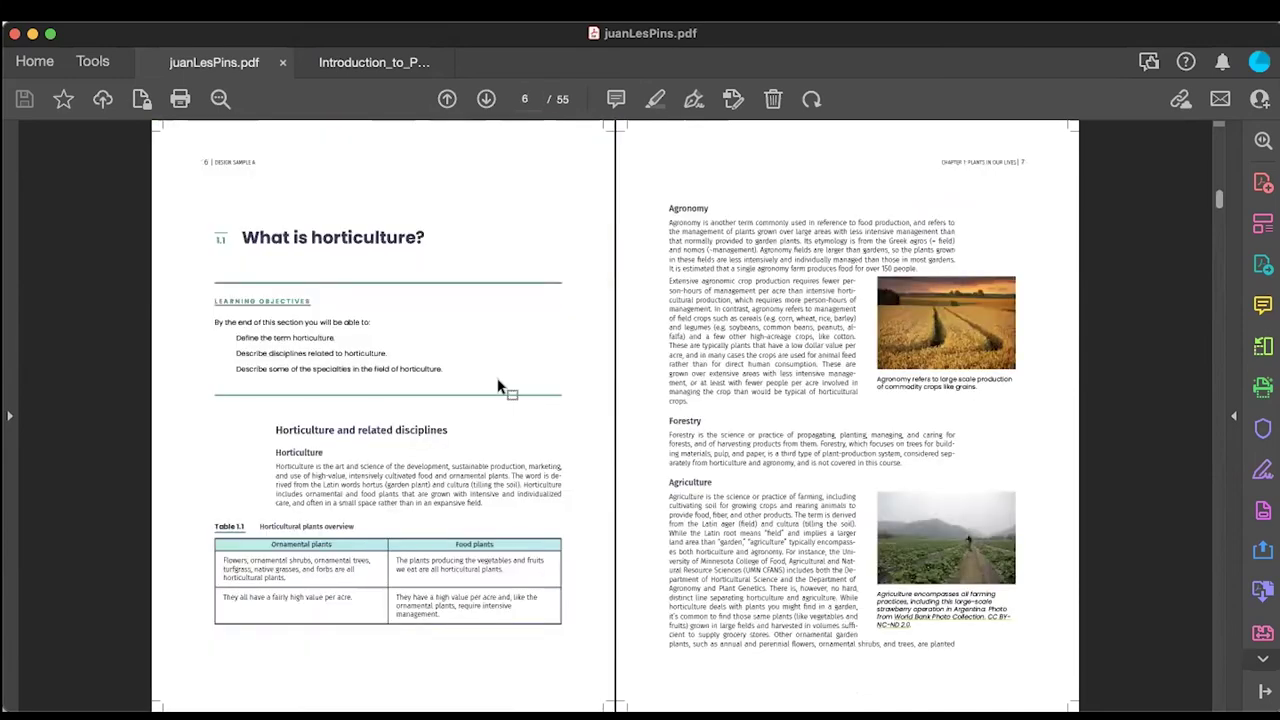
scroll(497, 381, down, 4)
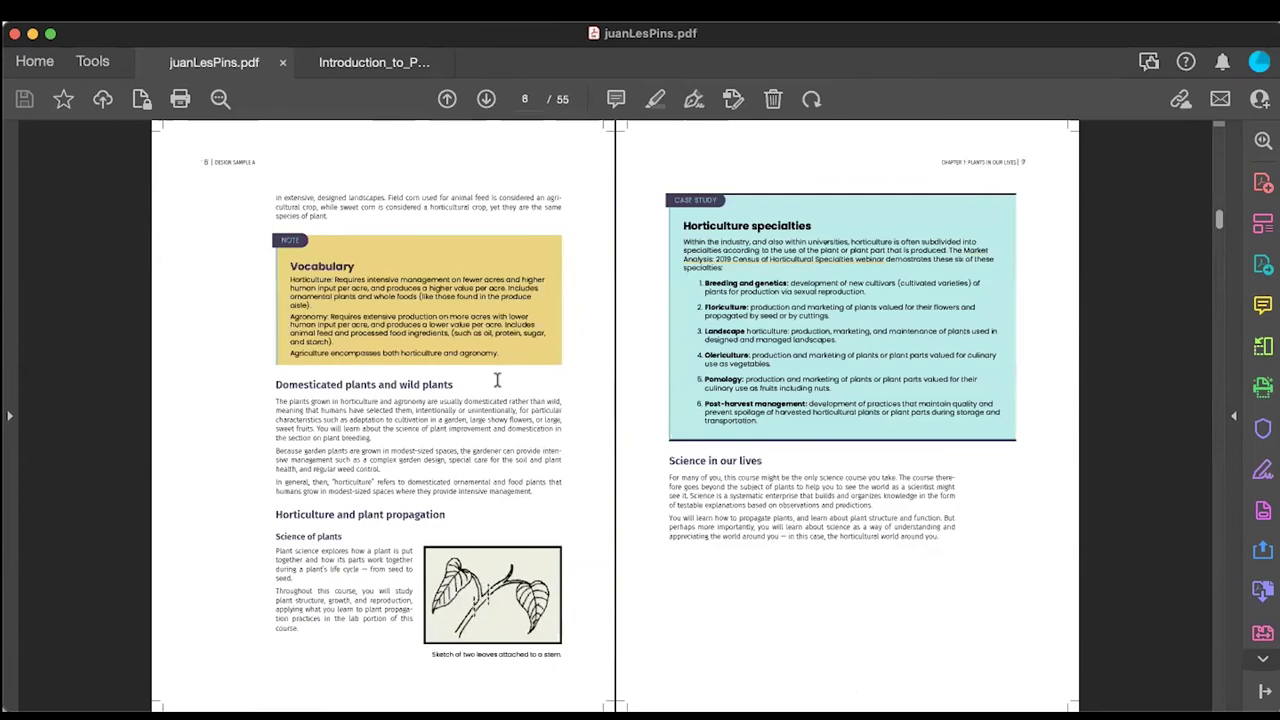
scroll(497, 381, down, 4)
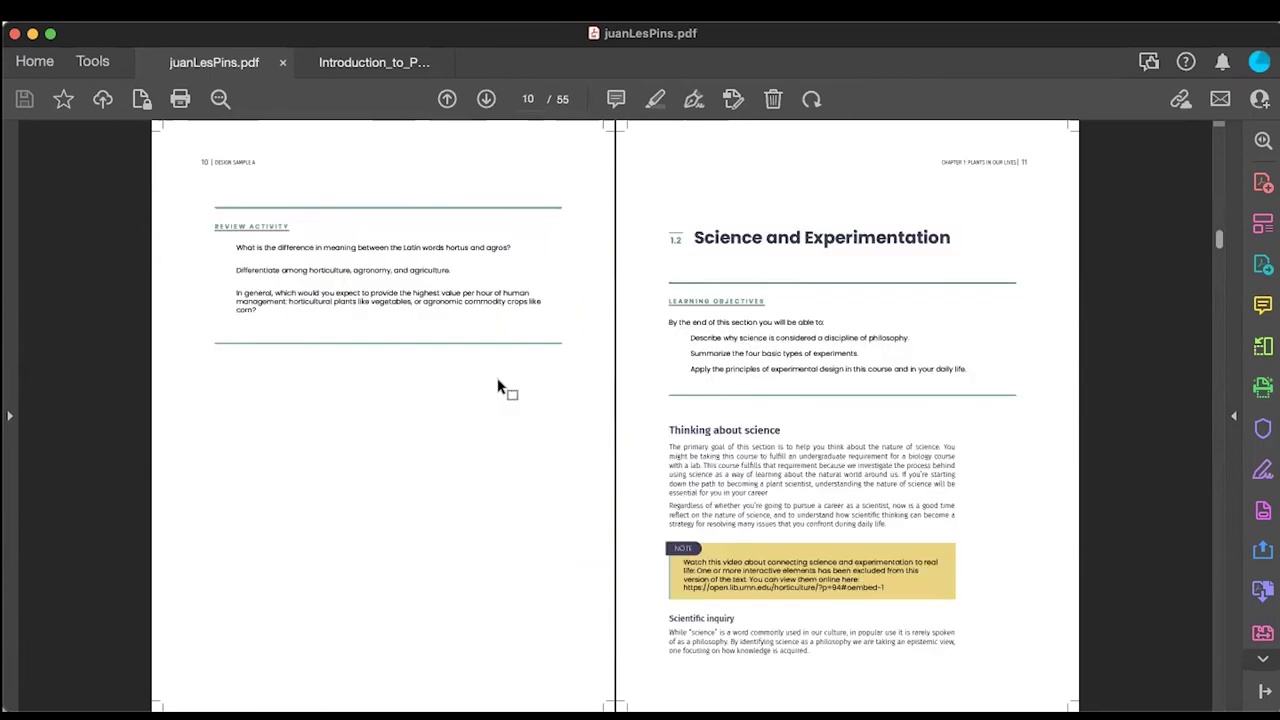
scroll(497, 380, down, 4)
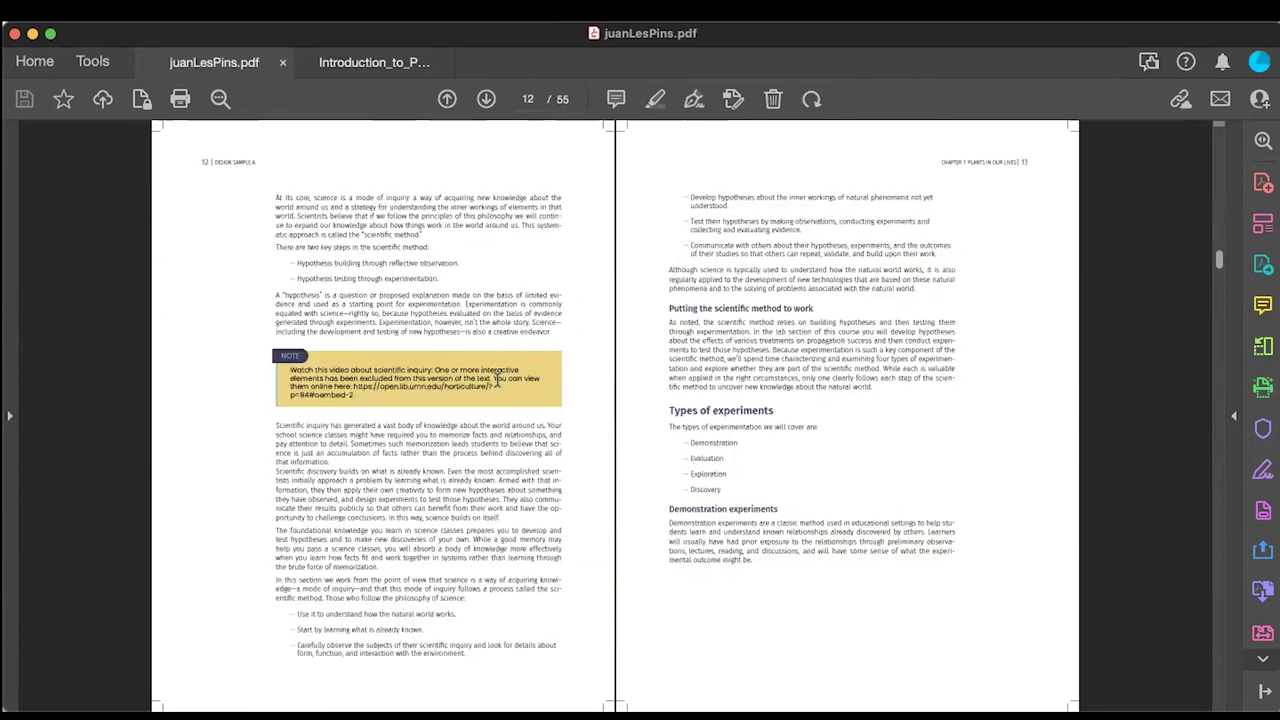
scroll(497, 381, down, 4)
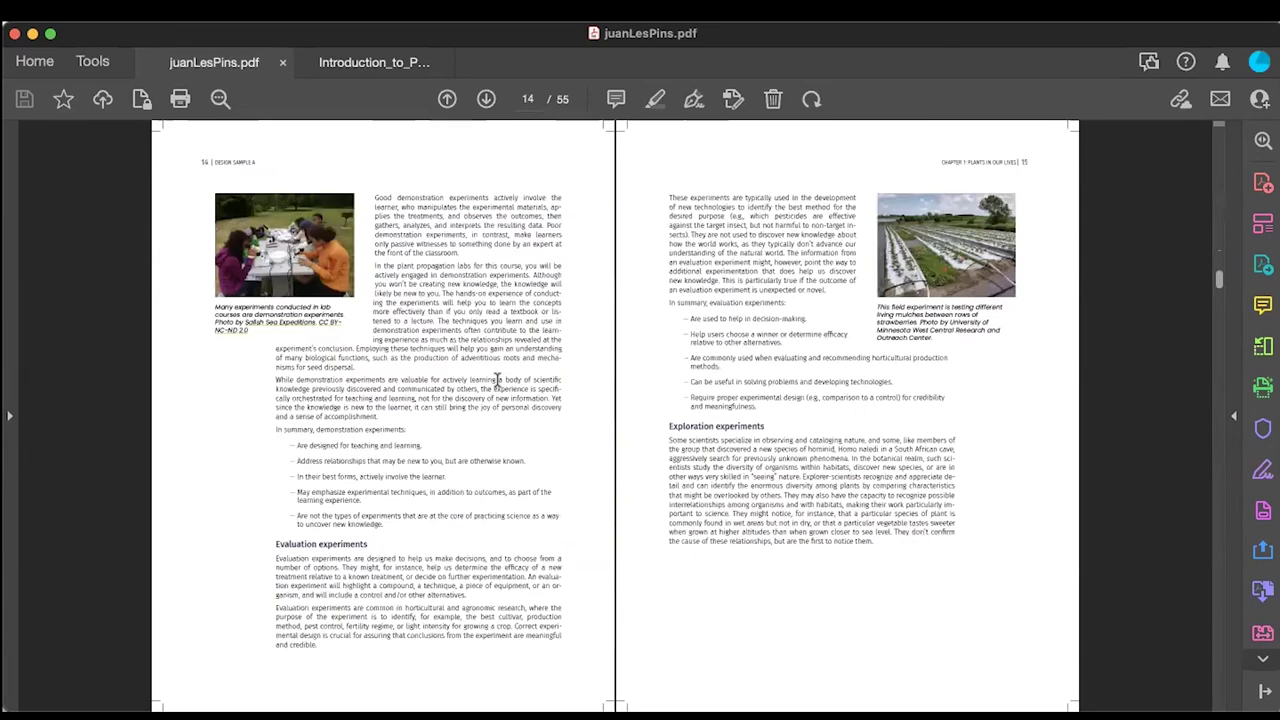
scroll(497, 381, down, 4)
scroll(497, 381, down, 4)
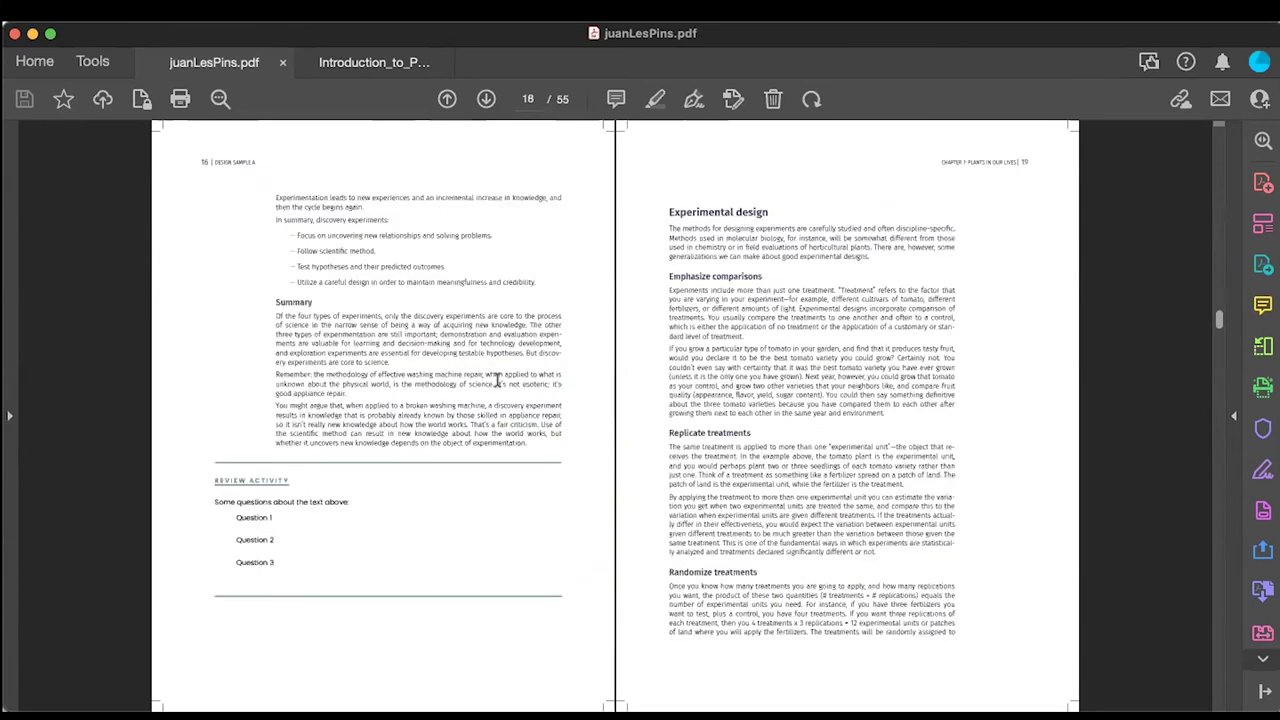
scroll(499, 385, down, 4)
scroll(499, 385, down, 4)
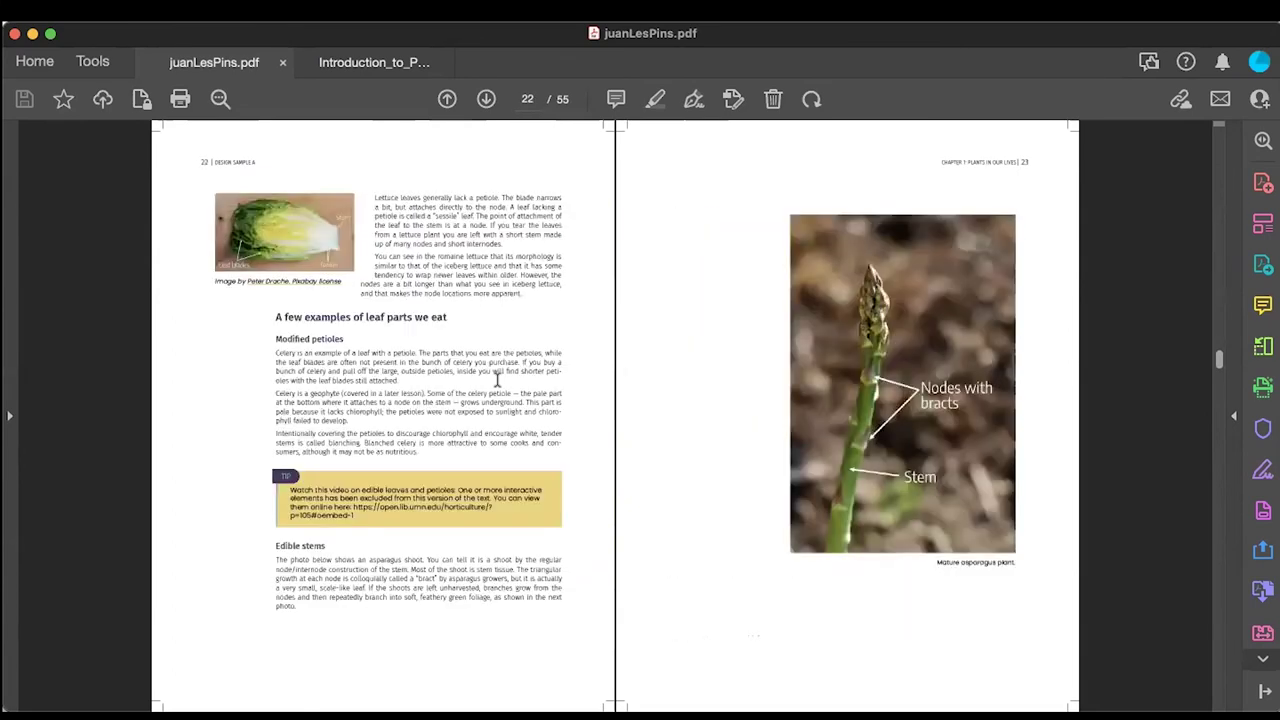
scroll(497, 381, down, 4)
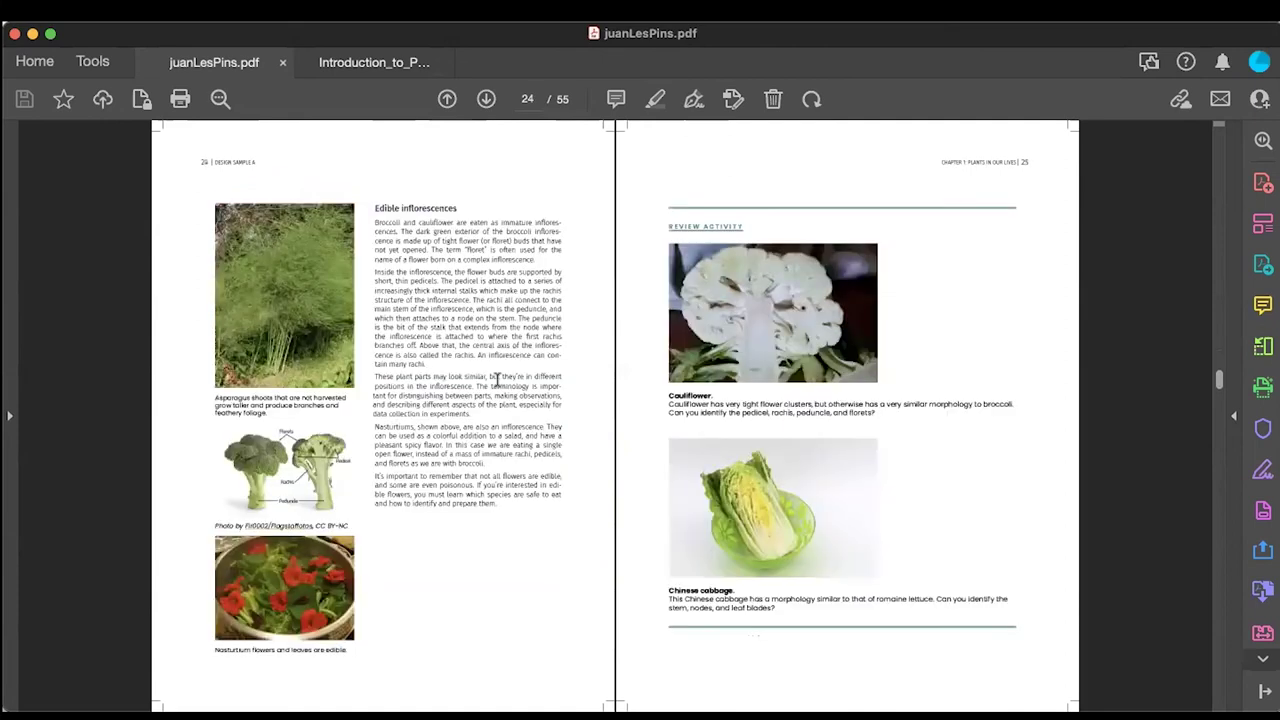
scroll(497, 381, down, 4)
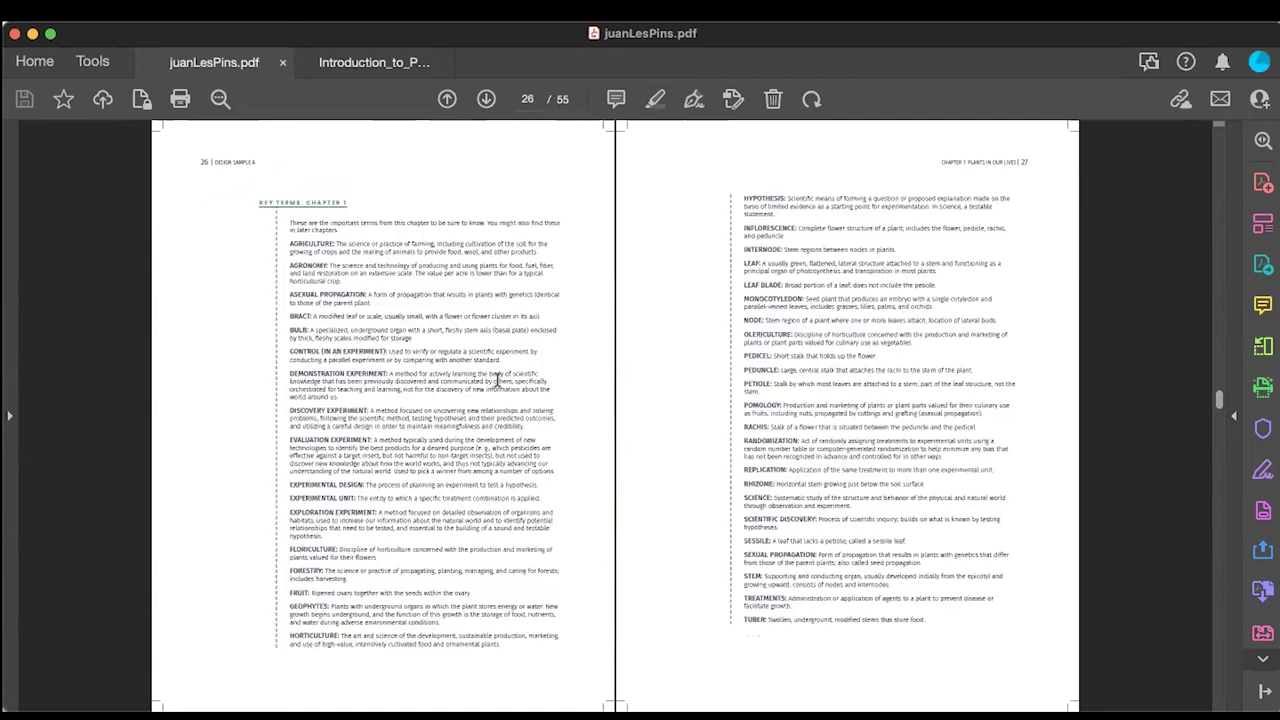
scroll(497, 381, down, 4)
scroll(497, 381, down, 4)
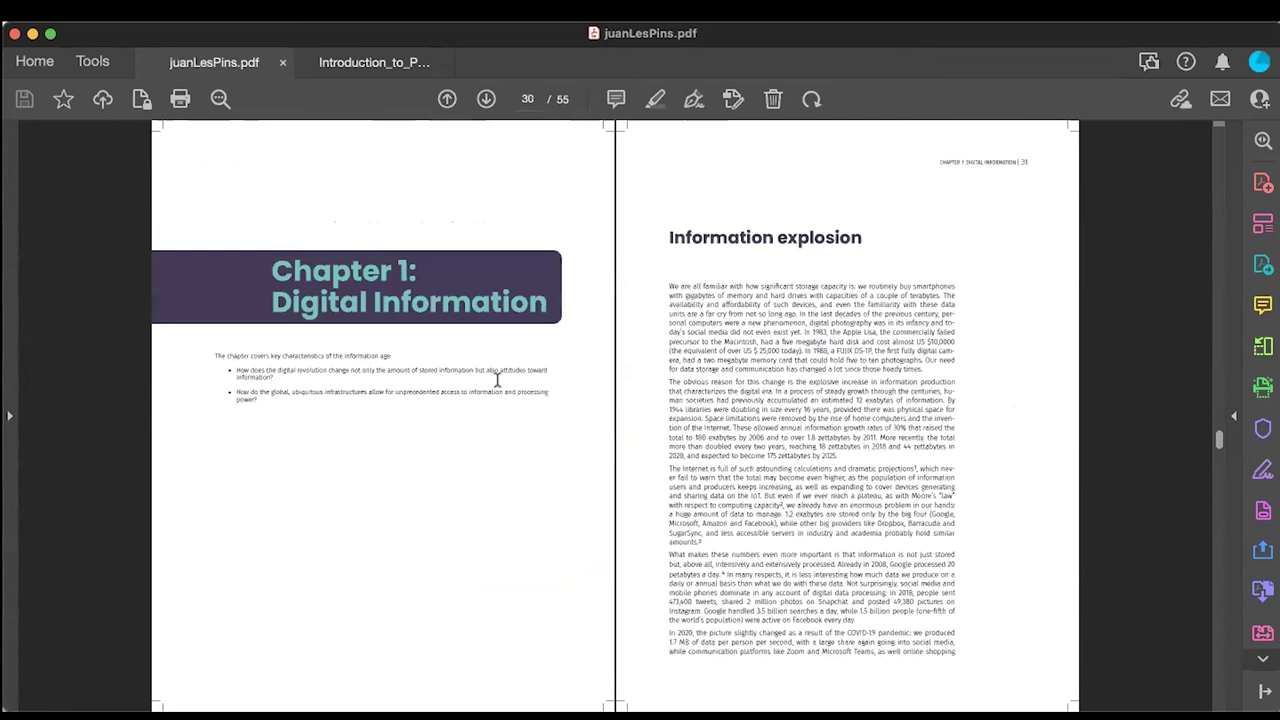
scroll(499, 386, down, 4)
scroll(499, 386, down, 4)
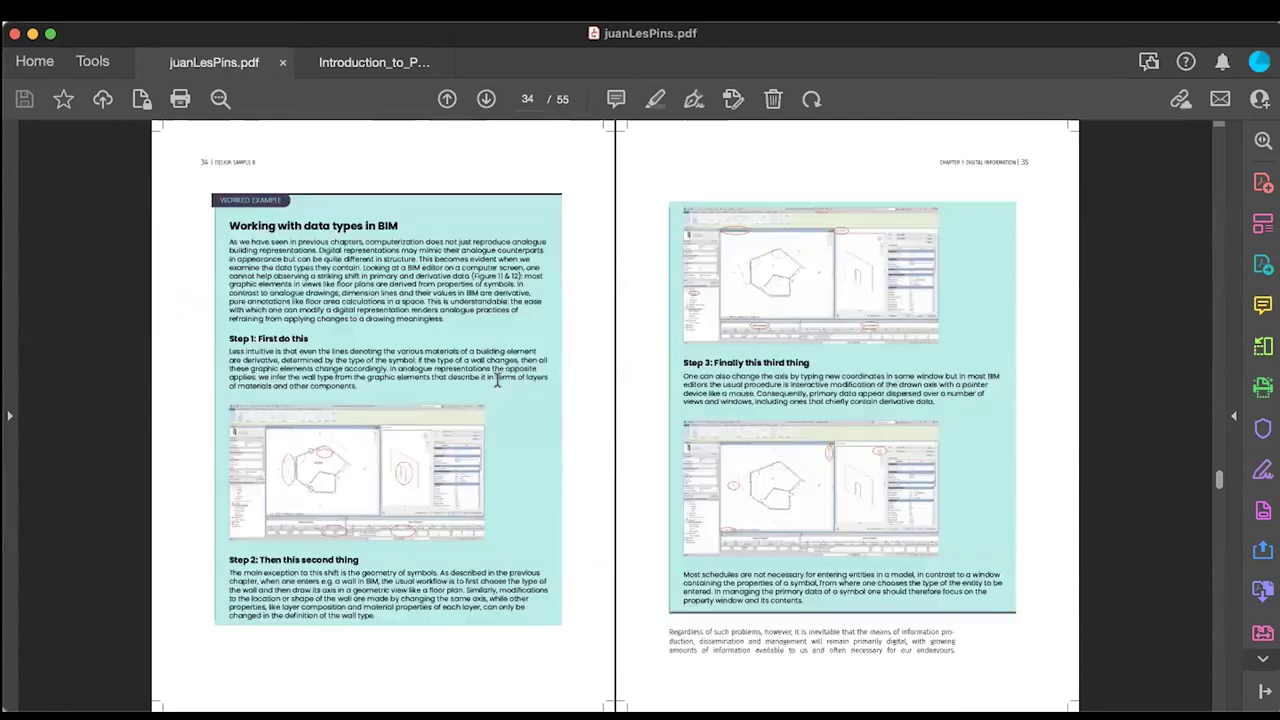
scroll(497, 381, down, 4)
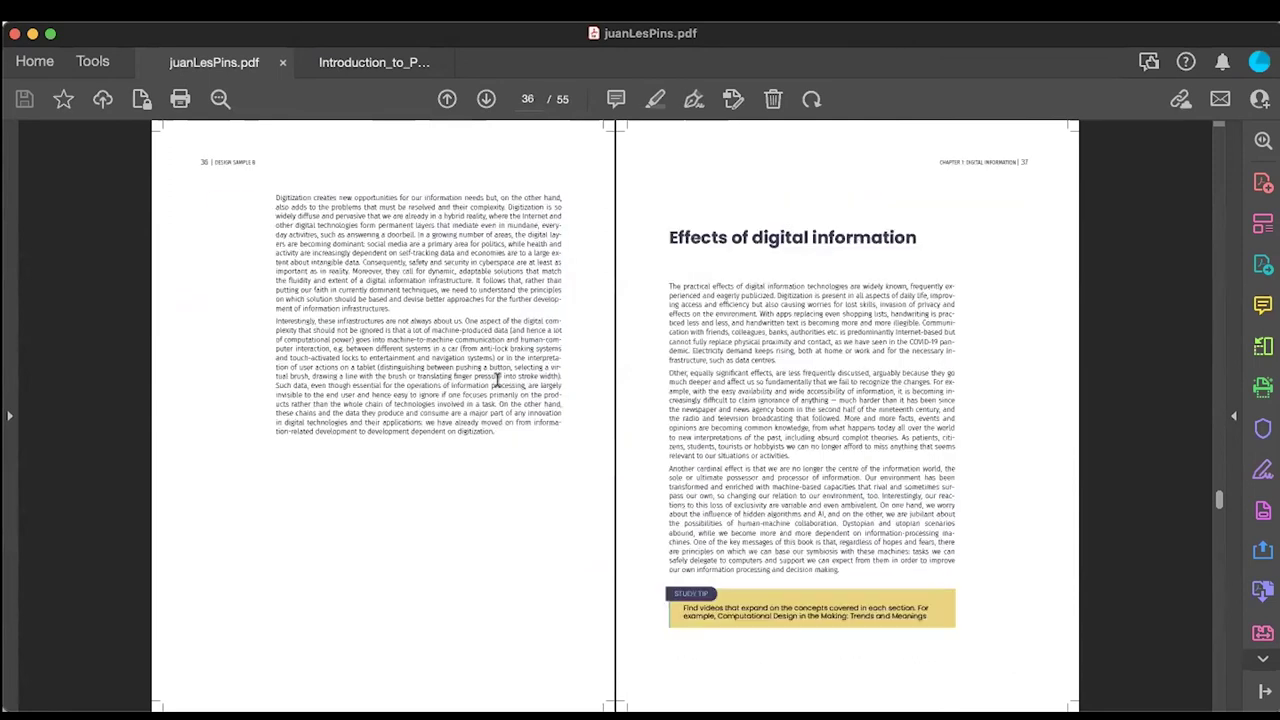
scroll(500, 388, down, 4)
scroll(499, 386, down, 4)
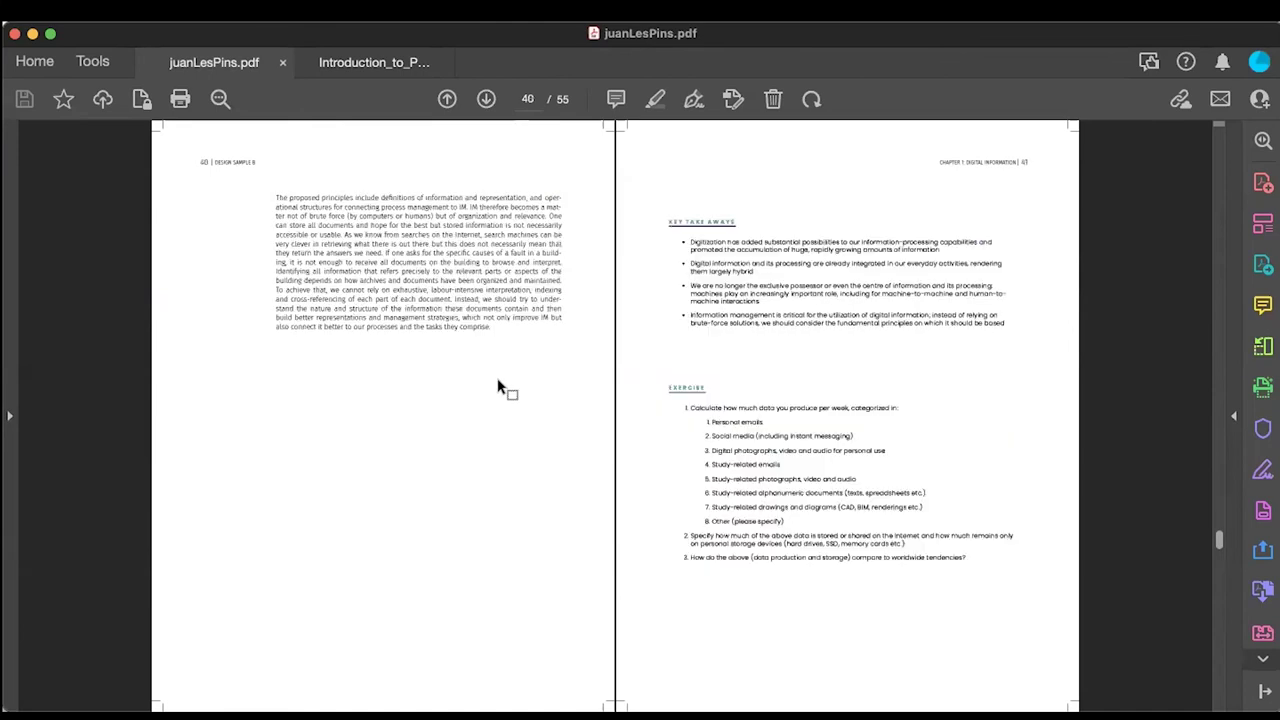
scroll(500, 386, down, 4)
scroll(499, 385, down, 4)
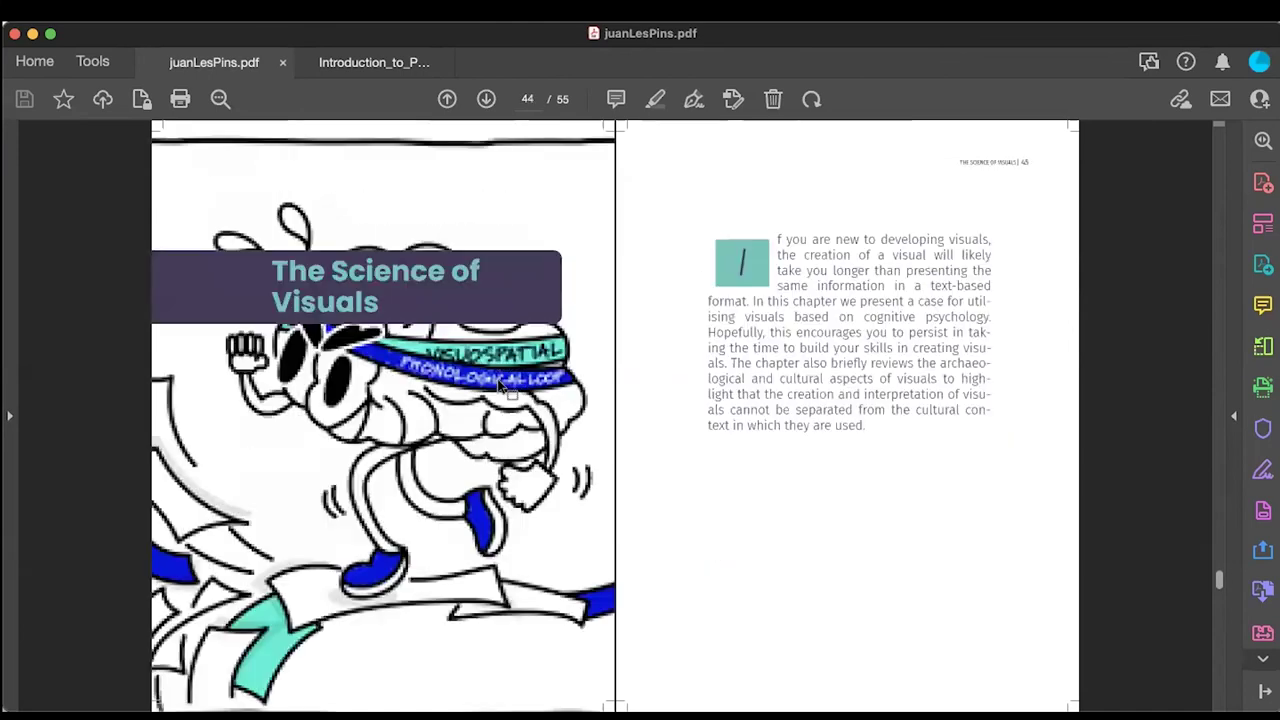
scroll(499, 384, down, 4)
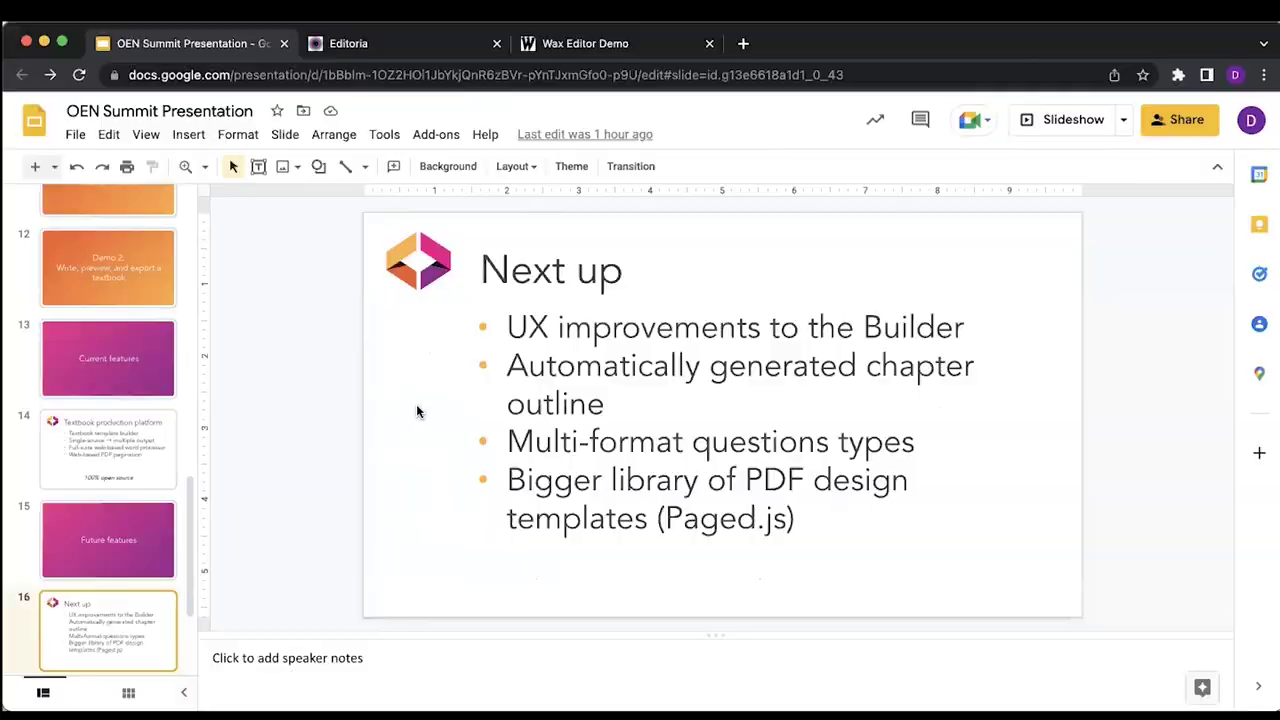
- Open the OEN project document in the Wax demo and clear its stray first paragraph
click(556, 43)
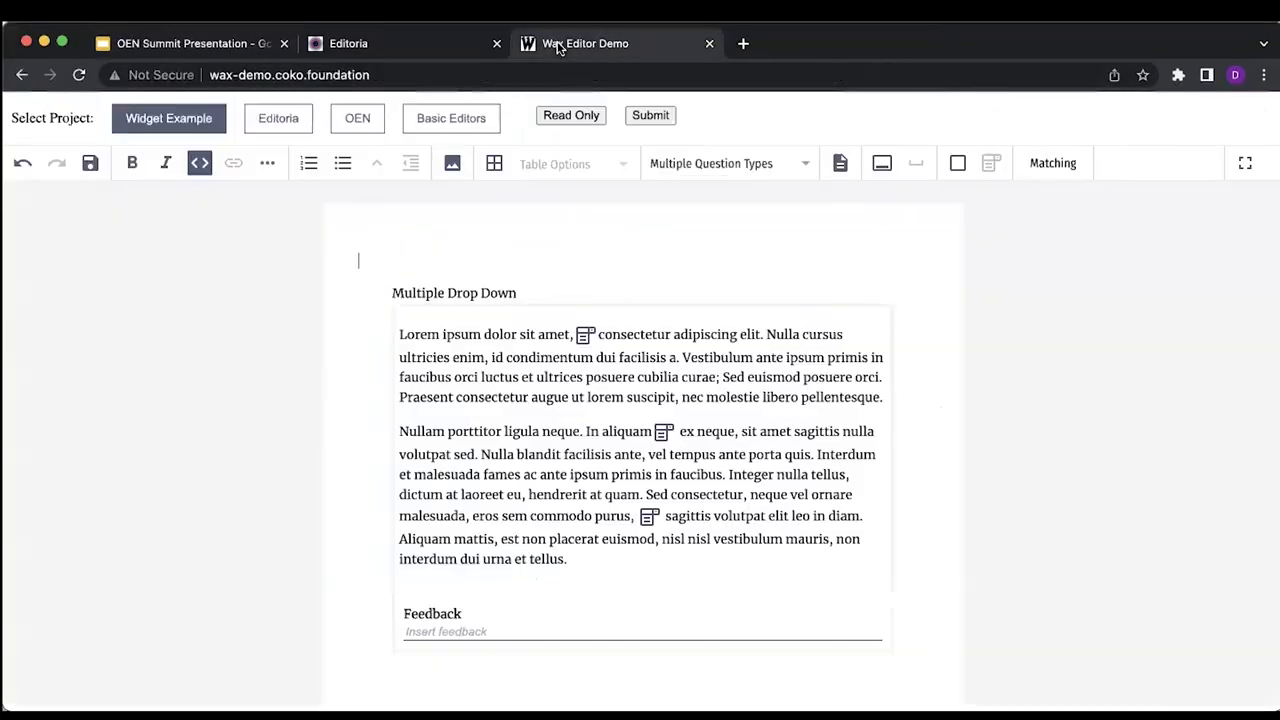
click(352, 122)
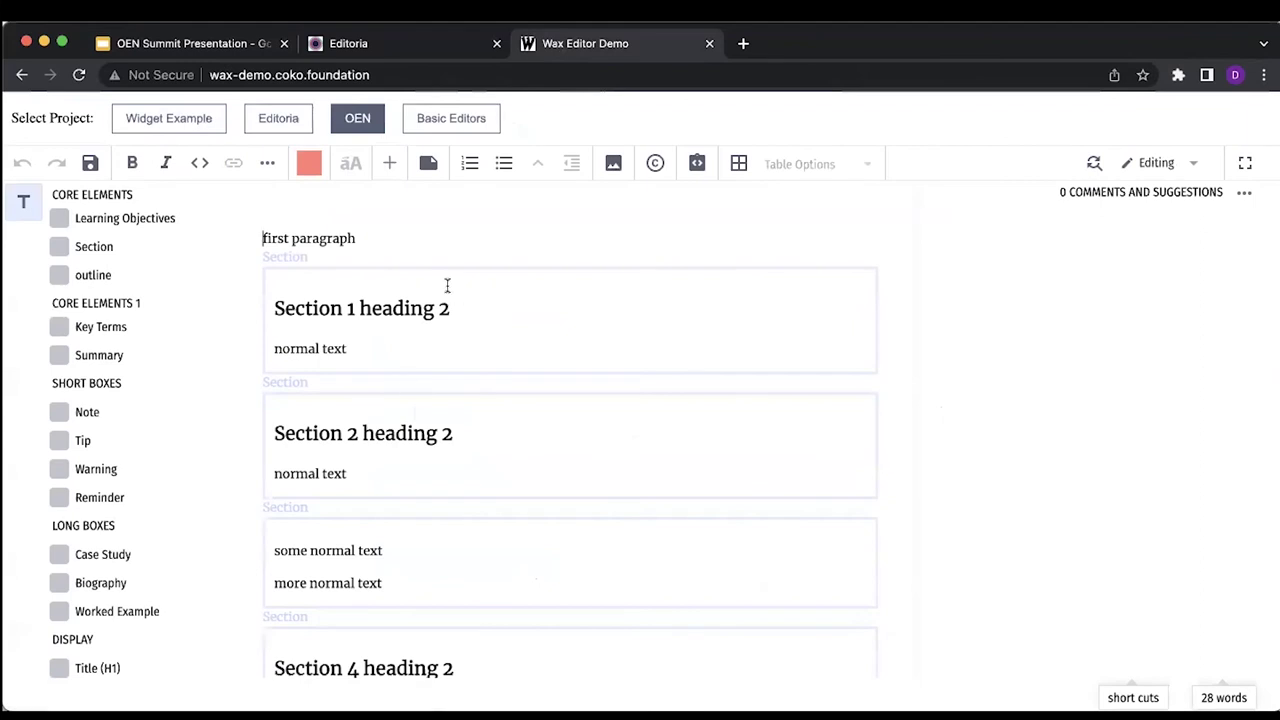
drag(398, 238, 263, 238)
text(f)
key(BackSpace)
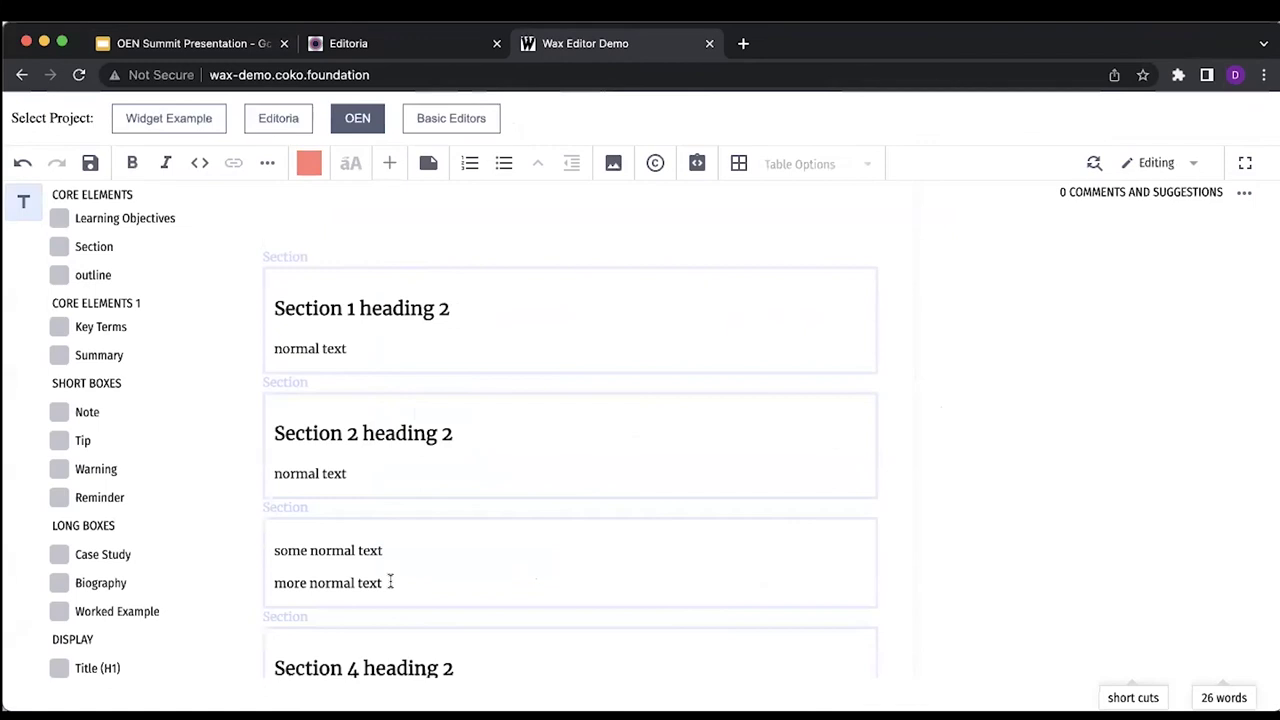
- Rename the Section 1 and Section 2 headings to end in 'heading 1'
scroll(294, 329, down, 1)
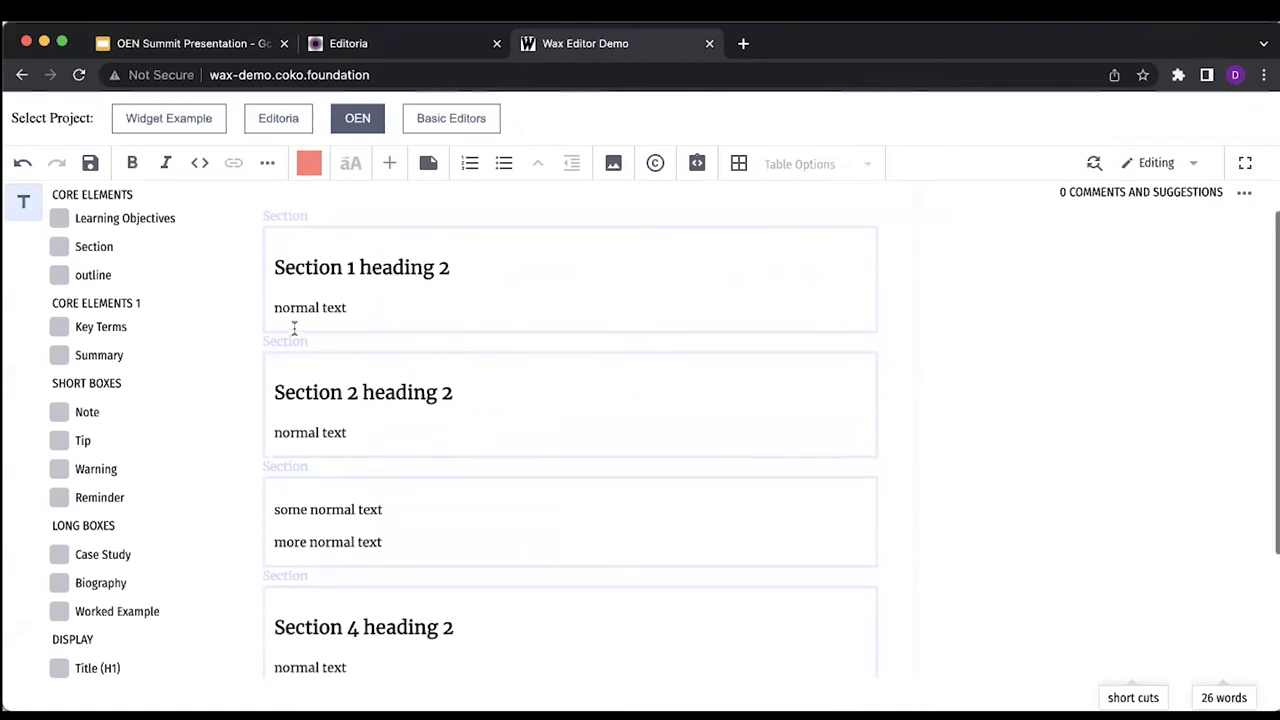
click(271, 229)
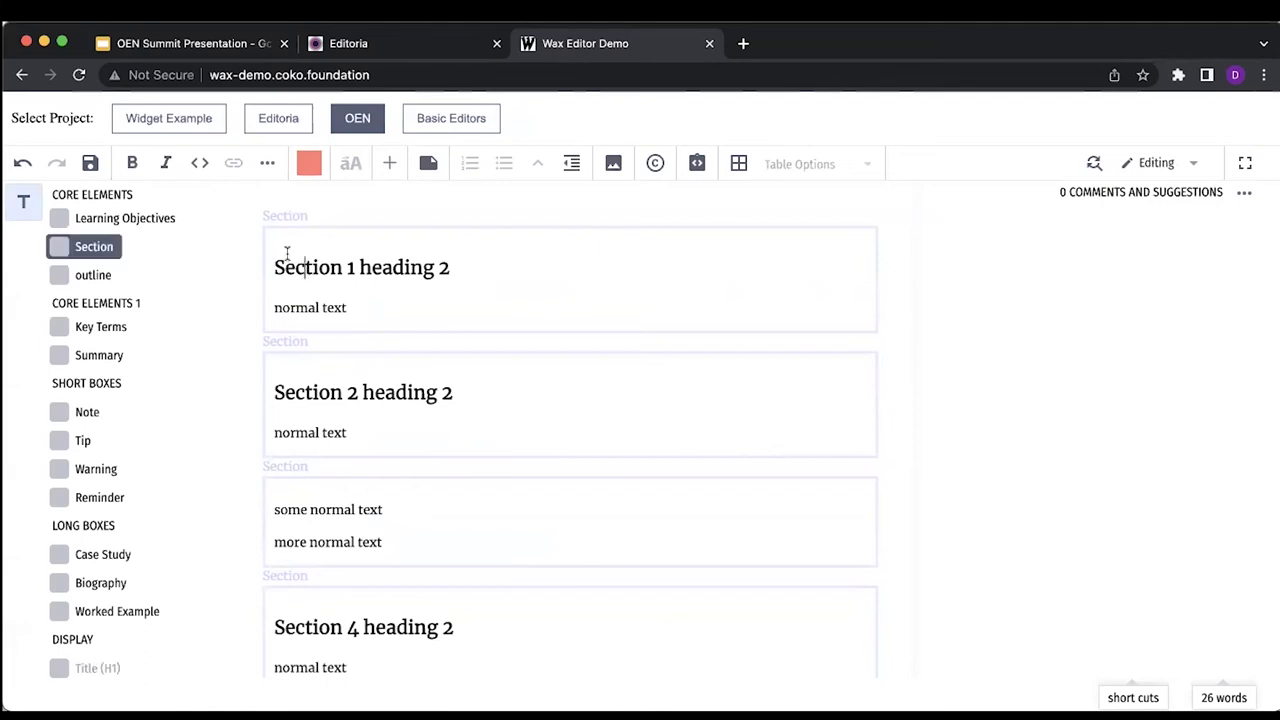
click(460, 271)
key(BackSpace)
text(1)
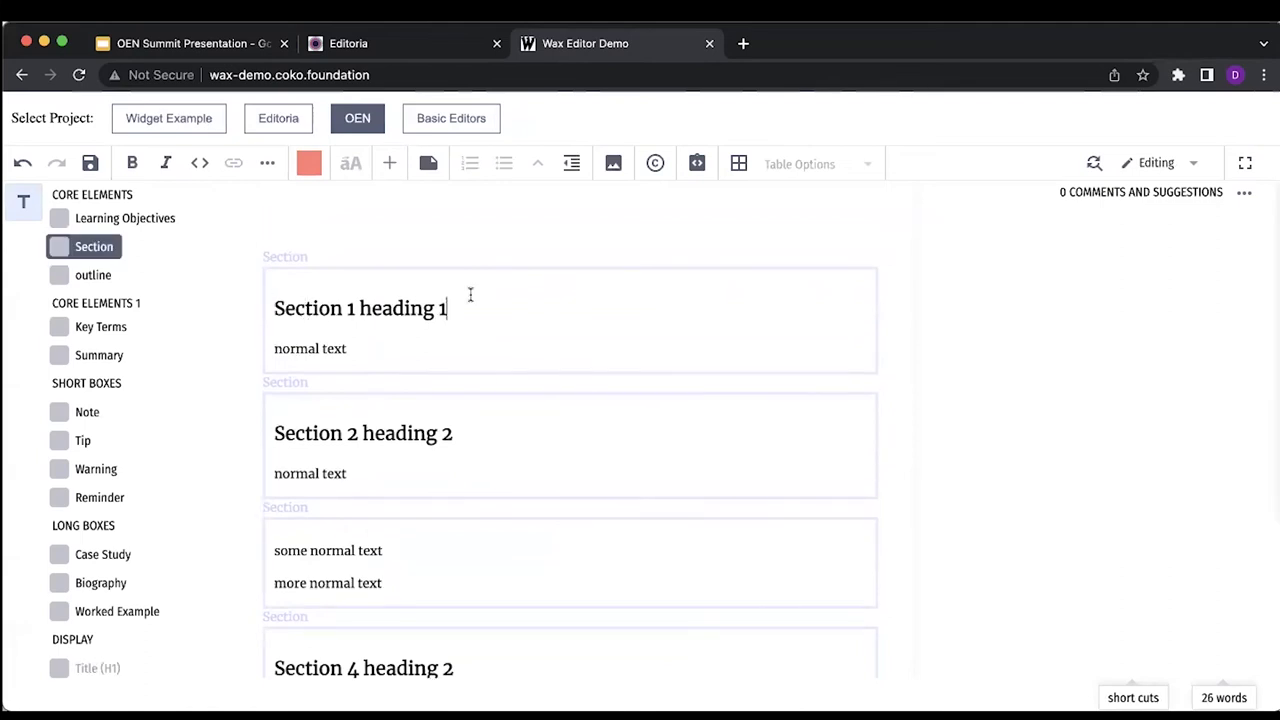
click(457, 432)
key(BackSpace)
text(1)
- Delete the 'some normal text' line
scroll(460, 432, down, 3)
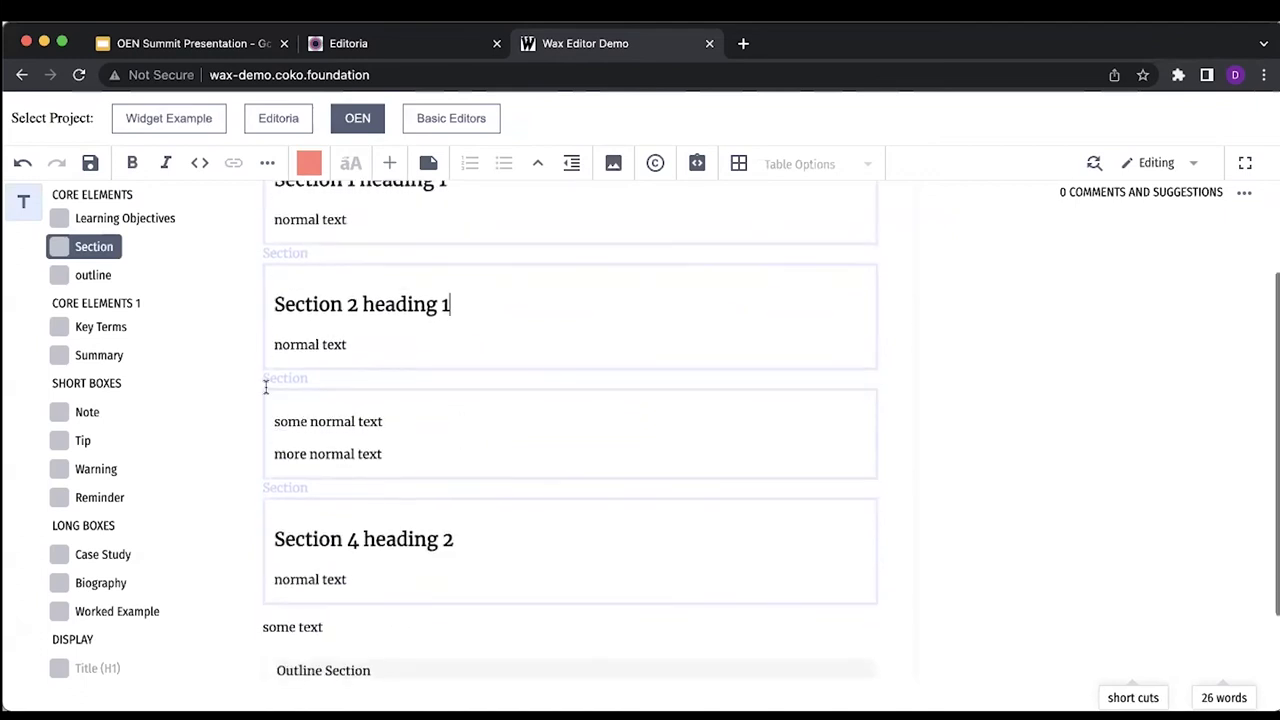
drag(389, 421, 266, 421)
key(BackSpace)
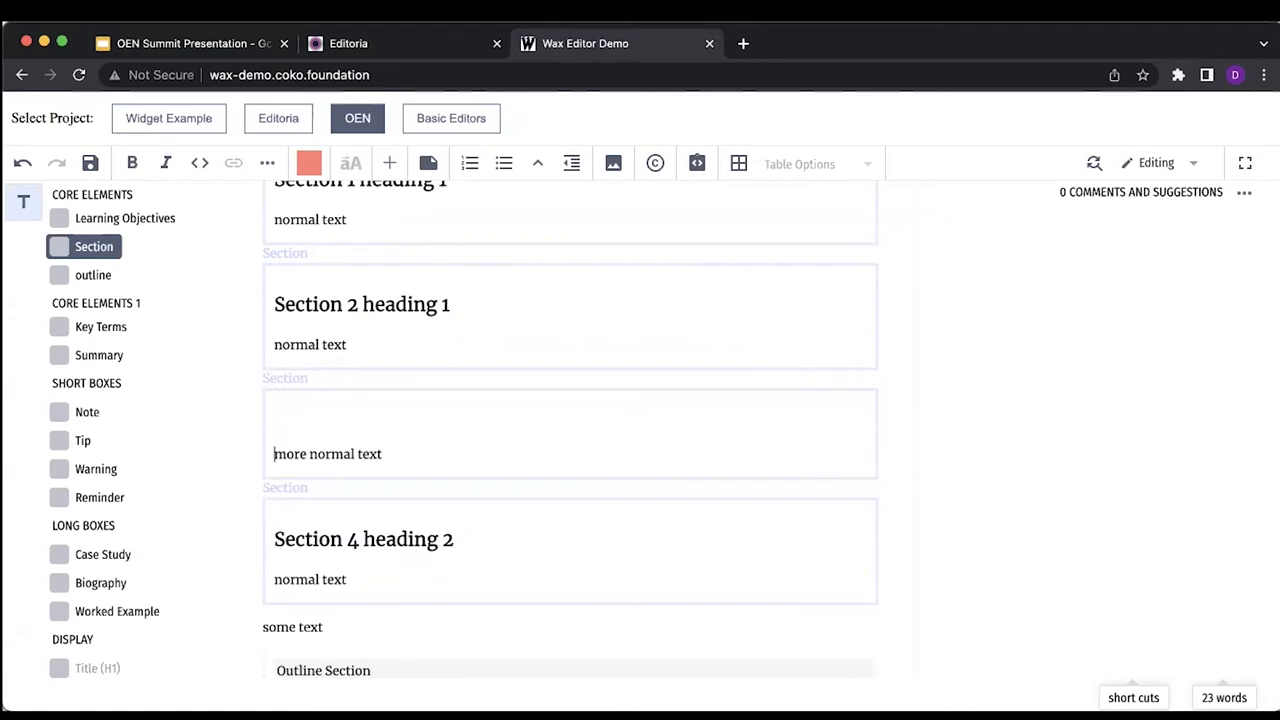
key(BackSpace)
- Change the fourth heading to 'Section 4 heading 1'
click(453, 507)
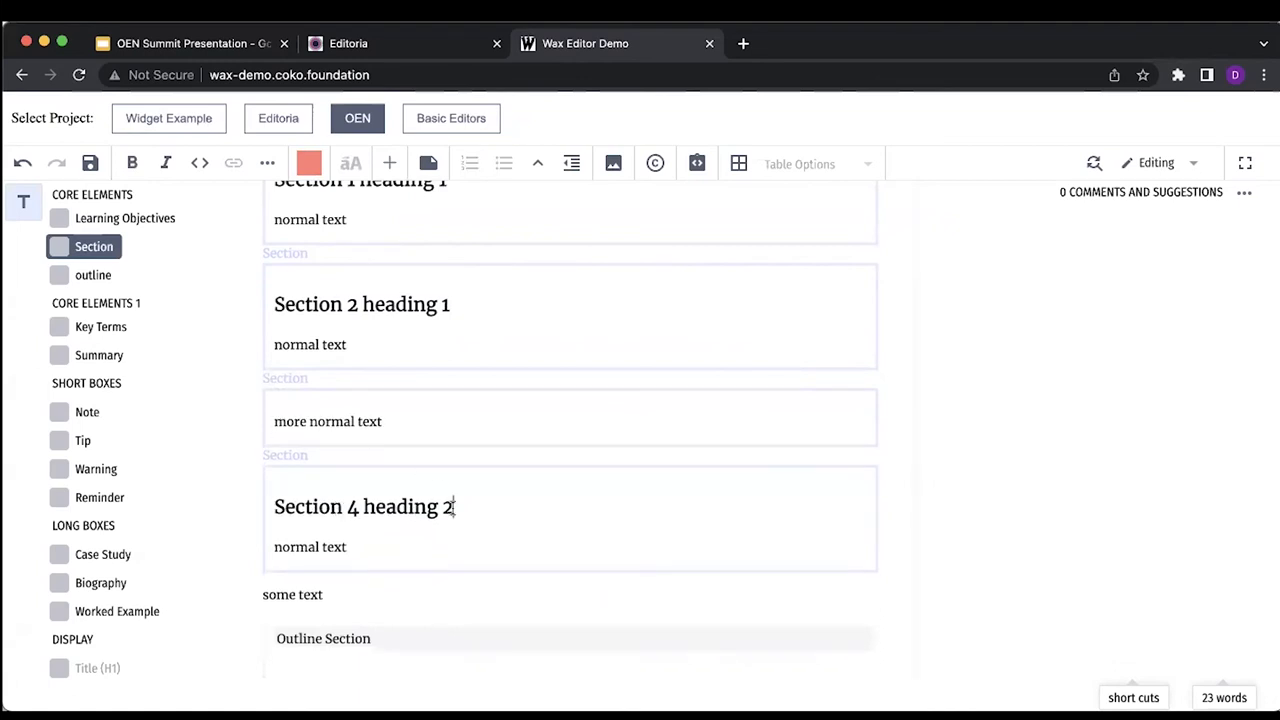
key(BackSpace)
scroll(453, 507, down, 1)
text(1)
- Delete the old Outline Section block at the end of the chapter
scroll(457, 508, down, 2)
click(360, 610)
key(BackSpace)
key(BackSpace)
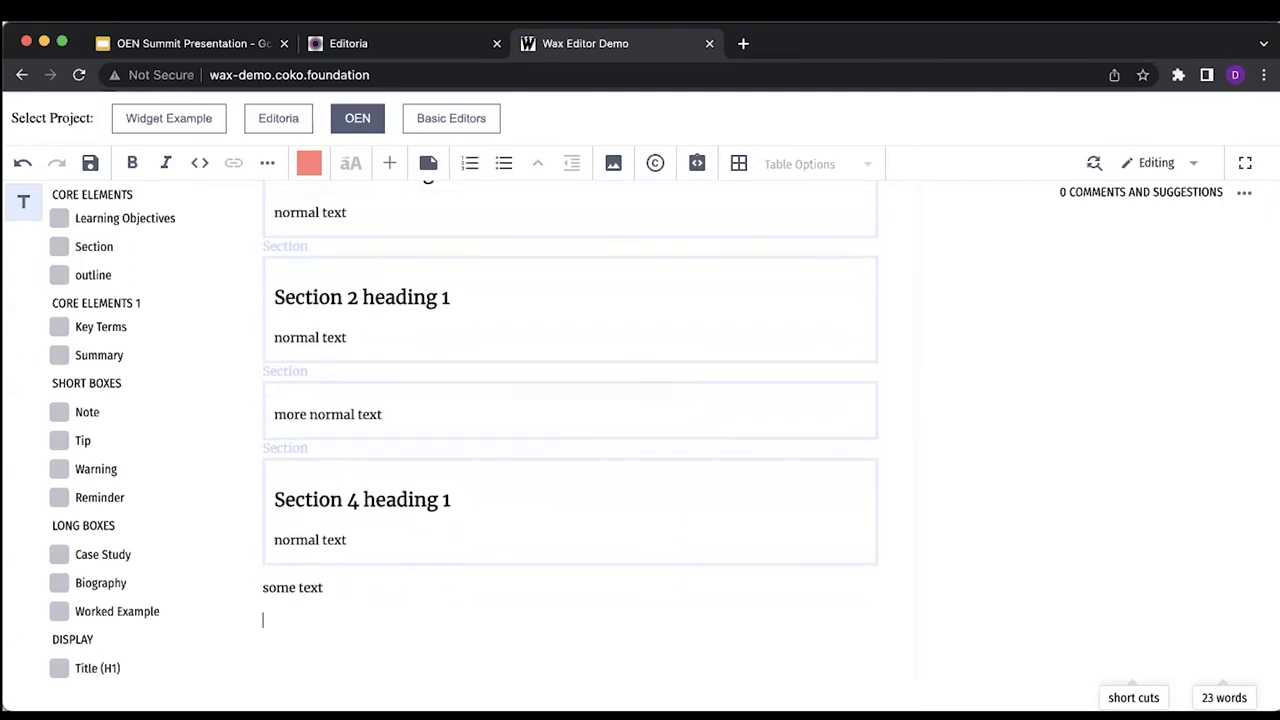
- Add a new empty line at the top of the chapter
scroll(531, 434, up, 5)
click(370, 234)
key(Return)
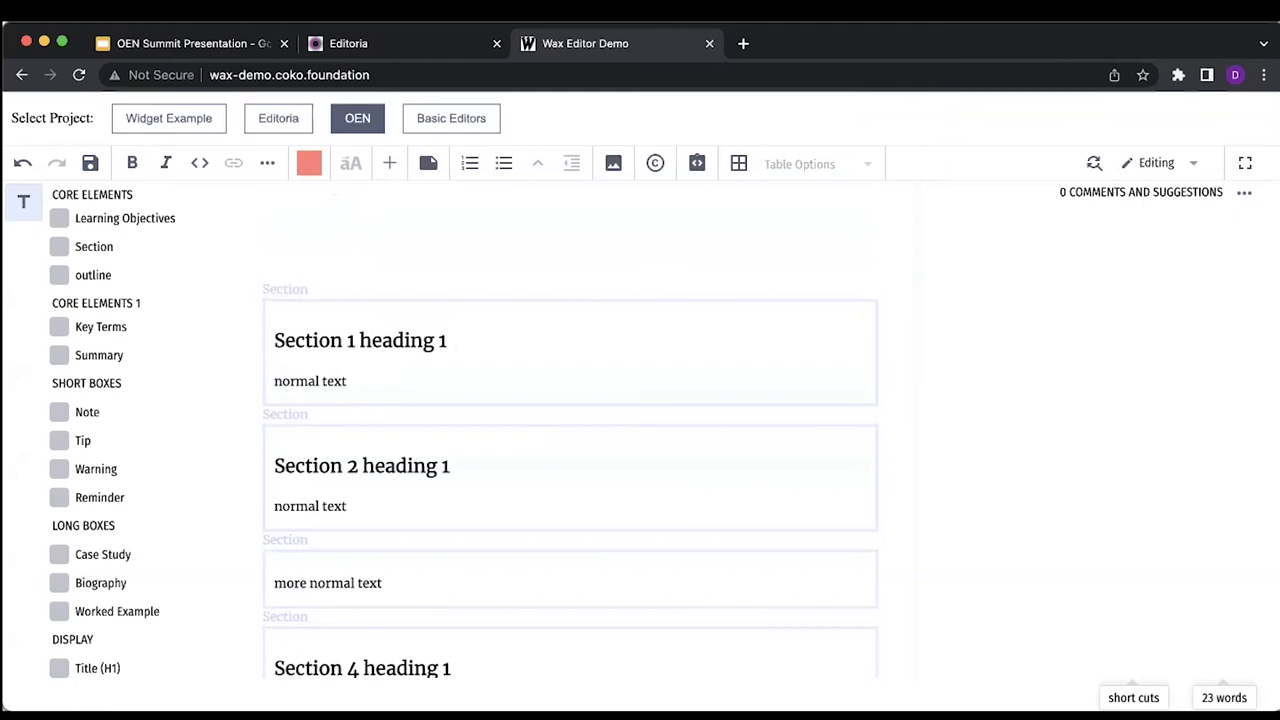
text(Title of chap)
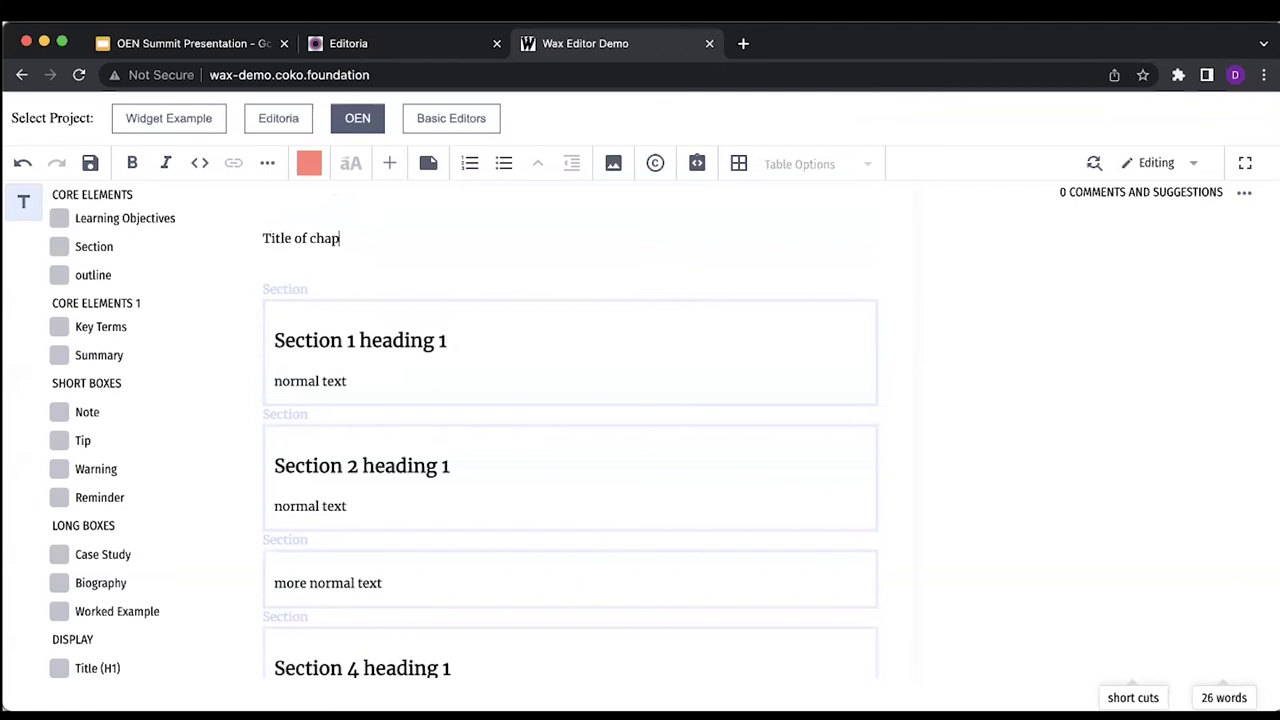
- Type 'Title of chapter', style it as the Title heading, and start a new line below
text(ter)
click(293, 238)
scroll(130, 372, down, 3)
click(107, 482)
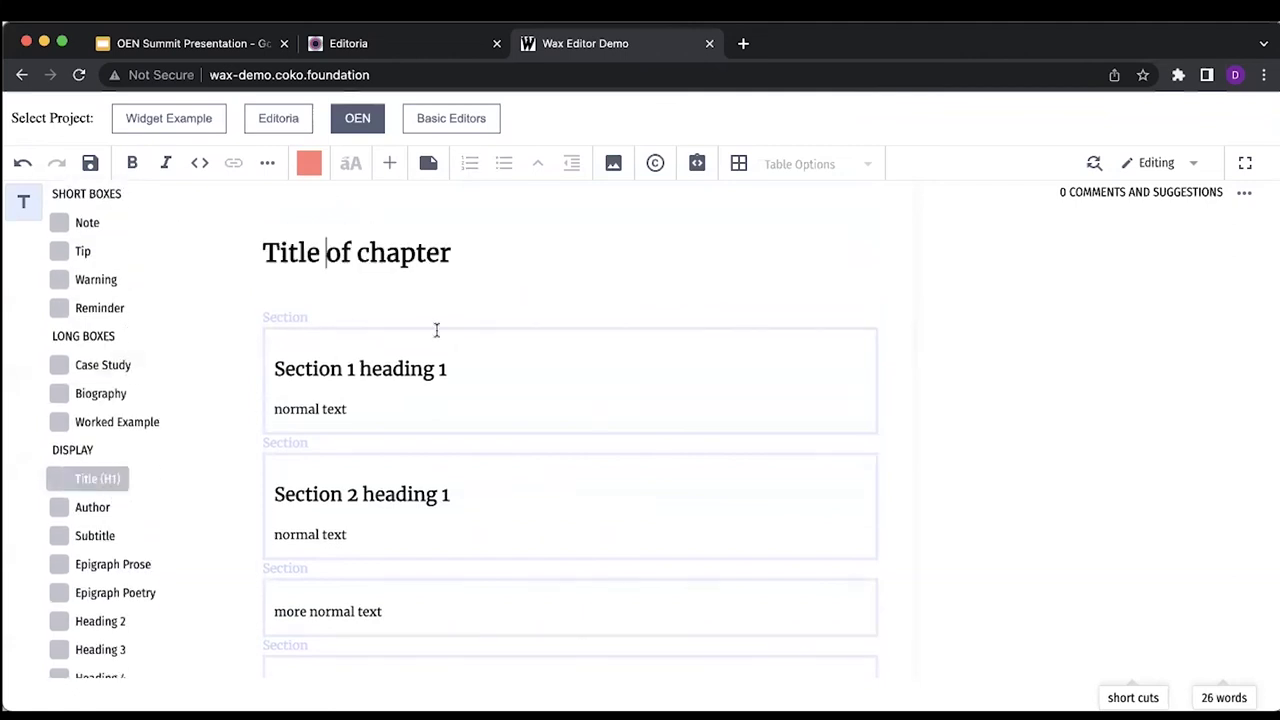
click(477, 257)
key(Return)
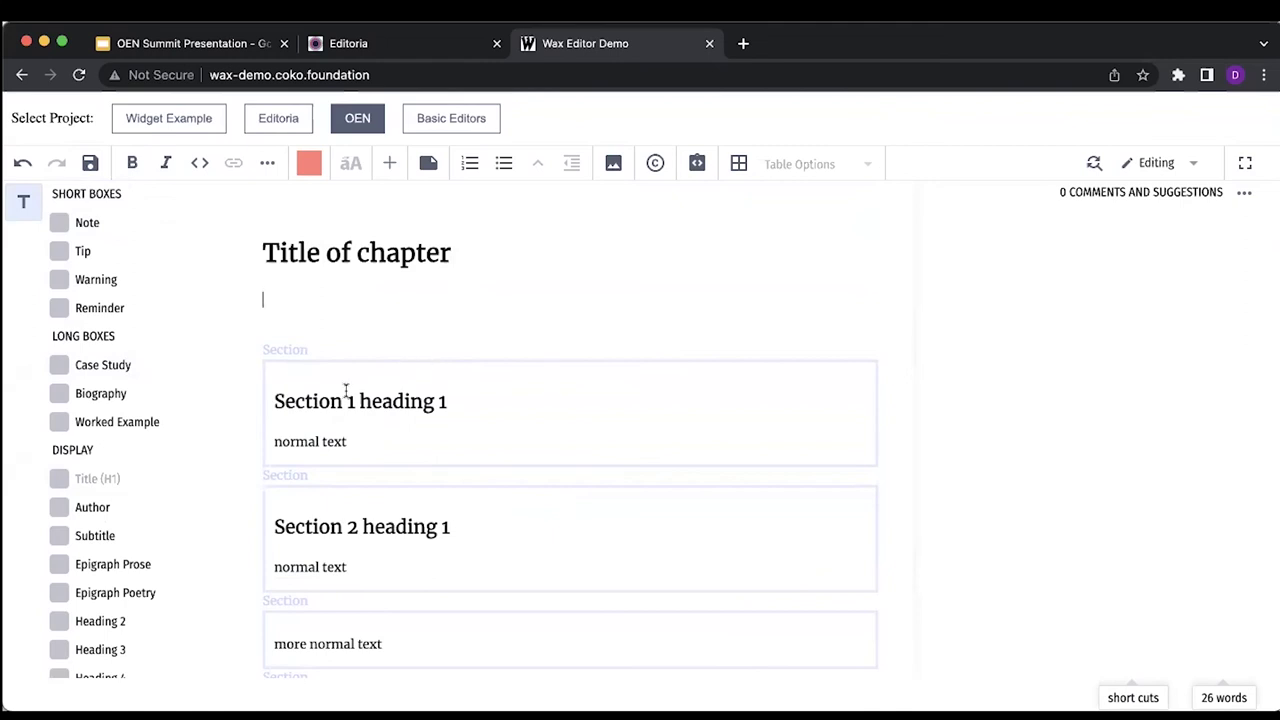
scroll(120, 485, down, 5)
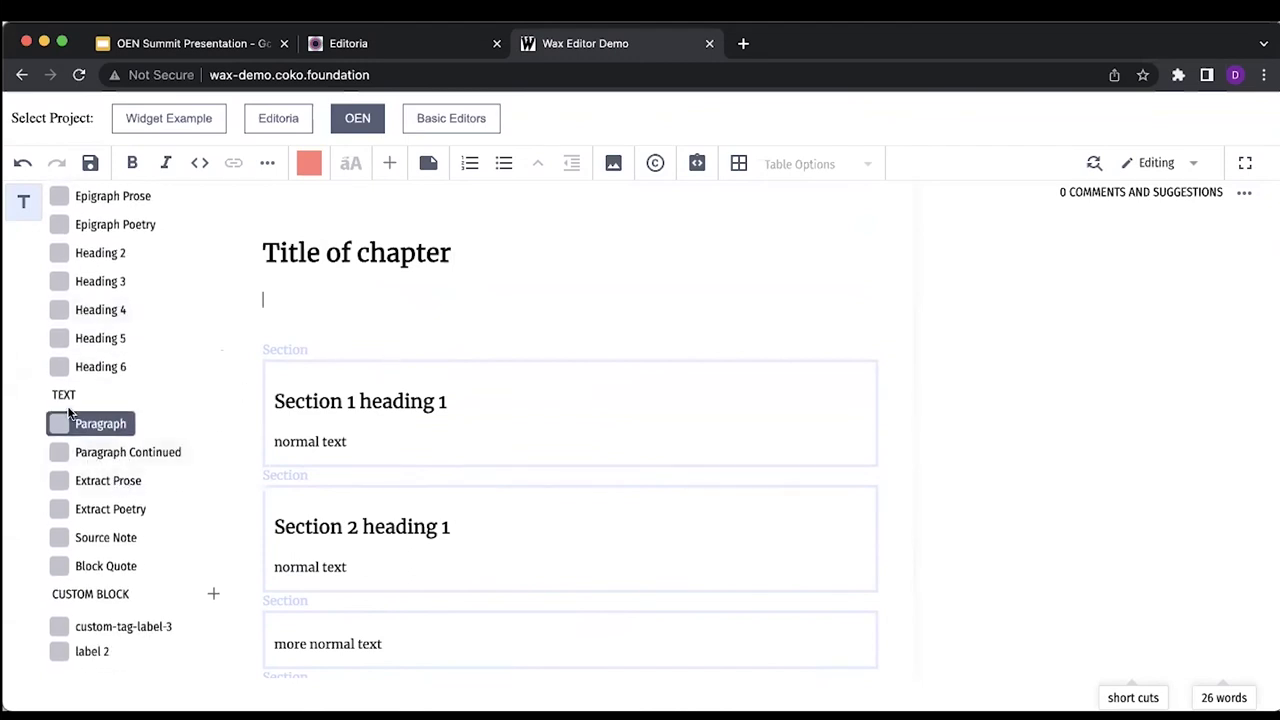
scroll(62, 372, up, 5)
scroll(64, 290, up, 2)
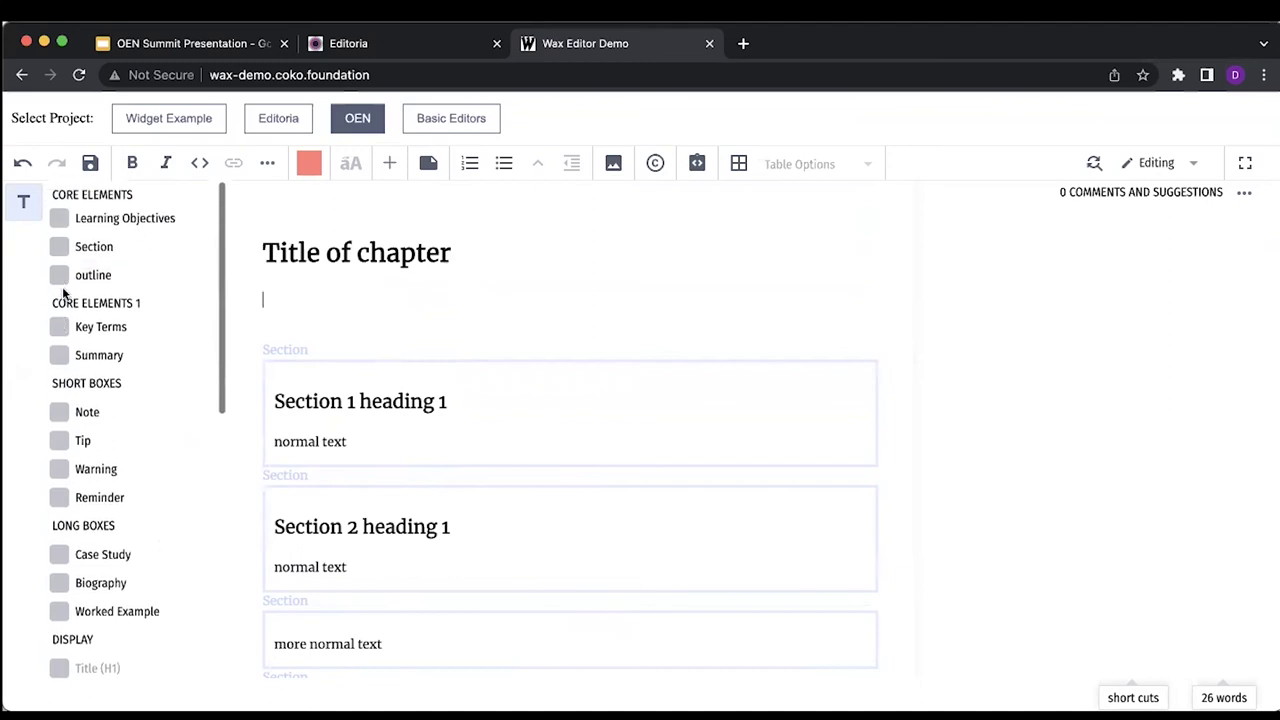
- Insert an Outline Section under the title and generate it from the four section headings
click(97, 276)
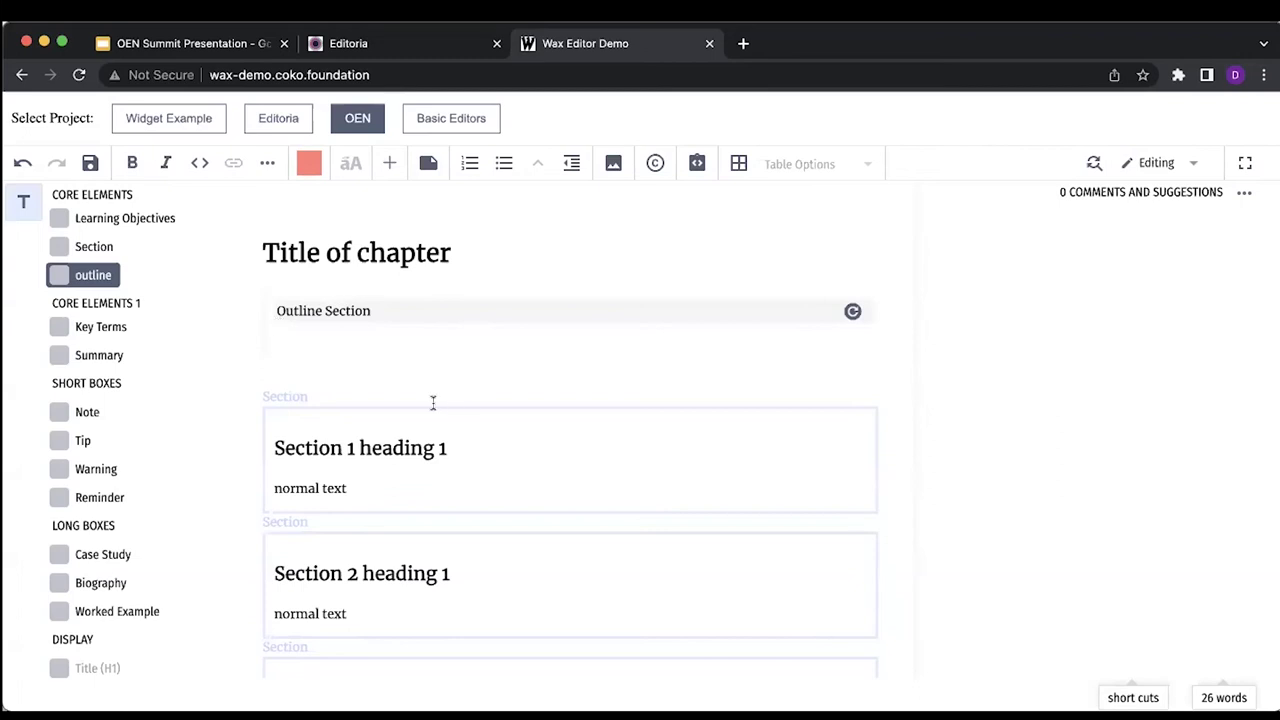
click(853, 313)
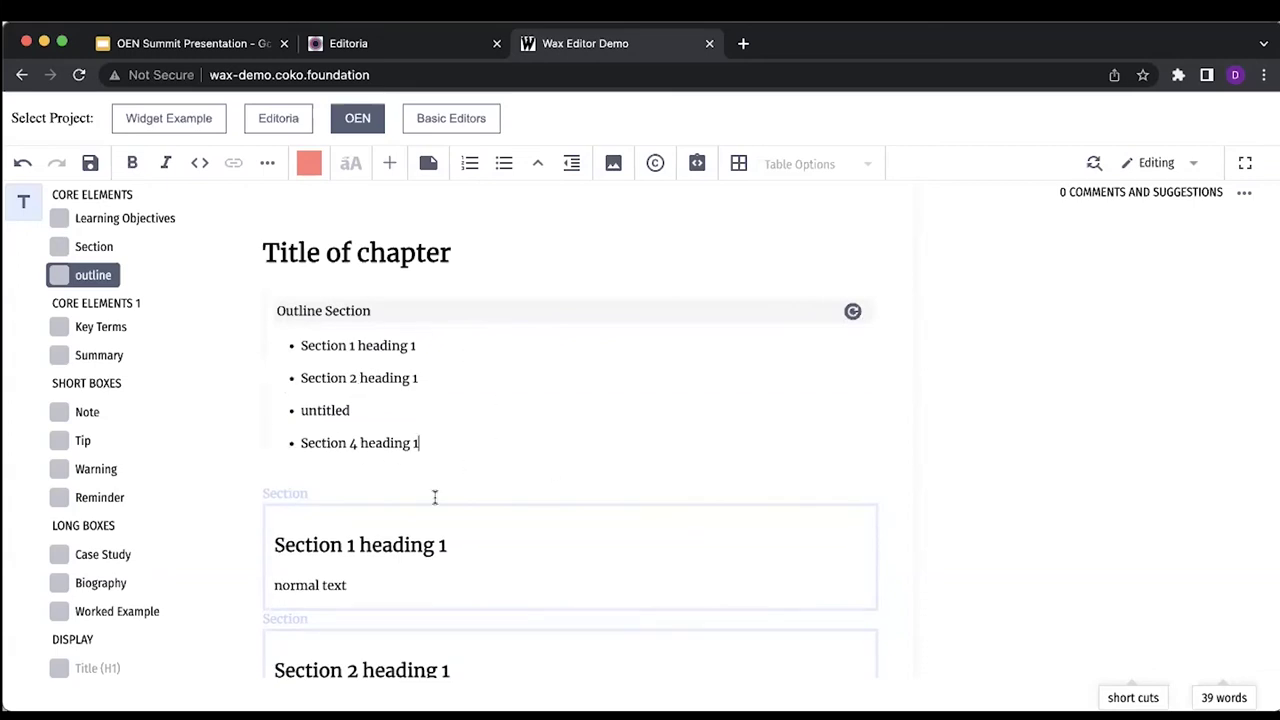
scroll(440, 566, down, 5)
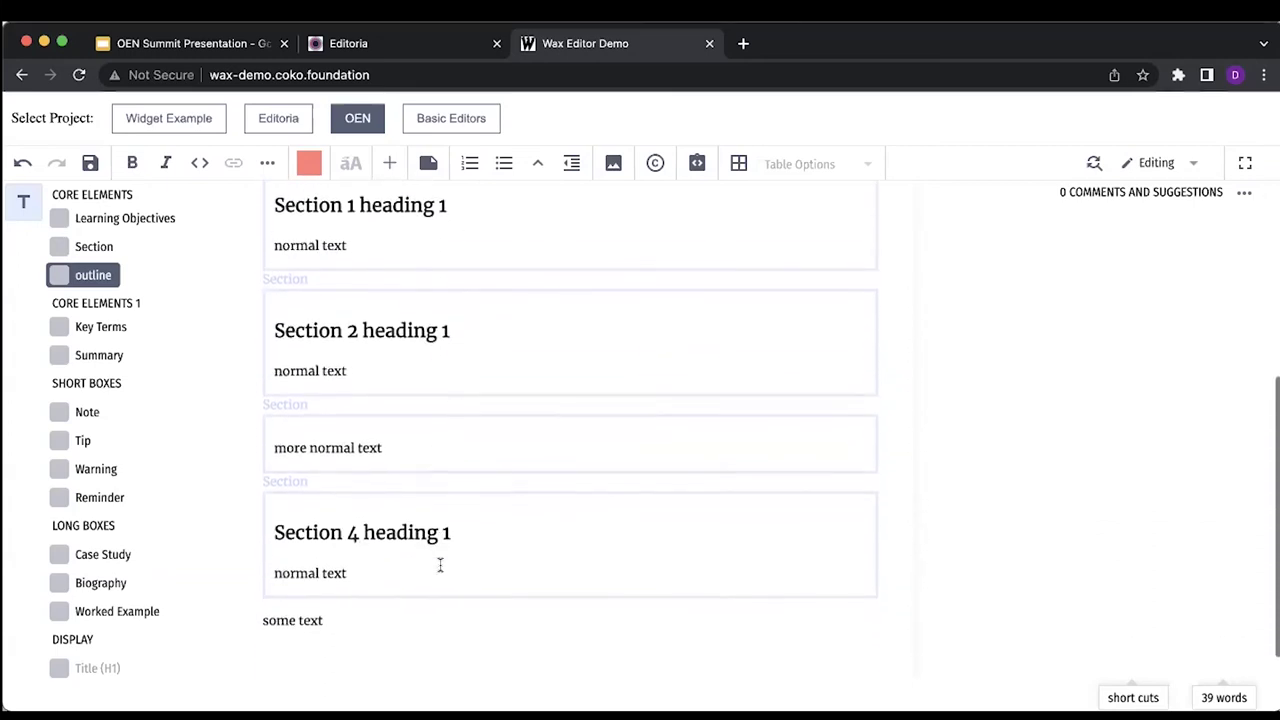
scroll(440, 566, up, 5)
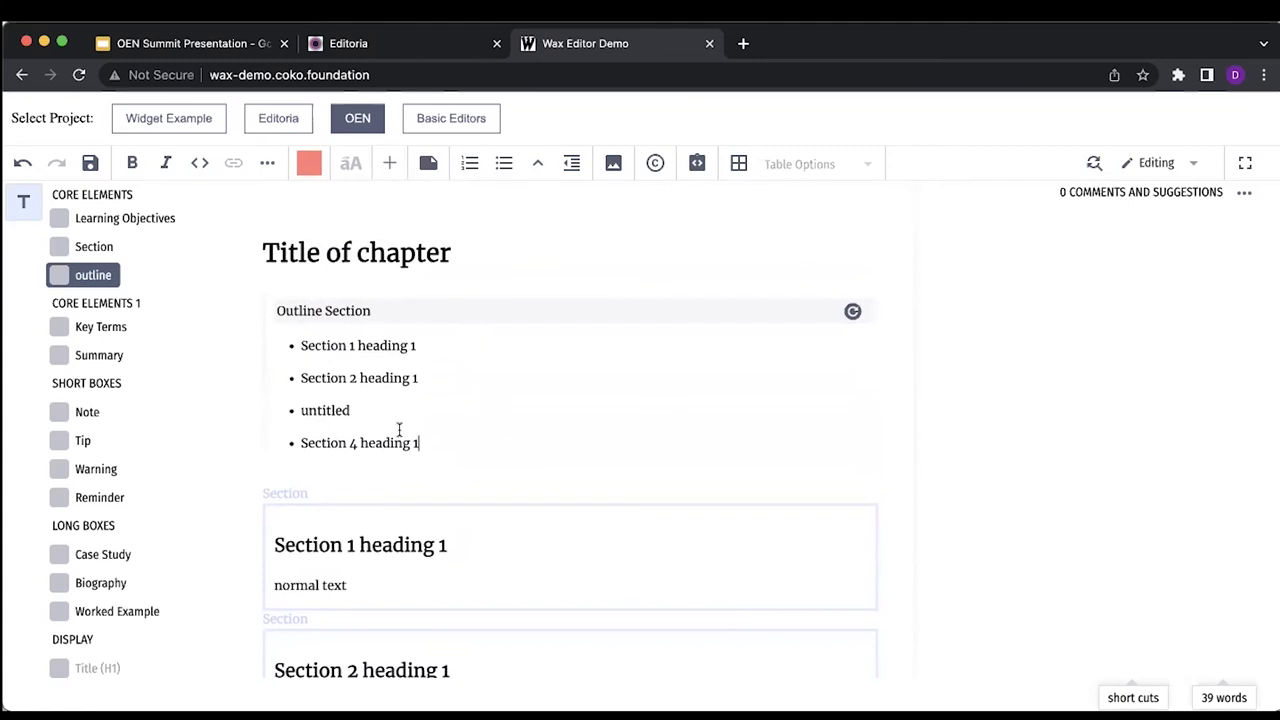
double_click(350, 411)
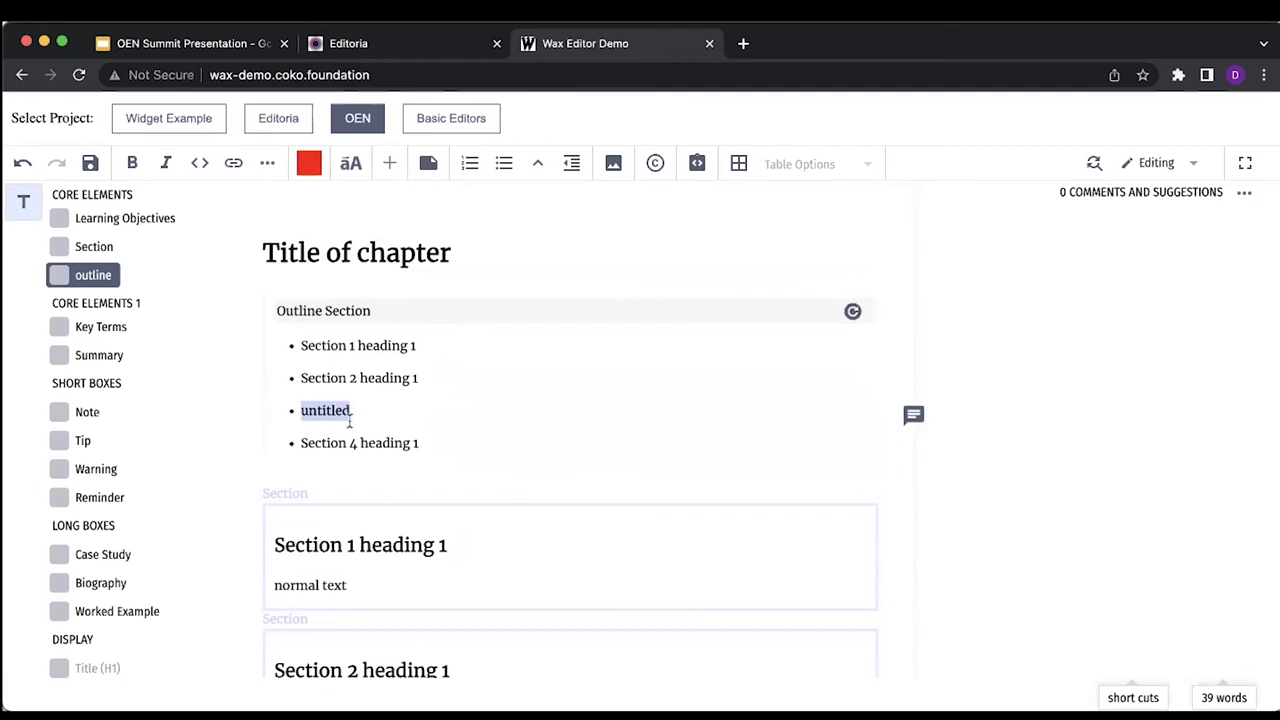
scroll(350, 425, down, 5)
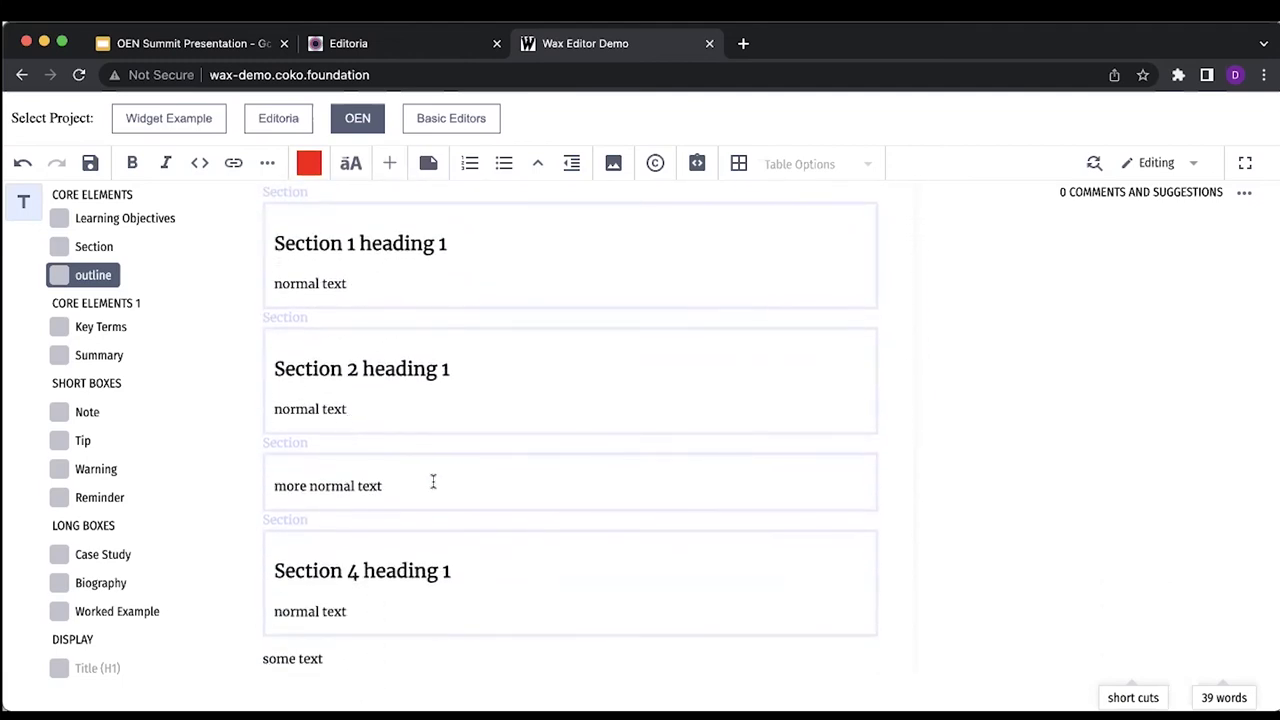
- Insert a 'Section 3' line above 'more normal text' and format it as Heading 2
click(274, 485)
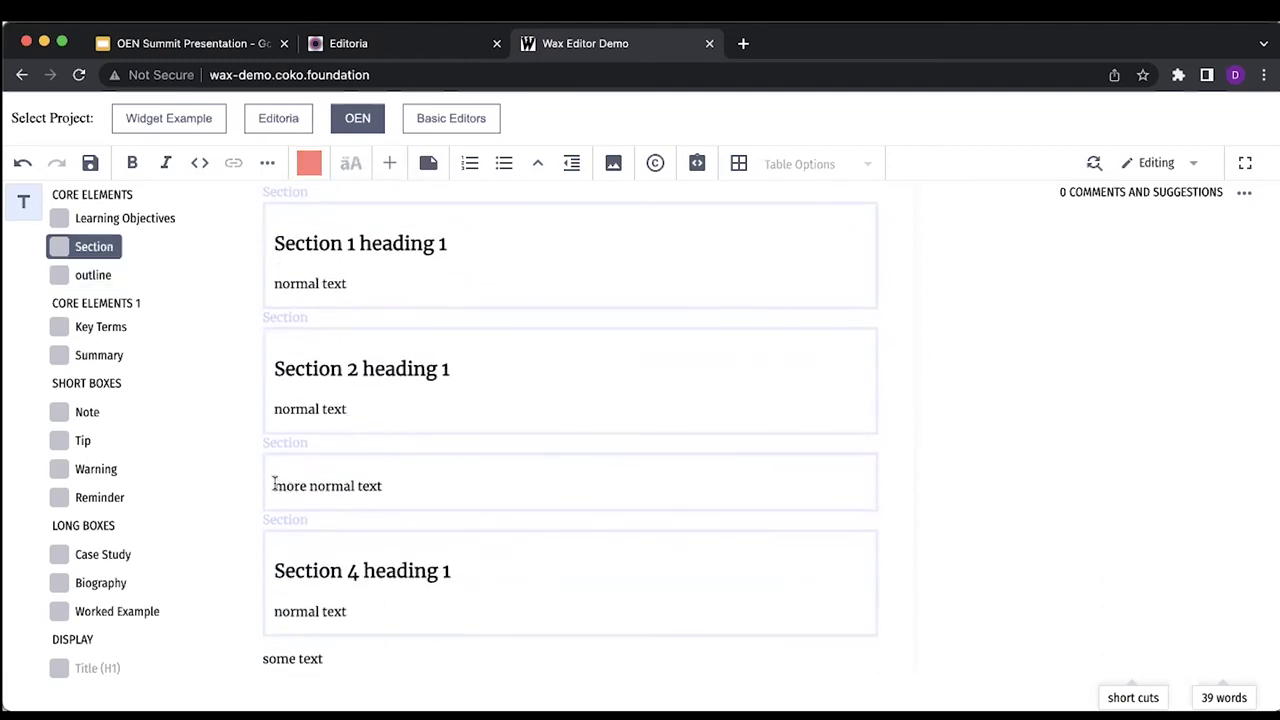
key(Return)
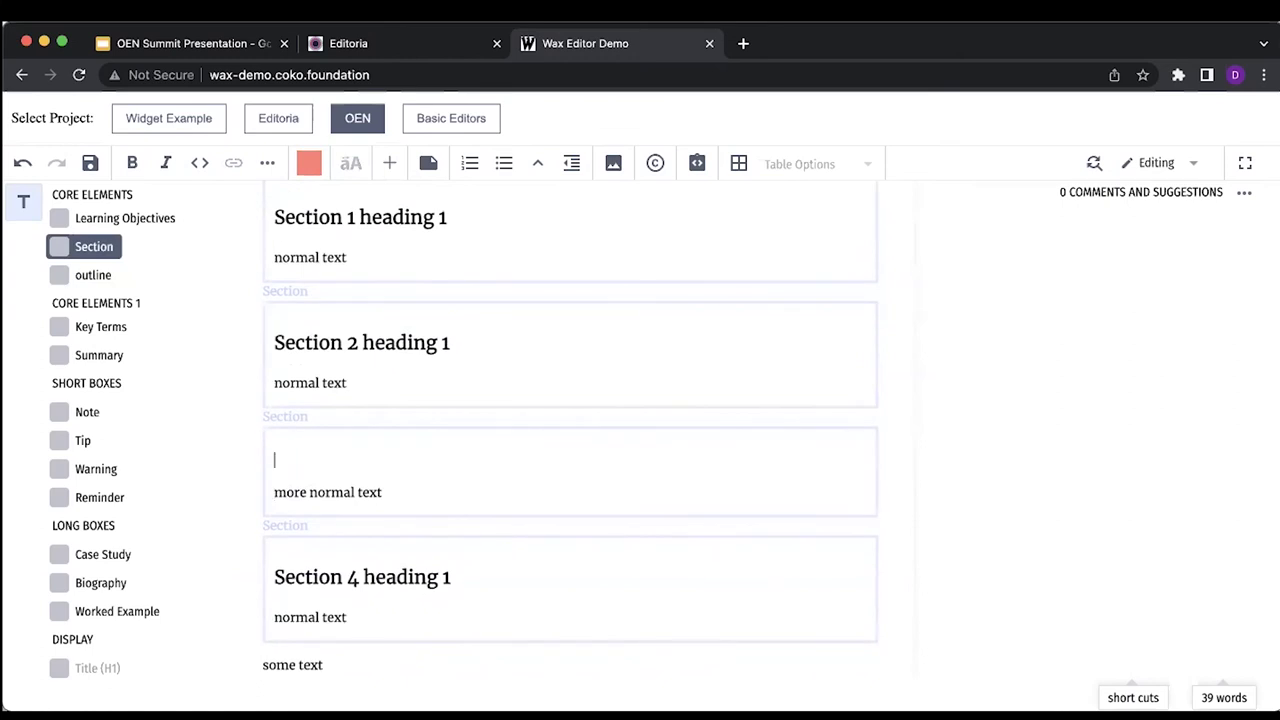
text(Section 3)
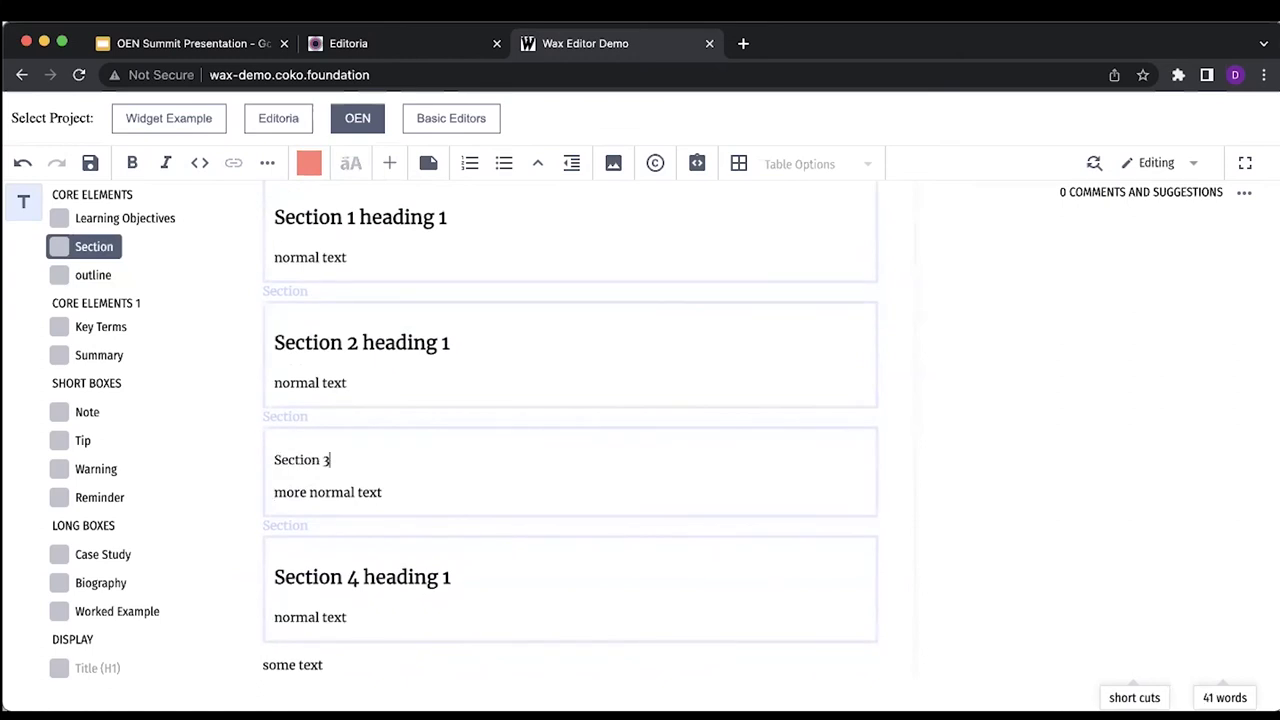
triple_click(301, 462)
scroll(104, 493, down, 5)
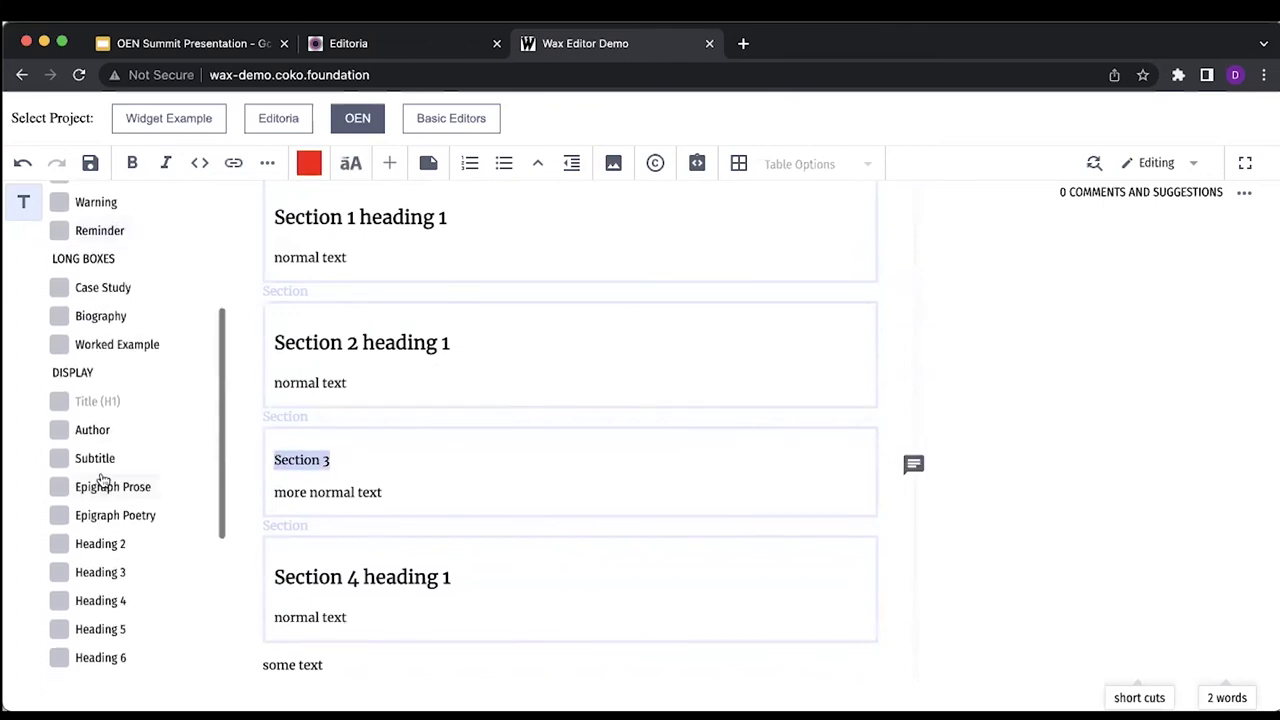
click(102, 545)
- Refresh the Outline Section so its third entry reads Section 3
scroll(452, 449, up, 2)
scroll(454, 449, up, 3)
click(809, 320)
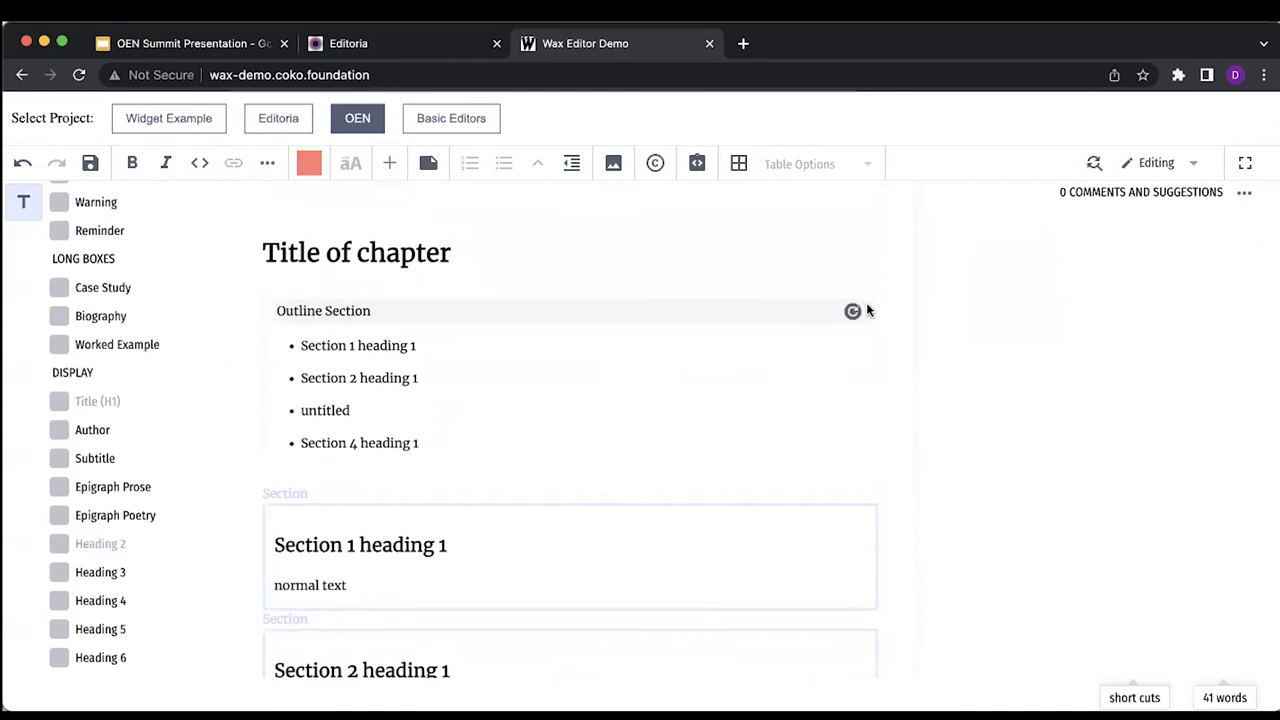
click(852, 311)
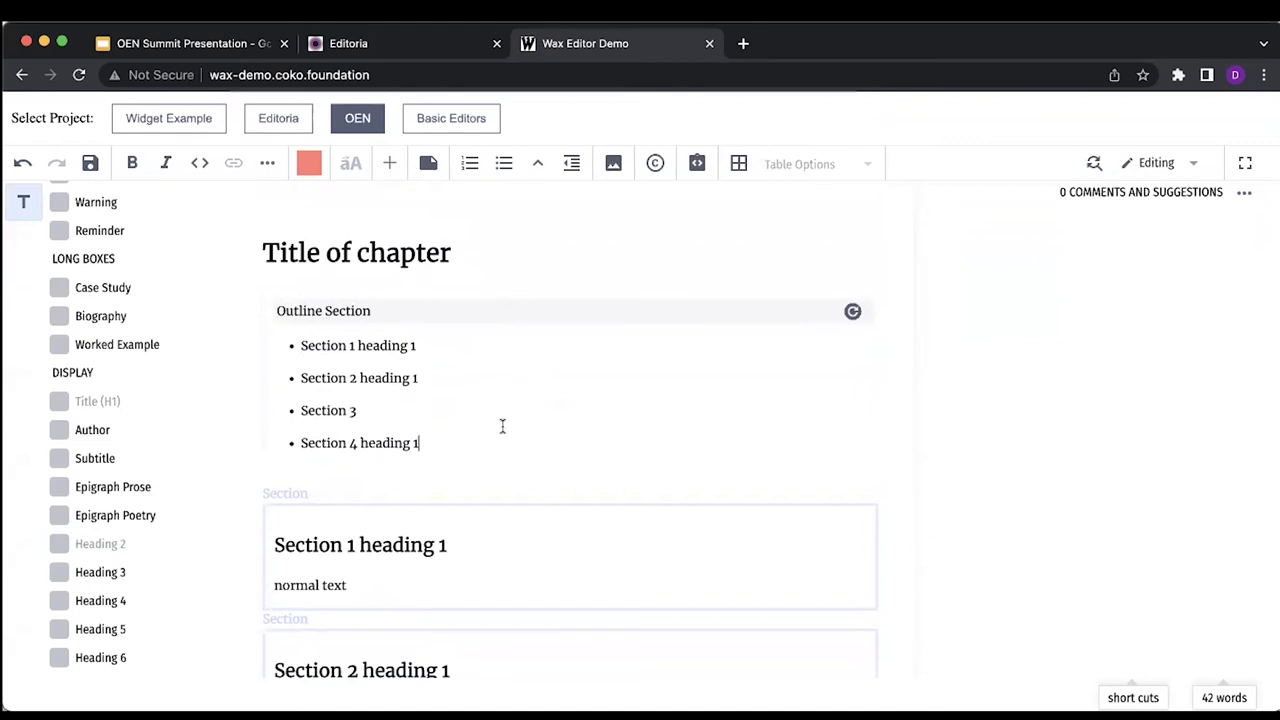
- Present the OEN Summit Presentation slides full screen from the current 'Next up' slide
click(228, 47)
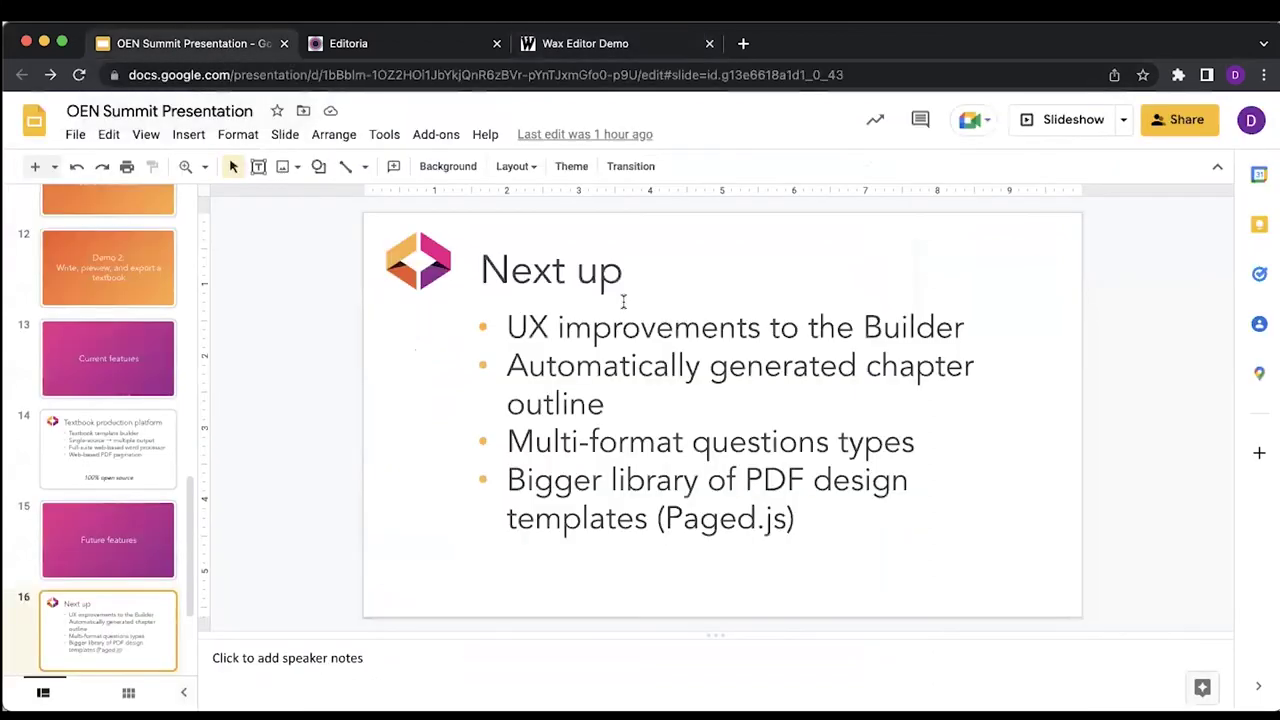
click(1036, 121)
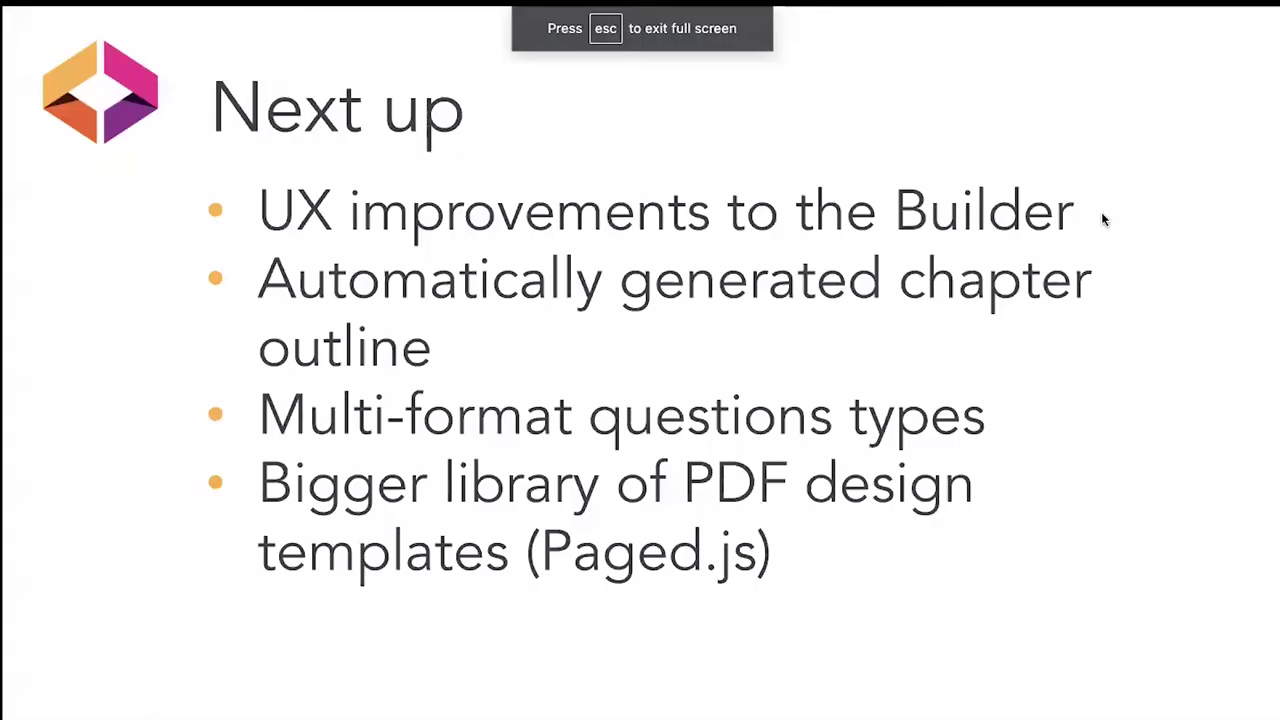